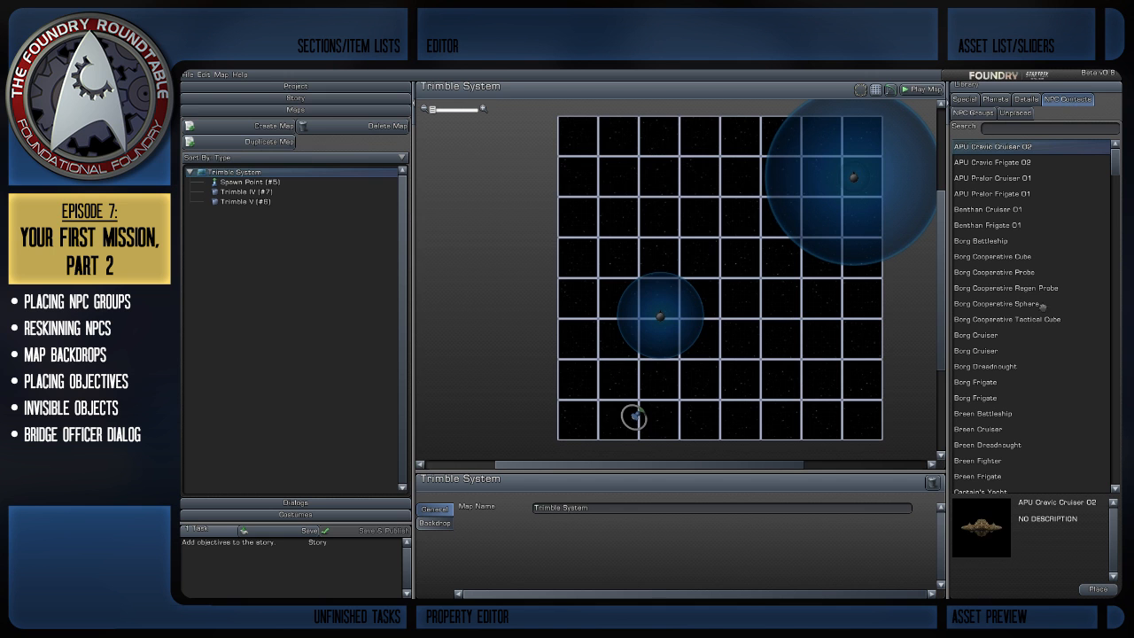
# Browse the NPC contact ships and preview several, including the APU Pralor Cruiser 01, a Romulan Dreadnought and the Romulan Cruiser.
pyautogui.click(1010, 178)
pyautogui.scroll(-15, 1021, 349)
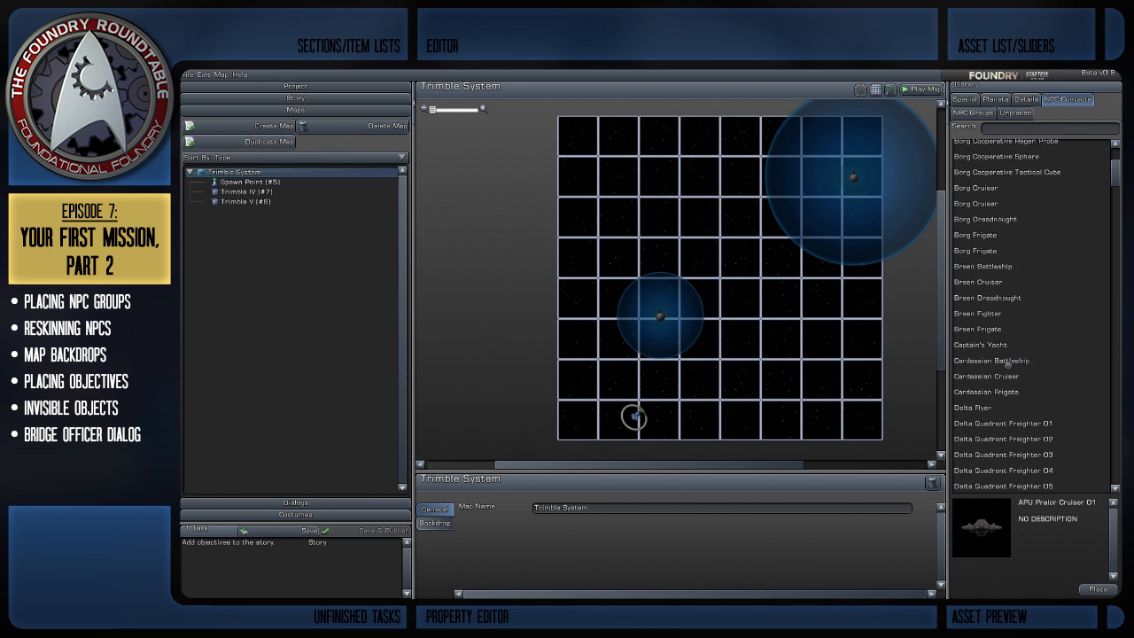
pyautogui.scroll(-15, 1022, 348)
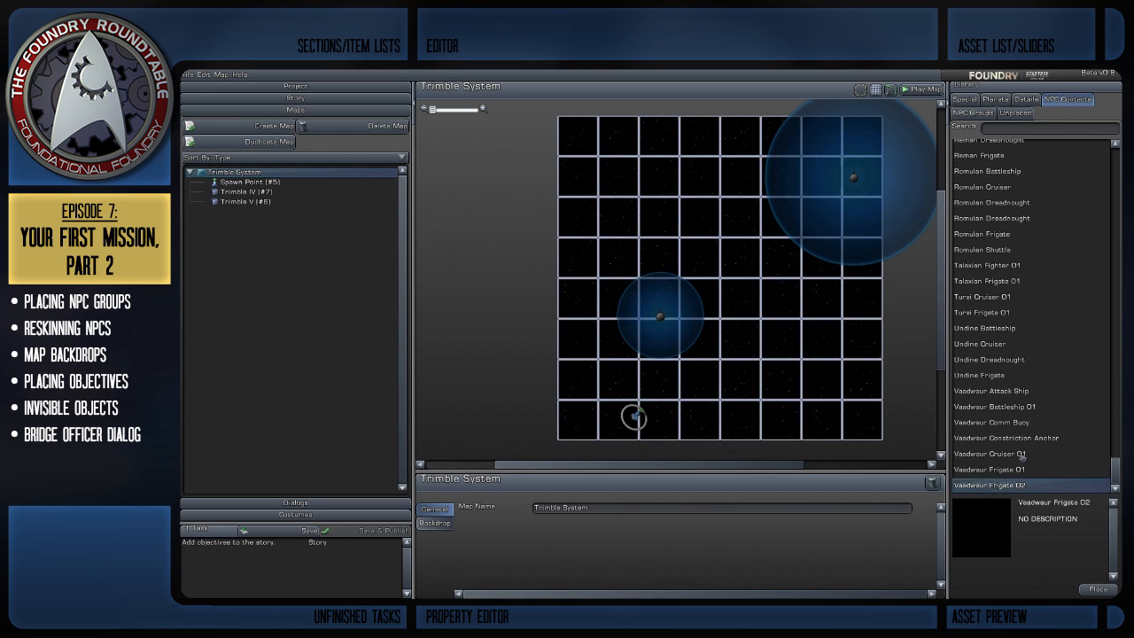
pyautogui.click(1017, 297)
pyautogui.scroll(2, 1078, 337)
pyautogui.click(1011, 311)
pyautogui.scroll(2, 1010, 310)
pyautogui.click(1003, 278)
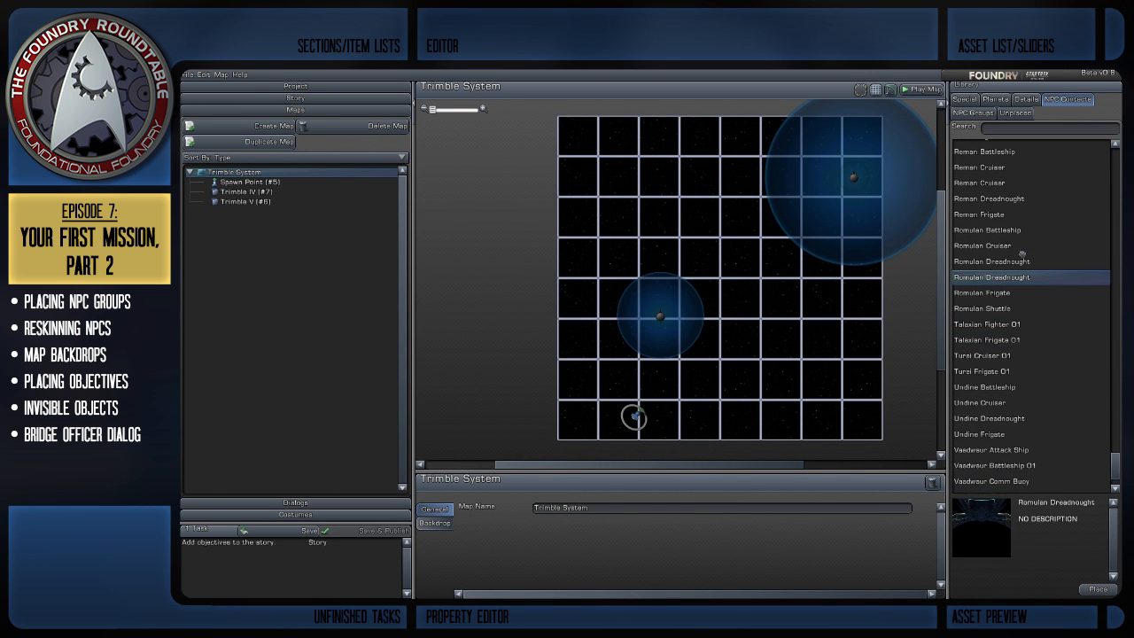
pyautogui.click(1009, 245)
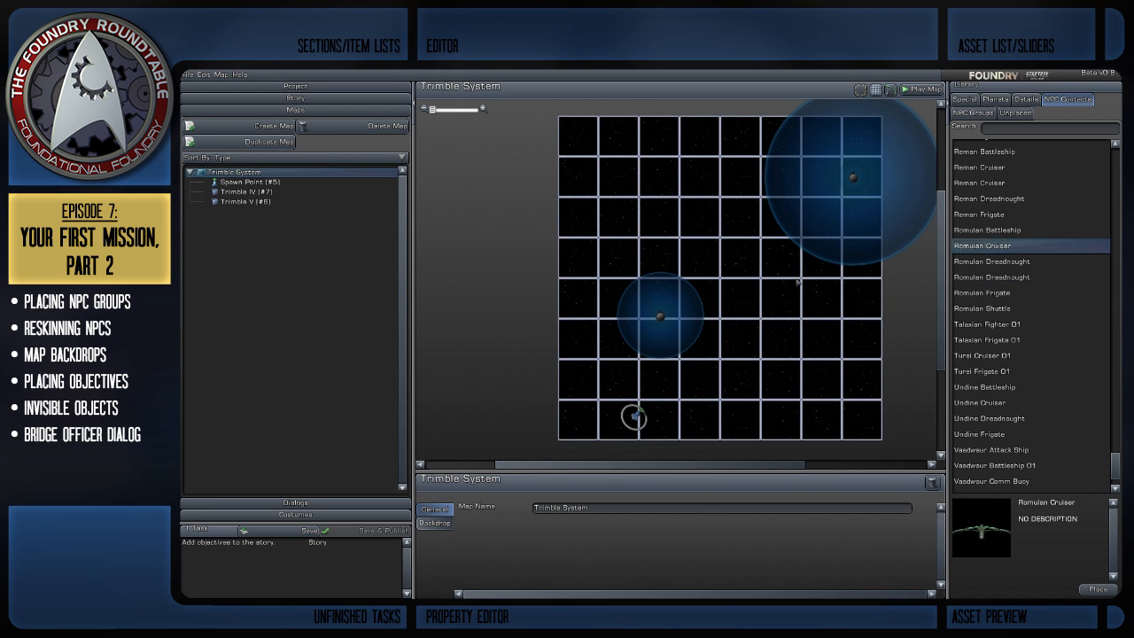
pyautogui.moveTo(805, 271); pyautogui.dragTo(758, 297, button='right')
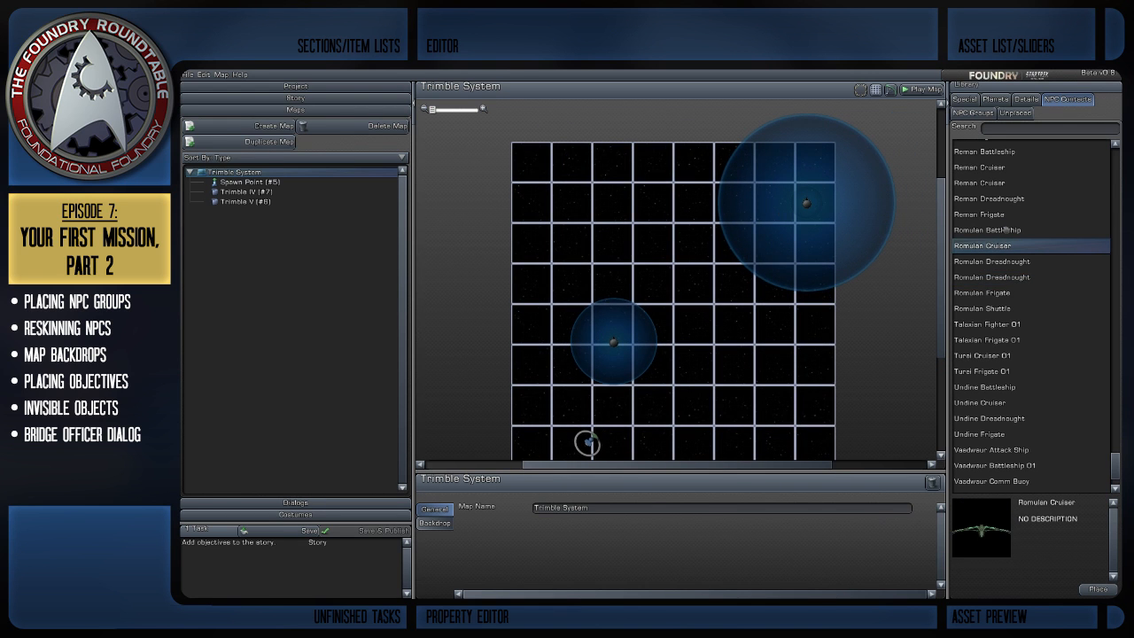
pyautogui.scroll(3, 1009, 241)
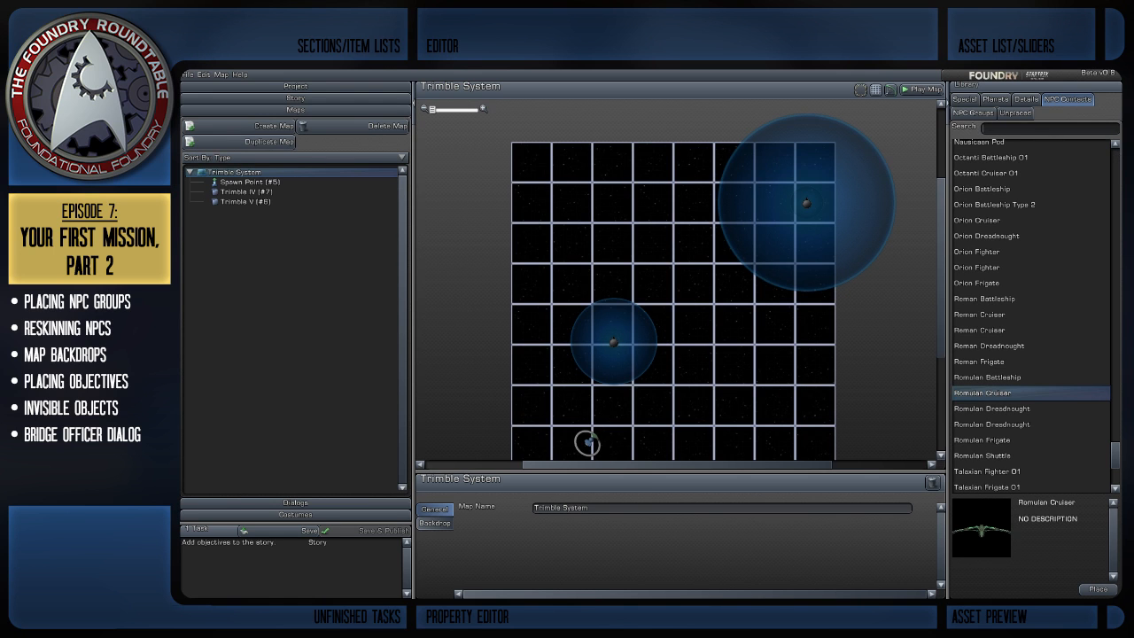
# Search the NPC contacts and the NPC groups for orion, and preview the Orion squadron - Fighter 01 and Fighter 02 groups.
pyautogui.click(1025, 126)
pyautogui.write('orion')
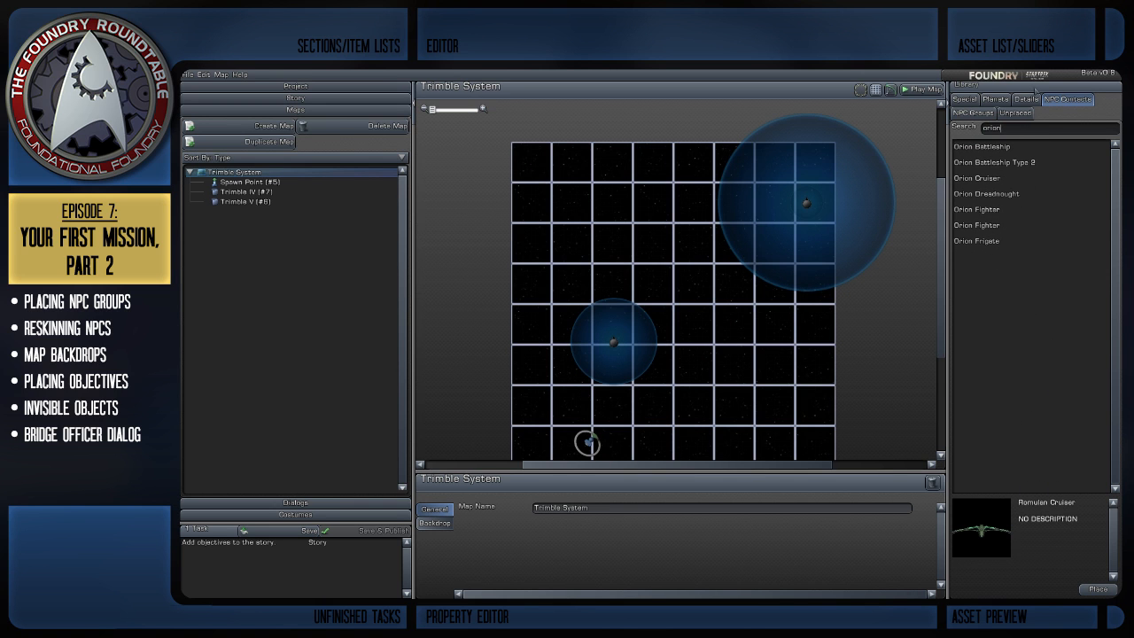
pyautogui.click(972, 112)
pyautogui.click(1006, 164)
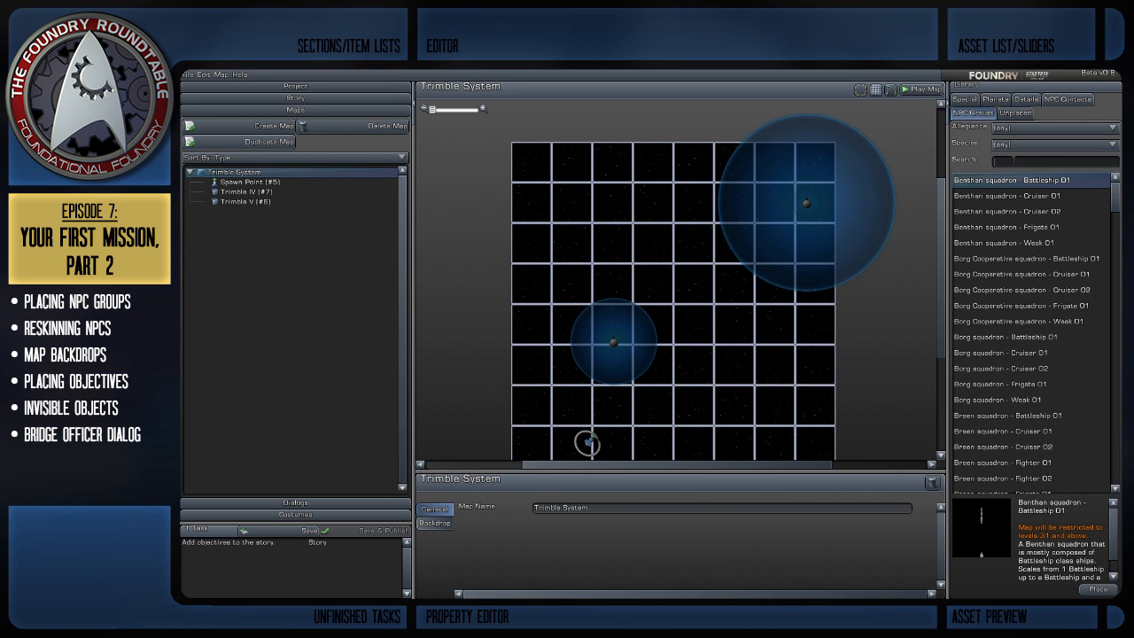
pyautogui.write('orion')
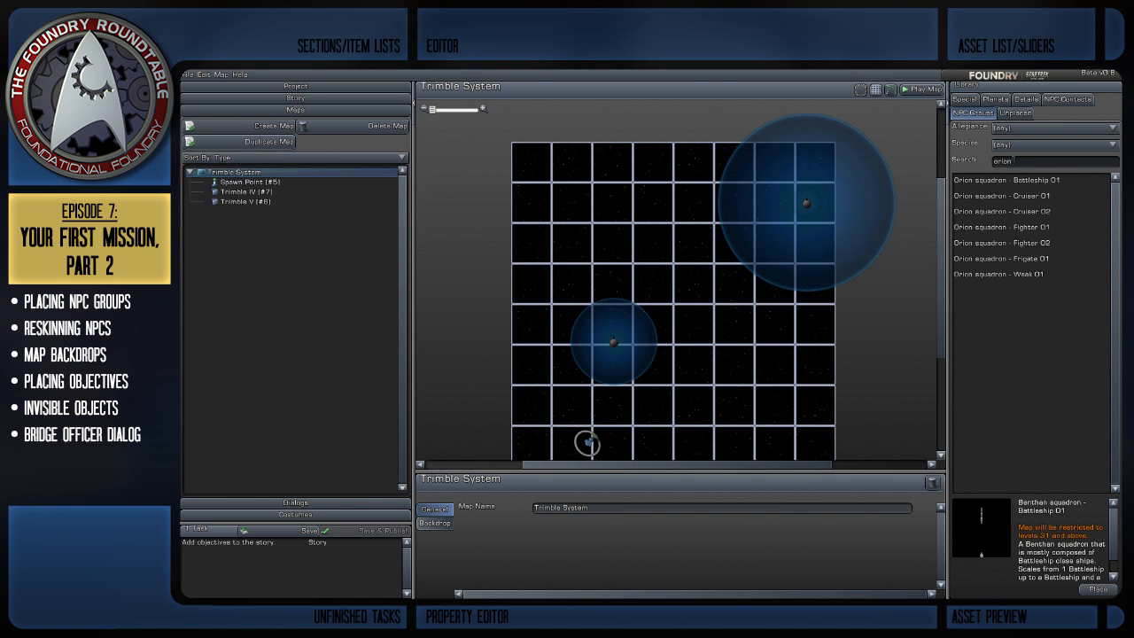
pyautogui.click(1049, 229)
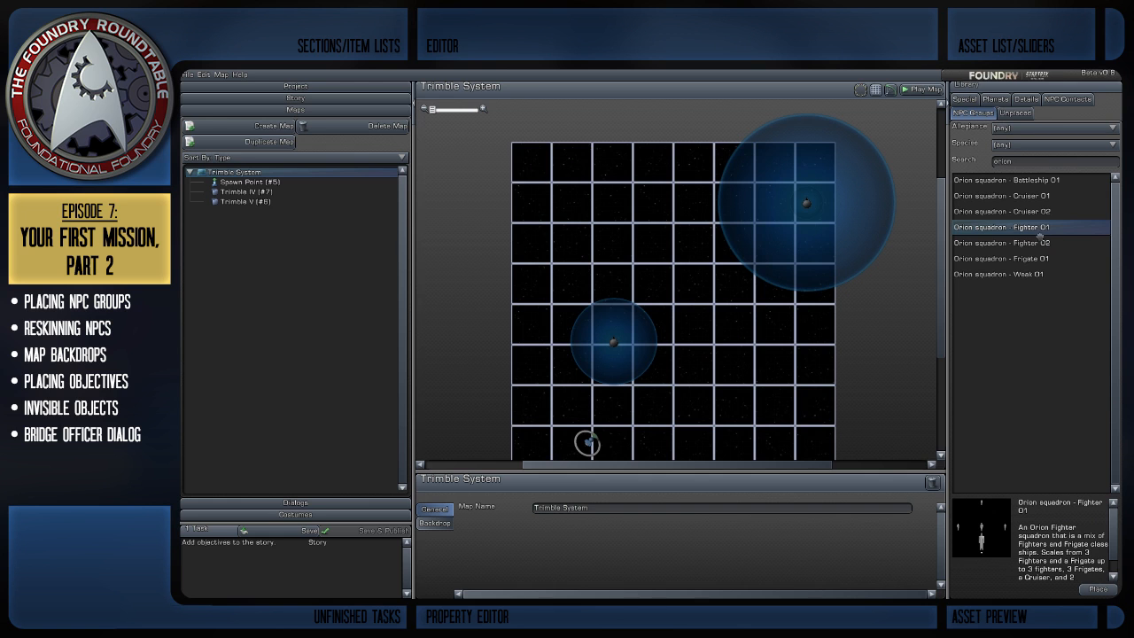
pyautogui.click(1050, 241)
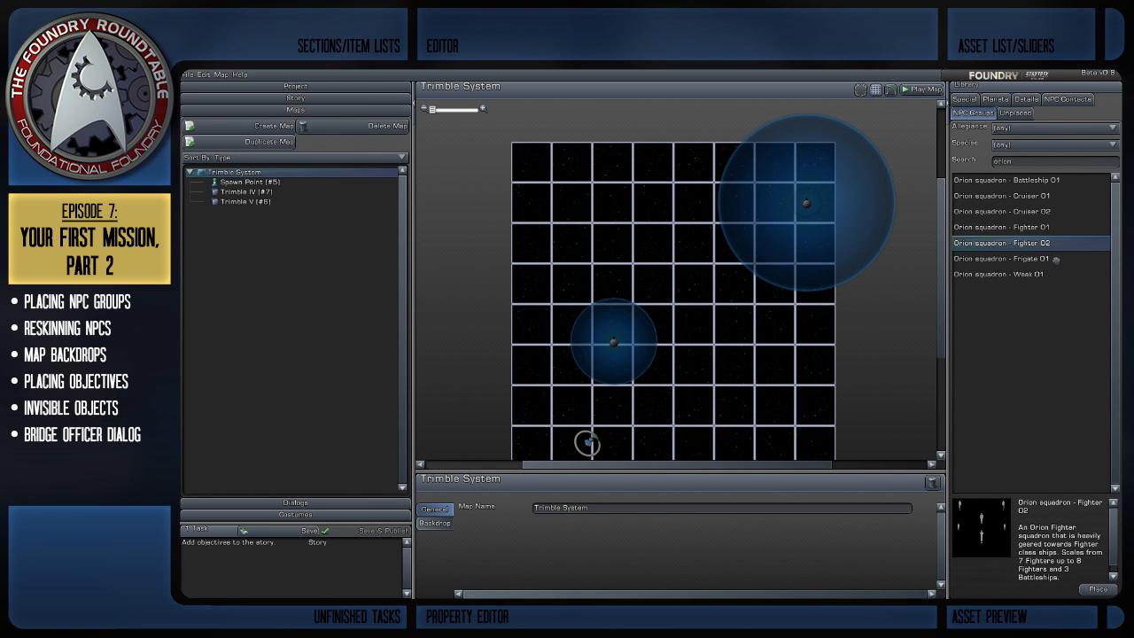
# Place the Orion squadron - Frigate 01 group on the Trimble System map in the open space between the two planets.
pyautogui.click(1054, 258)
pyautogui.moveTo(795, 298); pyautogui.dragTo(724, 301)
pyautogui.scroll(2, 675, 282)
pyautogui.scroll(5, 677, 277)
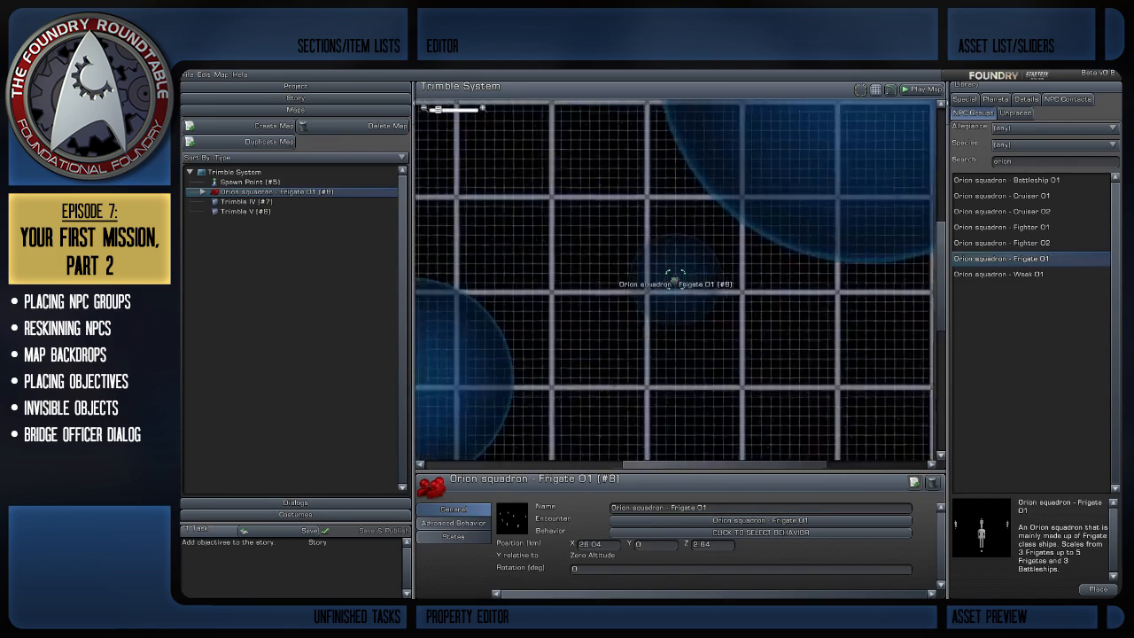
pyautogui.scroll(4, 677, 276)
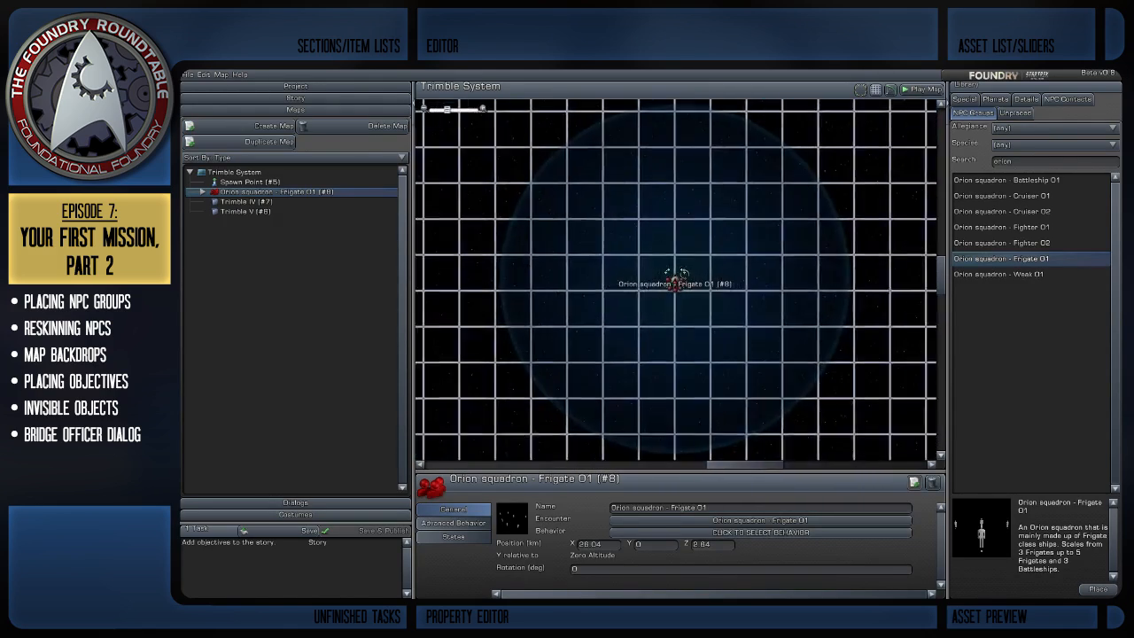
# Rotate the Orion frigate squadron to -60 degrees and move it to about X 36.28, Z 2.88.
pyautogui.moveTo(682, 273); pyautogui.dragTo(668, 235)
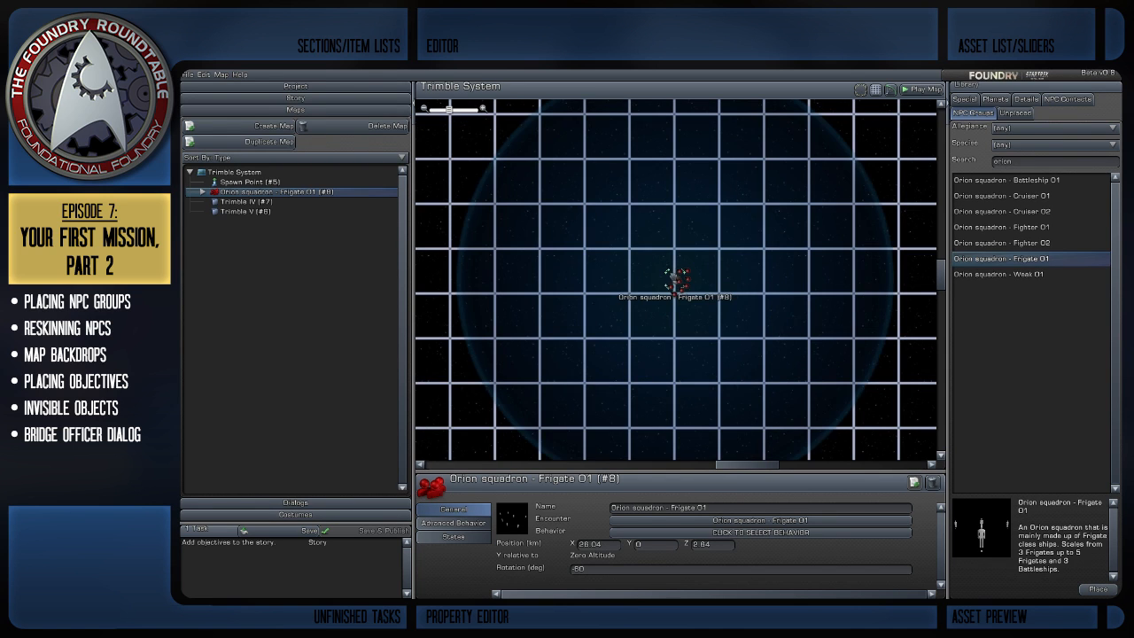
pyautogui.moveTo(676, 275); pyautogui.dragTo(712, 168)
pyautogui.scroll(-5, 700, 203)
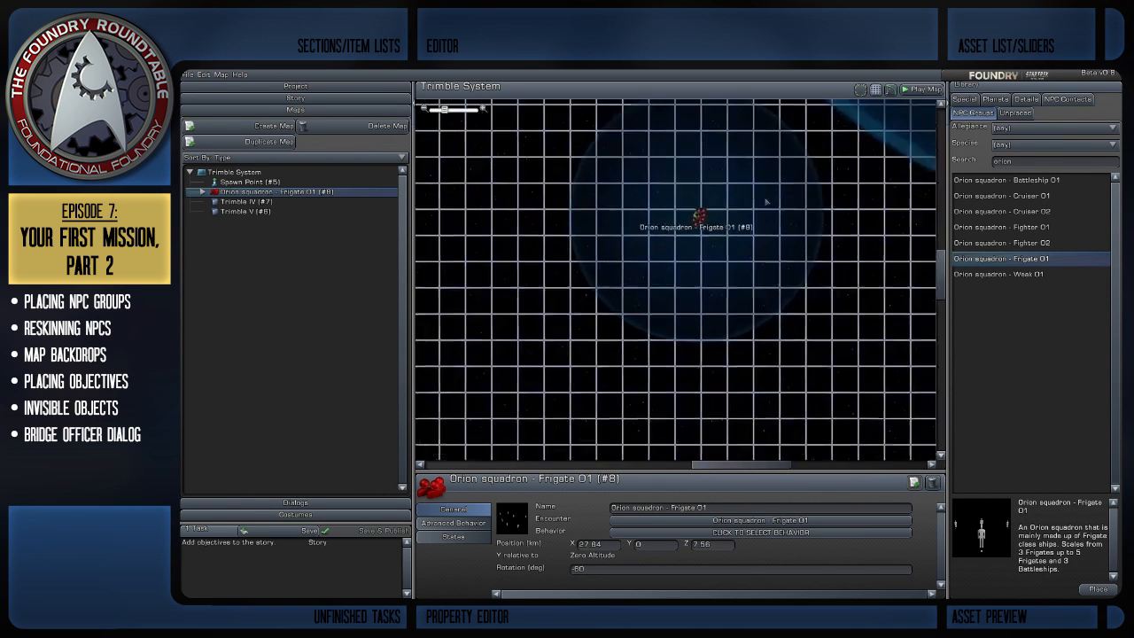
pyautogui.moveTo(686, 245); pyautogui.dragTo(739, 282)
pyautogui.scroll(5, 744, 288)
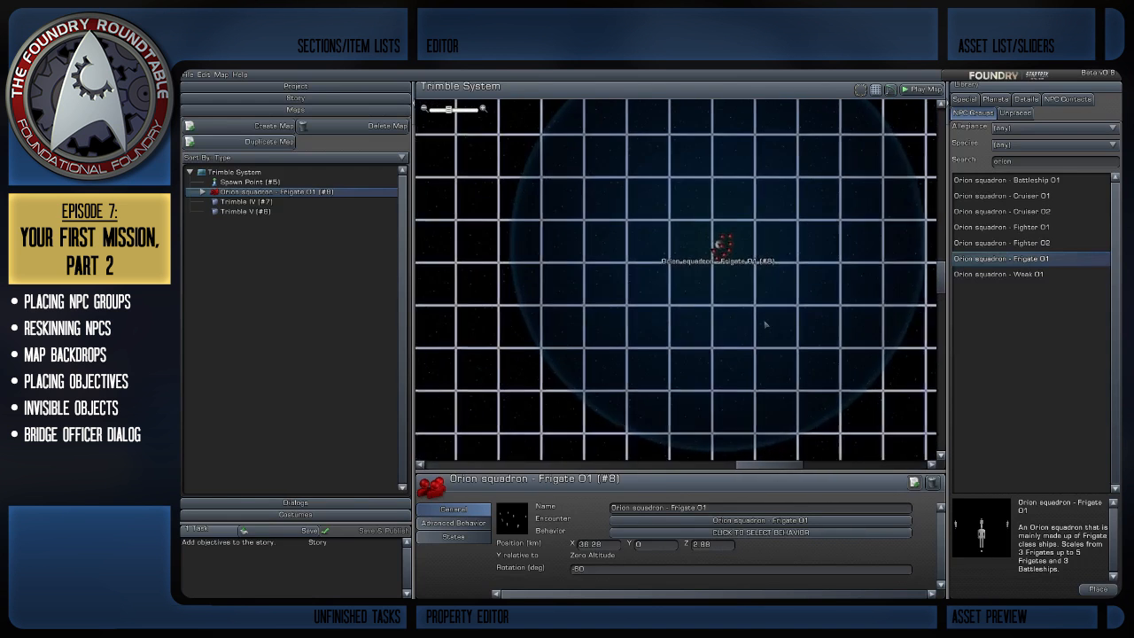
# Spread two ships out of the squadron: Actor #14 to about X 33.16, Z 2.32 and Actor #16 to about X 35.08, Z 1.36.
pyautogui.scroll(3, 726, 237)
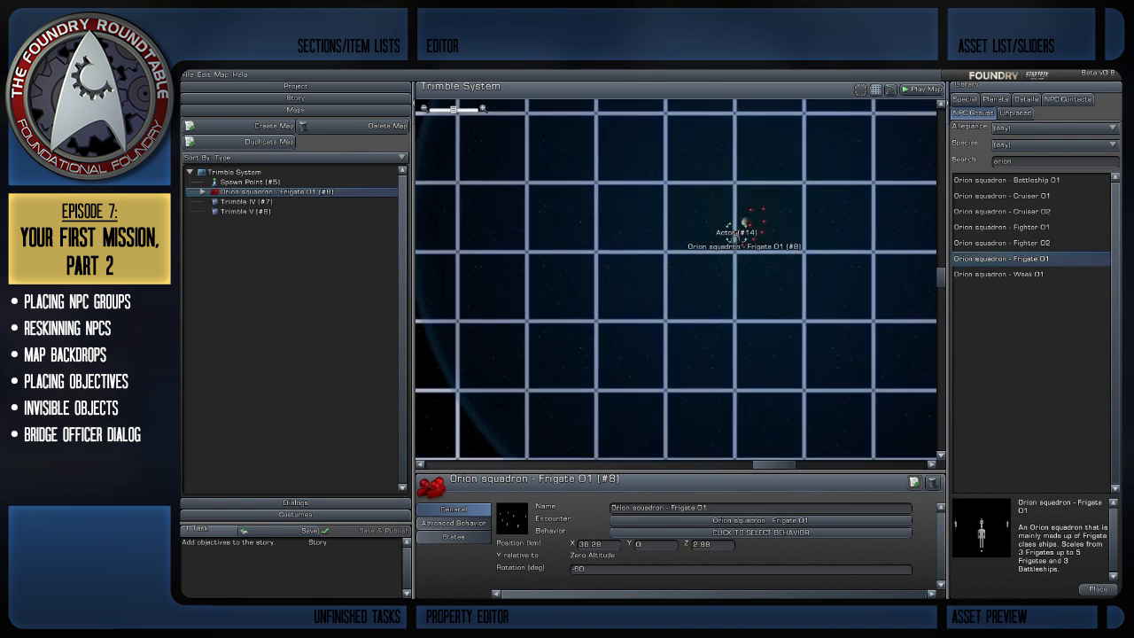
pyautogui.click(732, 236)
pyautogui.moveTo(733, 233); pyautogui.dragTo(651, 271)
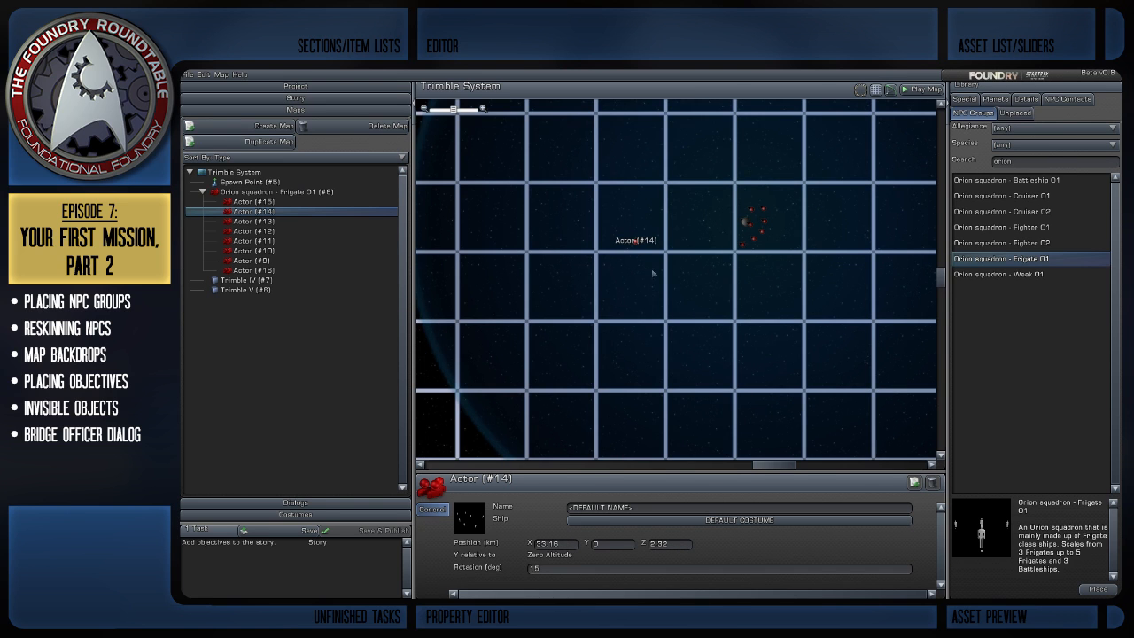
pyautogui.moveTo(748, 241); pyautogui.dragTo(700, 273)
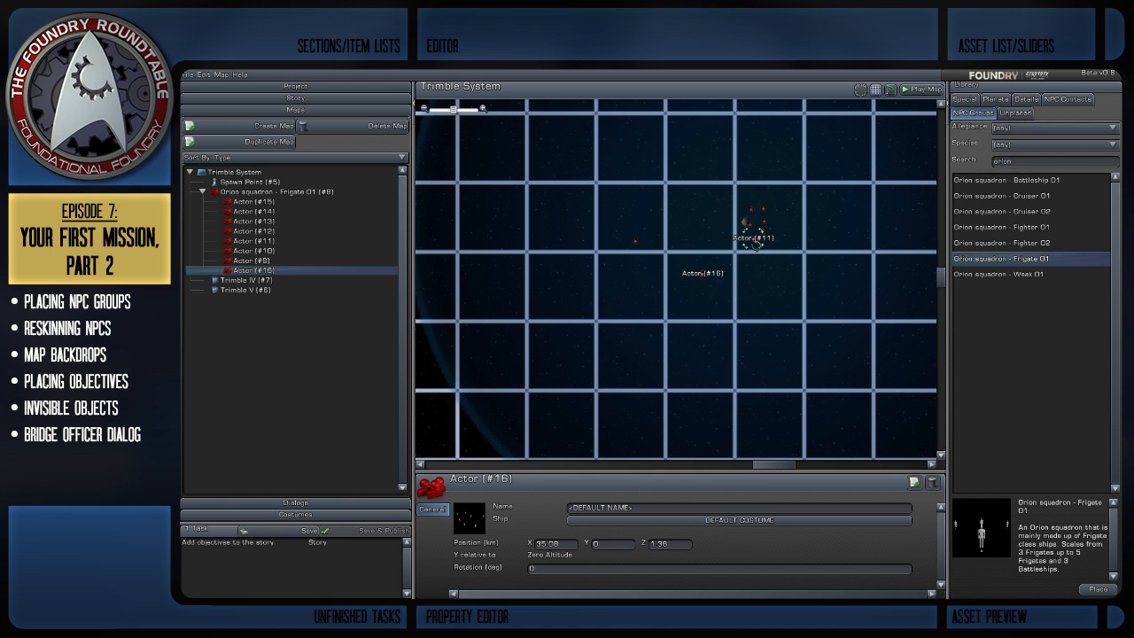
# Move Actor #11 up and away from the squadron's centre and rotate it to -165 degrees.
pyautogui.moveTo(754, 237); pyautogui.dragTo(734, 144)
pyautogui.scroll(2, 768, 134)
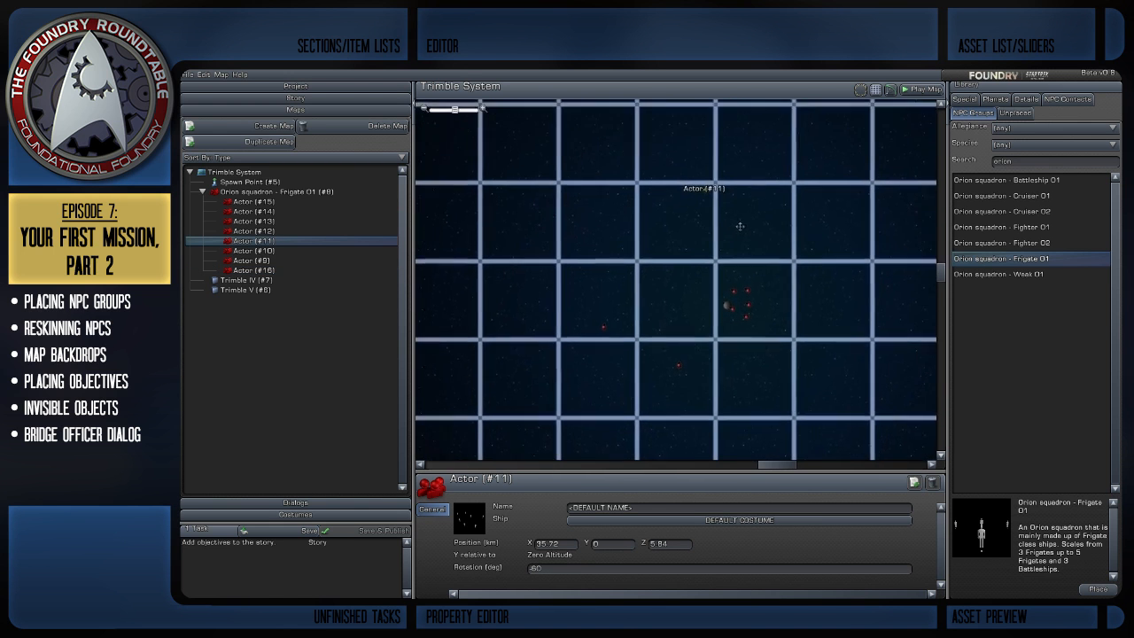
pyautogui.moveTo(715, 181); pyautogui.dragTo(625, 147)
pyautogui.moveTo(710, 188); pyautogui.dragTo(636, 156)
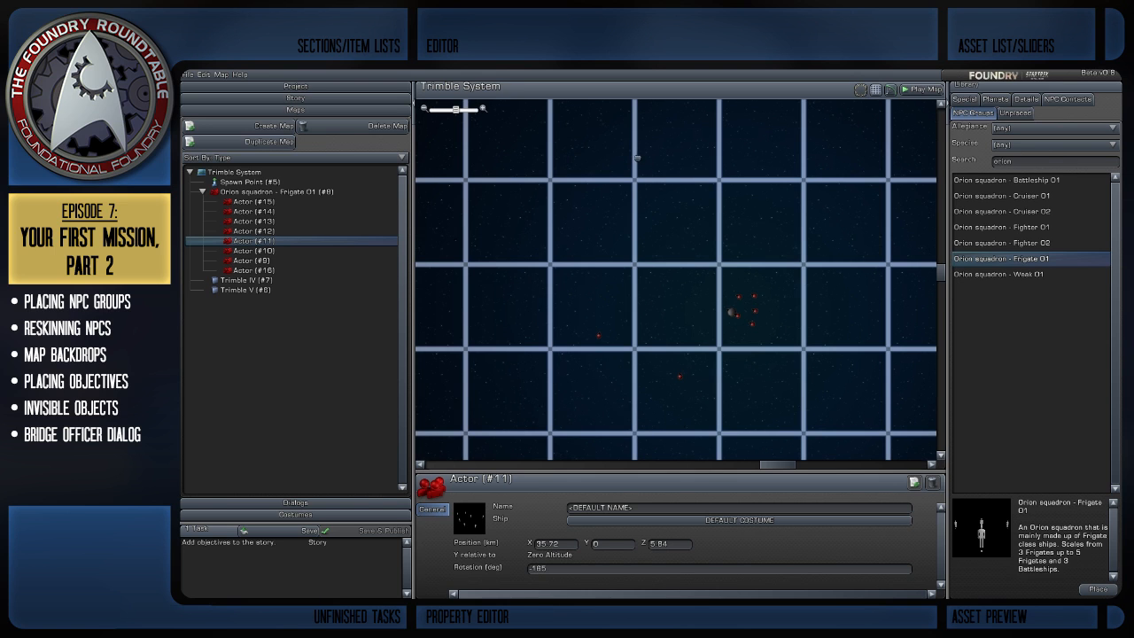
# Place Actor #13 at about X 36.68, Z 5.84 with a -135 degree rotation, and Actor #15 at about X 36.4, Z 4.4.
pyautogui.moveTo(739, 297); pyautogui.dragTo(749, 186)
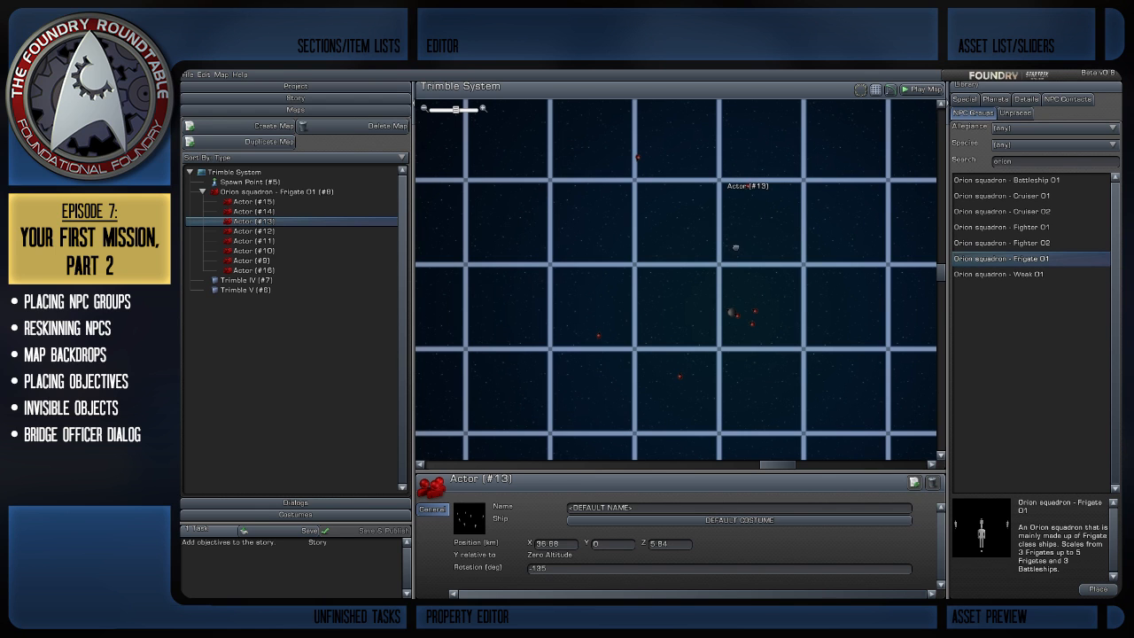
pyautogui.click(737, 245)
pyautogui.moveTo(724, 218); pyautogui.dragTo(731, 218)
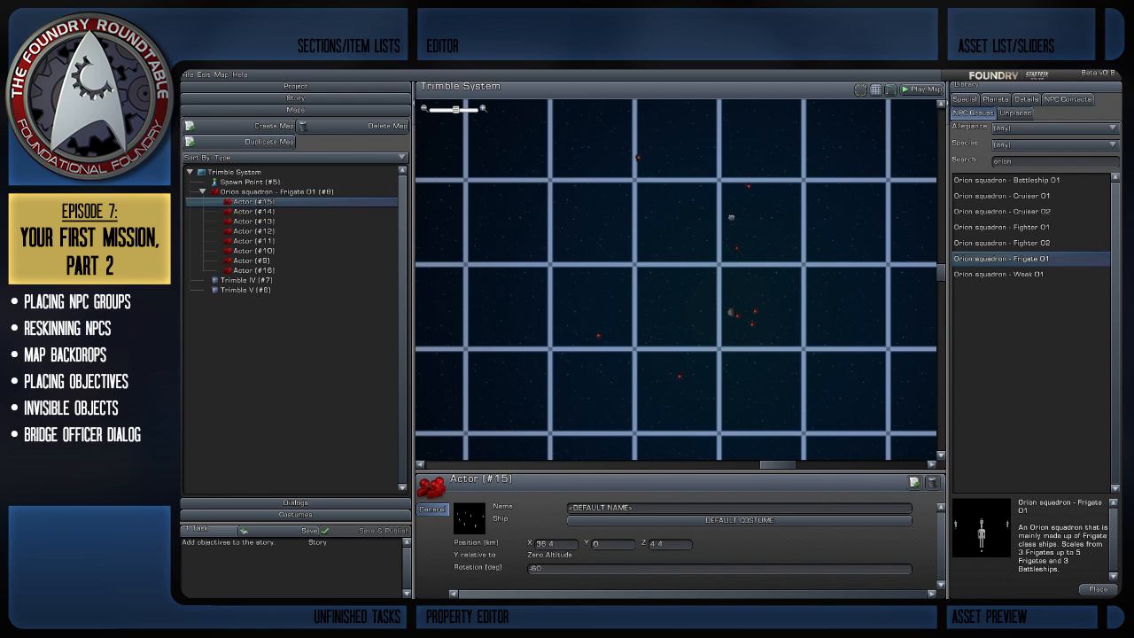
# Move Actor #10 to about X 32.44, Z 4.68 with a -255 degree rotation, and Actor #12 to about X 37.52, Z 3.56.
pyautogui.moveTo(755, 310); pyautogui.dragTo(568, 234)
pyautogui.click(572, 234)
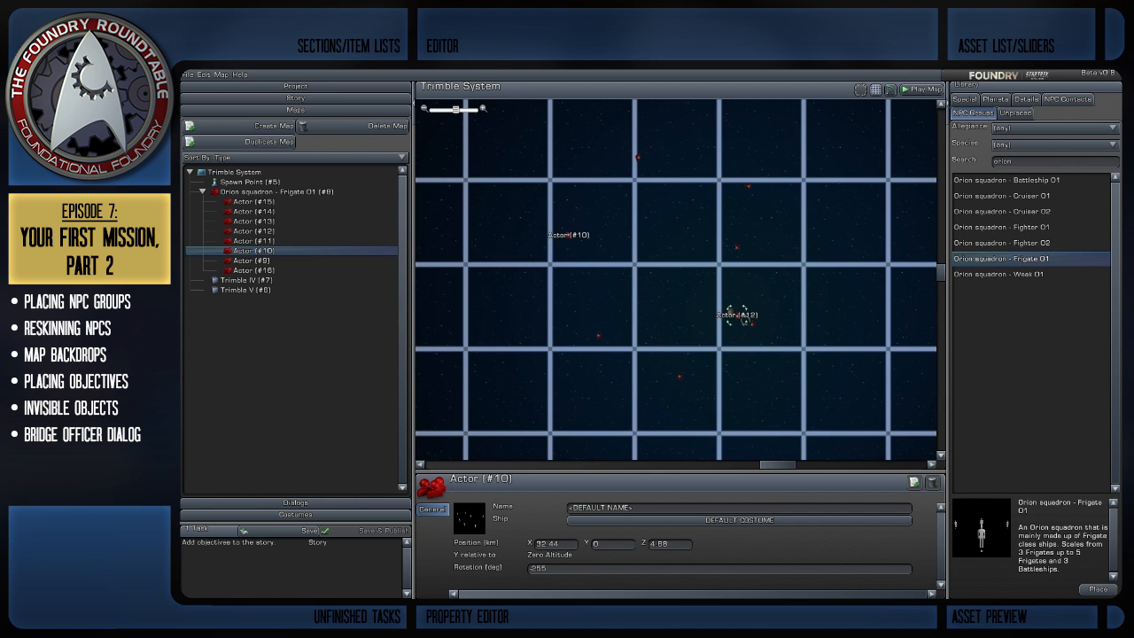
pyautogui.click(741, 317)
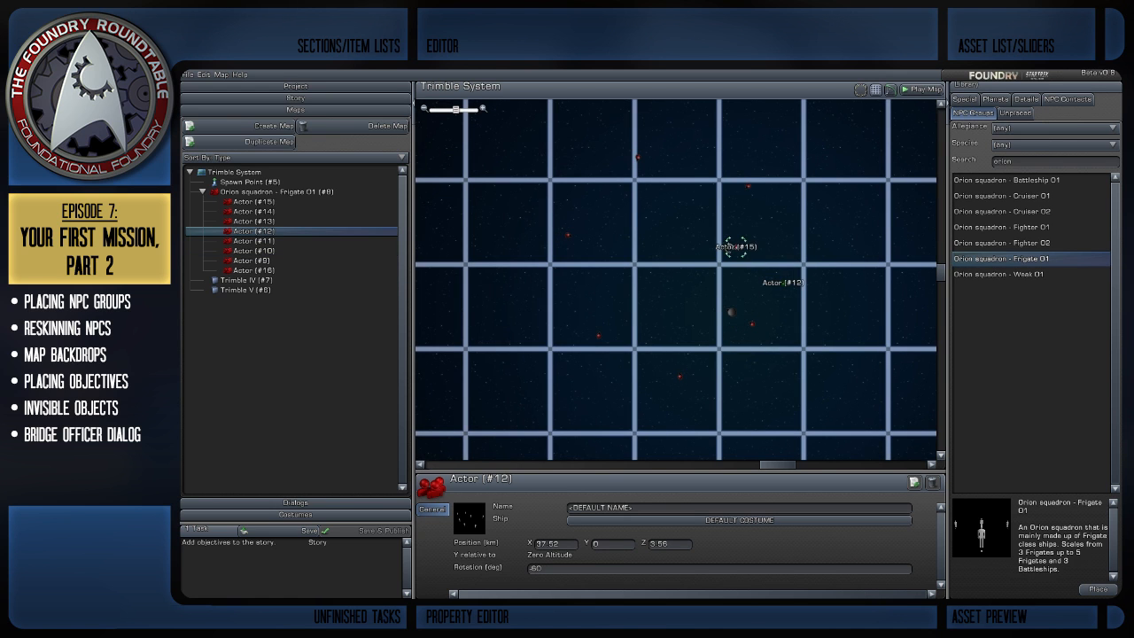
# Space out Actors #15, #9 and #12 to complete the ring, with #15 at about X 37.8, Z 4.76 and #9 at about X 37.28, Z 2.
pyautogui.click(735, 247)
pyautogui.moveTo(751, 323); pyautogui.dragTo(773, 348)
pyautogui.click(846, 342)
pyautogui.scroll(-2, 845, 340)
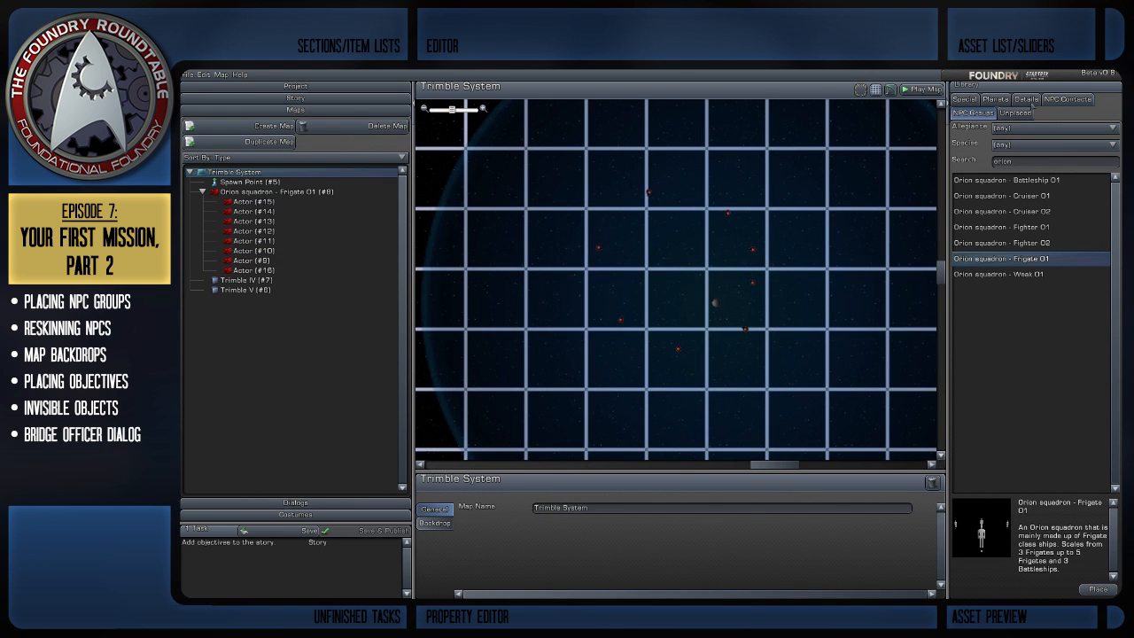
pyautogui.click(752, 249)
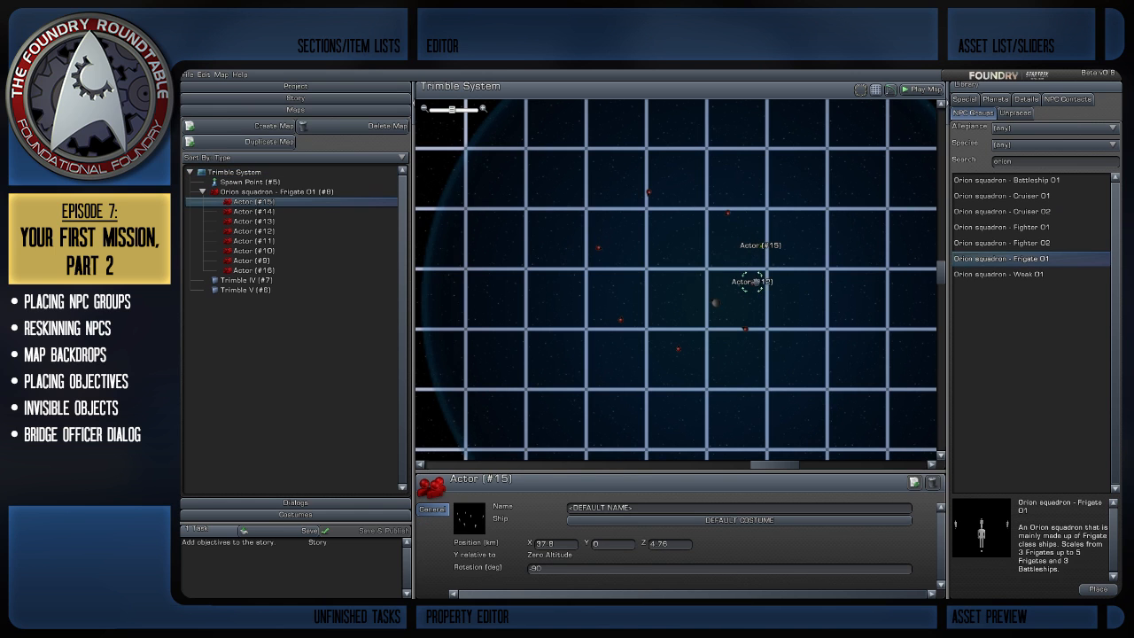
pyautogui.click(859, 267)
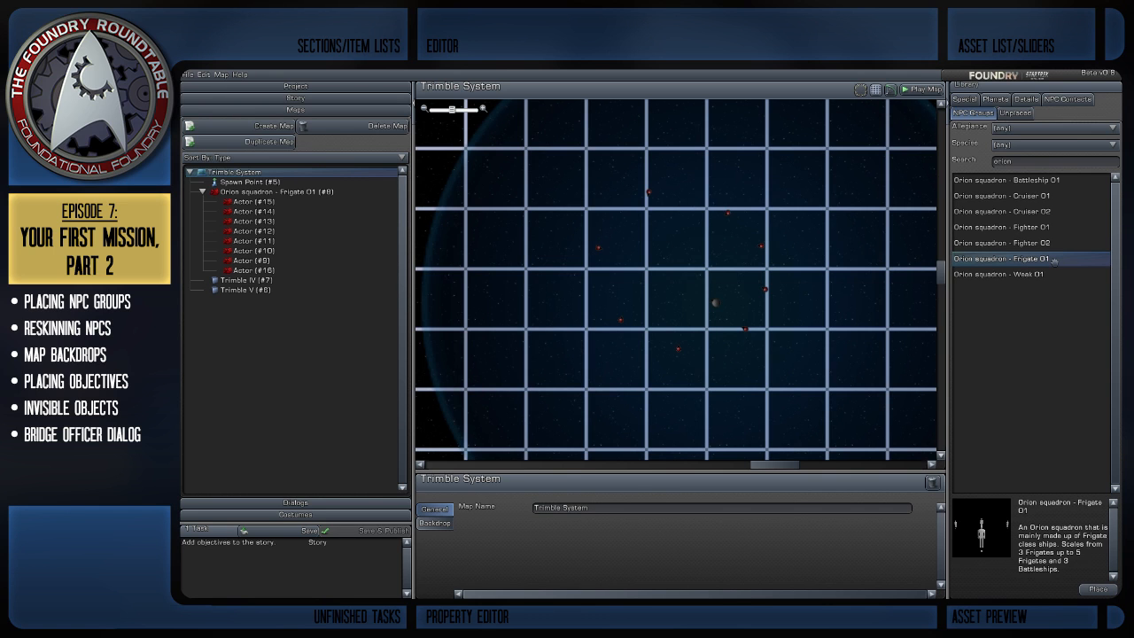
pyautogui.moveTo(1053, 260); pyautogui.dragTo(703, 331)
pyautogui.moveTo(680, 272); pyautogui.dragTo(438, 137)
pyautogui.scroll(-3, 736, 253)
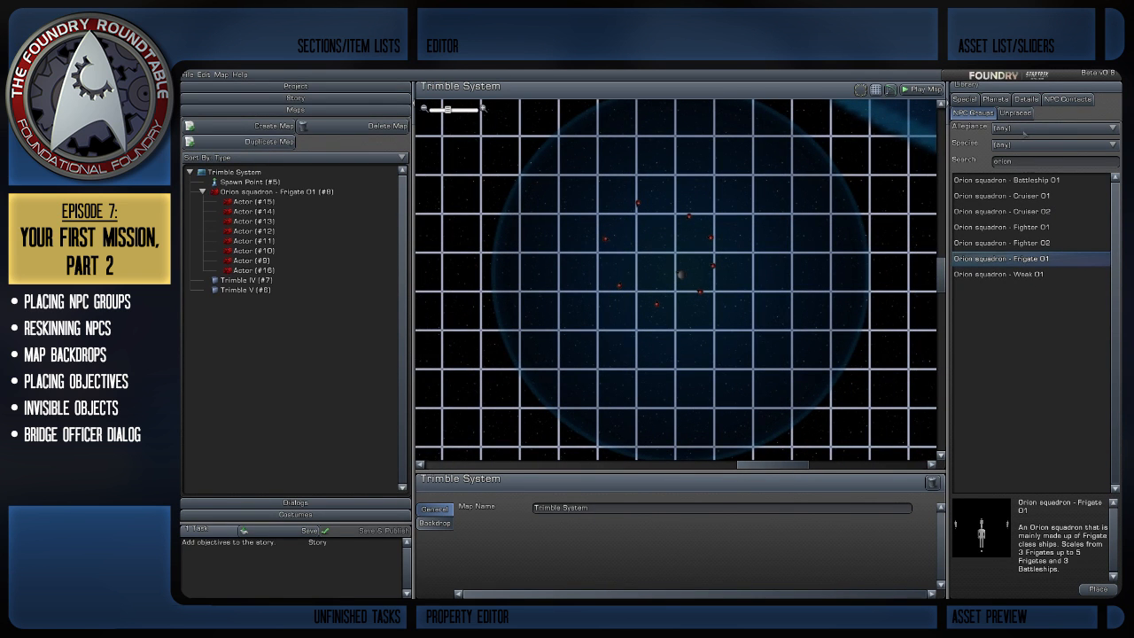
pyautogui.scroll(-2, 797, 329)
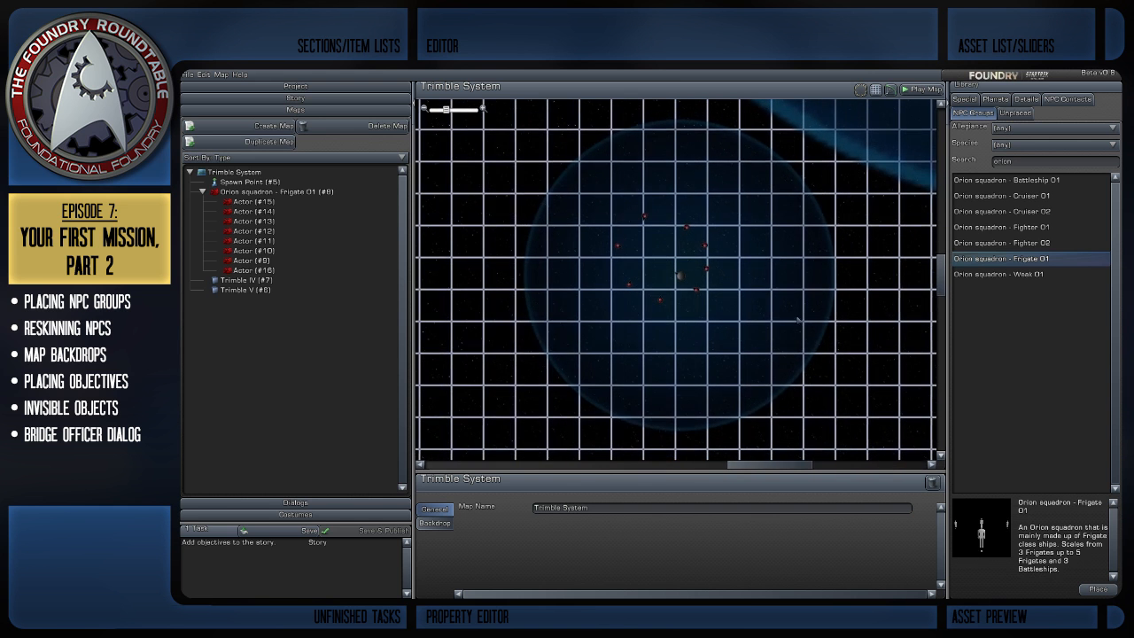
pyautogui.scroll(1, 795, 319)
pyautogui.click(700, 290)
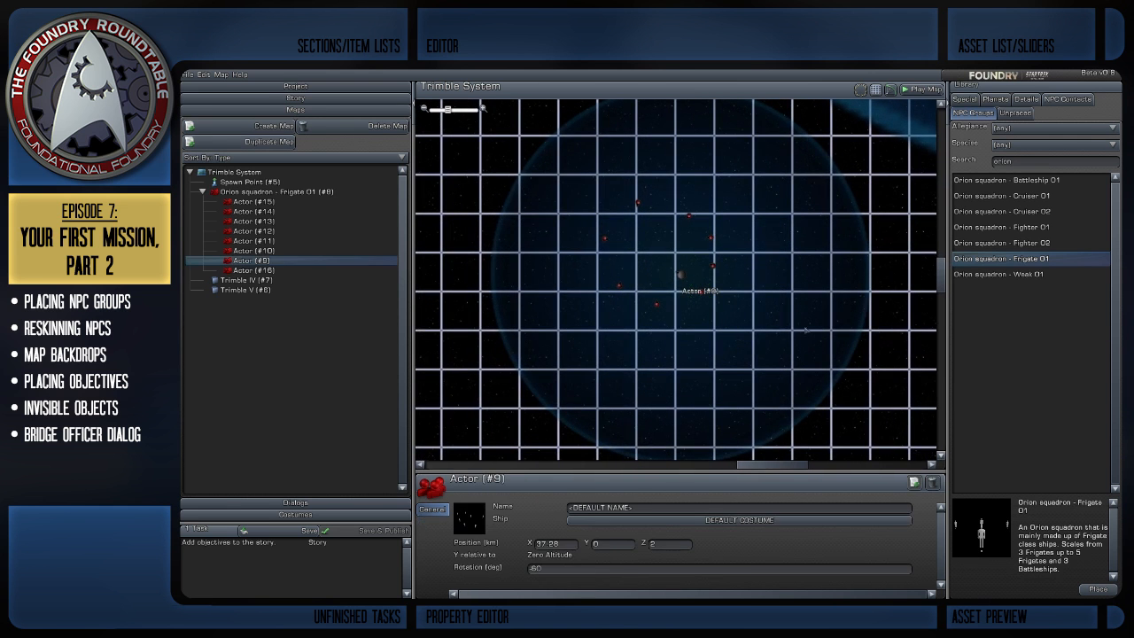
pyautogui.click(823, 327)
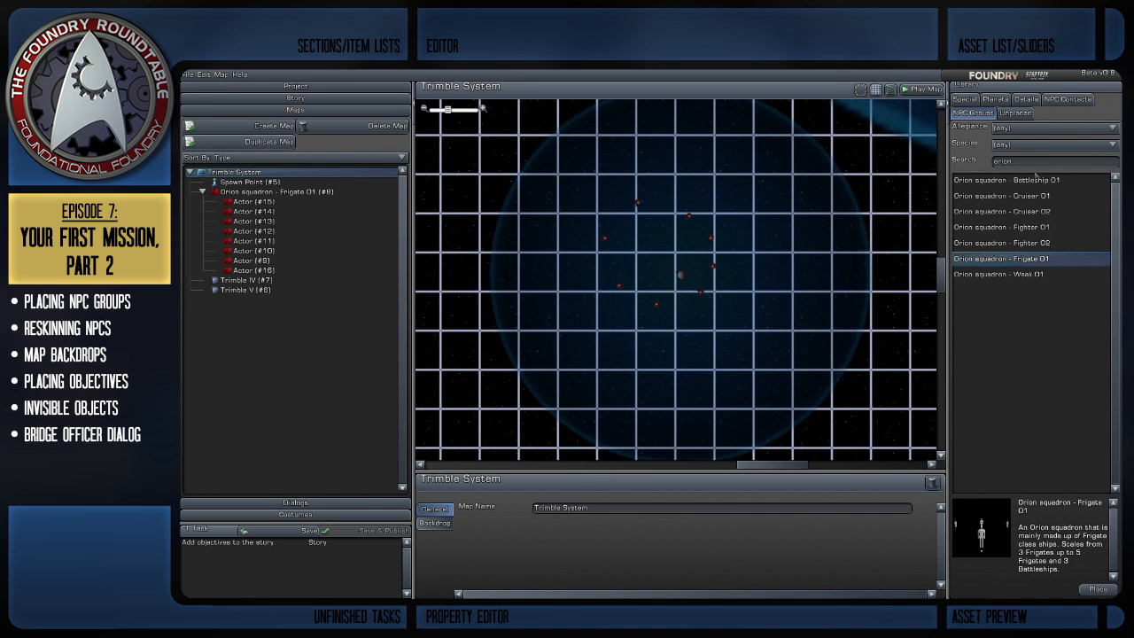
# Clear the orion search from the NPC groups and check the placed squadron and Actor #12 on the map.
pyautogui.press('BackSpace')
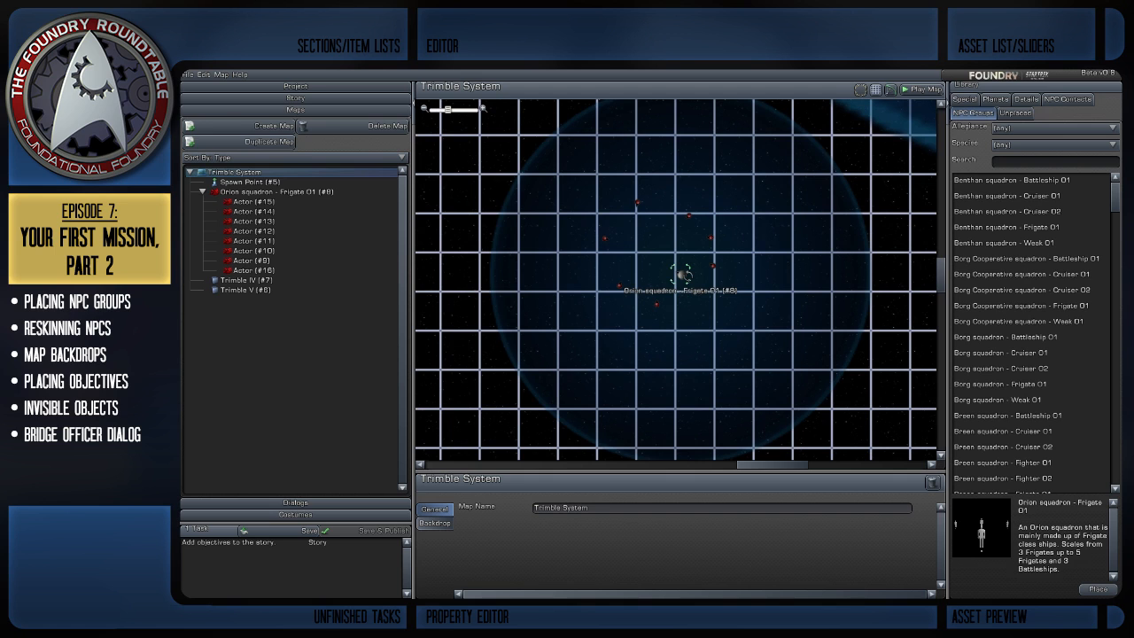
pyautogui.click(680, 275)
pyautogui.click(771, 351)
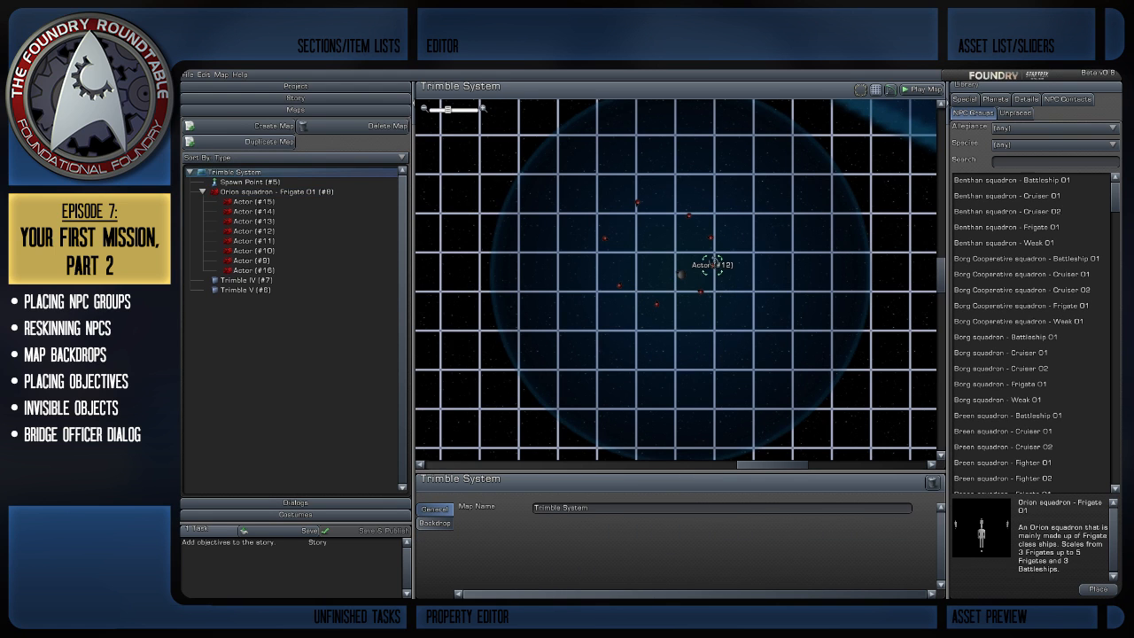
pyautogui.click(713, 265)
pyautogui.click(772, 367)
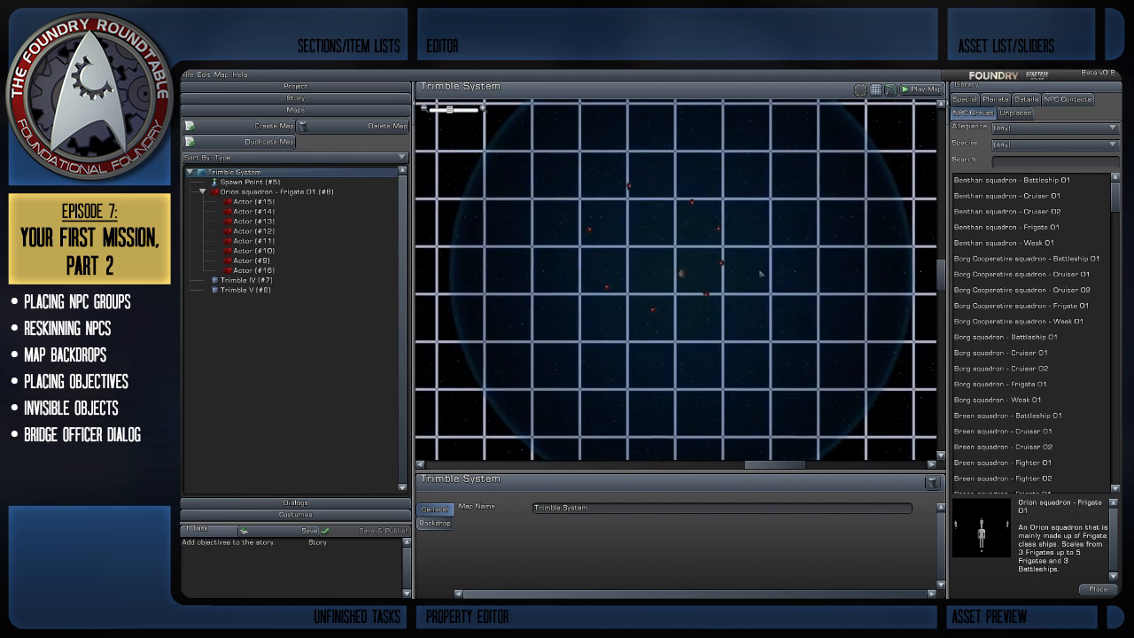
pyautogui.scroll(2, 761, 273)
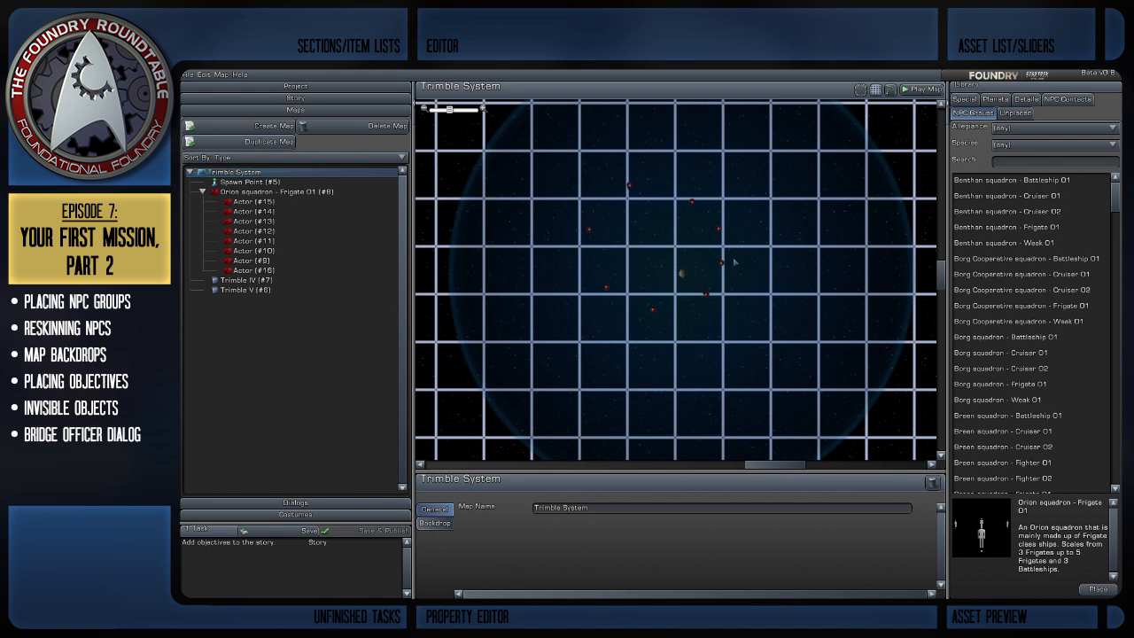
pyautogui.click(722, 263)
pyautogui.scroll(-2, 813, 326)
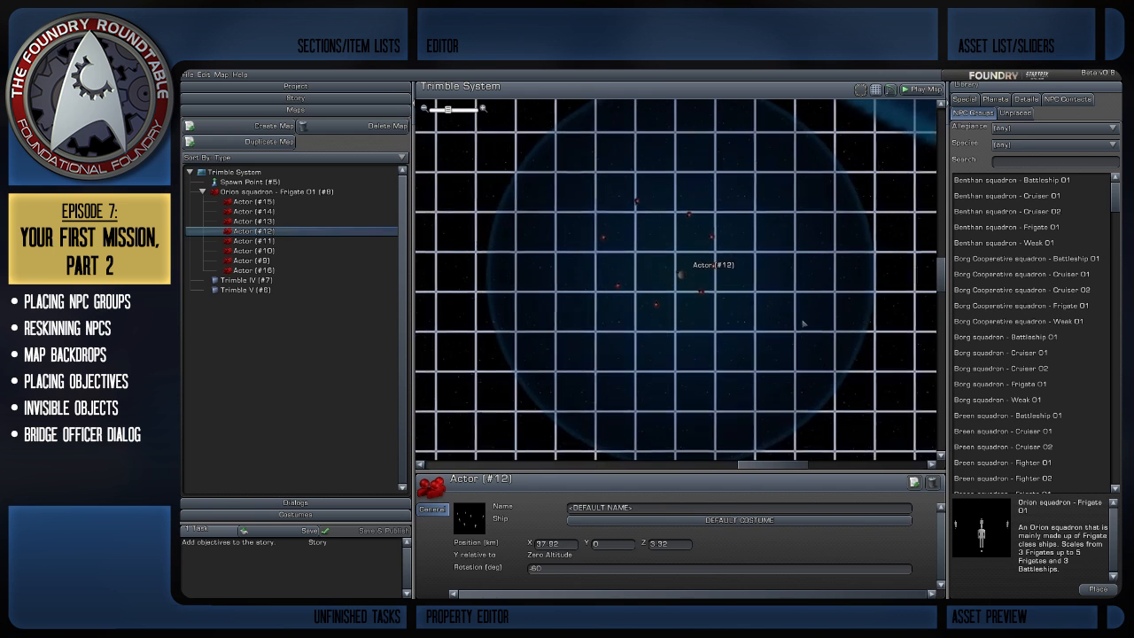
pyautogui.click(813, 326)
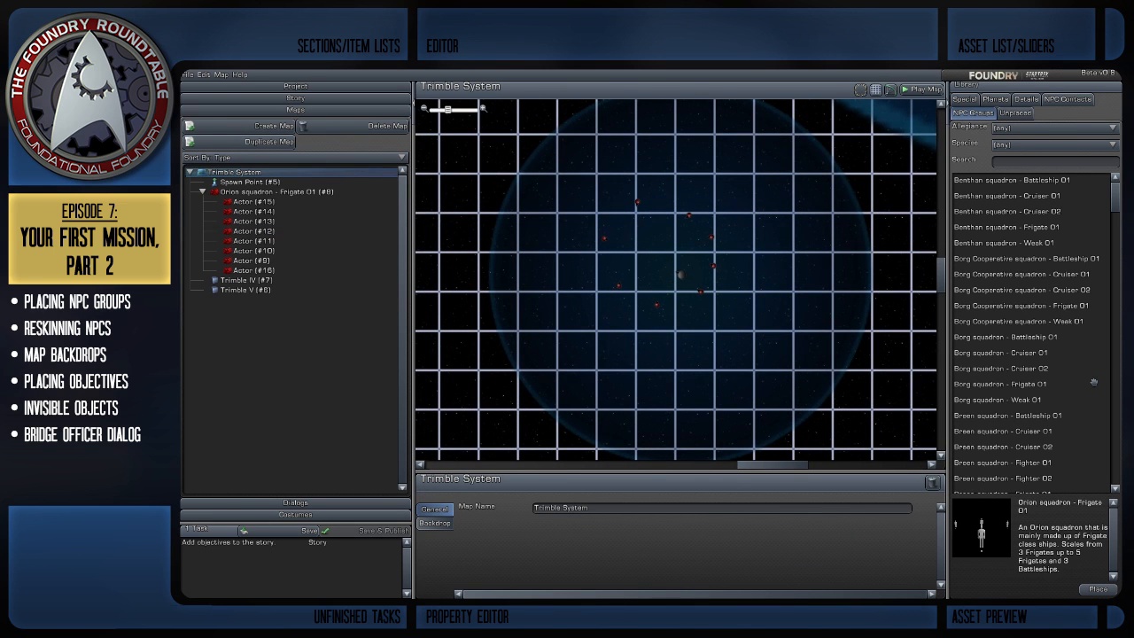
# Search the NPC groups for fed and place Federation squadron - Cruiser 01 inside the Orion ring at about X 35.24, Z 3.88, rotated -240 degrees.
pyautogui.click(1061, 163)
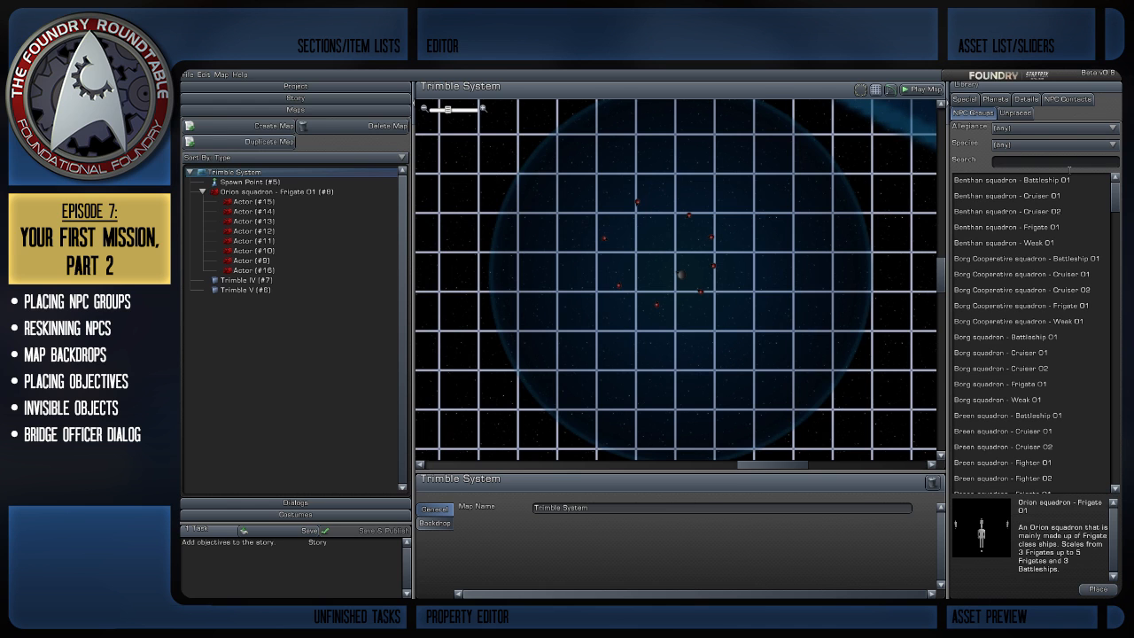
pyautogui.write('f')
pyautogui.press('BackSpace')
pyautogui.write('fed')
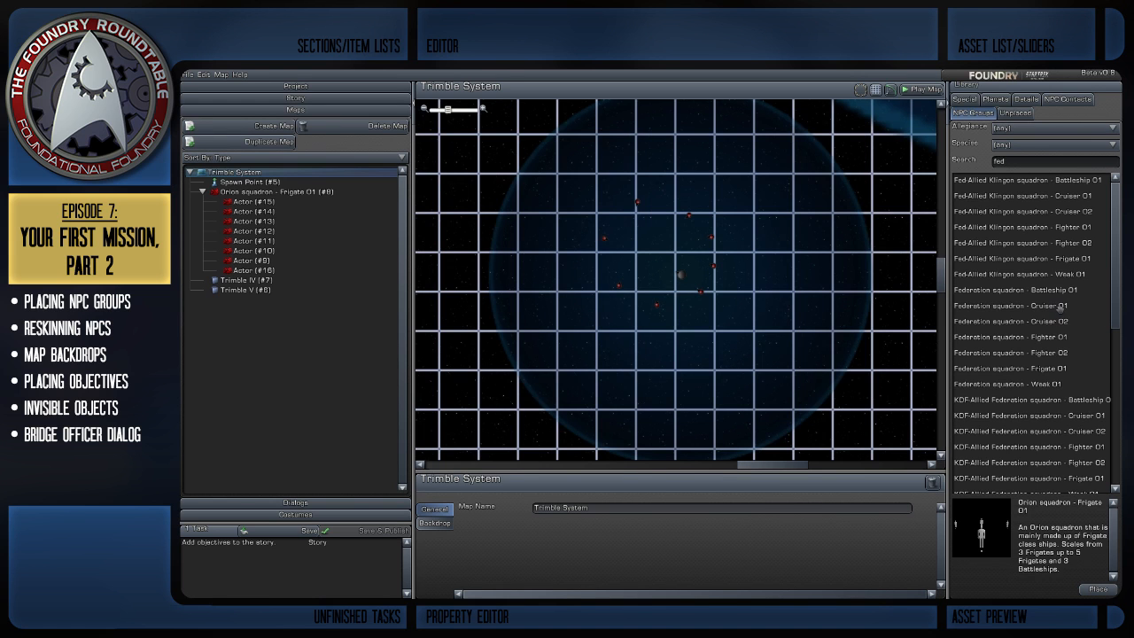
pyautogui.click(1062, 306)
pyautogui.moveTo(1067, 314)
pyautogui.mouseDown()
pyautogui.moveTo(615, 250)
pyautogui.moveTo(652, 254)
pyautogui.mouseUp()
pyautogui.scroll(3, 652, 255)
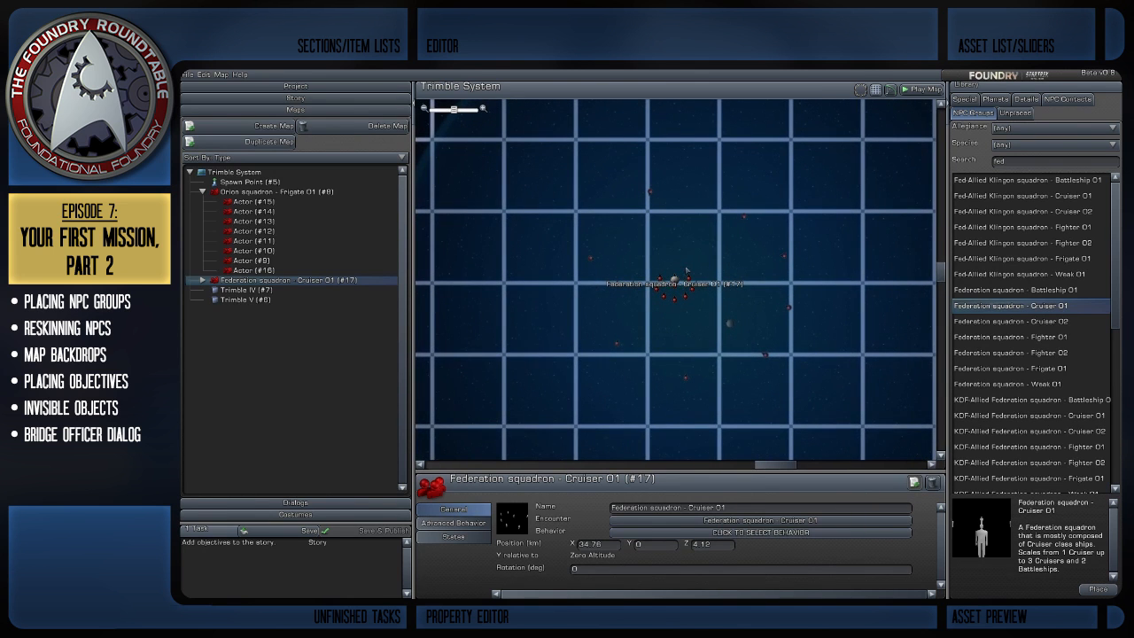
pyautogui.moveTo(681, 271)
pyautogui.mouseDown()
pyautogui.moveTo(670, 287)
pyautogui.moveTo(687, 286)
pyautogui.mouseUp()
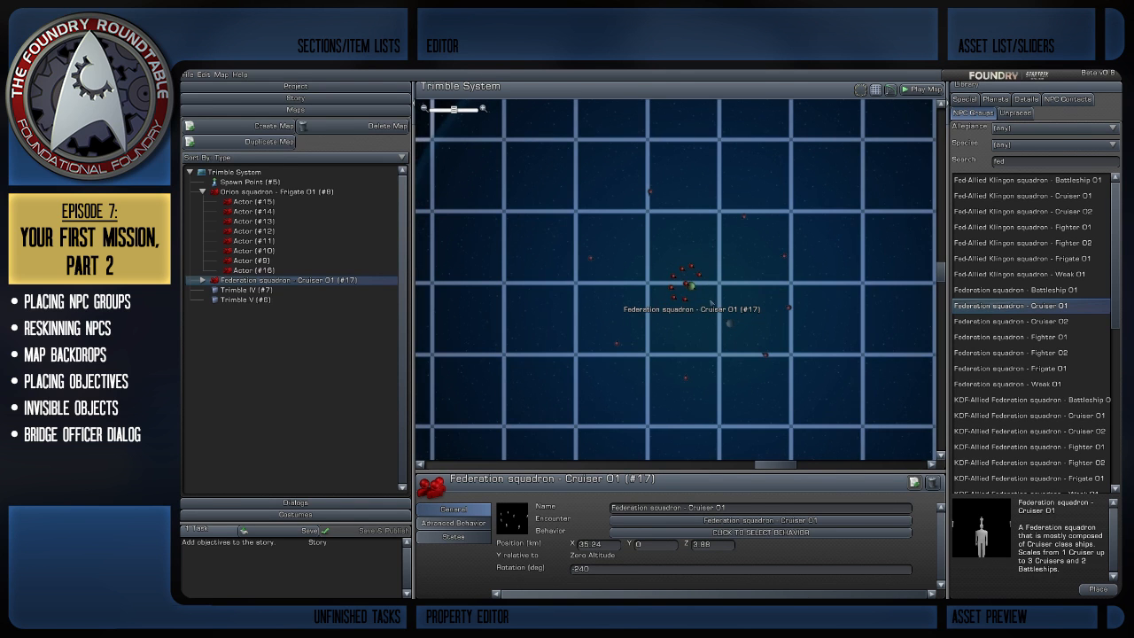
# Open the ship costume choices for the Federation squadron's Actor #18 and search them for fre.
pyautogui.scroll(2, 725, 297)
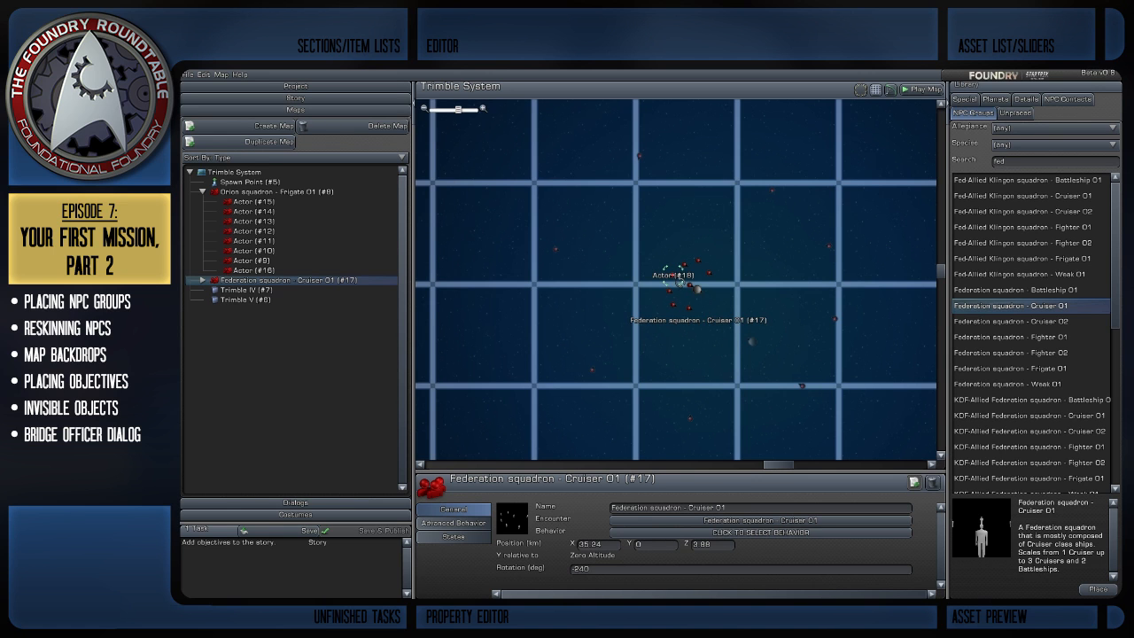
pyautogui.click(680, 277)
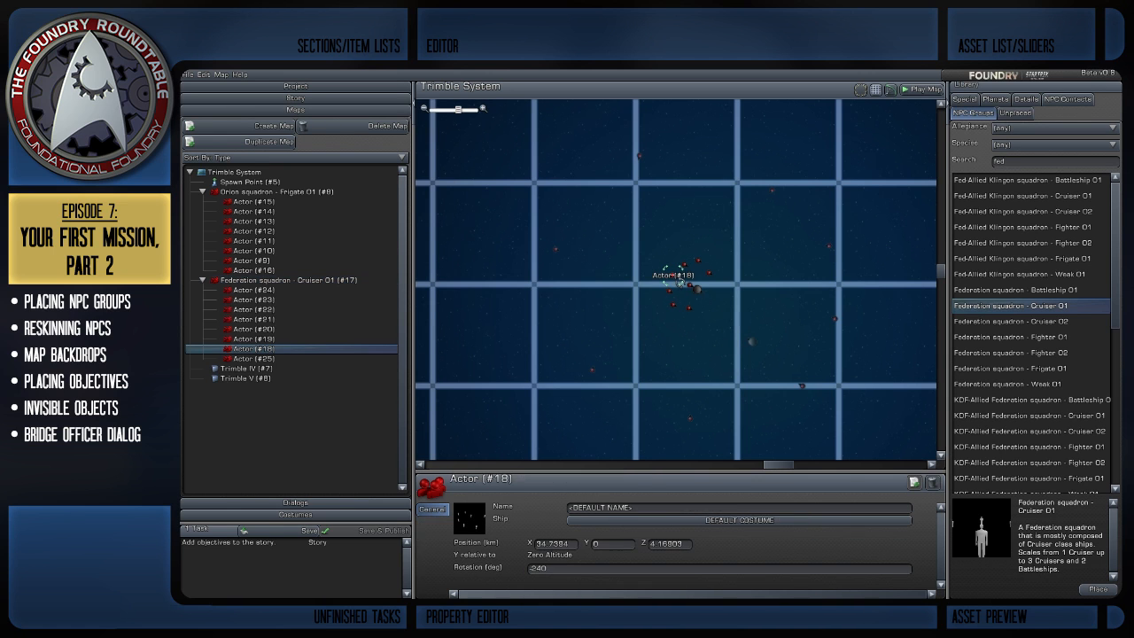
pyautogui.click(709, 521)
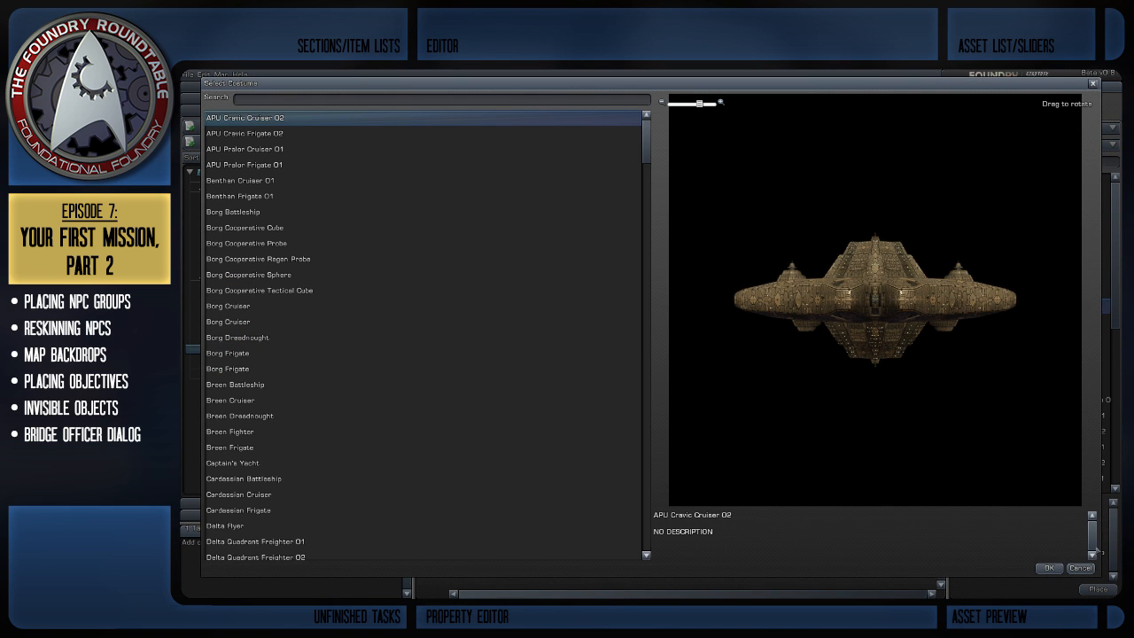
pyautogui.click(1080, 567)
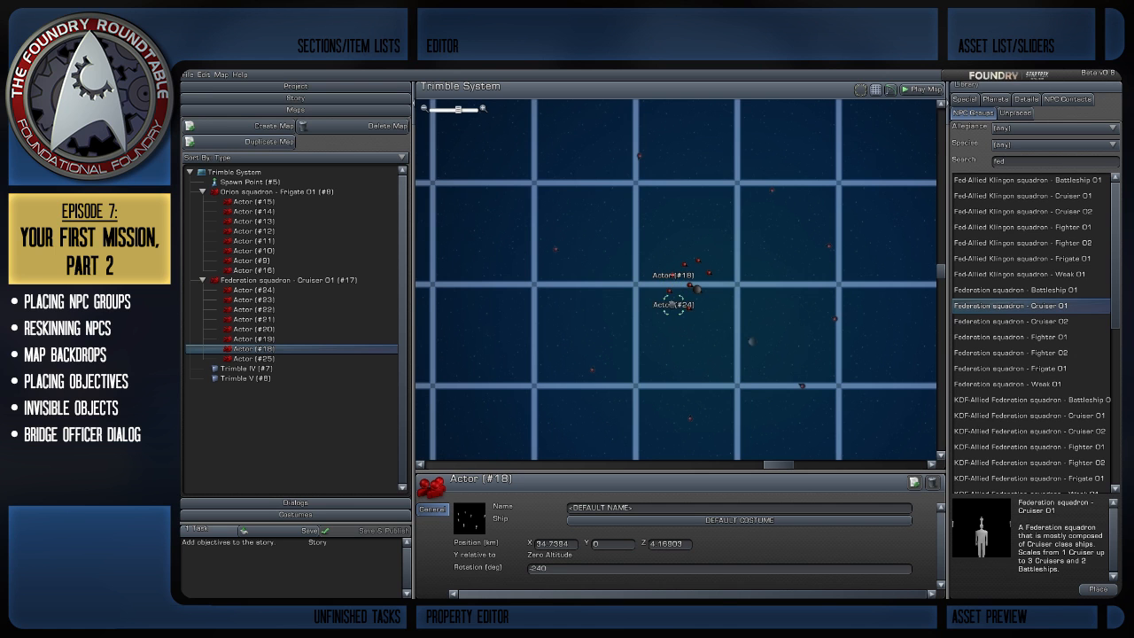
pyautogui.click(719, 521)
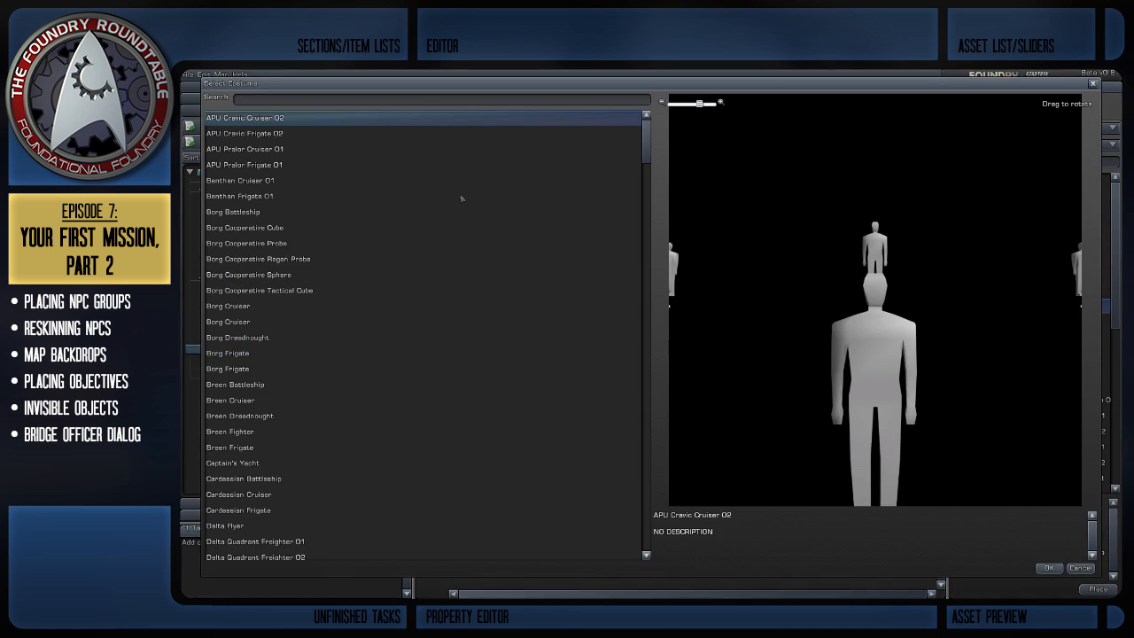
pyautogui.click(394, 98)
pyautogui.write('fr')
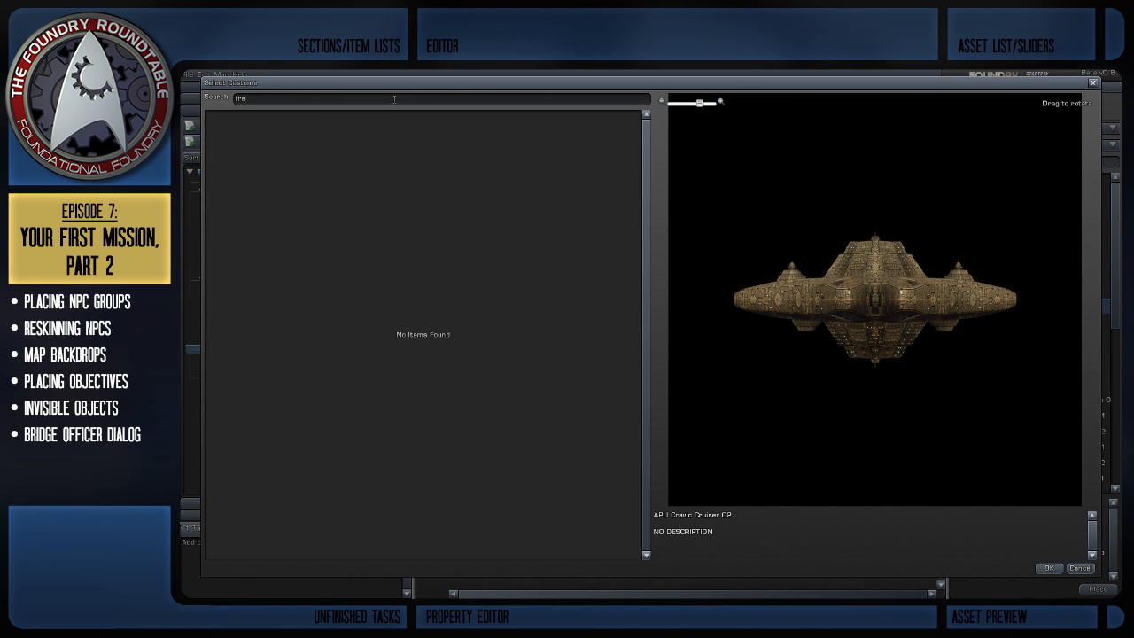
pyautogui.write('e')
# Compare the Generic Freighter Empty, Large, Medium and Small costumes, and assign Generic Freighter Medium to Actor #18.
pyautogui.click(285, 228)
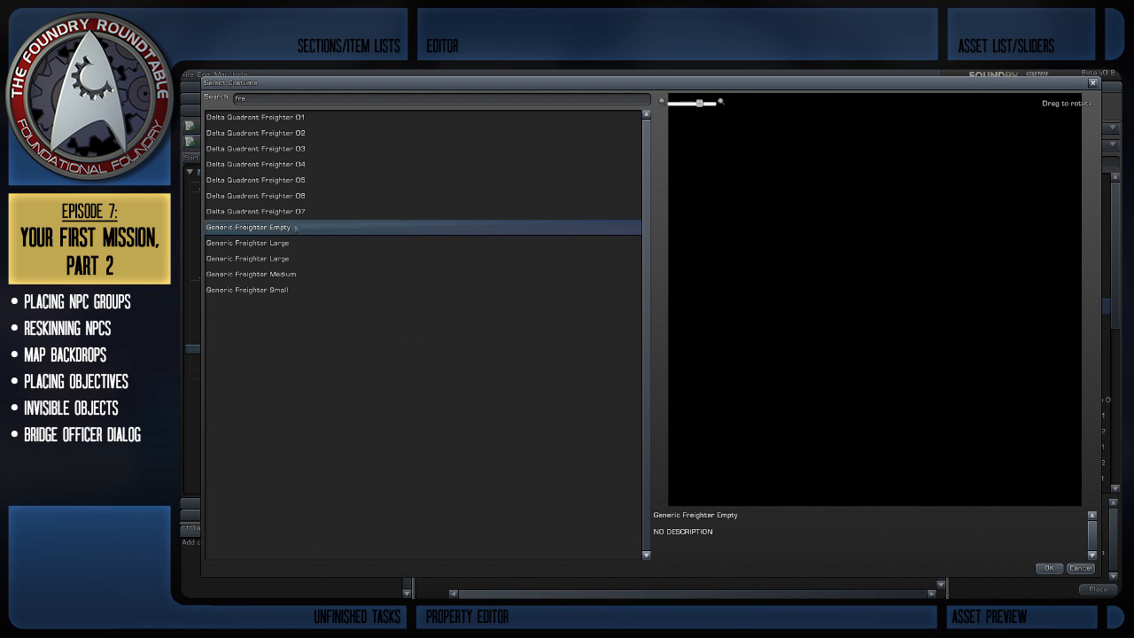
pyautogui.click(280, 244)
pyautogui.click(283, 258)
pyautogui.click(290, 275)
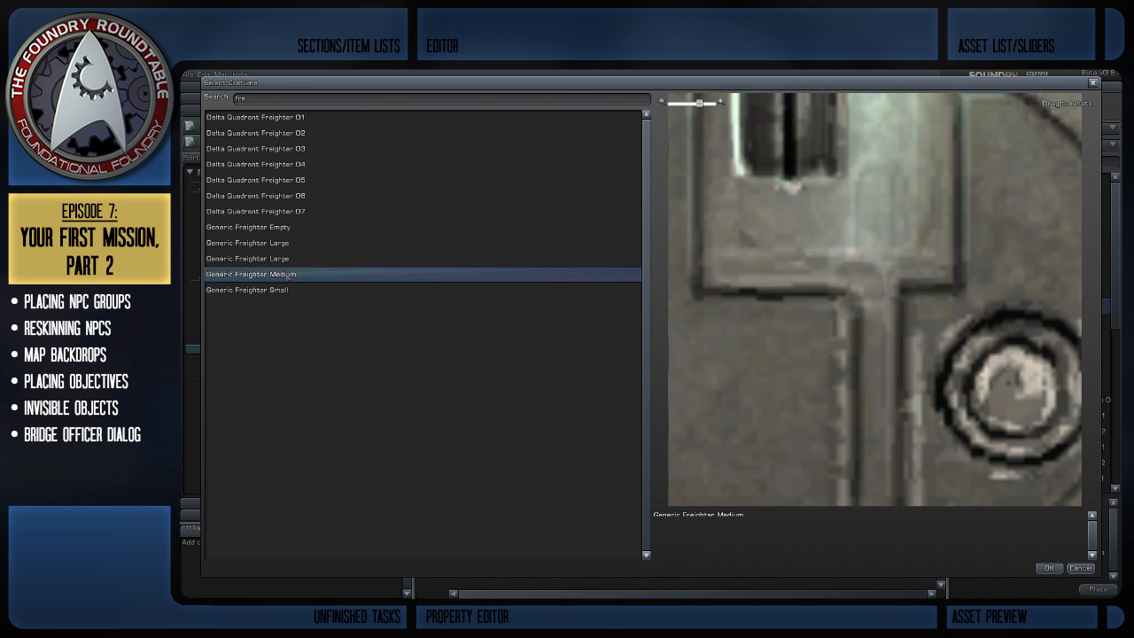
pyautogui.click(292, 290)
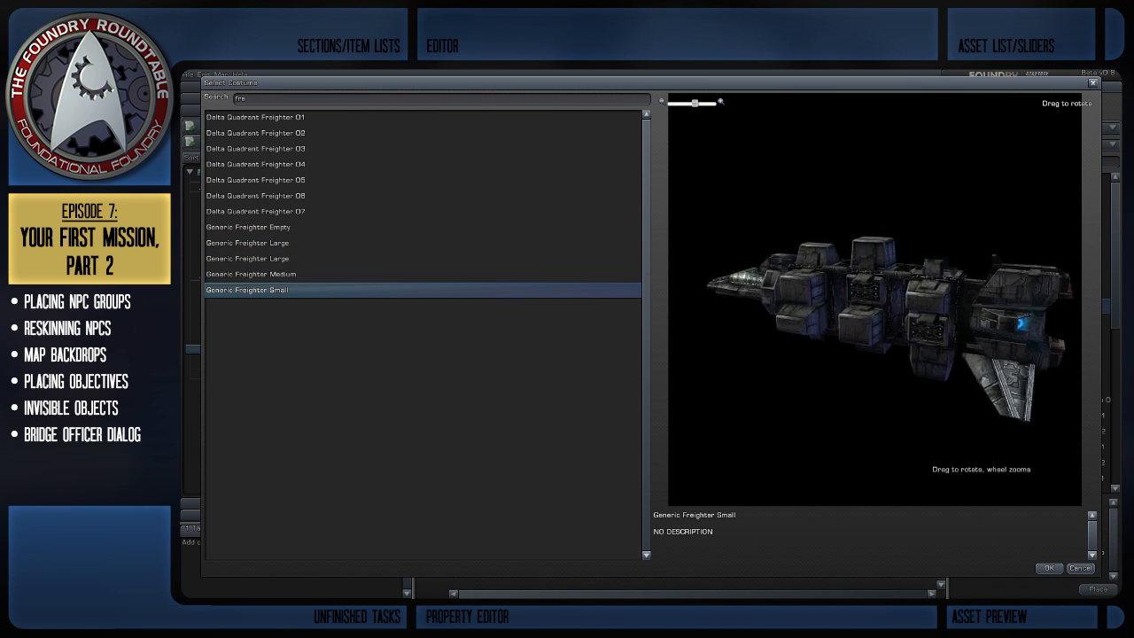
pyautogui.click(271, 271)
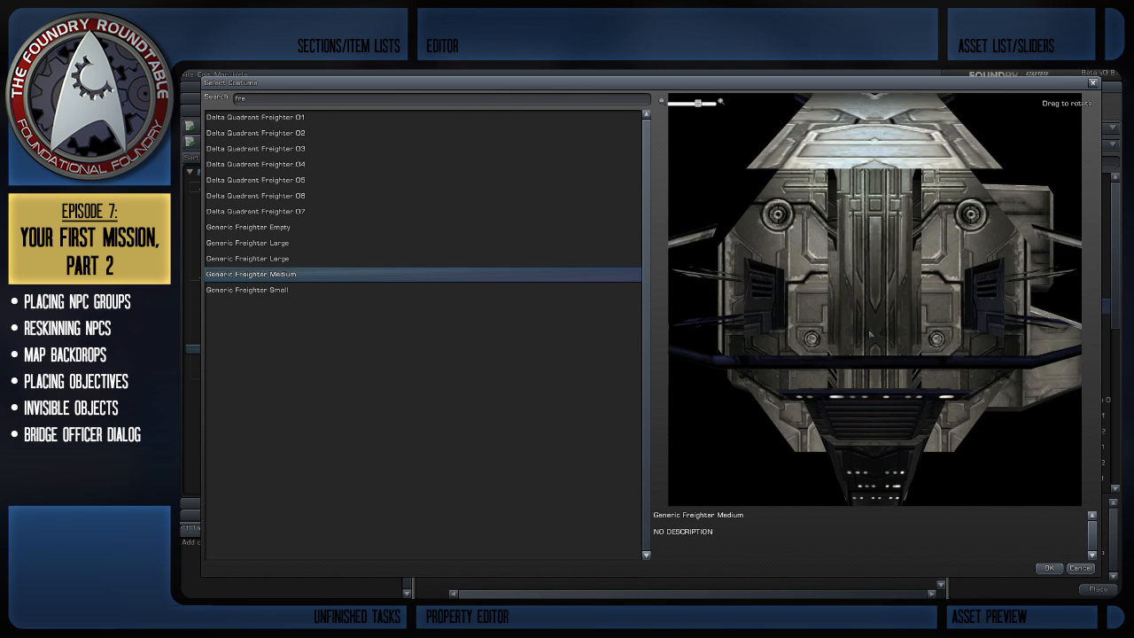
pyautogui.click(241, 256)
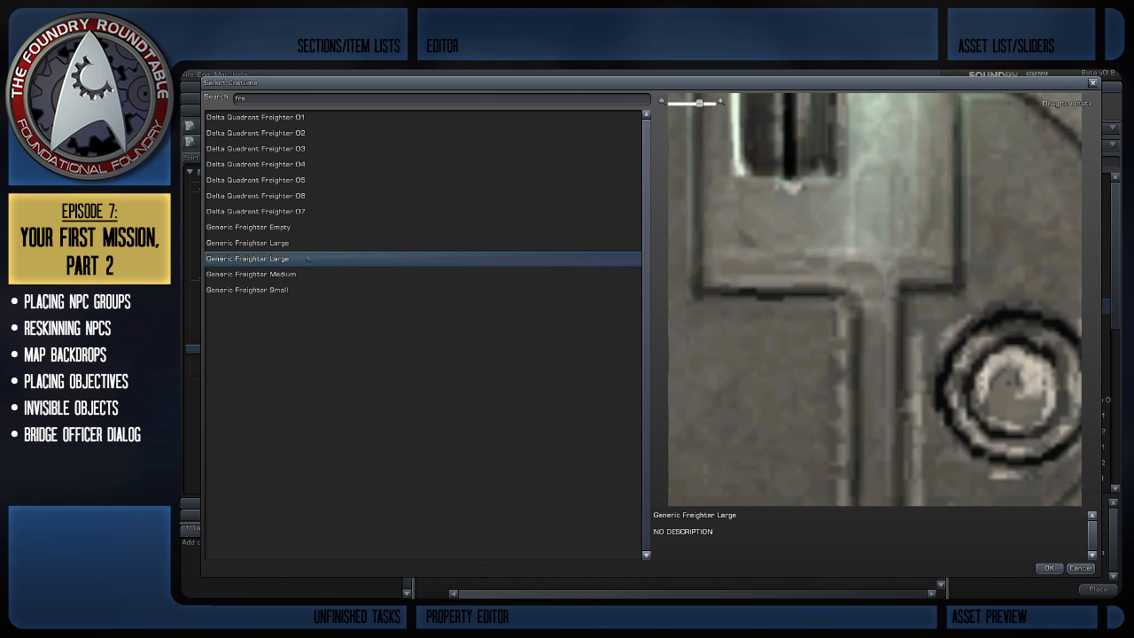
pyautogui.click(268, 227)
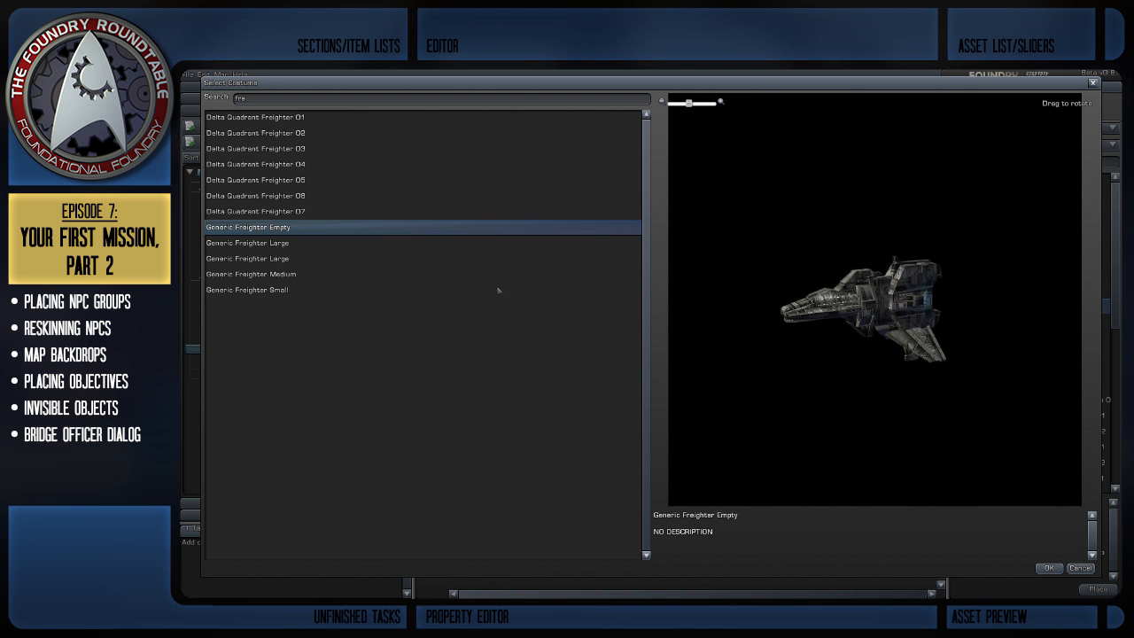
pyautogui.click(304, 273)
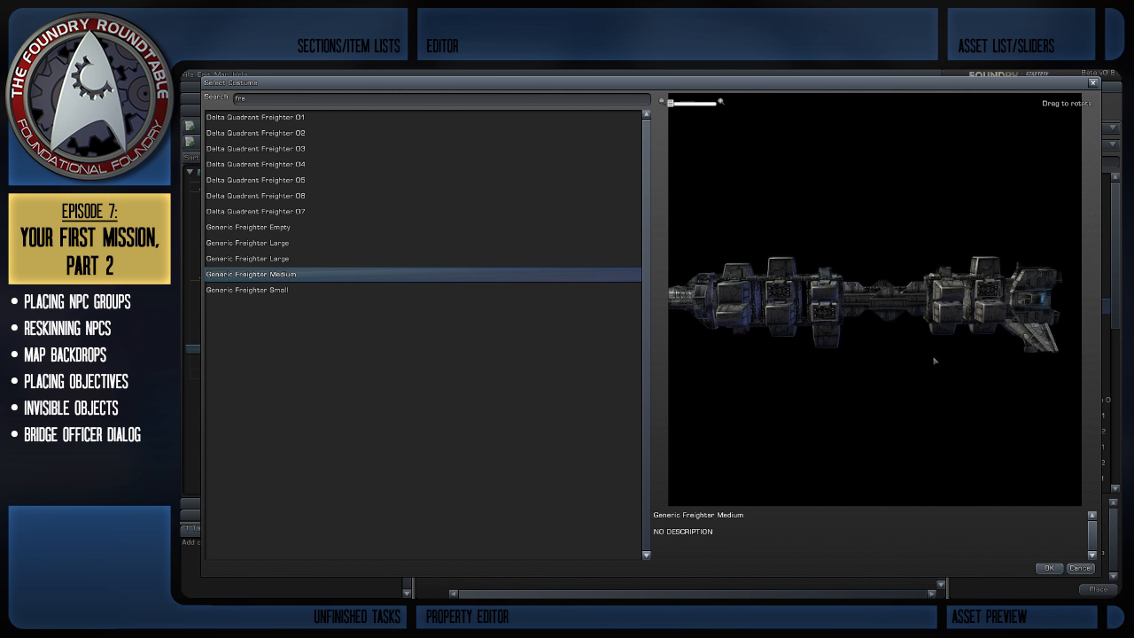
pyautogui.click(1049, 568)
# Give the Federation squadron's Actor #24 the Generic Freighter Medium costume, searching the costumes for frei.
pyautogui.scroll(3, 634, 352)
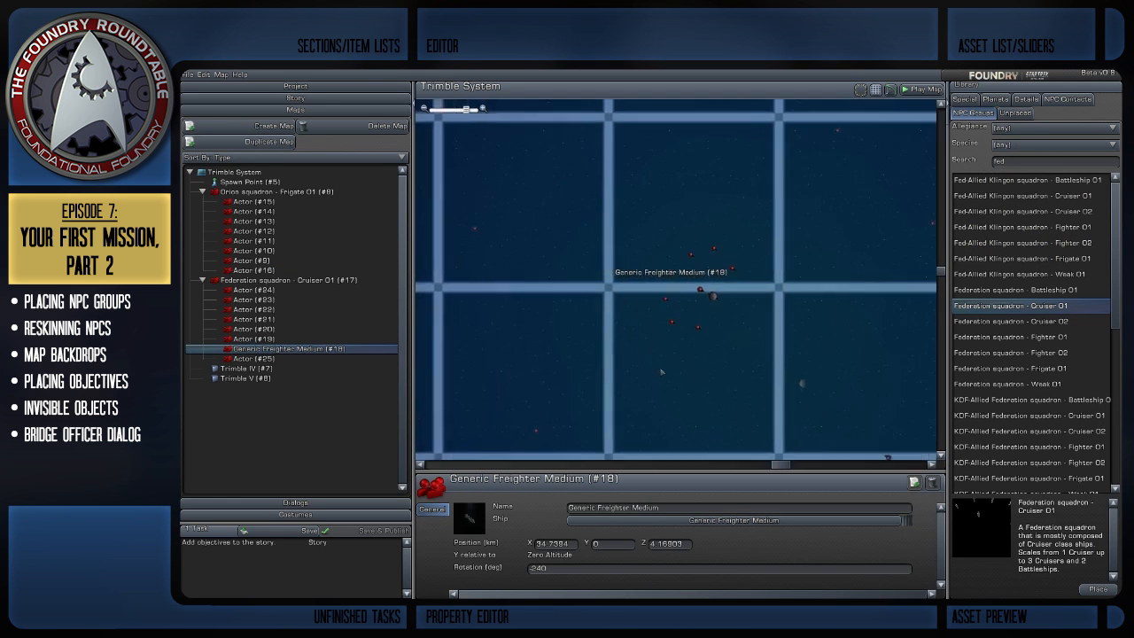
pyautogui.click(257, 290)
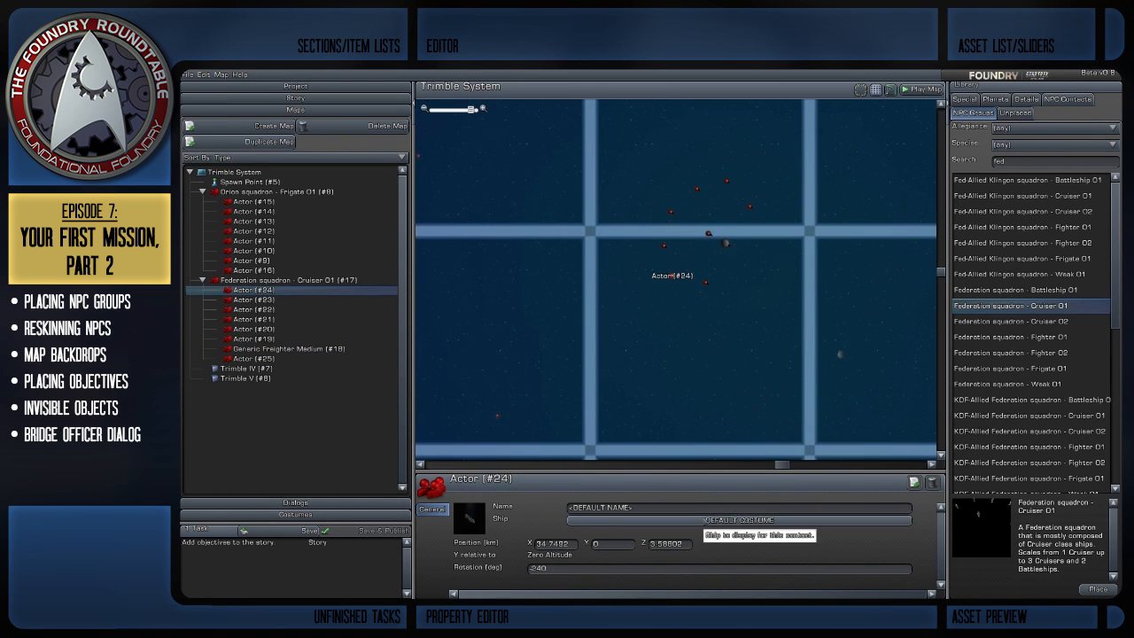
pyautogui.click(690, 520)
pyautogui.click(279, 101)
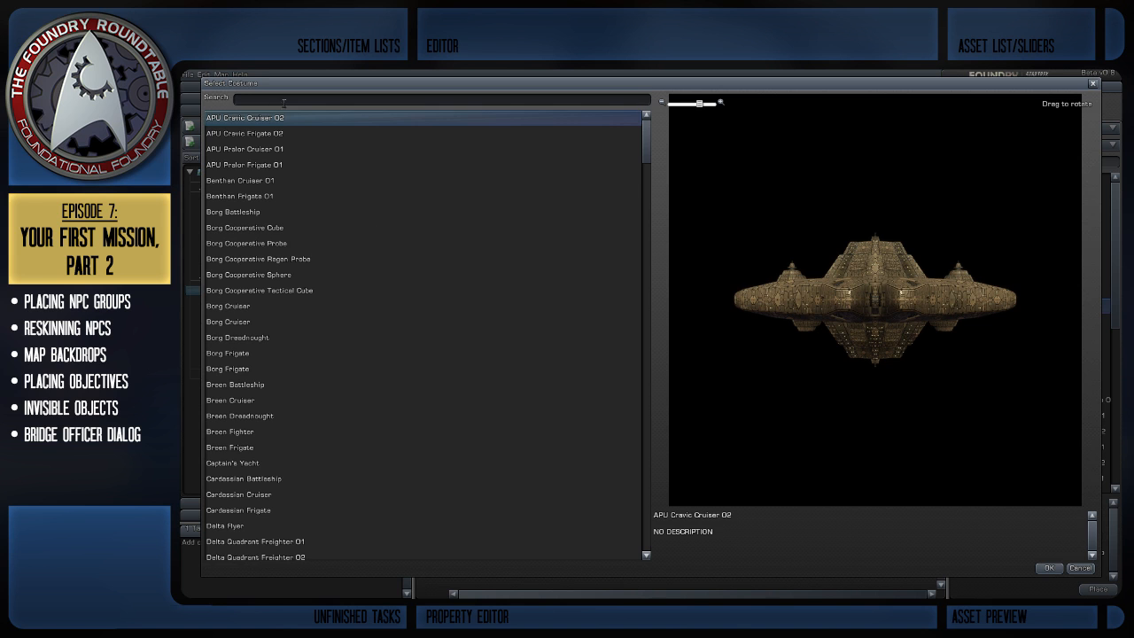
pyautogui.write('fe')
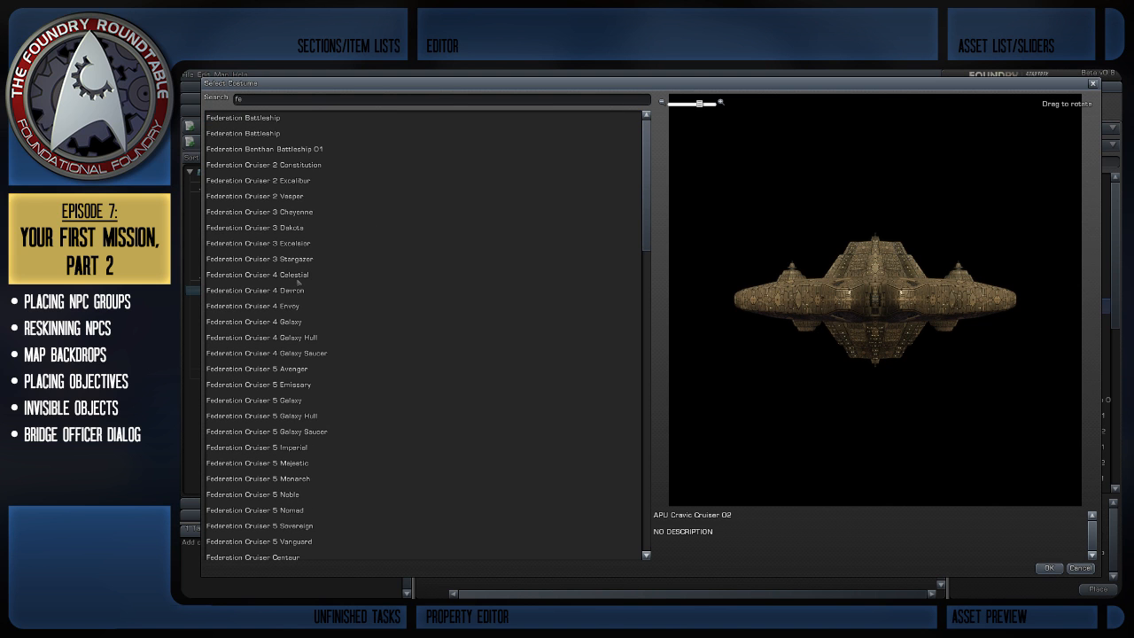
pyautogui.press('BackSpace')
pyautogui.write('rei')
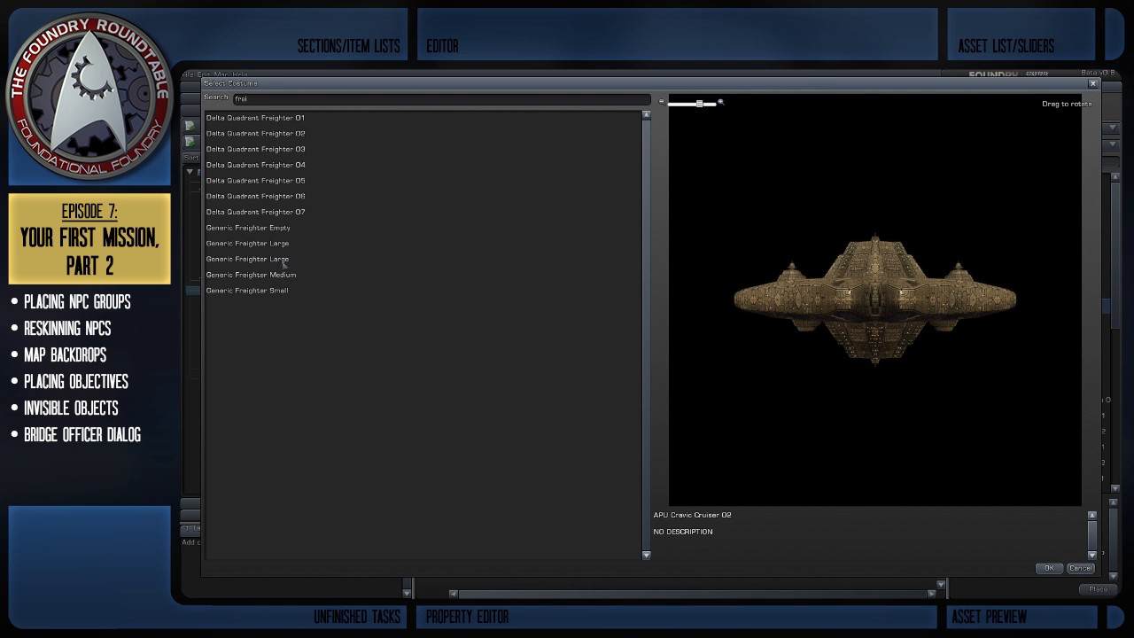
pyautogui.click(283, 258)
pyautogui.click(250, 275)
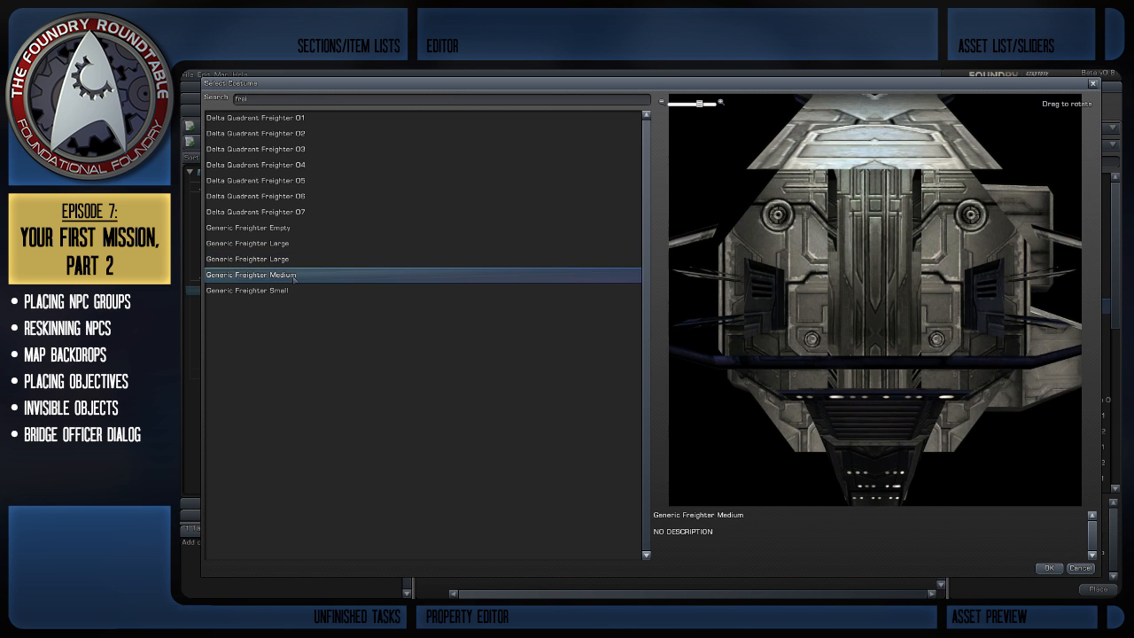
pyautogui.click(1047, 568)
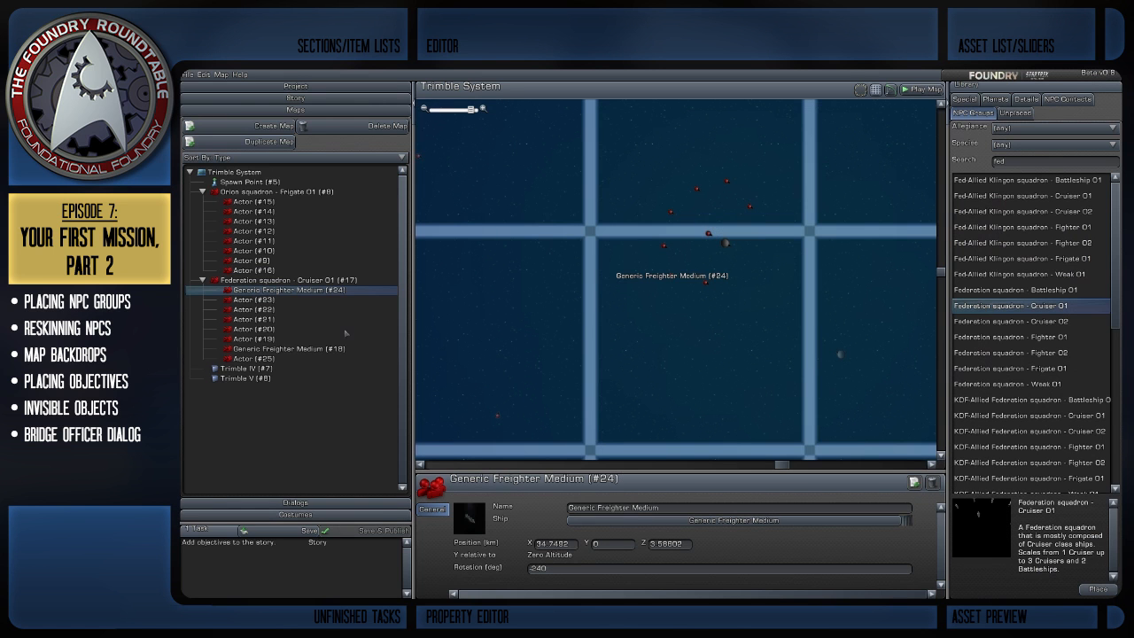
# Give the Federation squadron's Actor #23 the Generic Freighter Medium costume, searching the costumes for Freight.
pyautogui.click(266, 299)
pyautogui.click(737, 520)
pyautogui.click(386, 99)
pyautogui.write('Freigh')
pyautogui.click(250, 275)
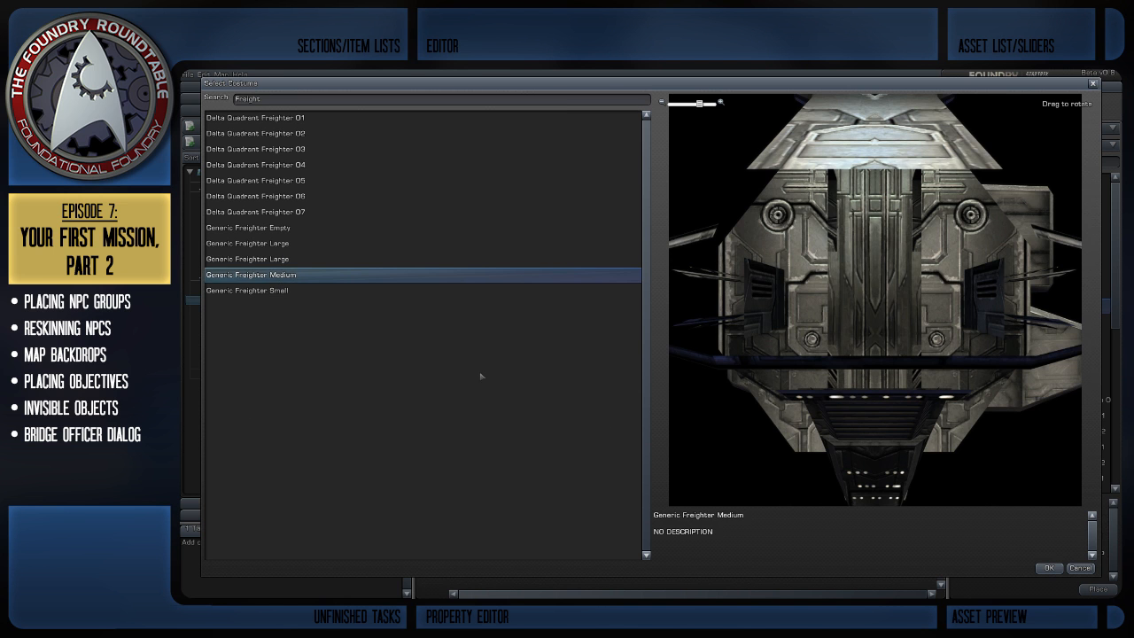
pyautogui.click(1048, 567)
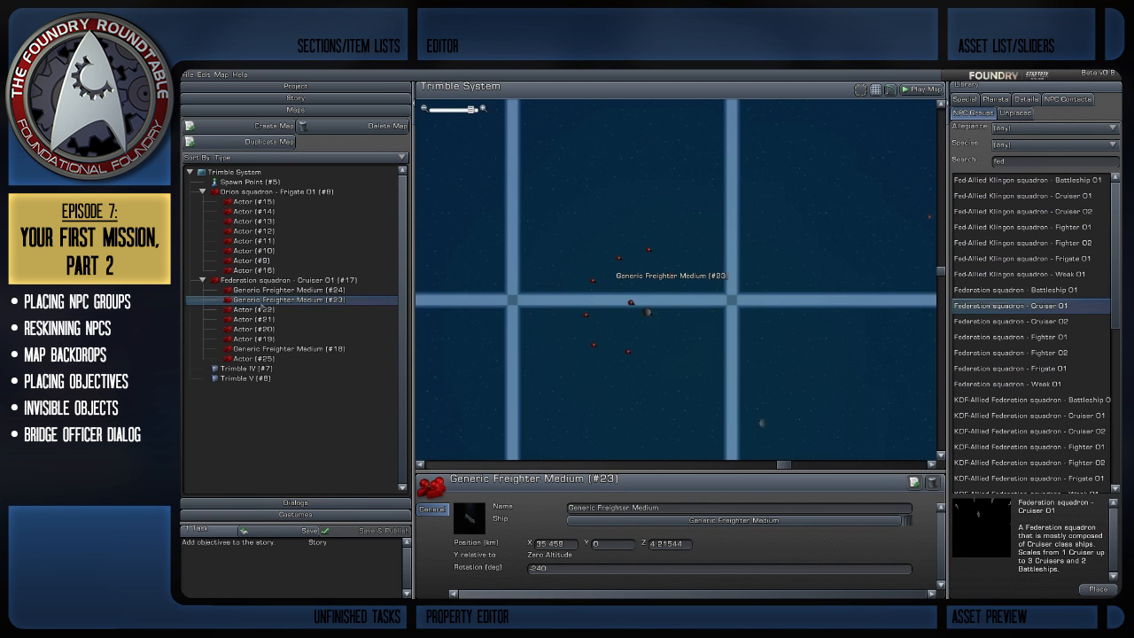
# Give the Federation squadron's Actor #22 the Generic Freighter Medium costume, searching the costumes for Freight.
pyautogui.click(655, 520)
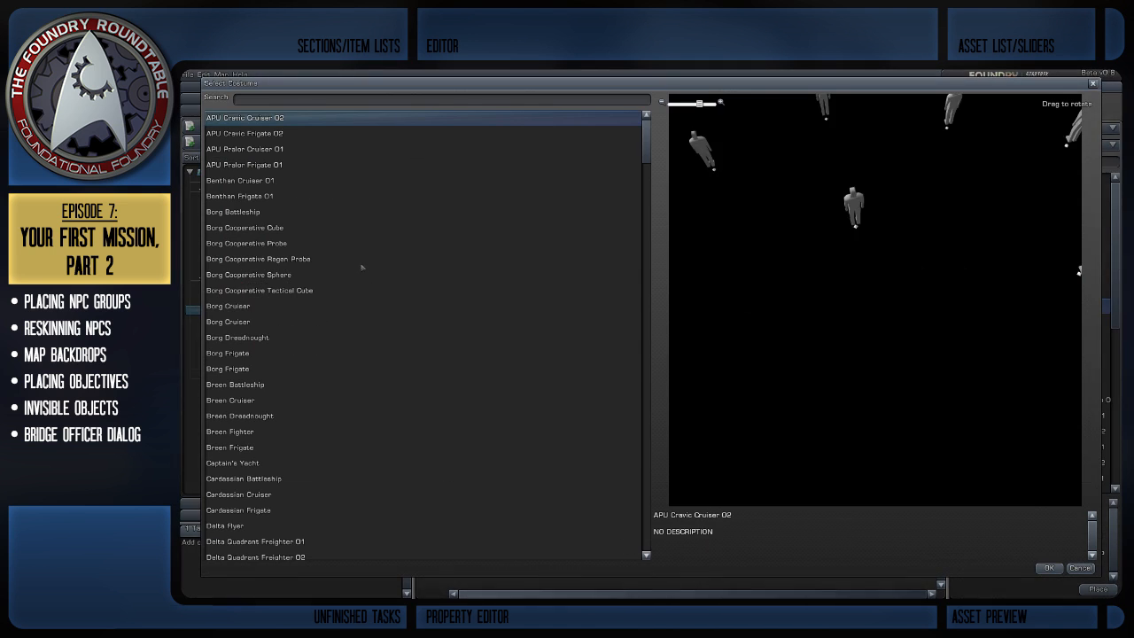
pyautogui.click(340, 100)
pyautogui.write('Freight')
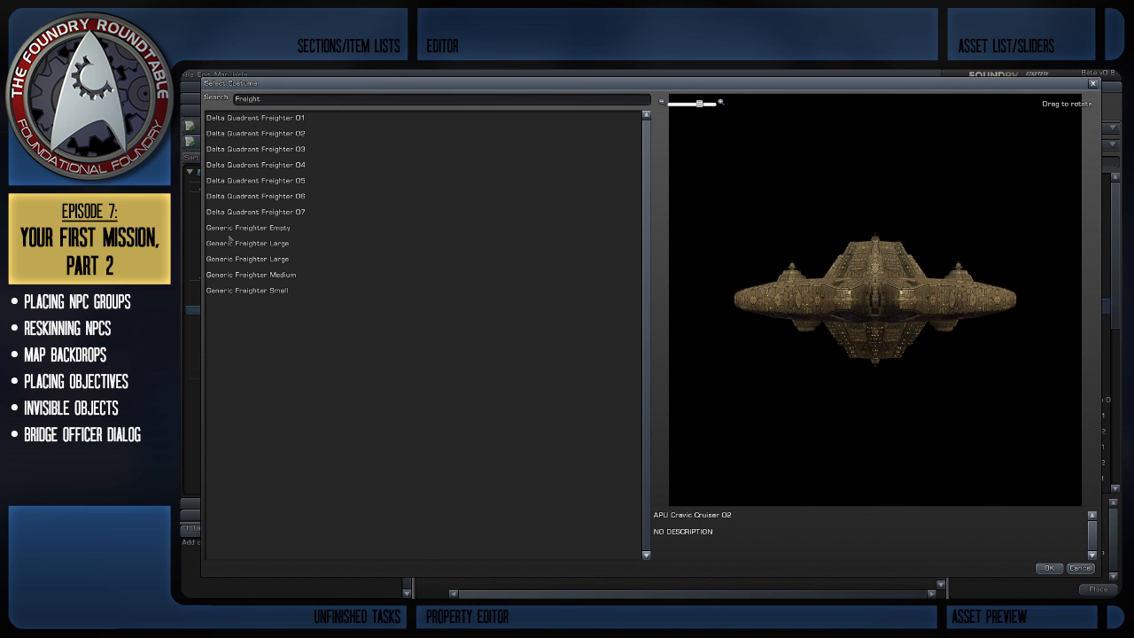
pyautogui.click(266, 258)
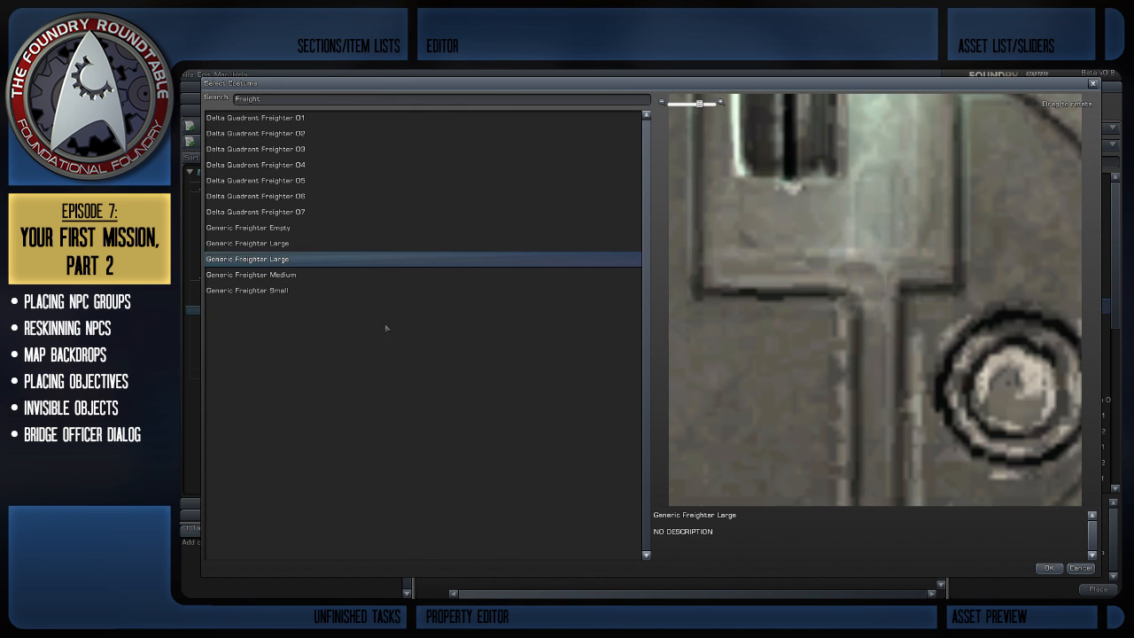
pyautogui.click(294, 276)
pyautogui.click(1047, 568)
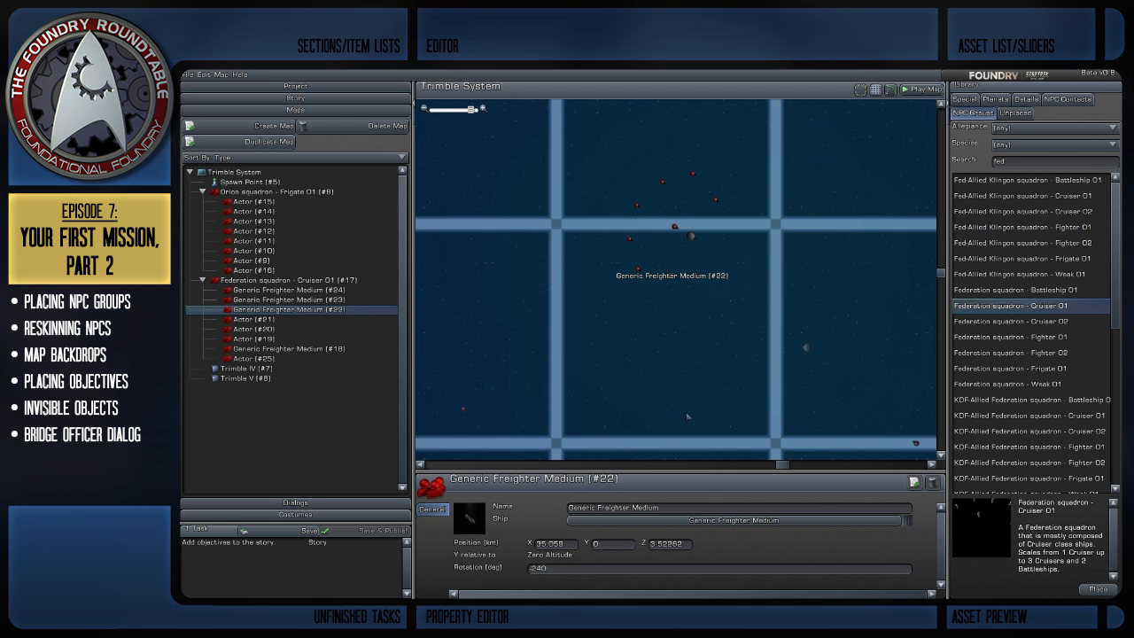
# Give the Federation squadron's Actor #21 the Generic Freighter Medium costume, searching the costumes for Freight.
pyautogui.click(259, 318)
pyautogui.click(709, 520)
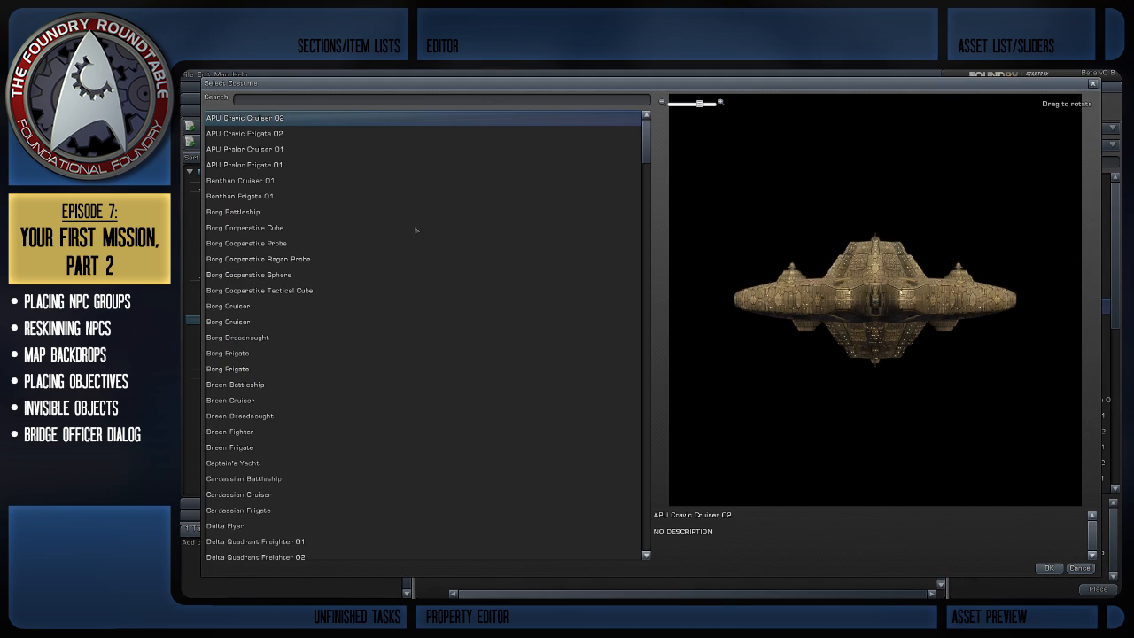
pyautogui.click(307, 99)
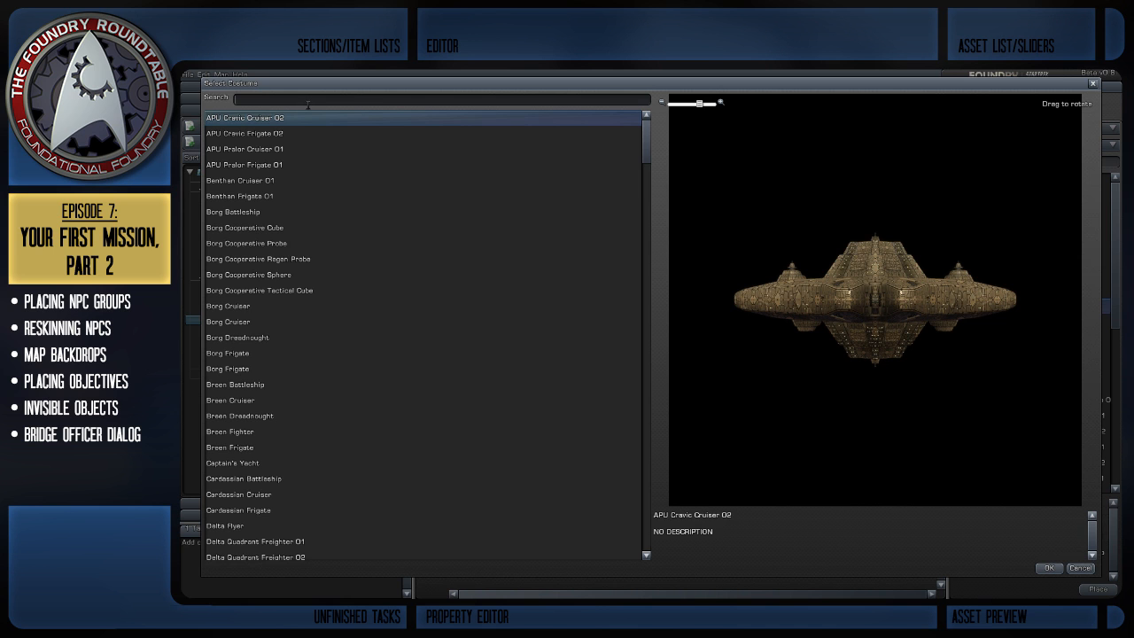
pyautogui.write('Freight')
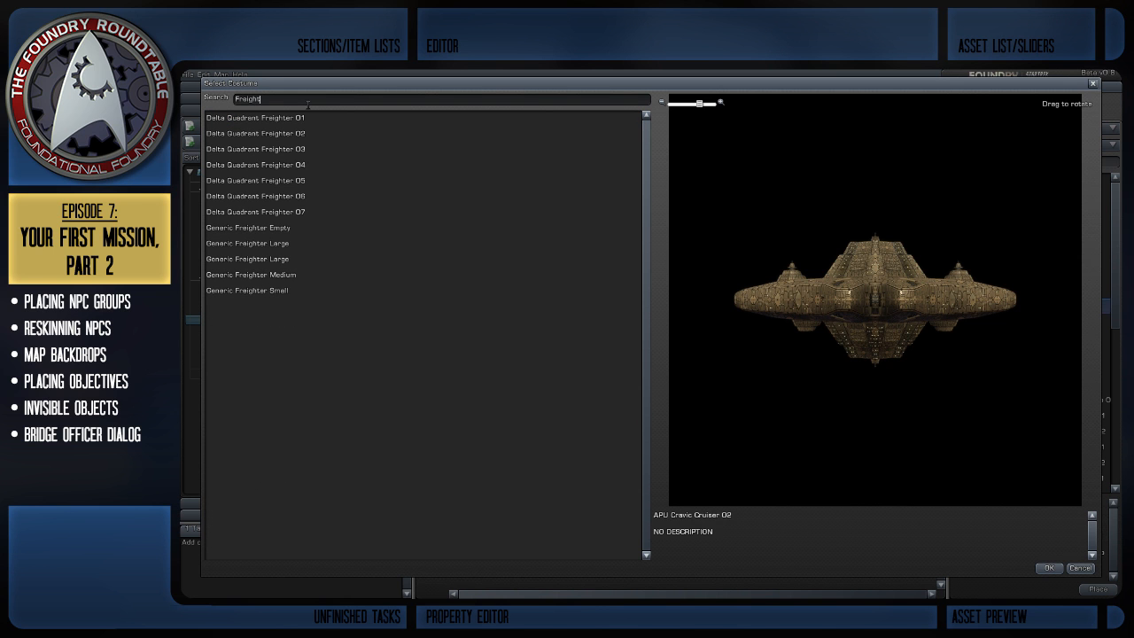
pyautogui.click(327, 275)
pyautogui.click(1048, 568)
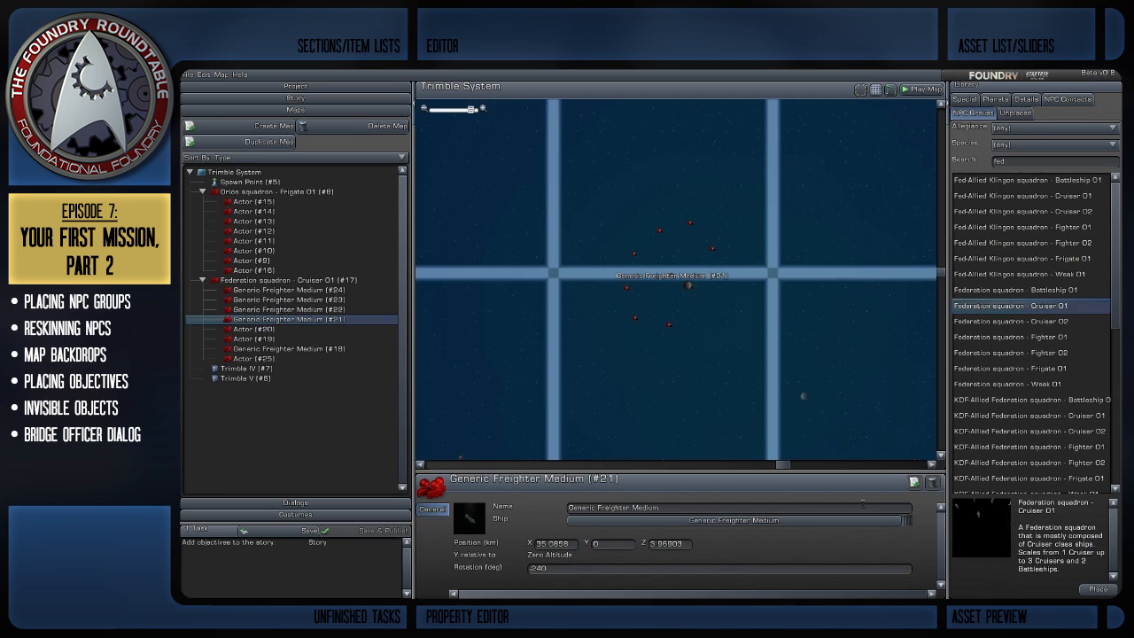
# Give the Federation squadron's Actor #20 the Generic Freighter Medium costume, searching the costumes for Freight.
pyautogui.click(259, 328)
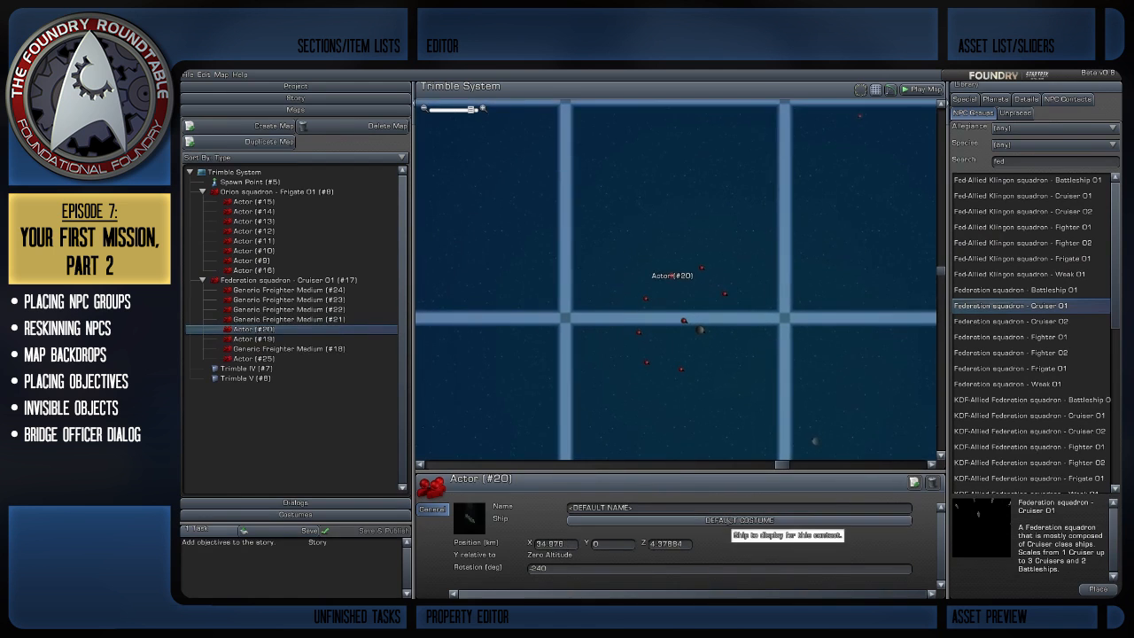
pyautogui.click(732, 521)
pyautogui.click(475, 99)
pyautogui.write('Freight')
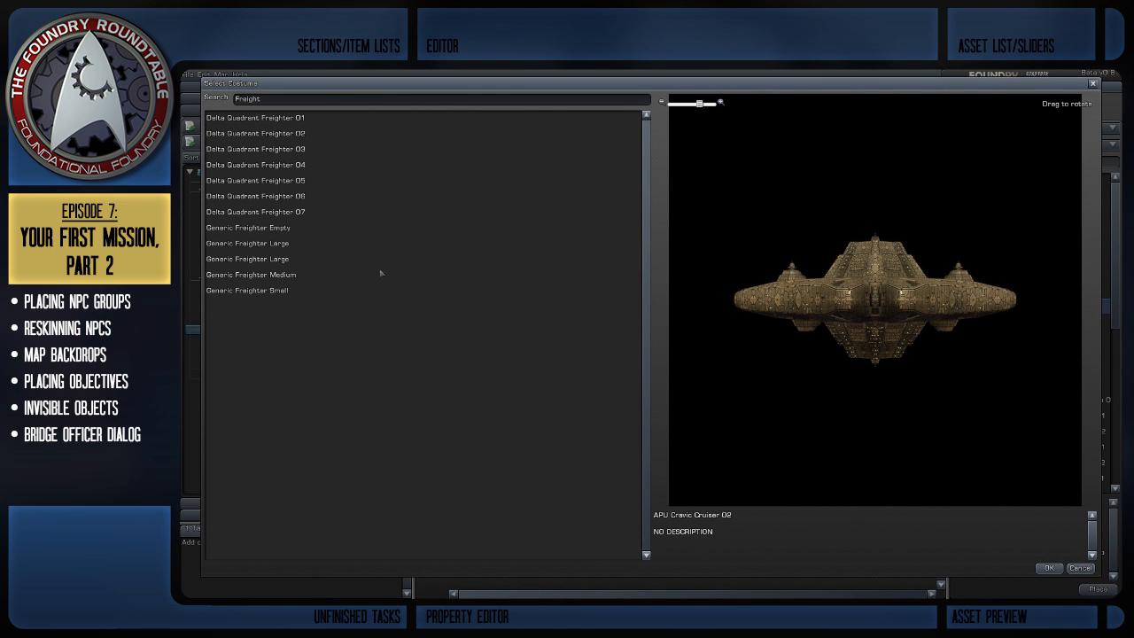
pyautogui.click(381, 275)
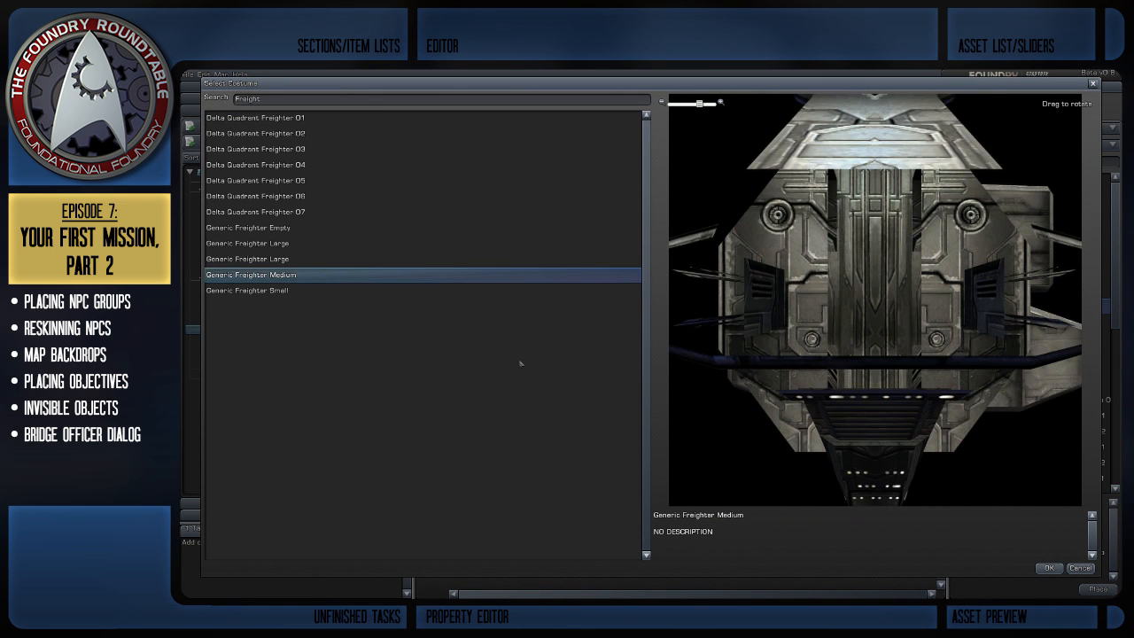
pyautogui.click(1047, 568)
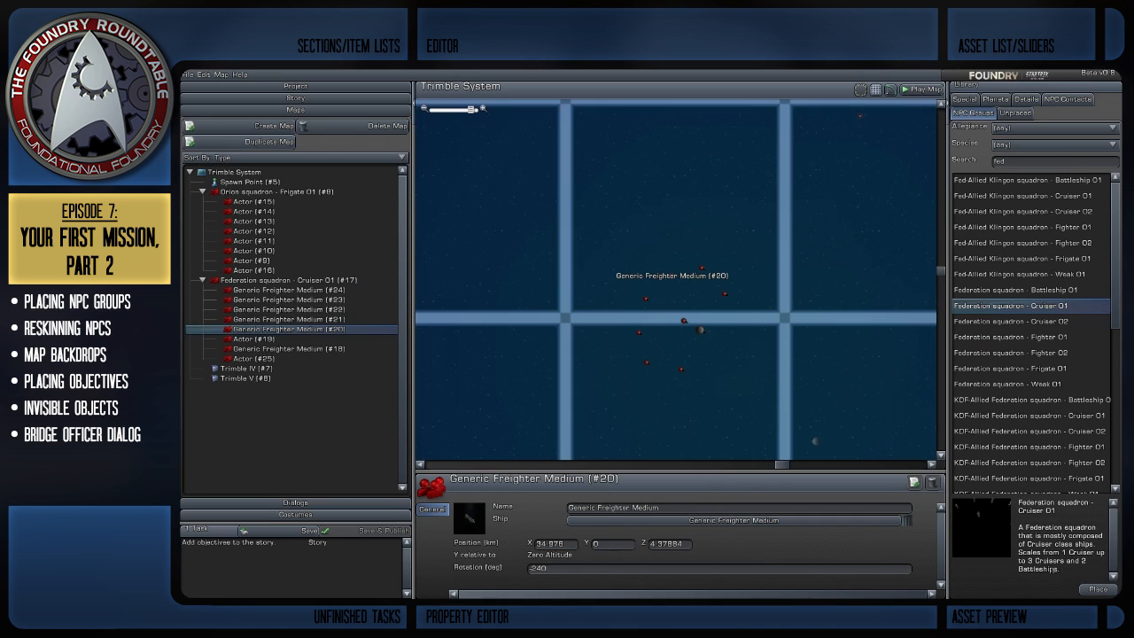
# Give the Federation squadron's Actor #19 the Generic Freighter Medium costume, searching the costumes for Freighter.
pyautogui.click(295, 338)
pyautogui.click(735, 520)
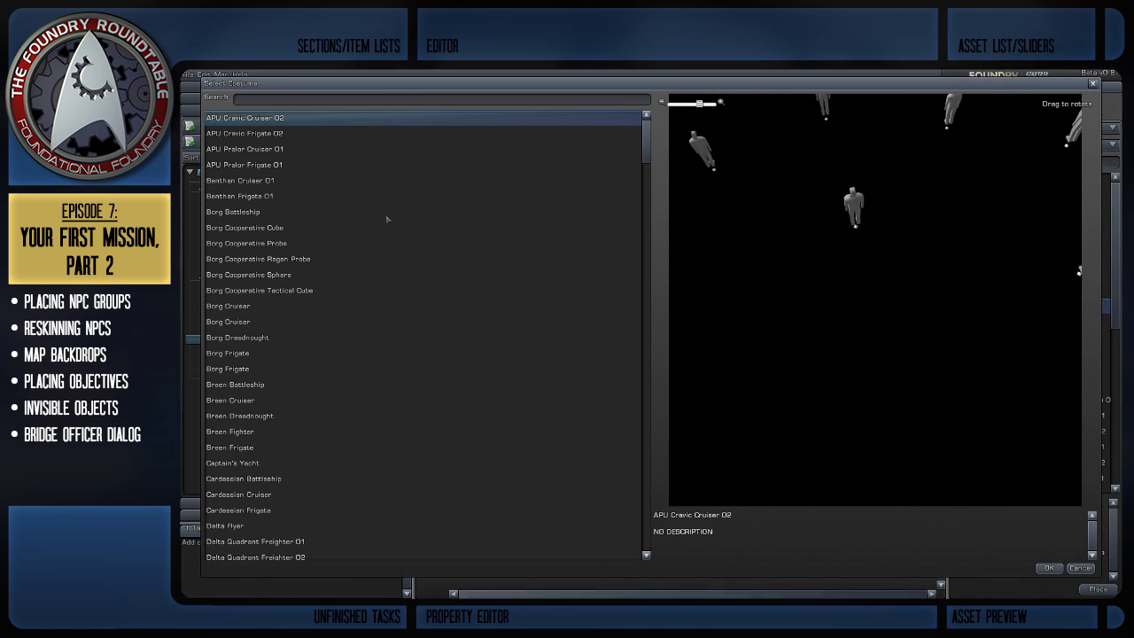
pyautogui.click(408, 99)
pyautogui.write('Freighter')
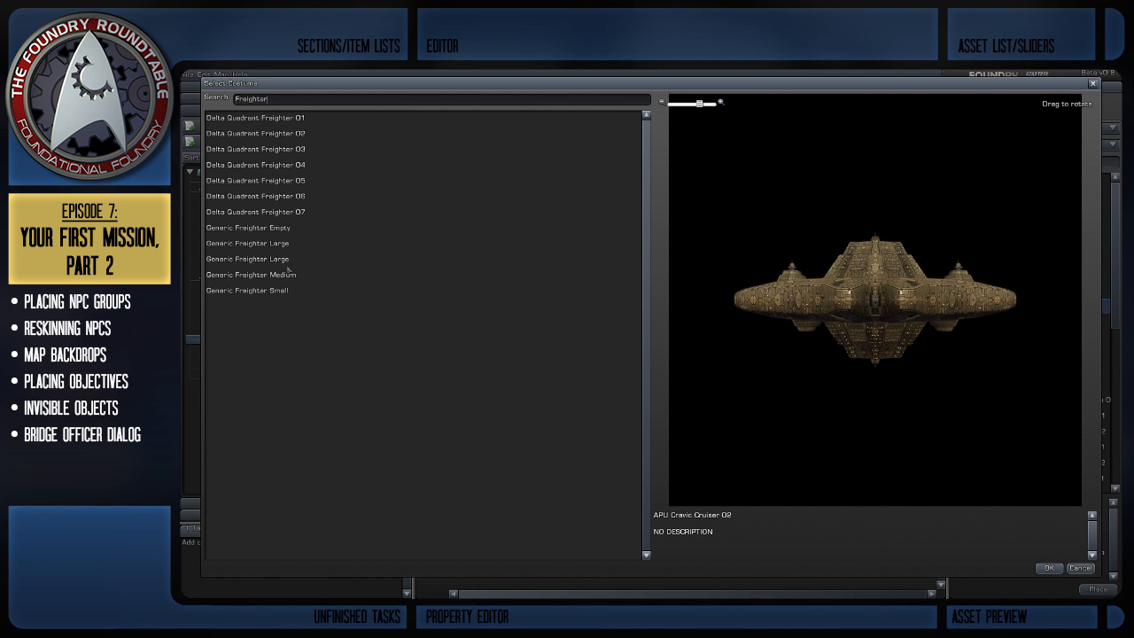
pyautogui.click(289, 275)
pyautogui.click(1047, 567)
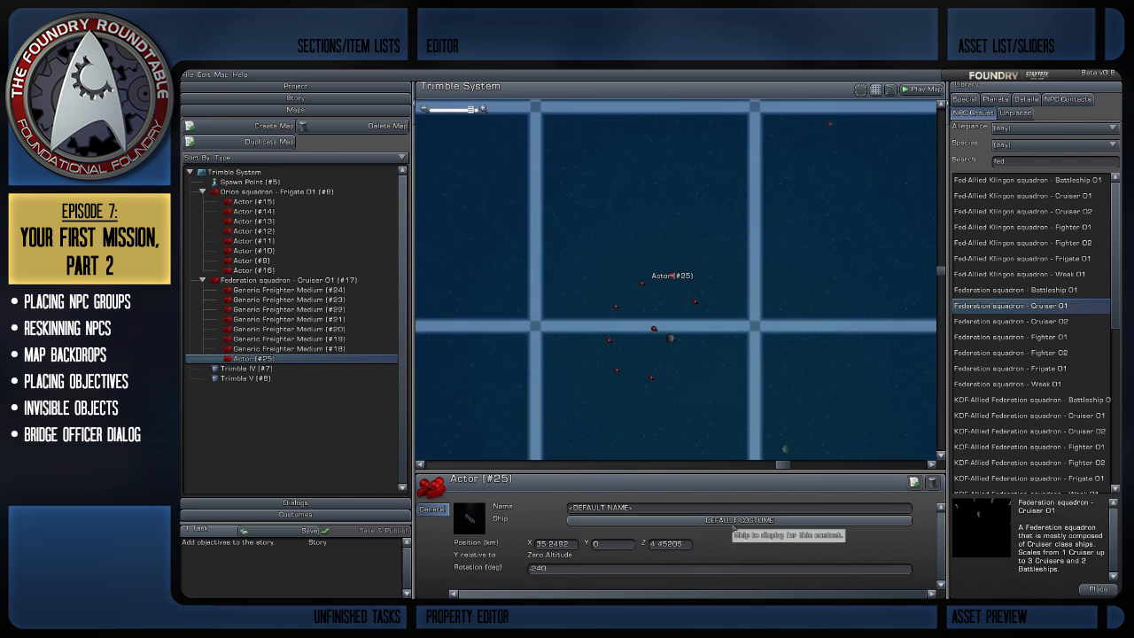
# Give the Federation squadron's Actor #25 the Generic Freighter Medium costume, searching the costumes for Freight.
pyautogui.click(716, 520)
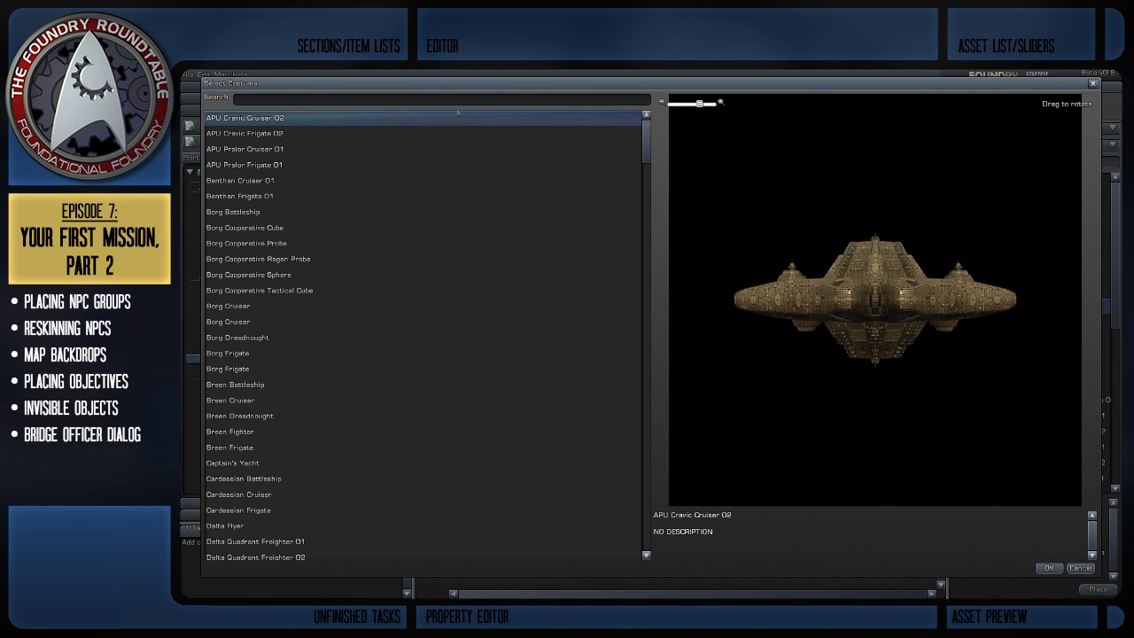
pyautogui.write('Freigh')
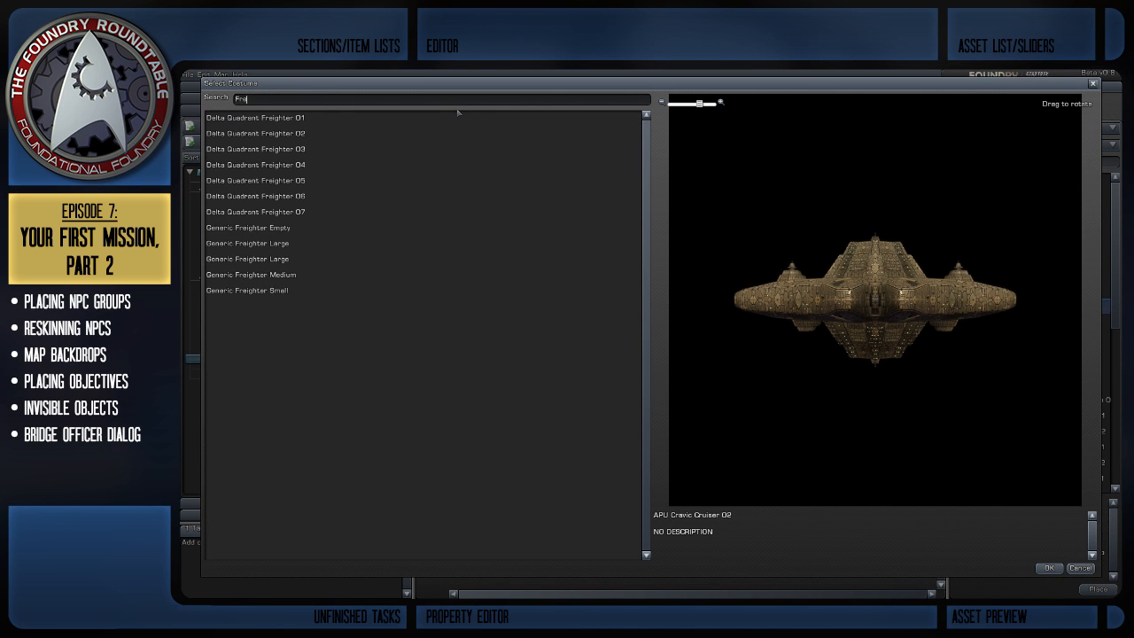
pyautogui.click(384, 273)
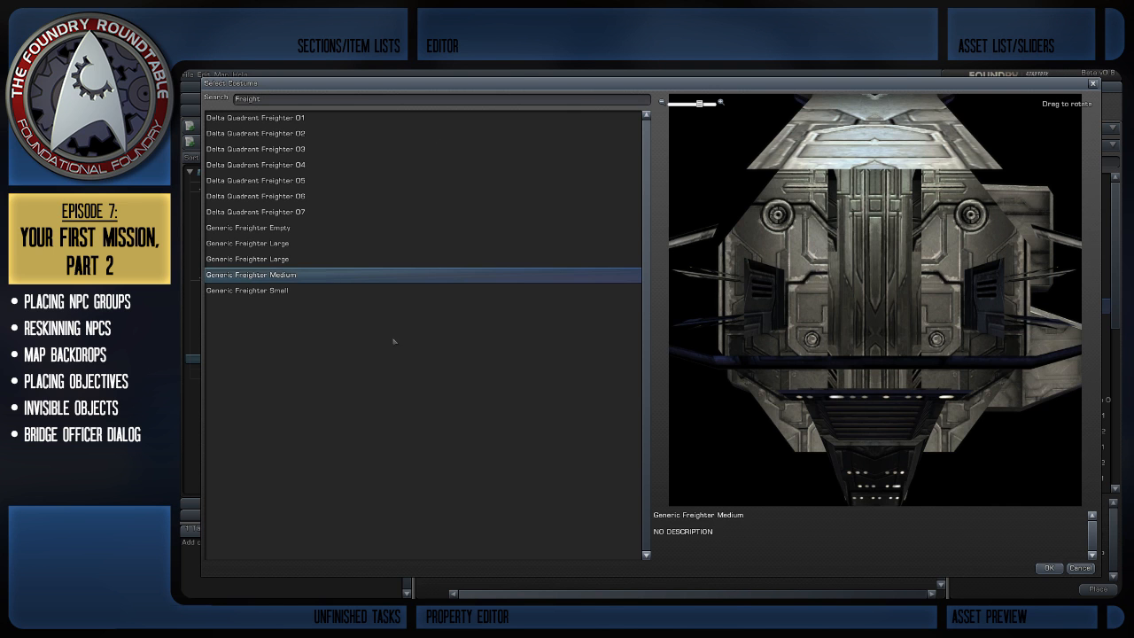
pyautogui.click(1047, 567)
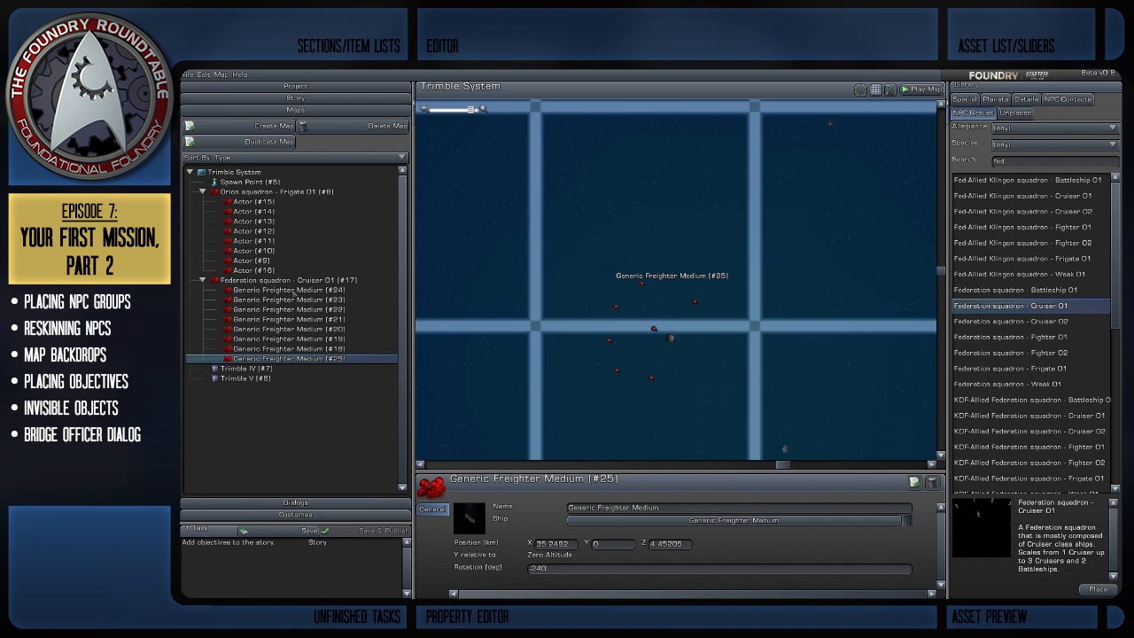
# Rename freighter #24 in the Federation squadron as Federation Freighter and copy that name.
pyautogui.click(292, 290)
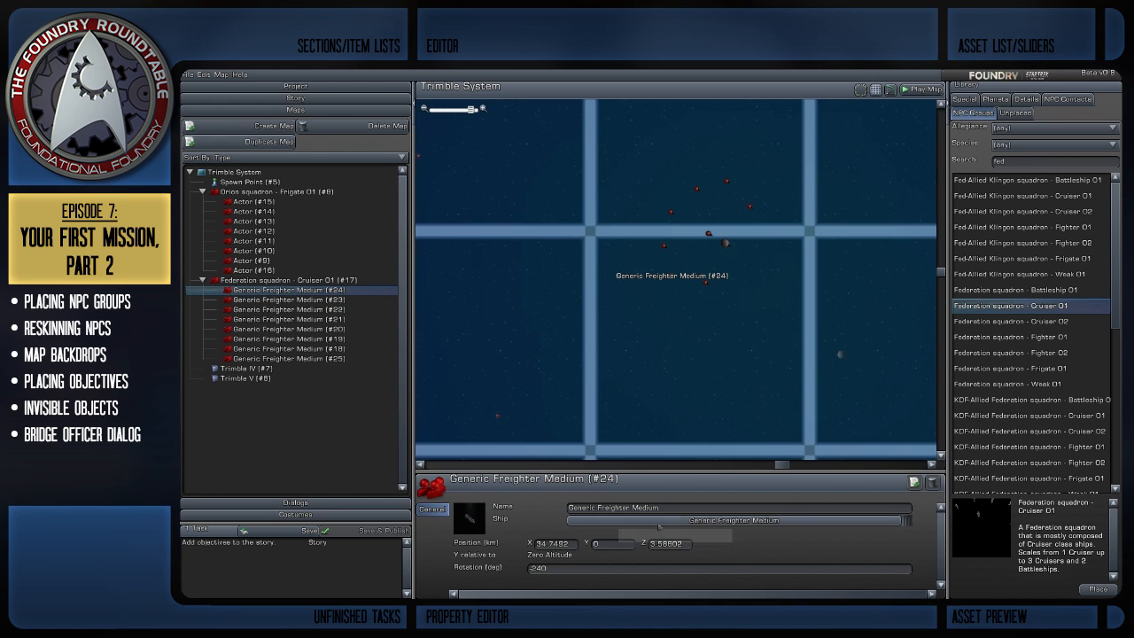
pyautogui.click(671, 507)
pyautogui.write('Fe')
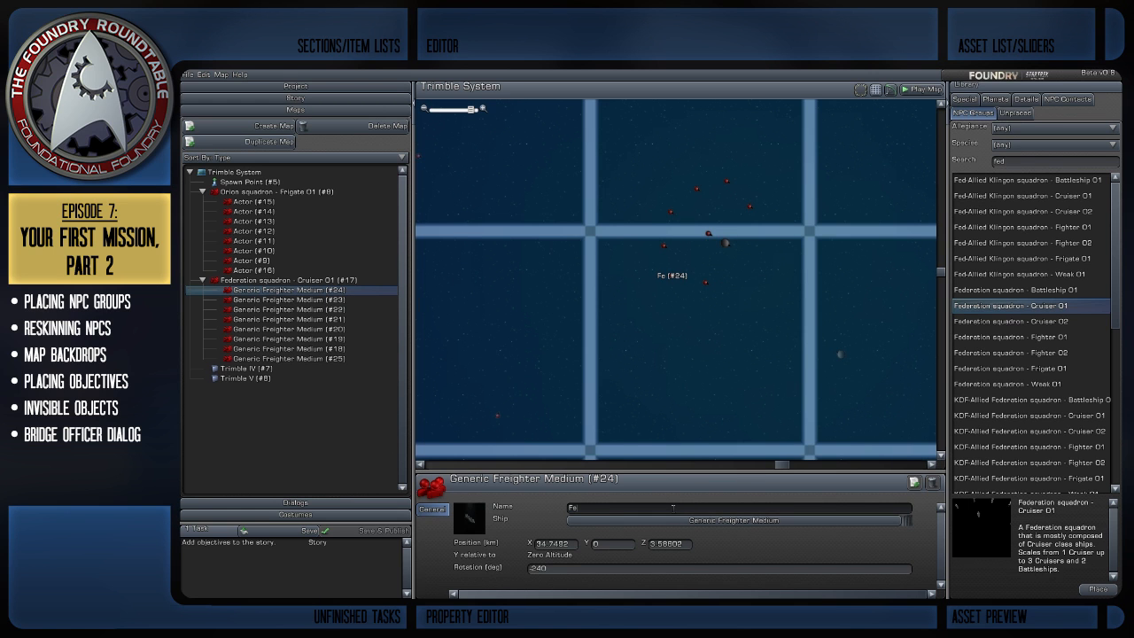
pyautogui.write('deration Freighter')
pyautogui.moveTo(673, 508); pyautogui.dragTo(487, 515)
pyautogui.hotkey('ctrl', 'c')
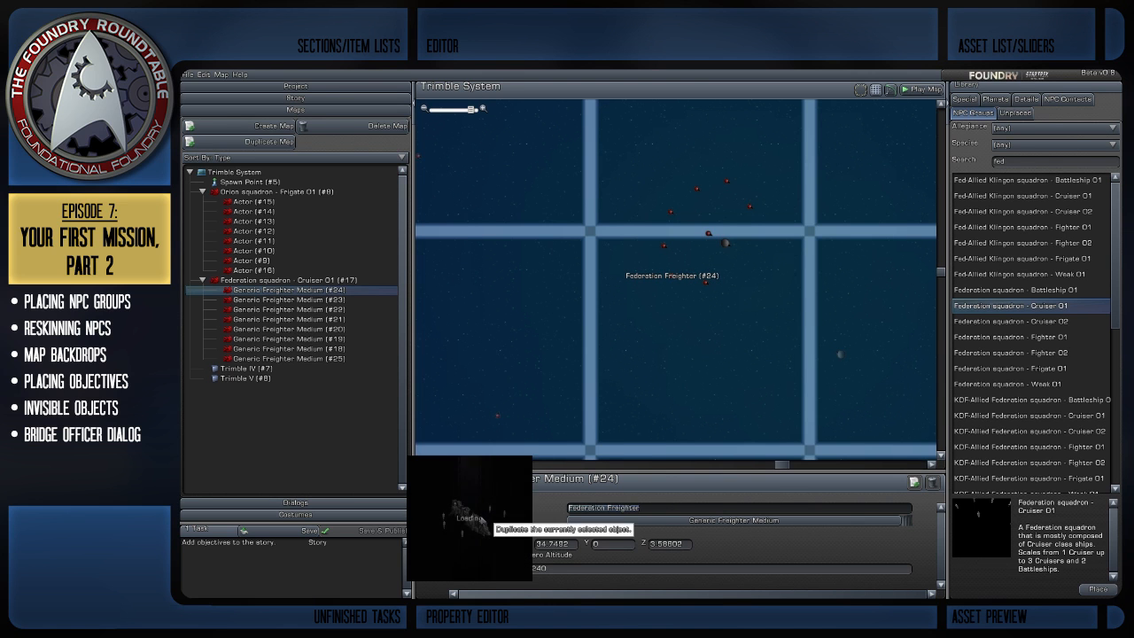
# Rename freighters #23, #21 and #20 in the Federation squadron as Federation Freighter using the copied name.
pyautogui.click(319, 300)
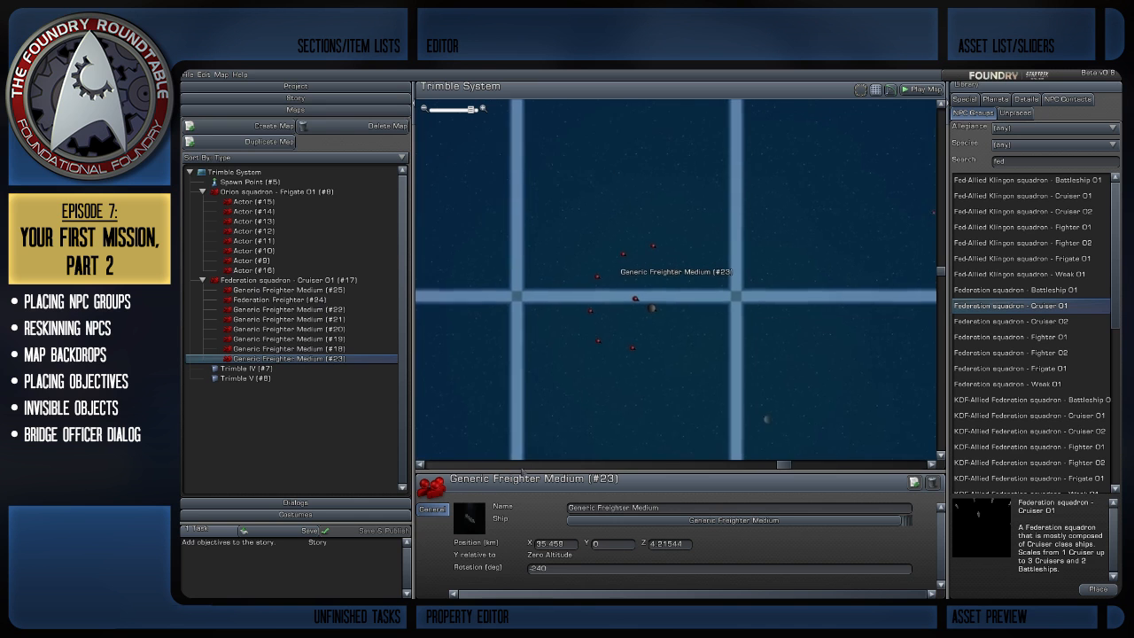
pyautogui.click(266, 319)
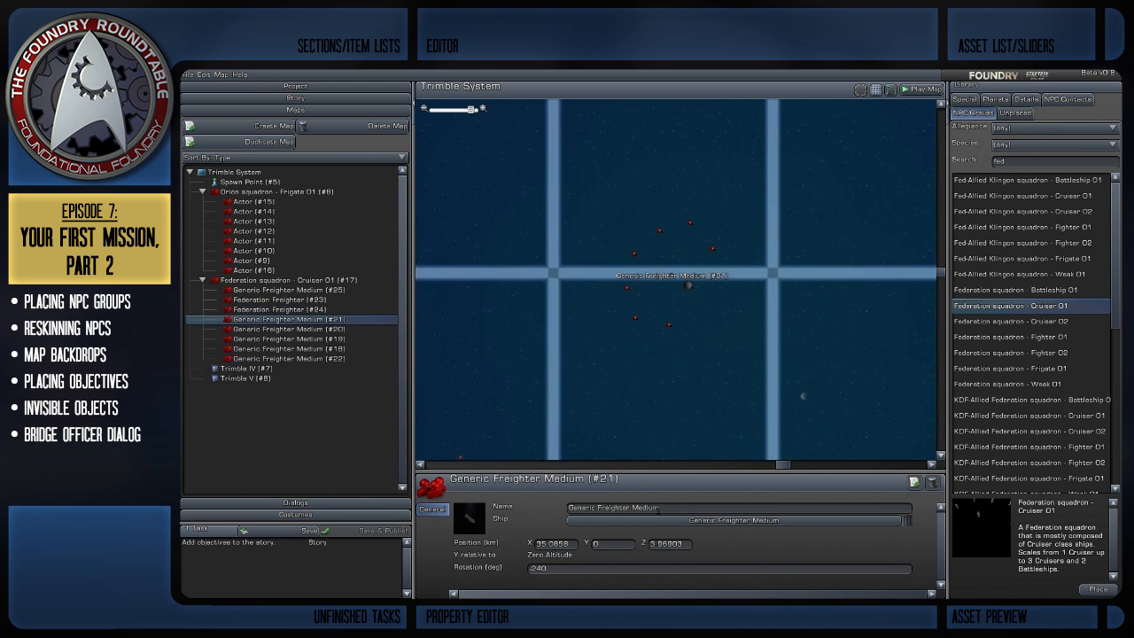
pyautogui.tripleClick(657, 508)
pyautogui.hotkey('ctrl', 'v')
pyautogui.click(288, 329)
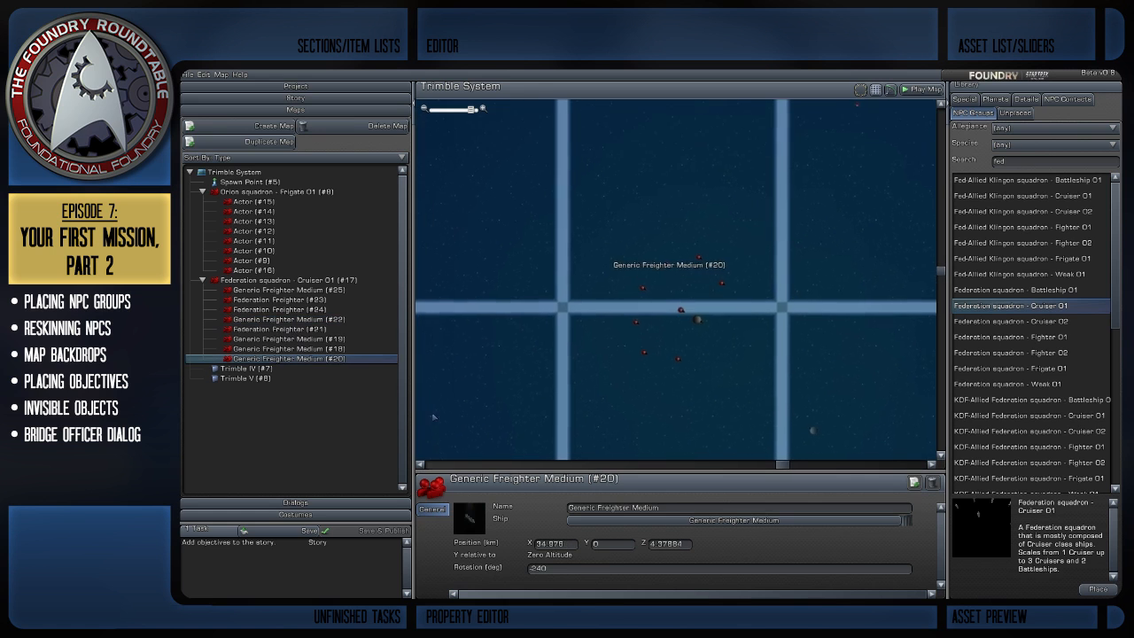
pyautogui.tripleClick(668, 507)
pyautogui.hotkey('ctrl', 'v')
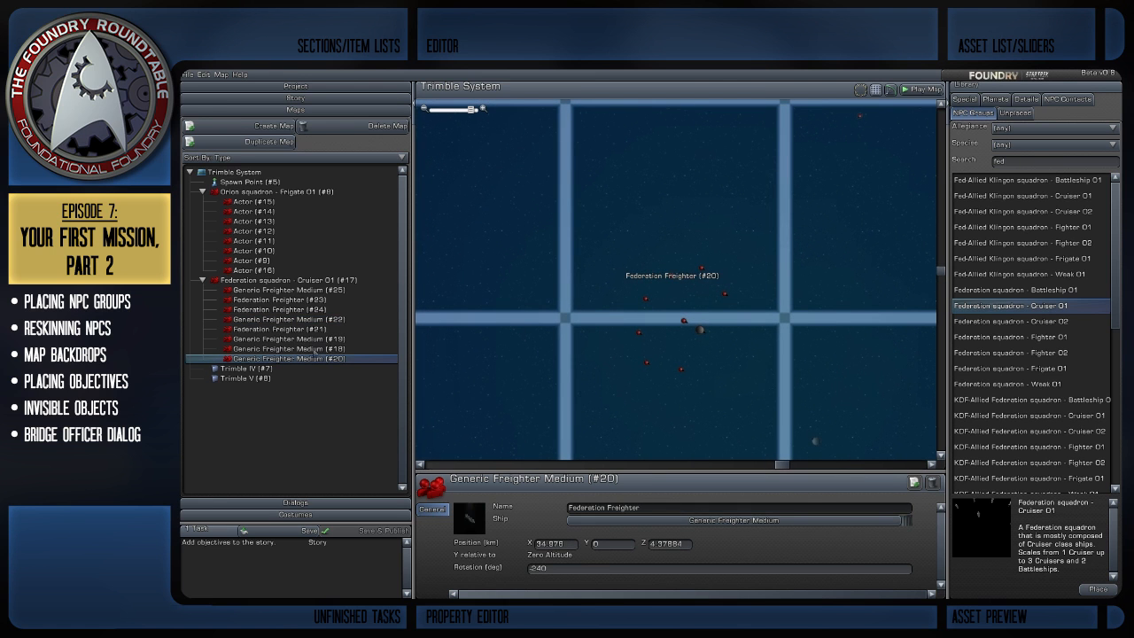
# Rename freighters #18 and #19 in the Federation squadron as Federation Freighter using the copied name.
pyautogui.click(314, 350)
pyautogui.tripleClick(695, 508)
pyautogui.hotkey('ctrl', 'v')
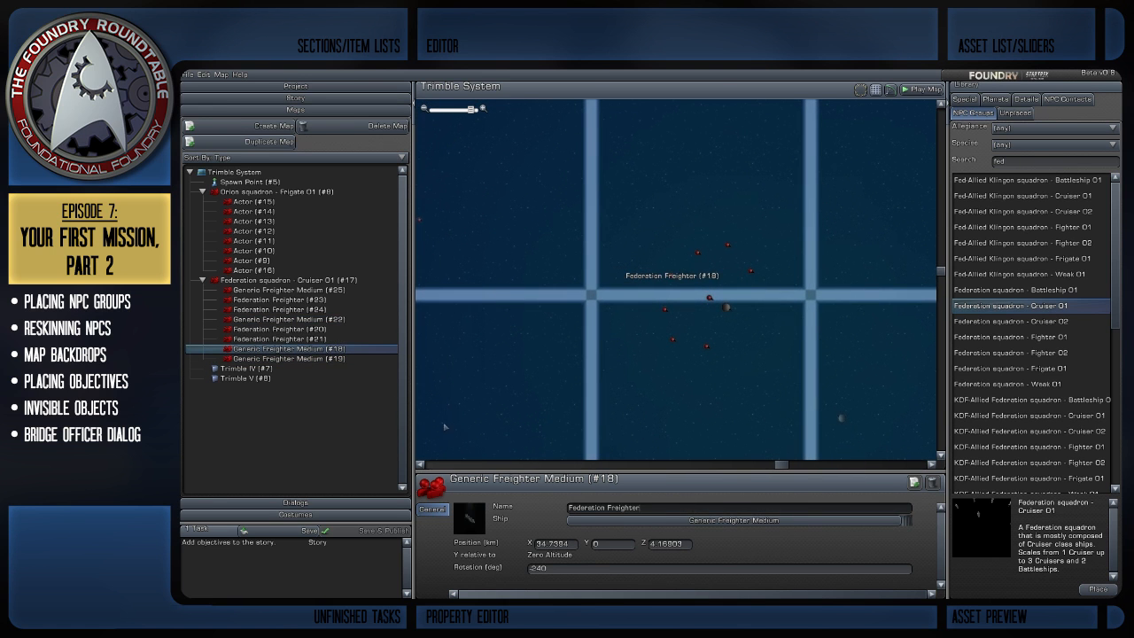
pyautogui.click(319, 359)
pyautogui.tripleClick(635, 508)
pyautogui.hotkey('ctrl', 'v')
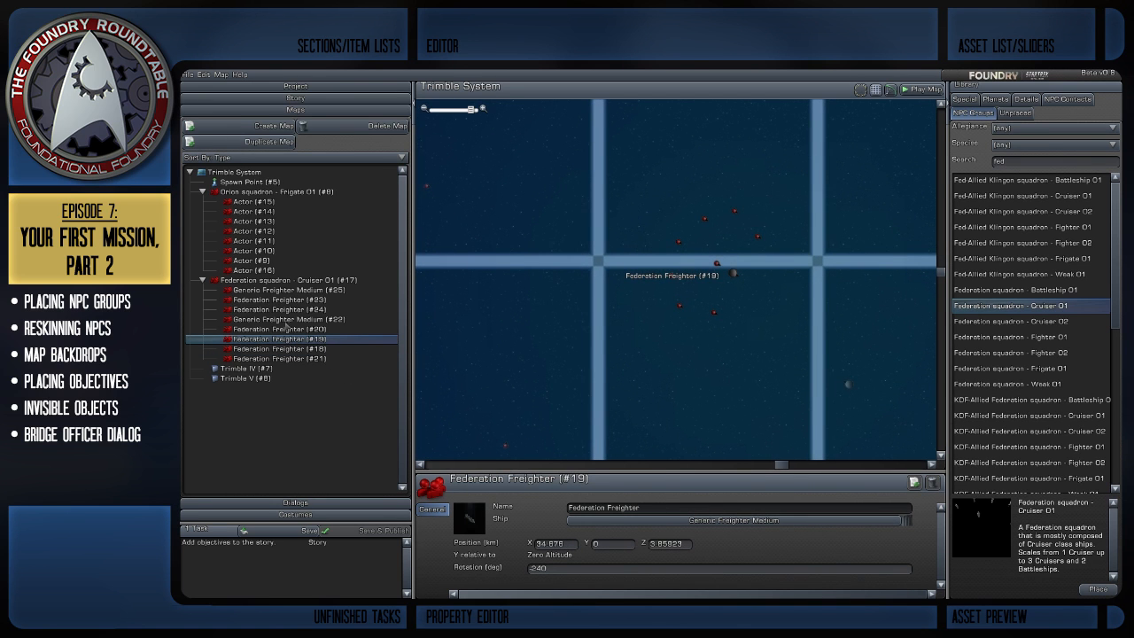
# Rename the remaining freighters #22 and #25 as Federation Freighter using the copied name, and deselect them.
pyautogui.click(286, 319)
pyautogui.tripleClick(673, 508)
pyautogui.hotkey('ctrl', 'v')
pyautogui.click(288, 289)
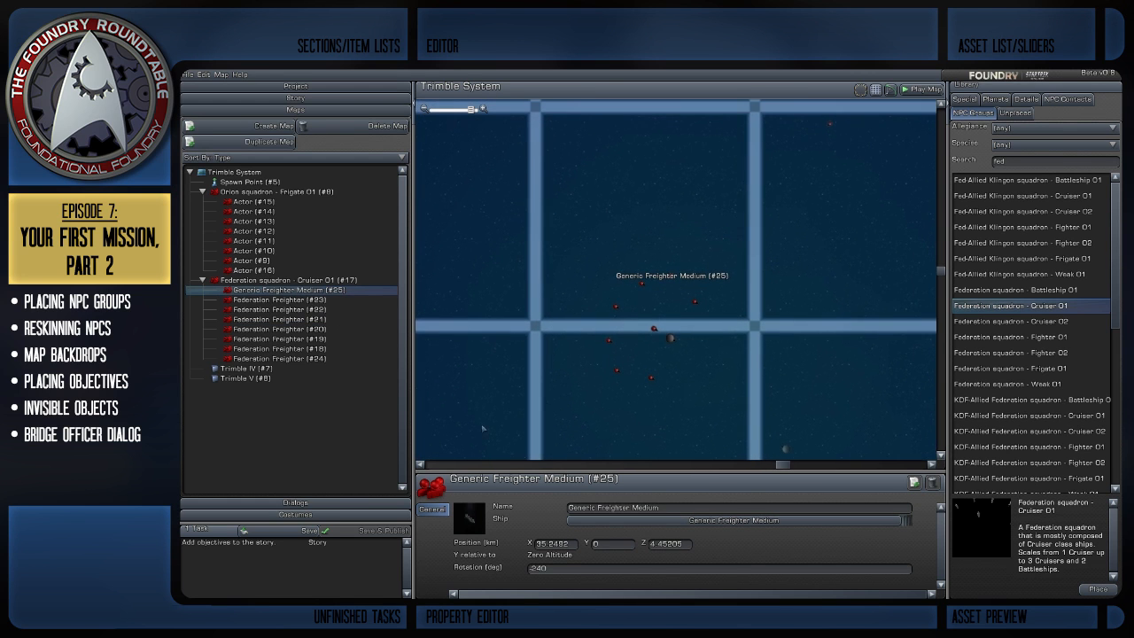
pyautogui.tripleClick(670, 507)
pyautogui.hotkey('ctrl', 'v')
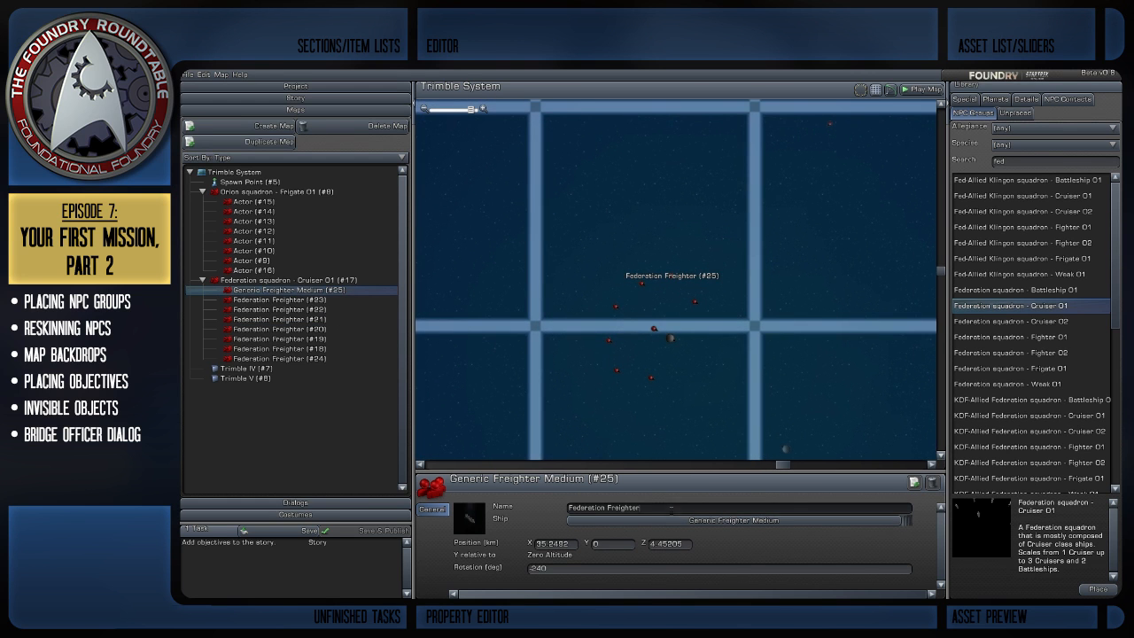
pyautogui.click(535, 402)
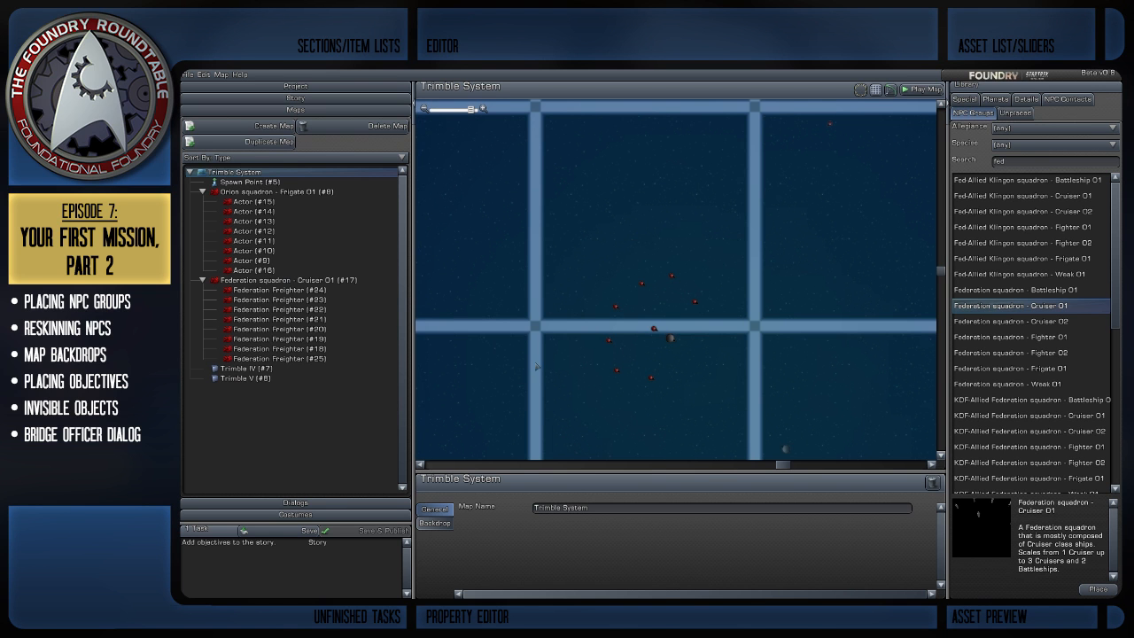
pyautogui.scroll(-3, 535, 365)
pyautogui.scroll(-2, 549, 362)
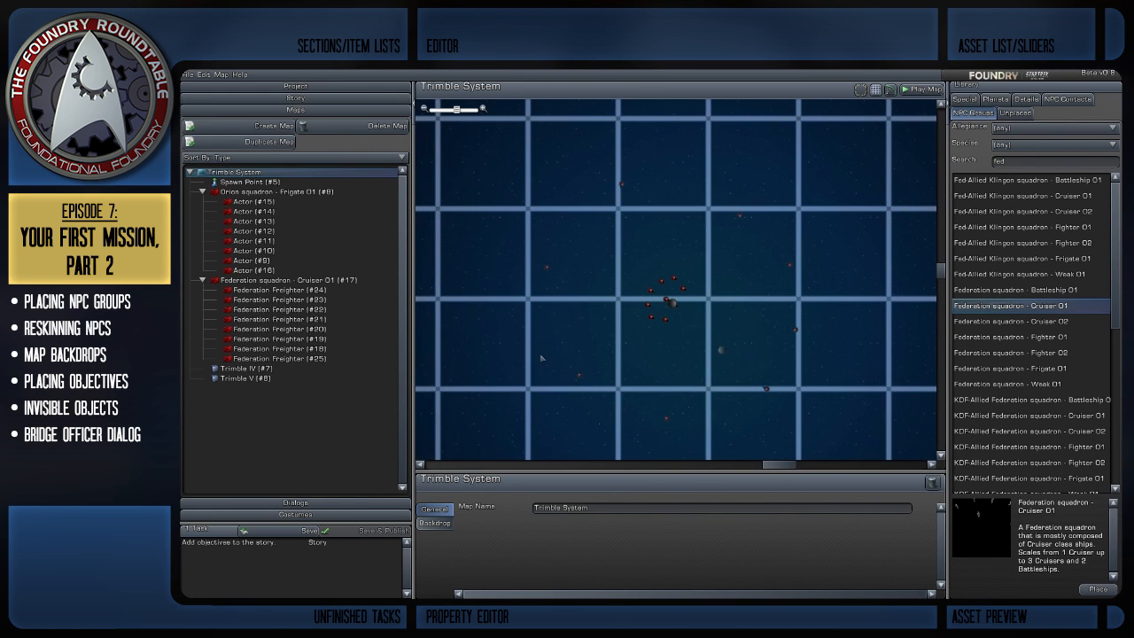
pyautogui.click(206, 75)
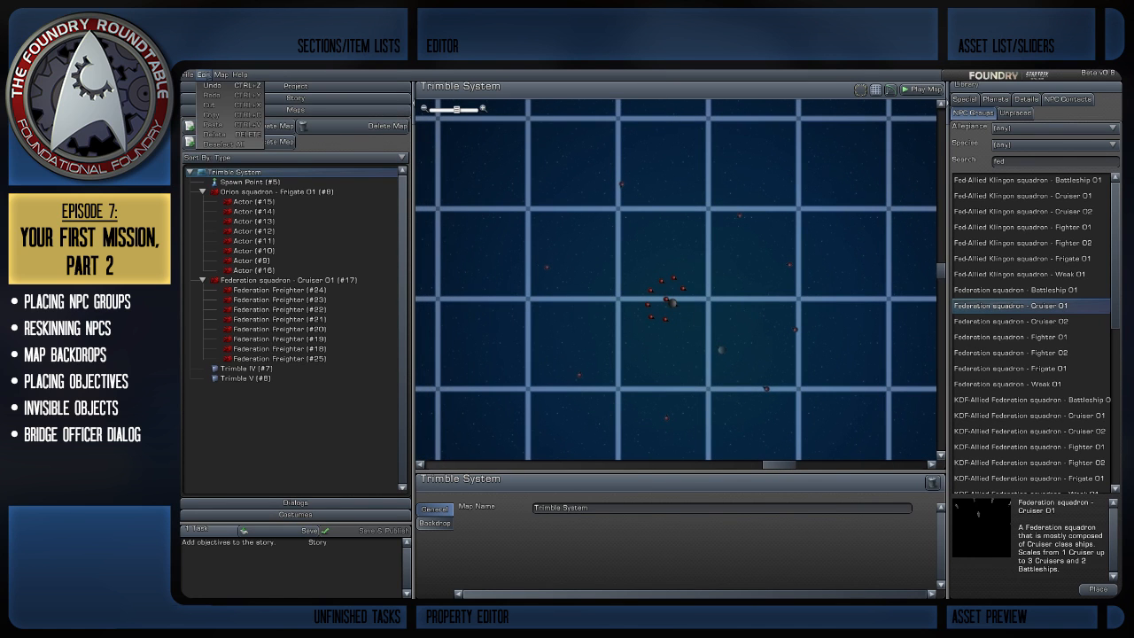
pyautogui.click(571, 316)
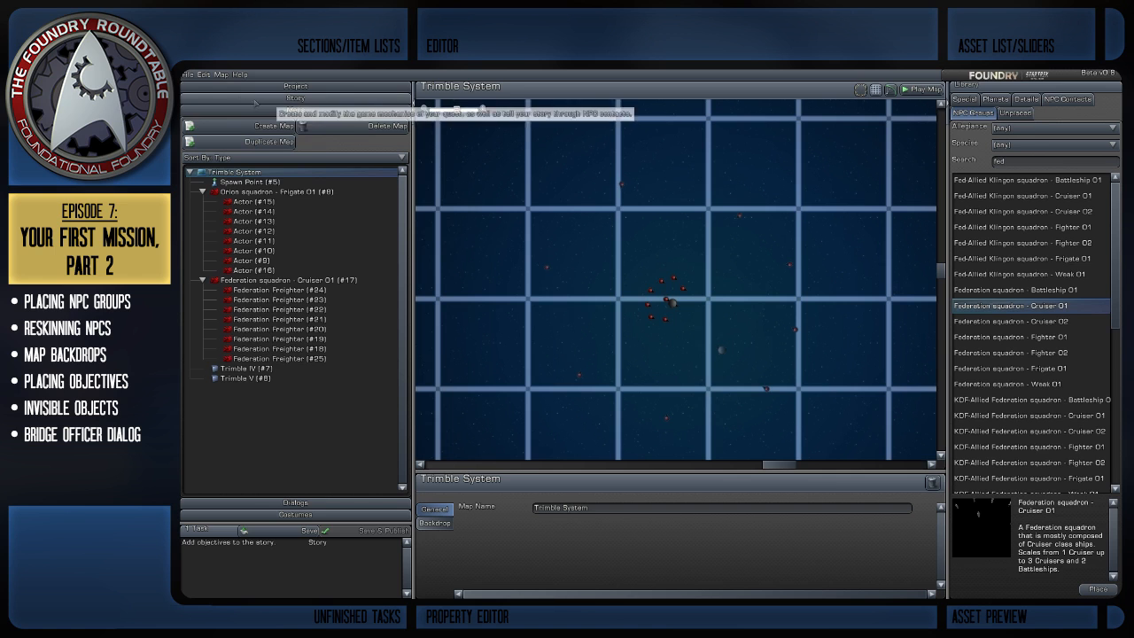
pyautogui.click(204, 74)
pyautogui.click(527, 260)
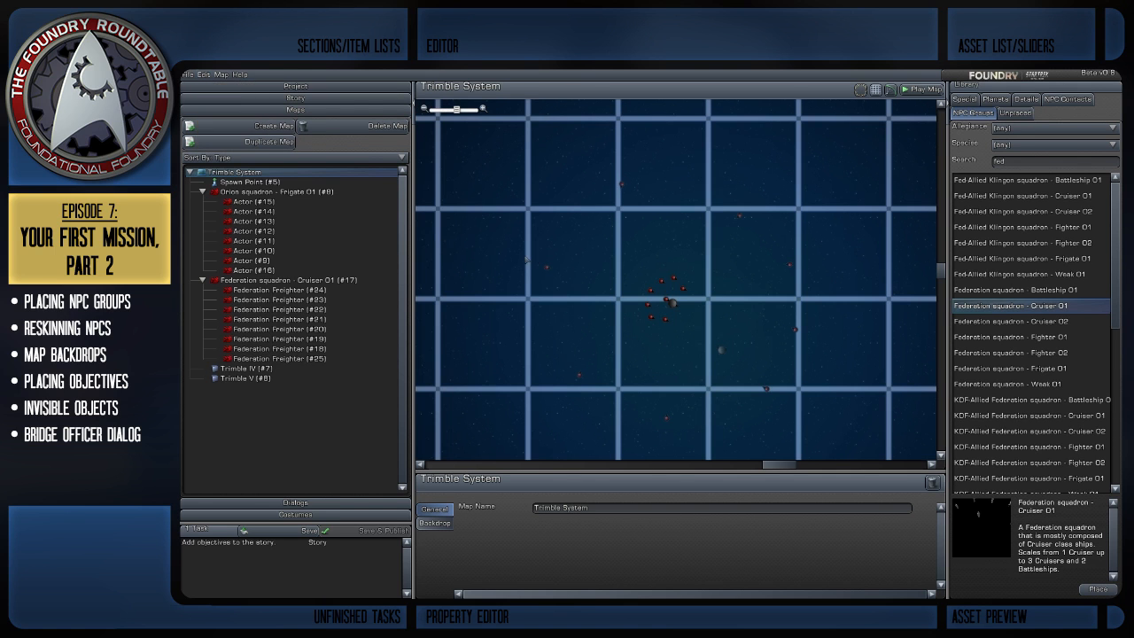
pyautogui.click(204, 75)
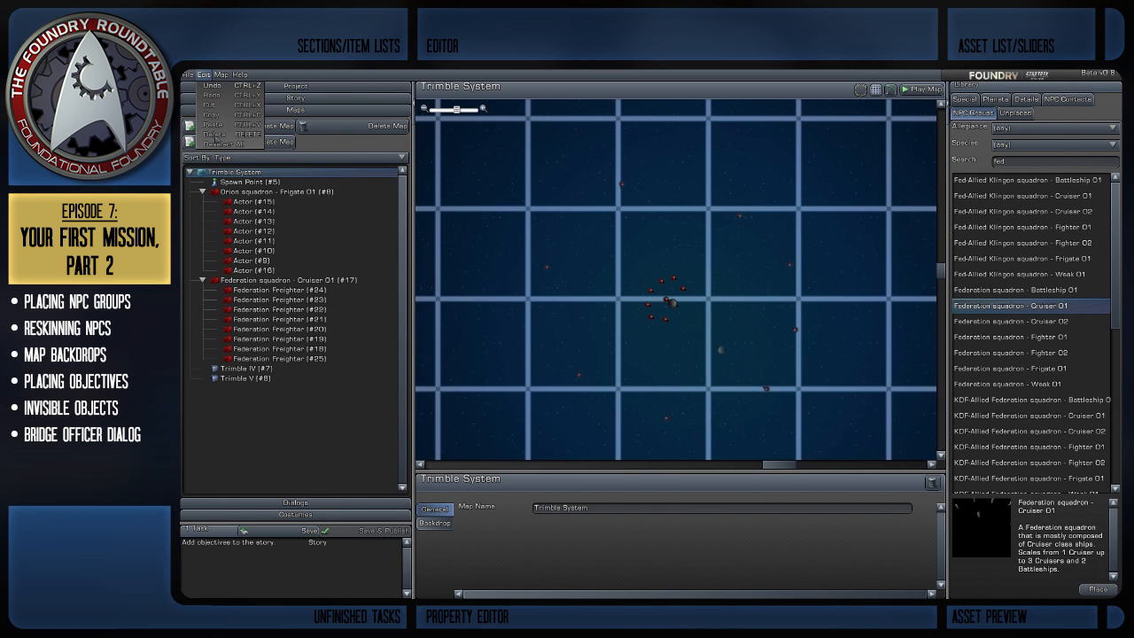
pyautogui.click(574, 358)
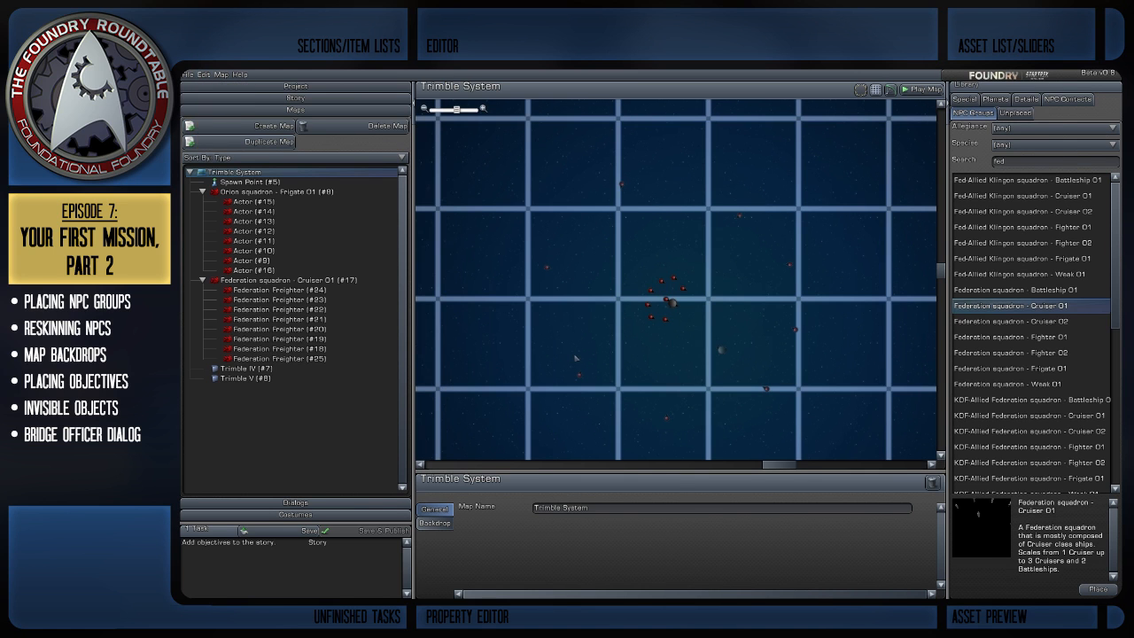
# Select the Federation squadron - Cruiser 01 group on the Trimble System map.
pyautogui.scroll(2, 483, 256)
pyautogui.scroll(-1, 483, 255)
pyautogui.click(672, 333)
pyautogui.scroll(-2, 681, 347)
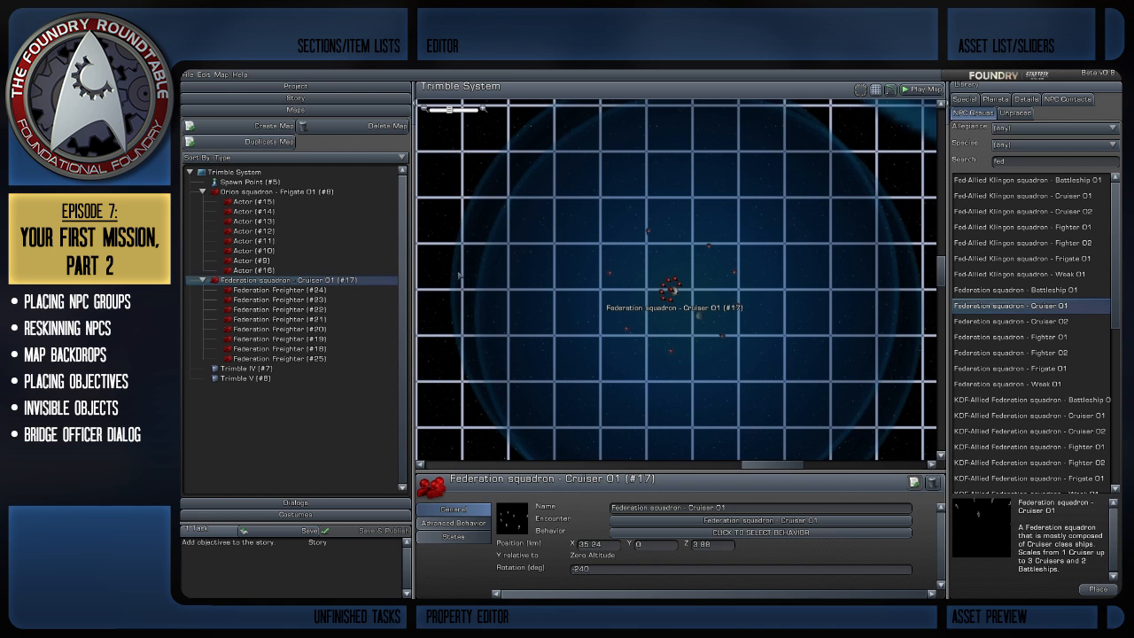
pyautogui.scroll(2, 680, 353)
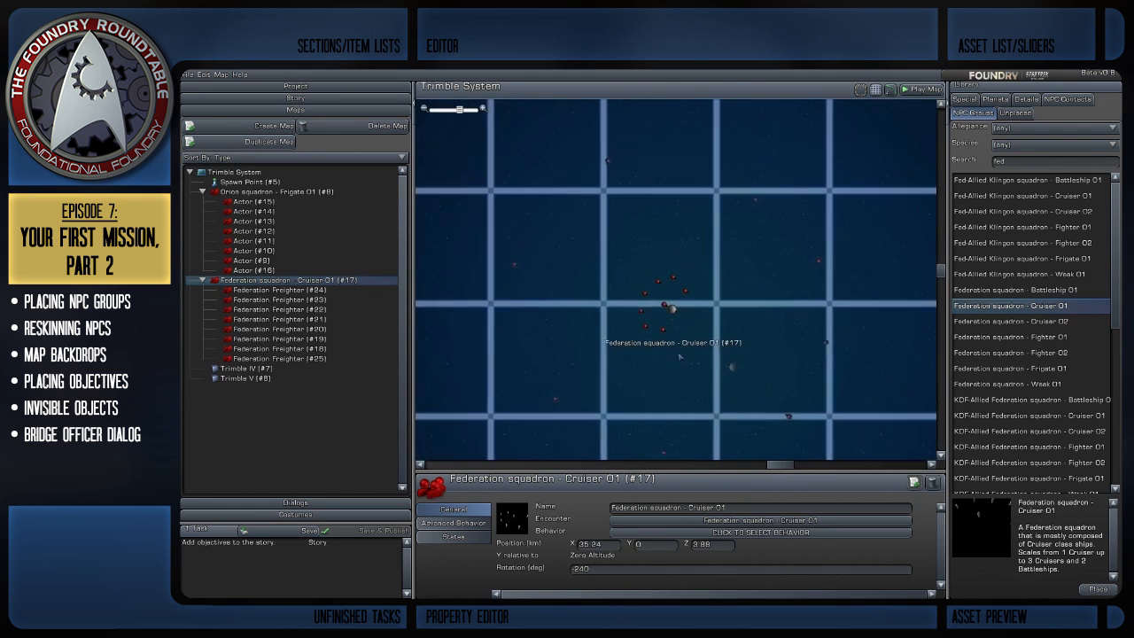
pyautogui.click(773, 511)
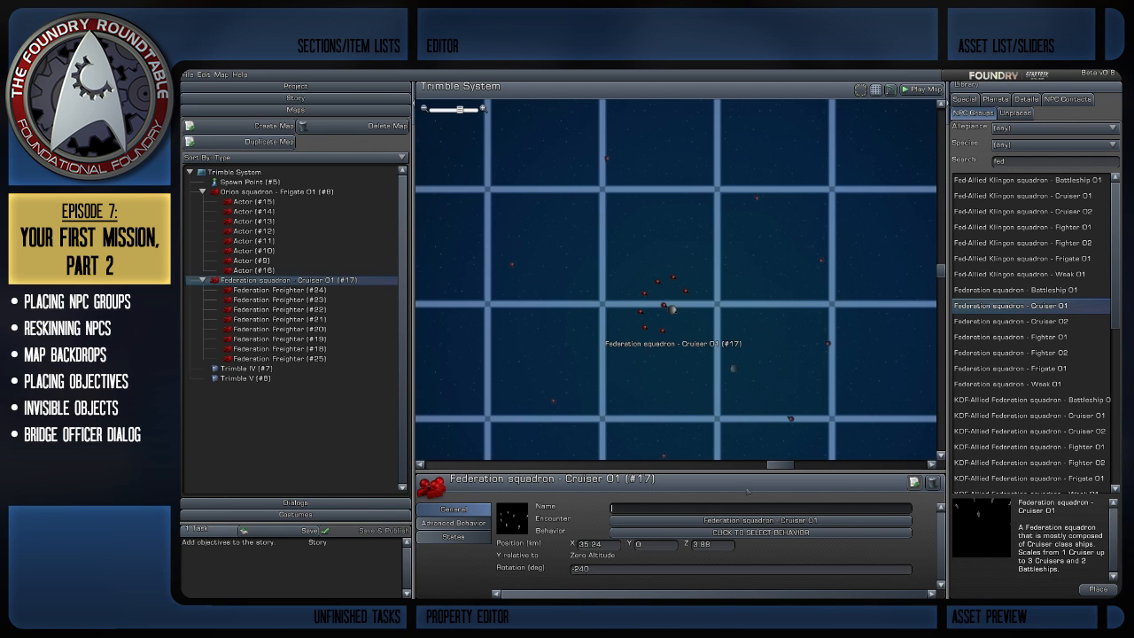
pyautogui.click(555, 386)
pyautogui.click(661, 331)
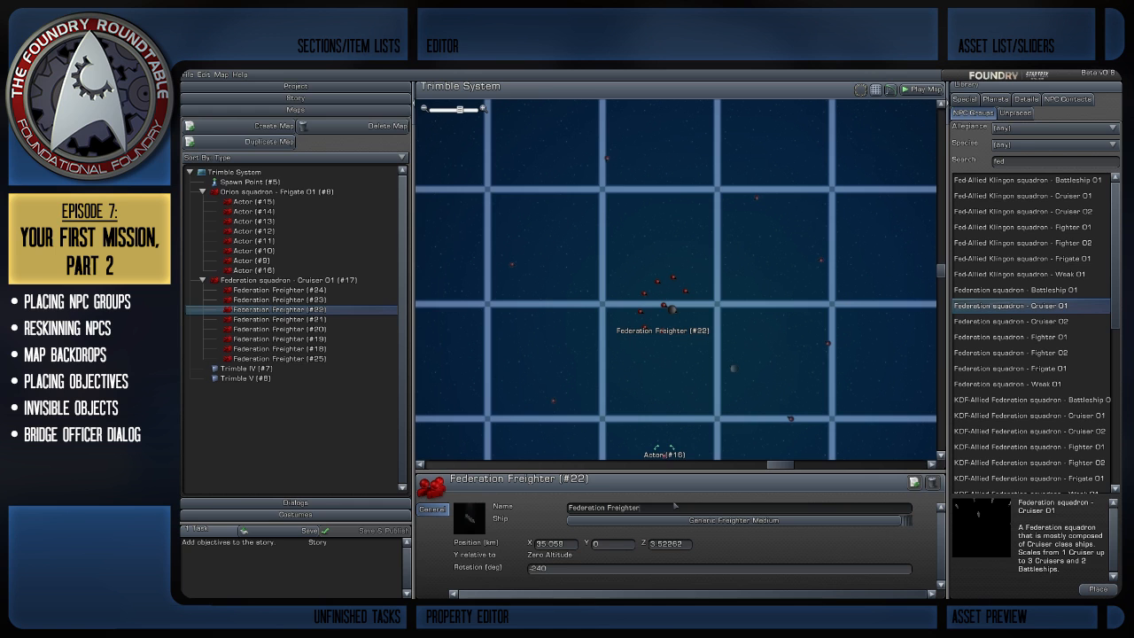
pyautogui.click(678, 443)
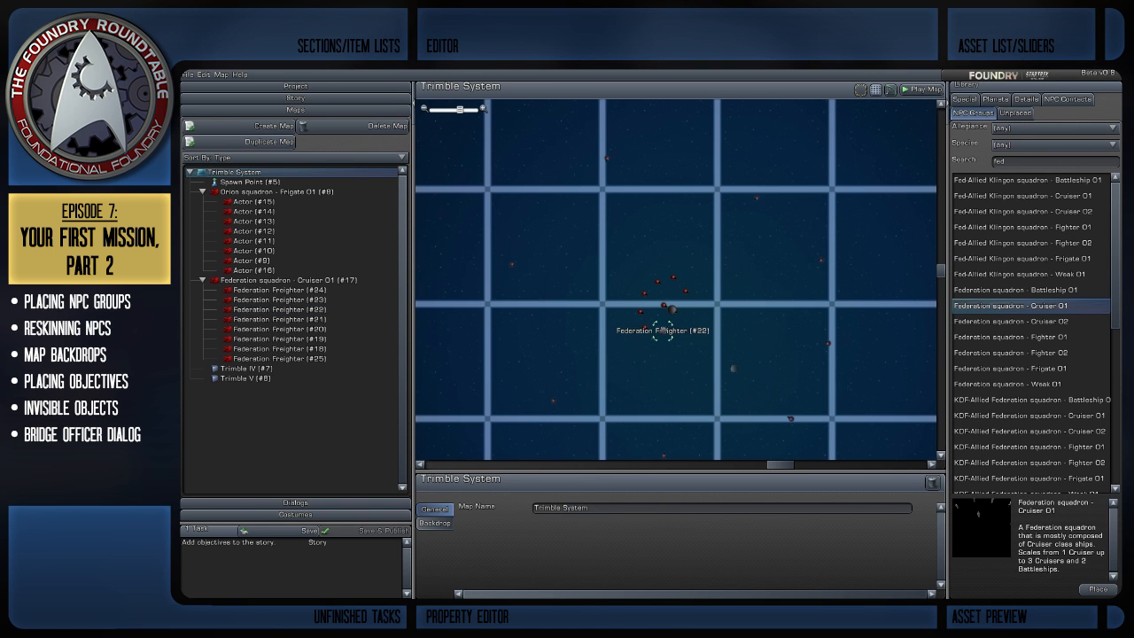
pyautogui.click(672, 312)
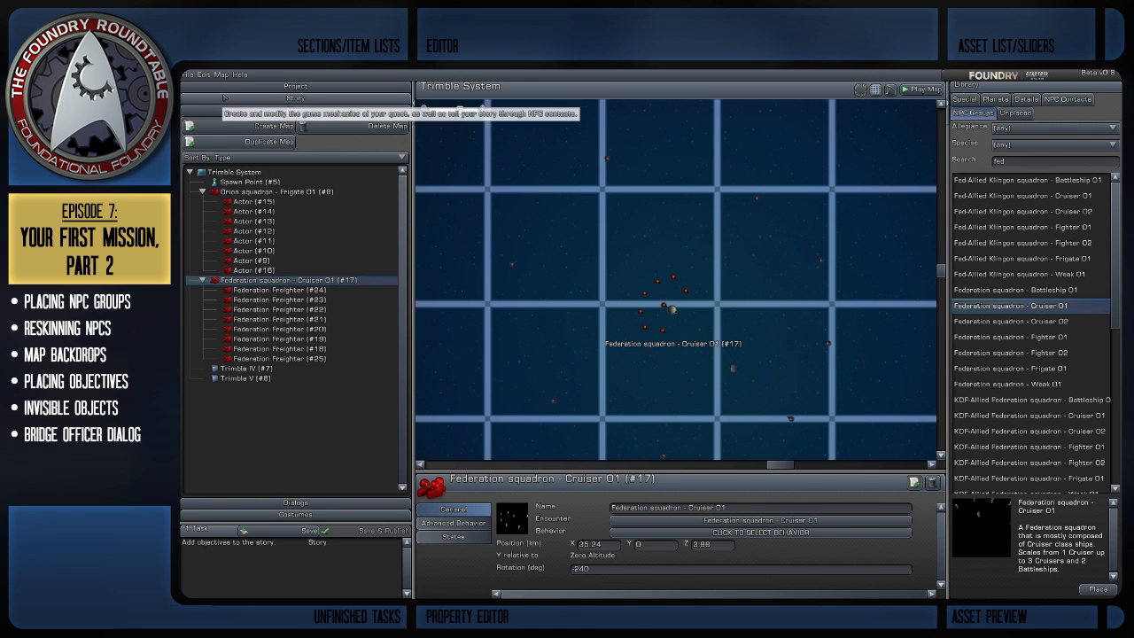
pyautogui.click(203, 74)
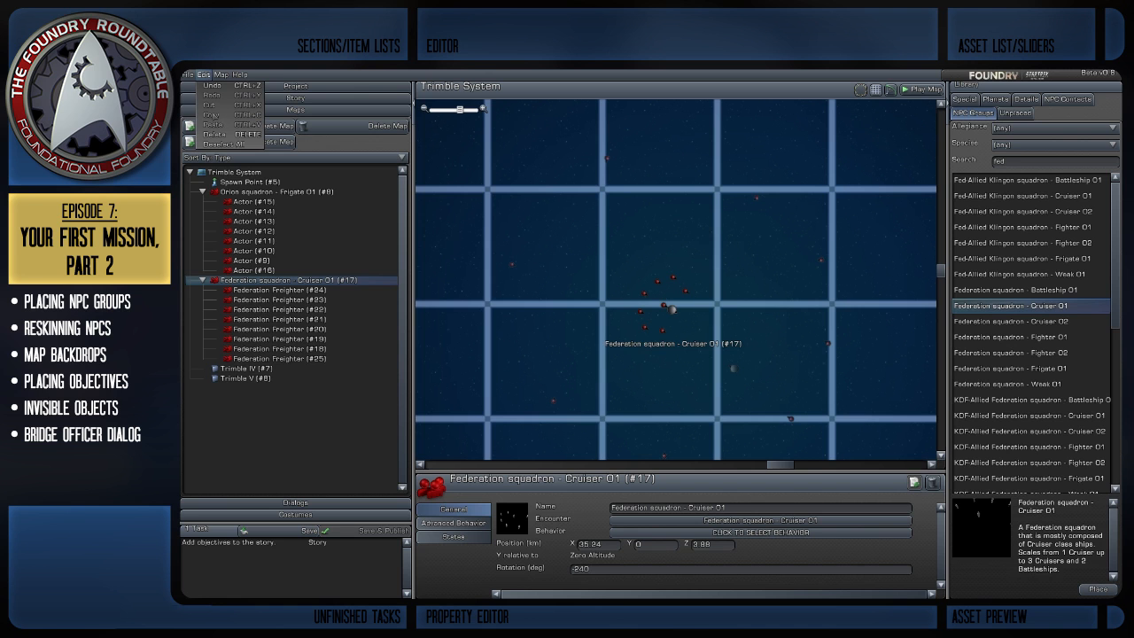
pyautogui.click(547, 319)
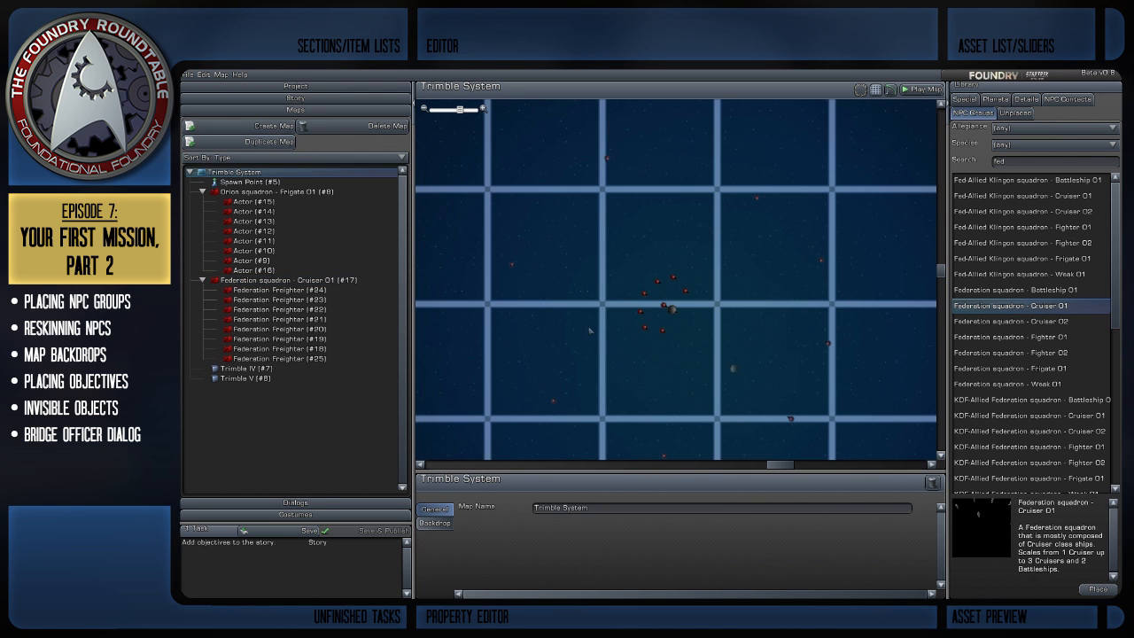
# Collapse the Orion squadron and Federation squadron groups in the Trimble System item list.
pyautogui.scroll(1, 584, 326)
pyautogui.moveTo(578, 330); pyautogui.dragTo(567, 347, button='right')
pyautogui.scroll(-4, 567, 347)
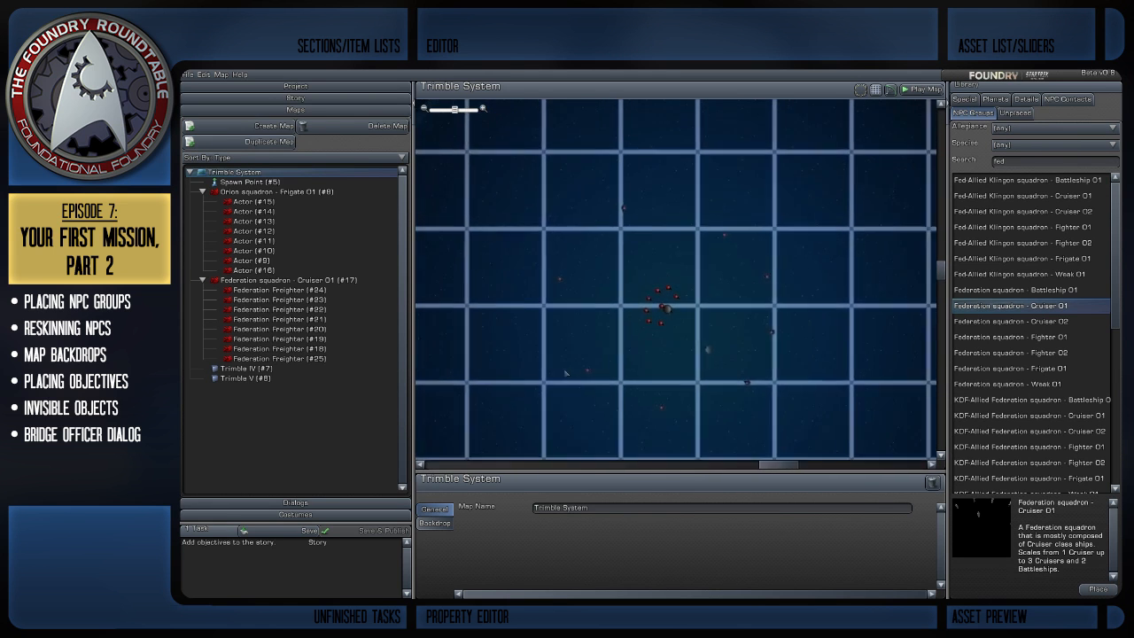
pyautogui.scroll(-2, 622, 391)
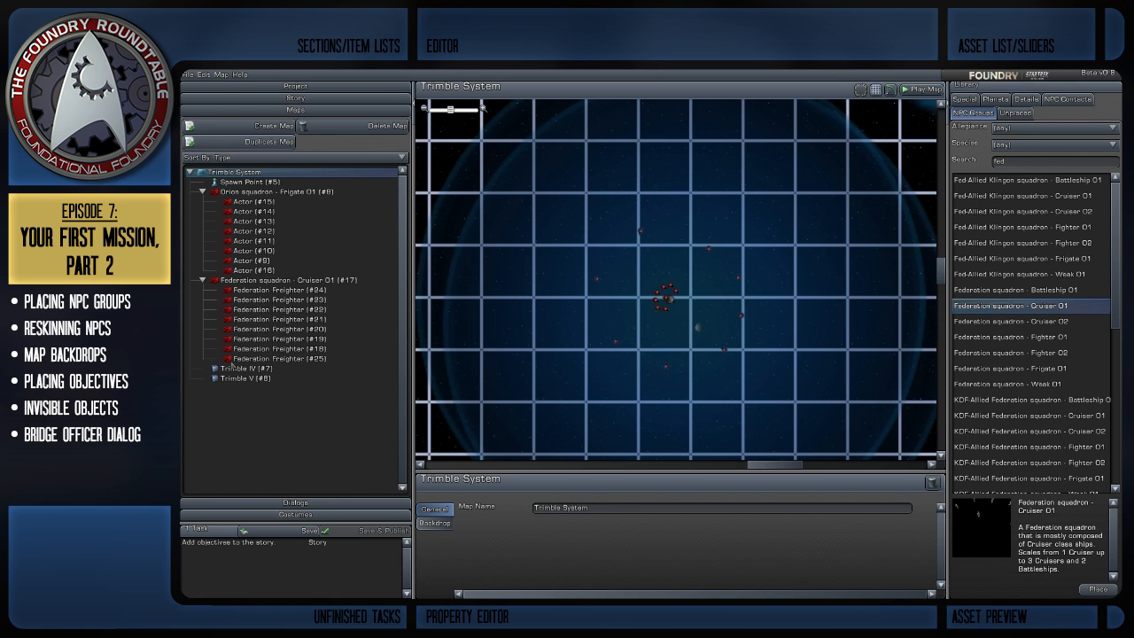
pyautogui.click(203, 192)
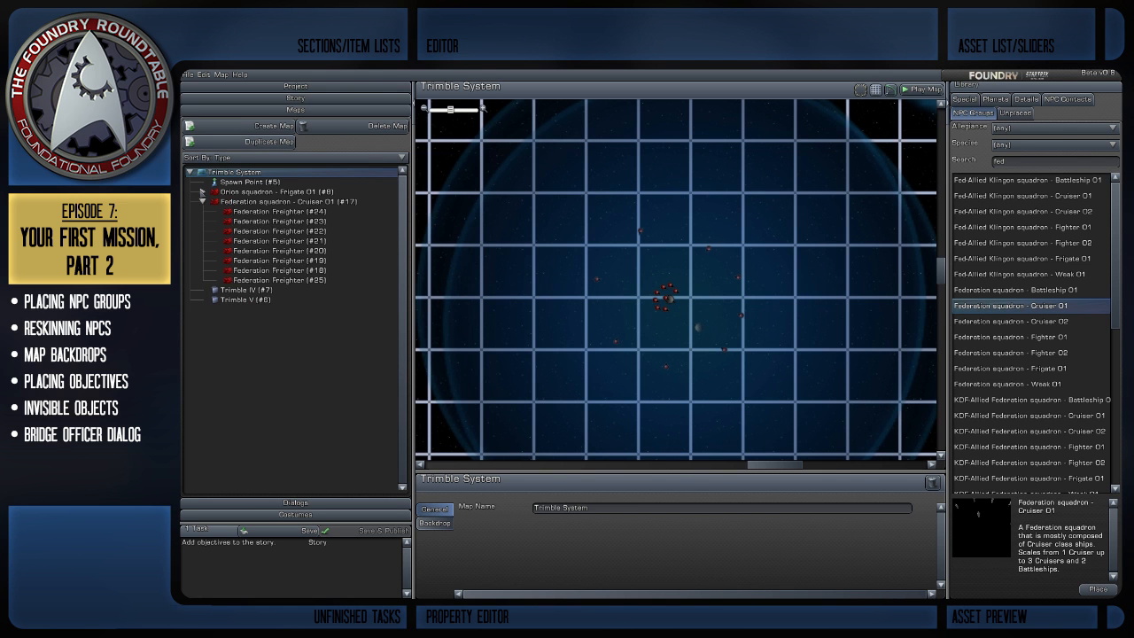
pyautogui.click(203, 201)
pyautogui.scroll(-8, 784, 360)
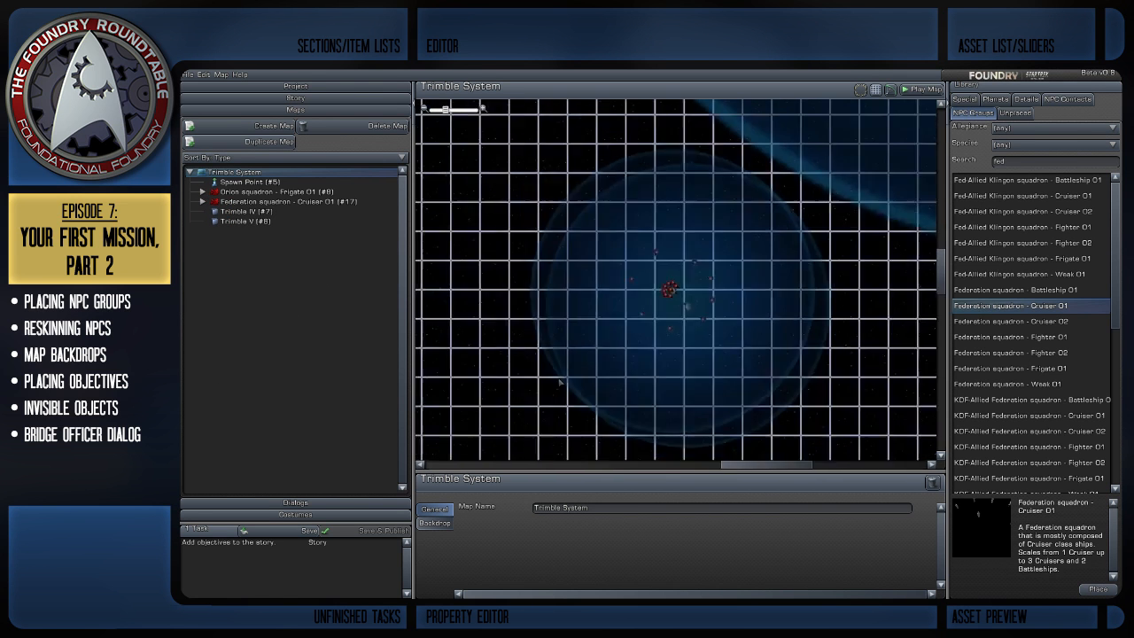
# Add a place marker to the empty lower-right area of the Trimble System map with a 45 km radius.
pyautogui.scroll(6, 785, 387)
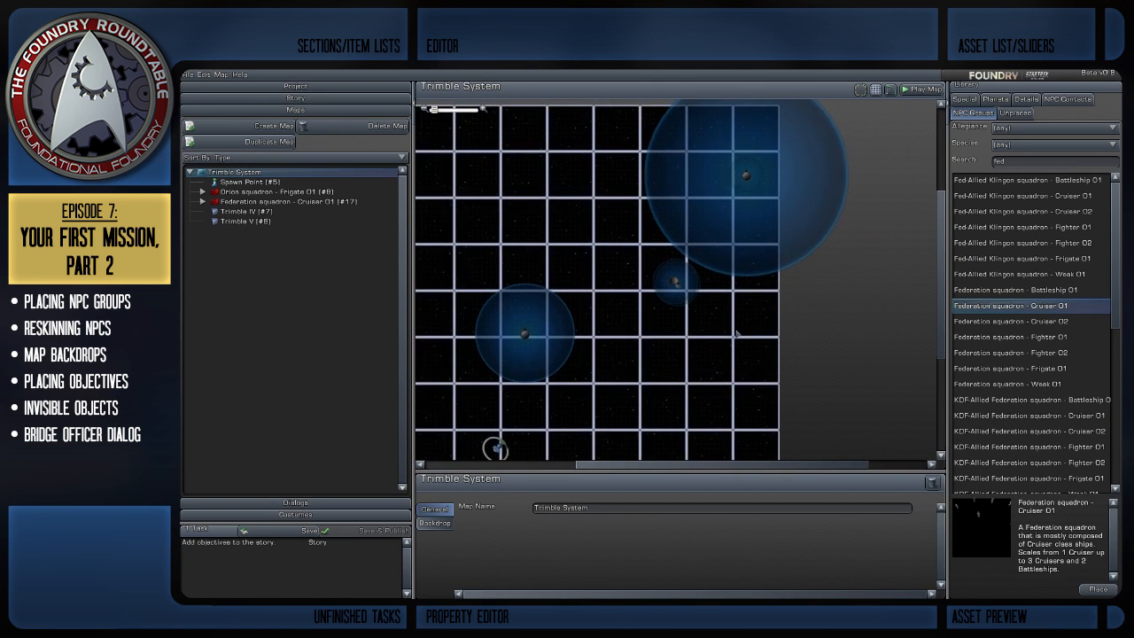
pyautogui.scroll(-1, 733, 319)
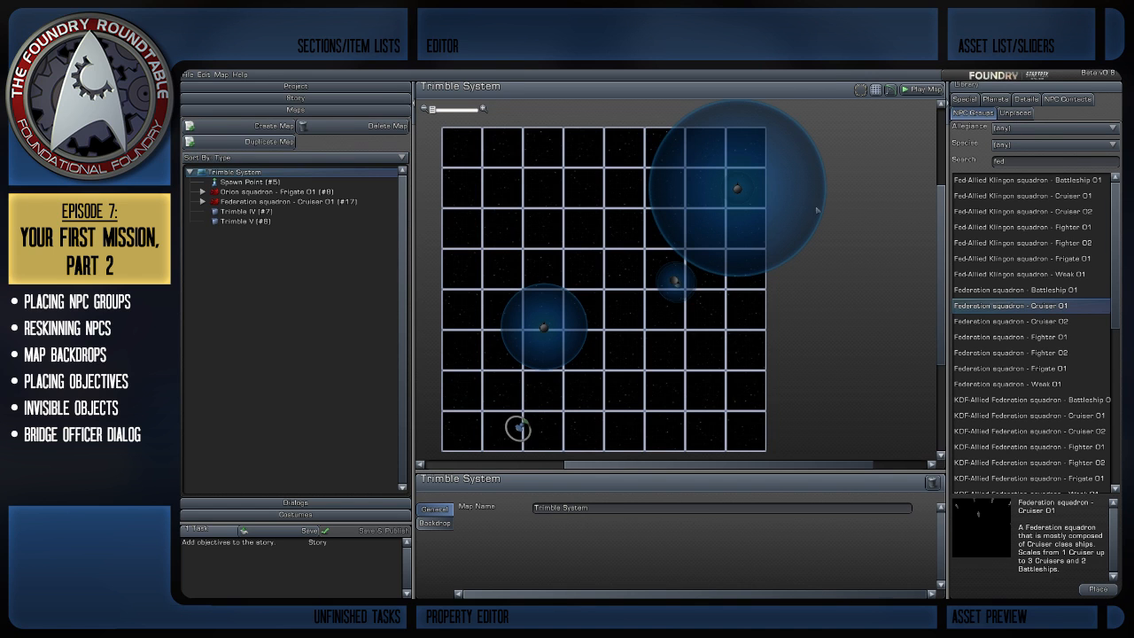
pyautogui.click(973, 98)
pyautogui.moveTo(1007, 195)
pyautogui.mouseDown()
pyautogui.moveTo(779, 264)
pyautogui.moveTo(684, 362)
pyautogui.mouseUp()
pyautogui.moveTo(637, 352); pyautogui.dragTo(628, 430, button='right')
pyautogui.click(609, 522)
pyautogui.click(531, 543)
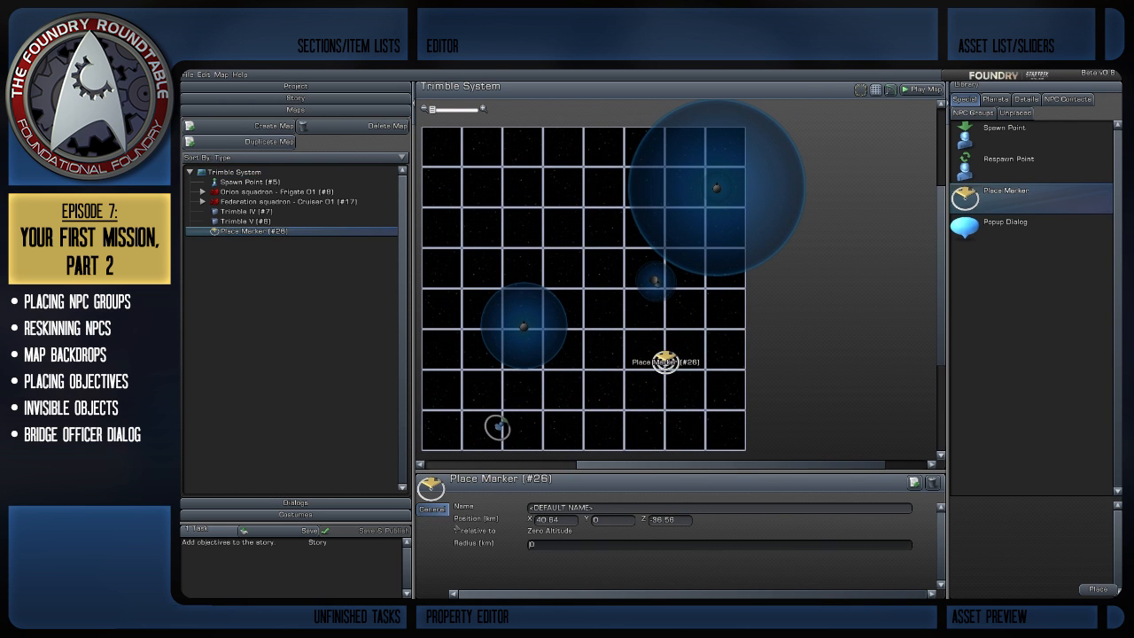
pyautogui.write('45')
pyautogui.press('Return')
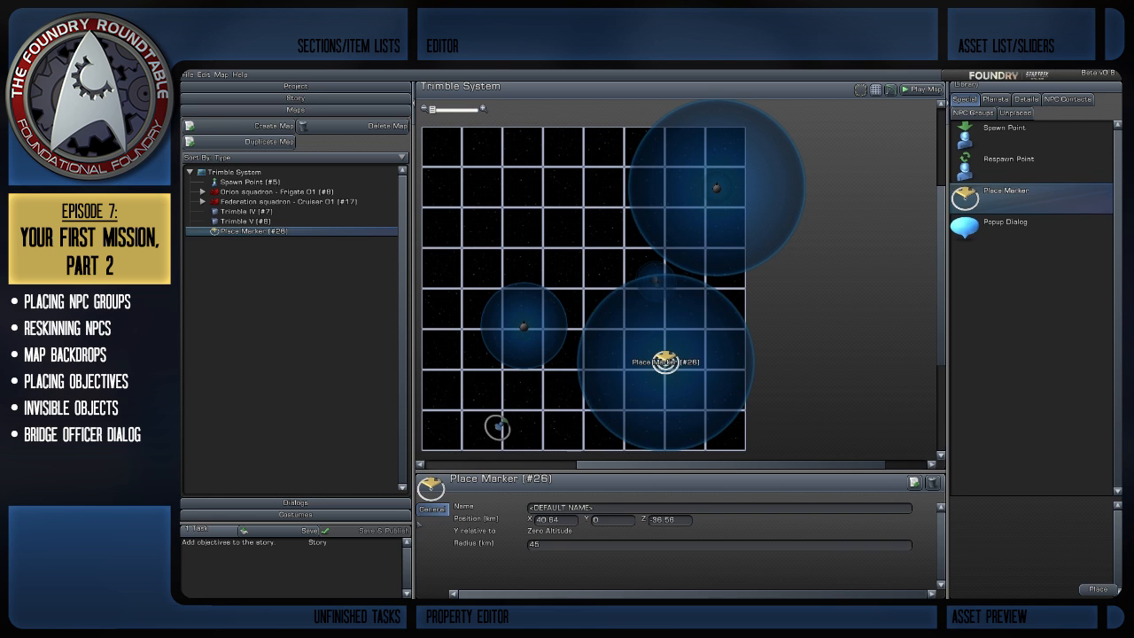
# Set the place marker's radius to 60 km and move it onto the large planet in the map's upper-right area.
pyautogui.press('BackSpace')
pyautogui.press('BackSpace')
pyautogui.write('60')
pyautogui.press('Return')
pyautogui.moveTo(669, 359); pyautogui.dragTo(715, 184)
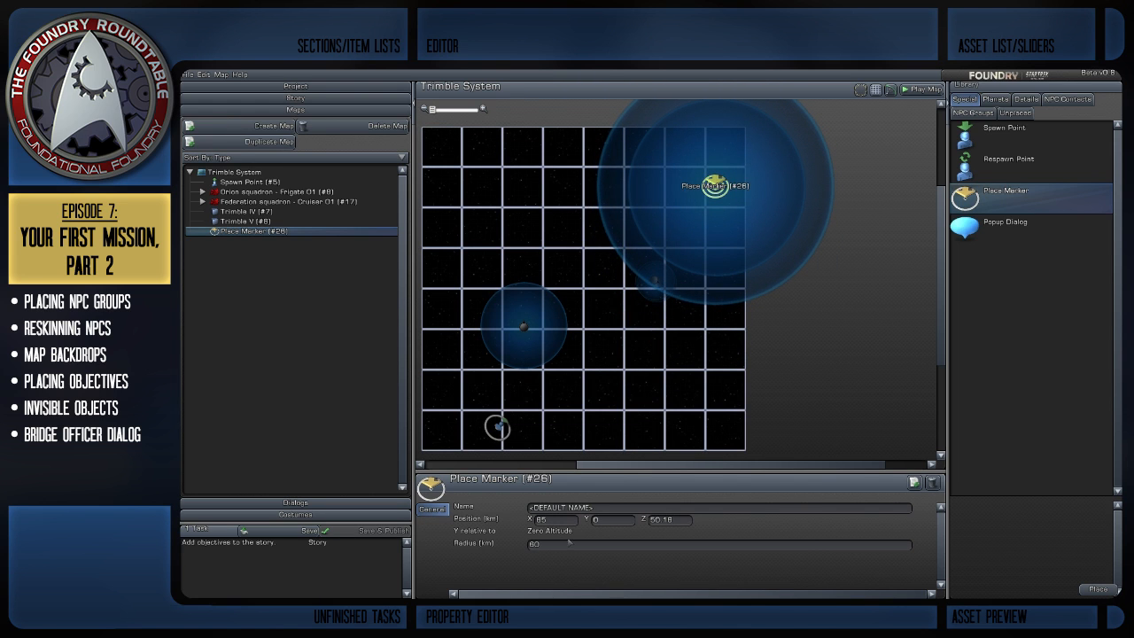
# Enlarge the place marker's radius around the large planet to 70 km, finally to 75 km, and deselect it.
pyautogui.click(529, 544)
pyautogui.press('Delete')
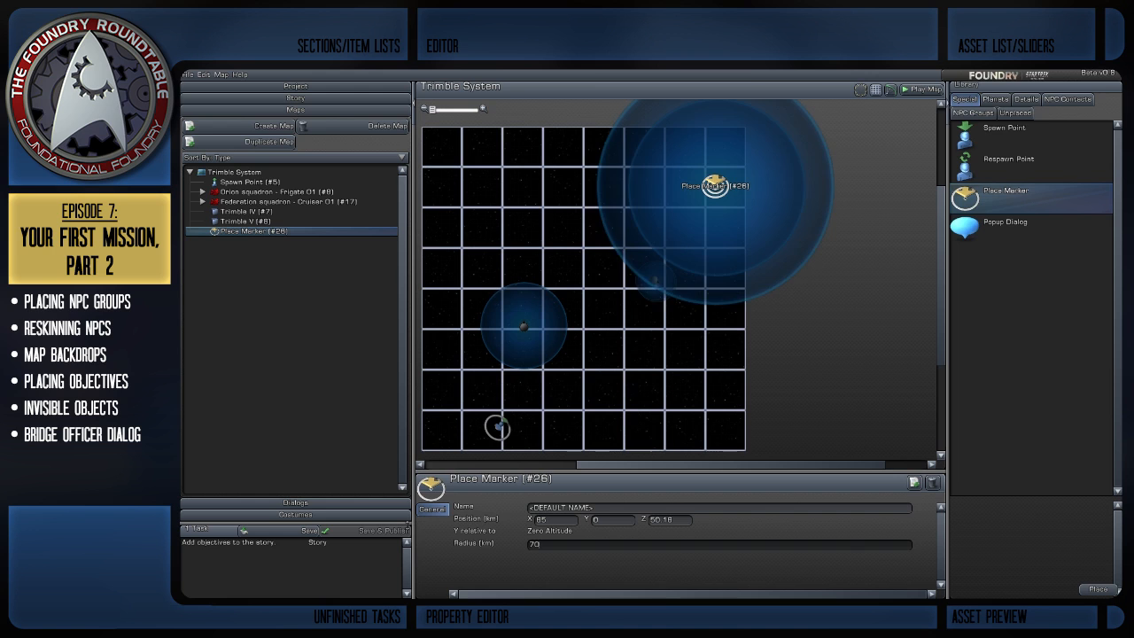
pyautogui.write('7')
pyautogui.press('Return')
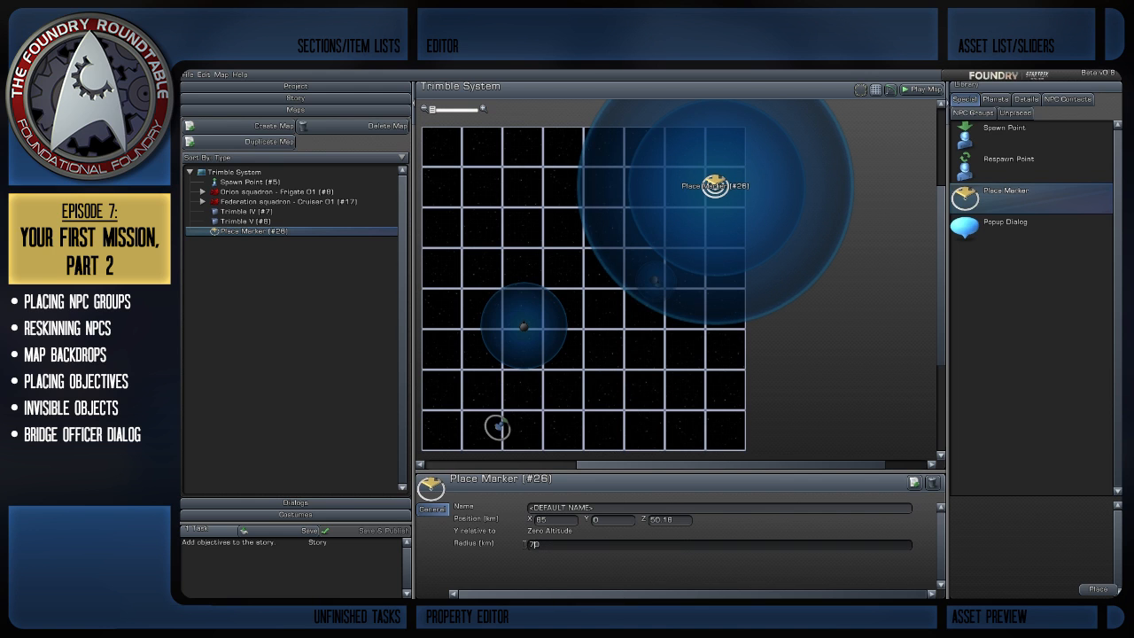
pyautogui.press('Delete')
pyautogui.write('5')
pyautogui.press('Return')
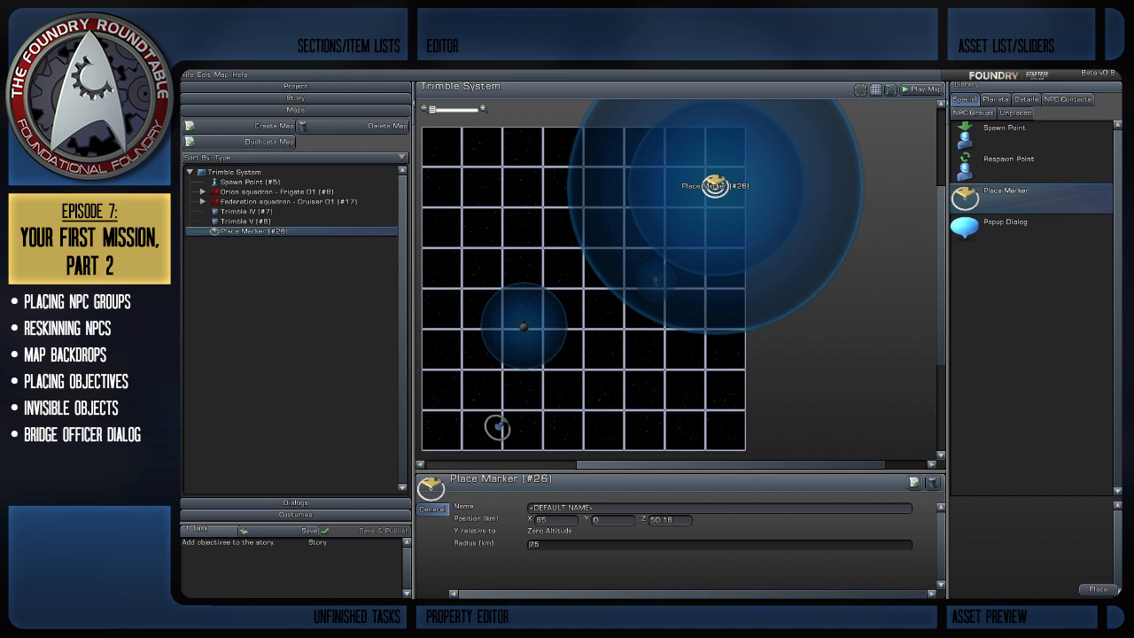
pyautogui.click(693, 439)
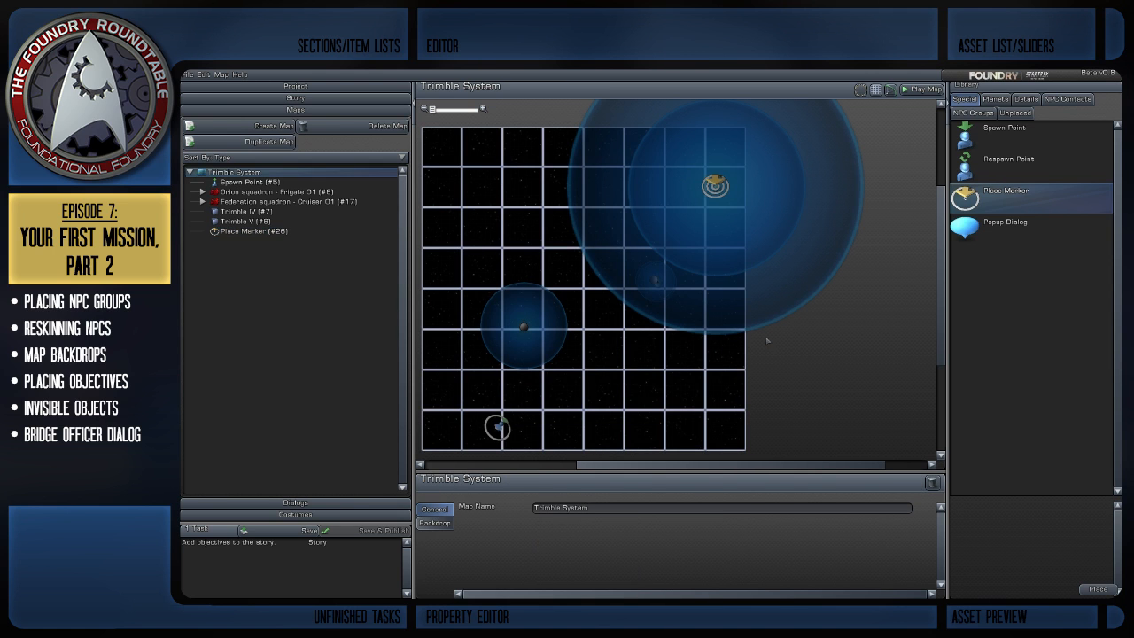
# Examine the area that the first place marker covers around the large planet and the nearby squadrons.
pyautogui.click(715, 186)
pyautogui.click(631, 373)
pyautogui.moveTo(592, 403); pyautogui.dragTo(610, 393)
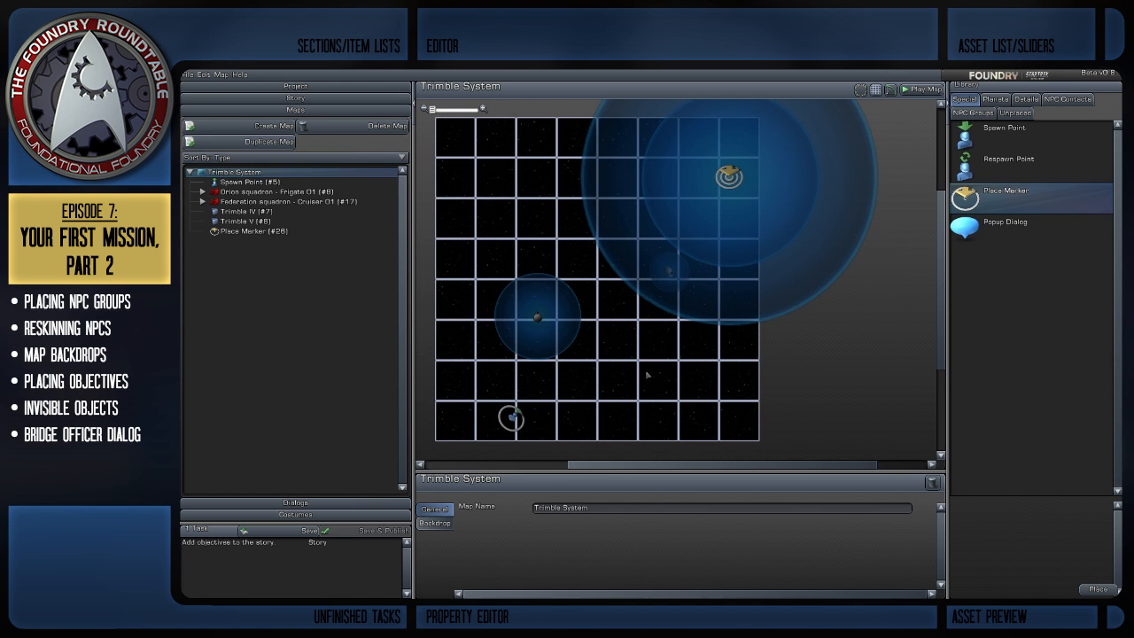
pyautogui.click(728, 176)
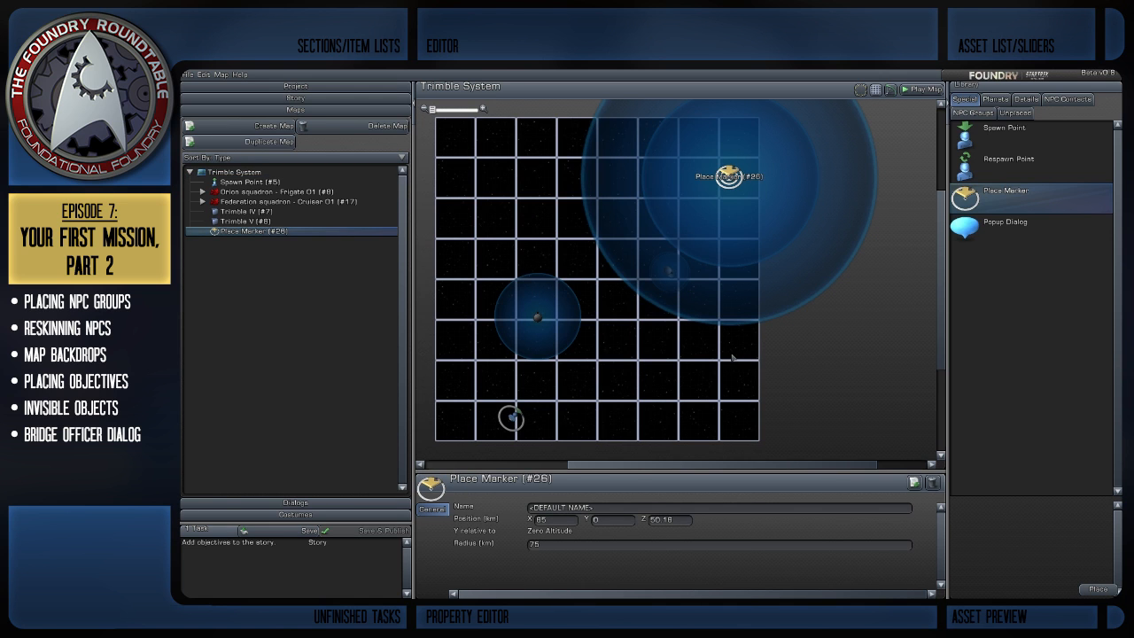
pyautogui.moveTo(668, 310); pyautogui.dragTo(654, 347)
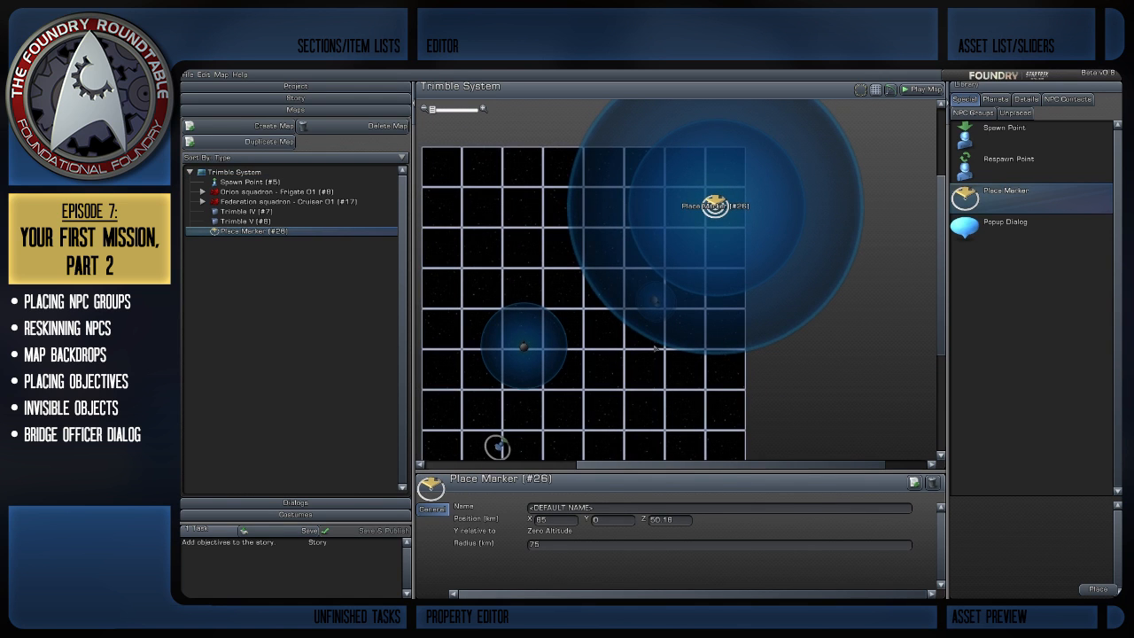
pyautogui.scroll(2, 659, 390)
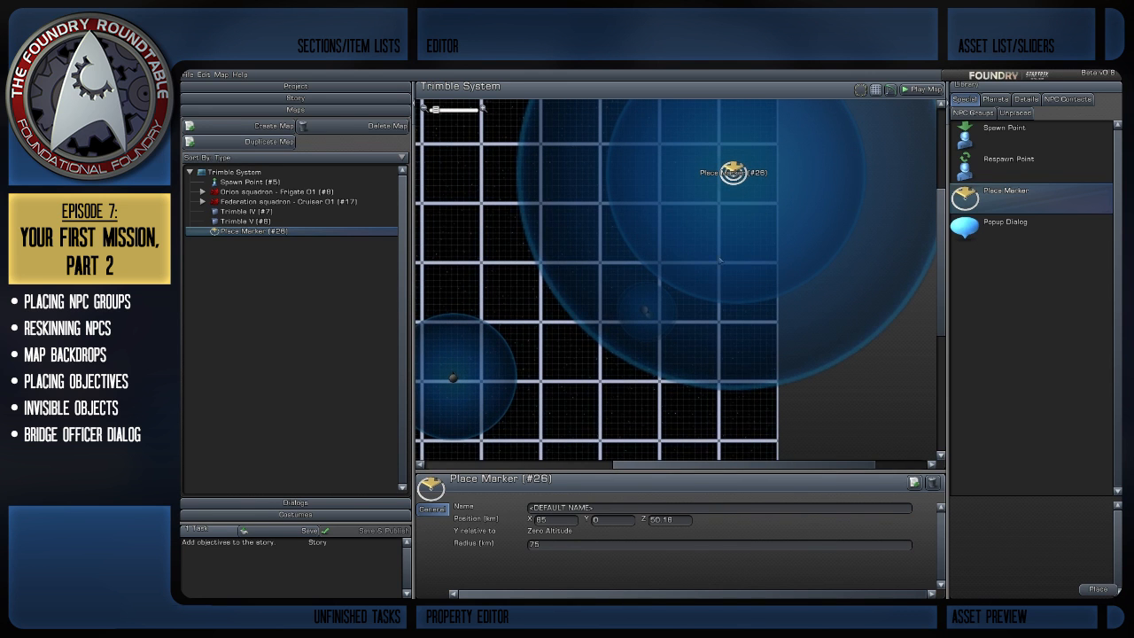
pyautogui.scroll(-1, 693, 352)
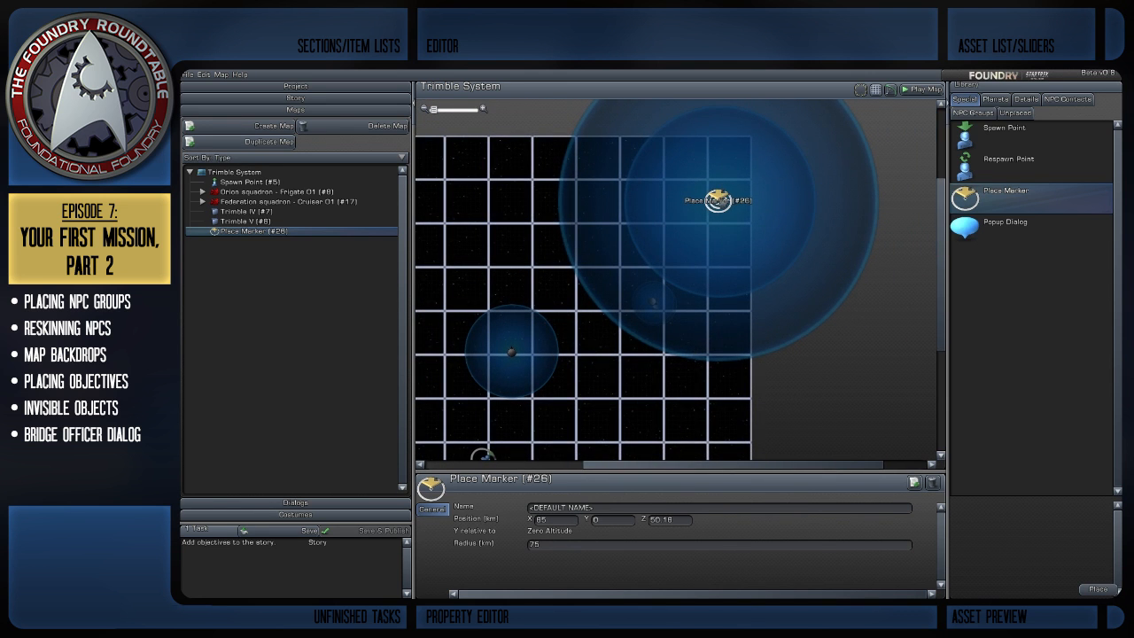
# Add a second place marker with a 35 km radius, centred on the smaller planet in the map's lower-left area.
pyautogui.click(620, 363)
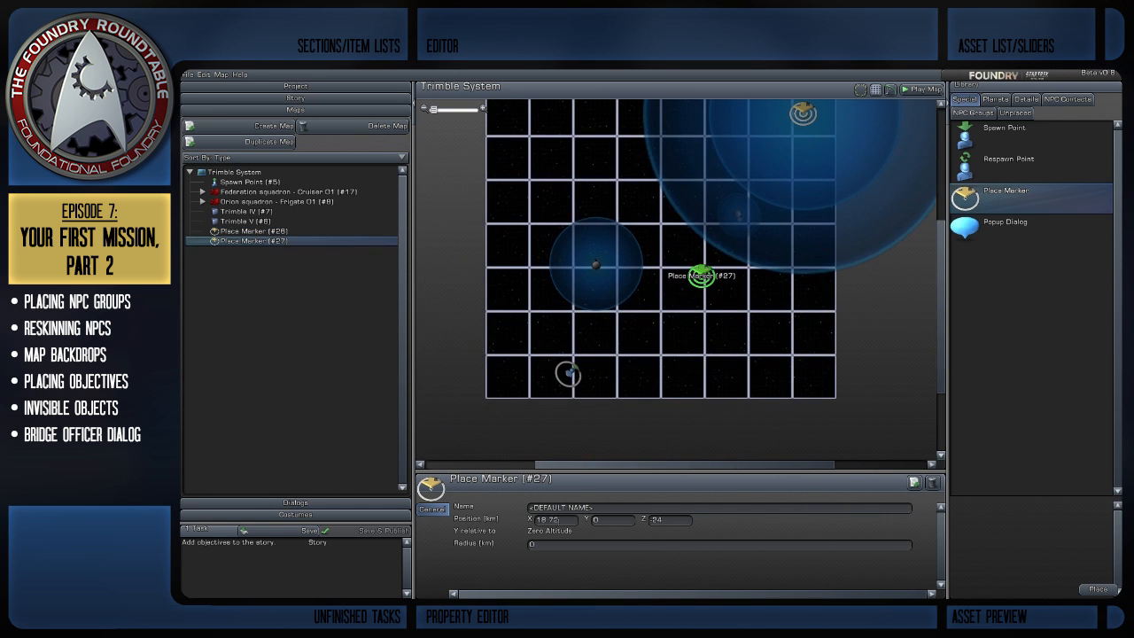
pyautogui.click(561, 547)
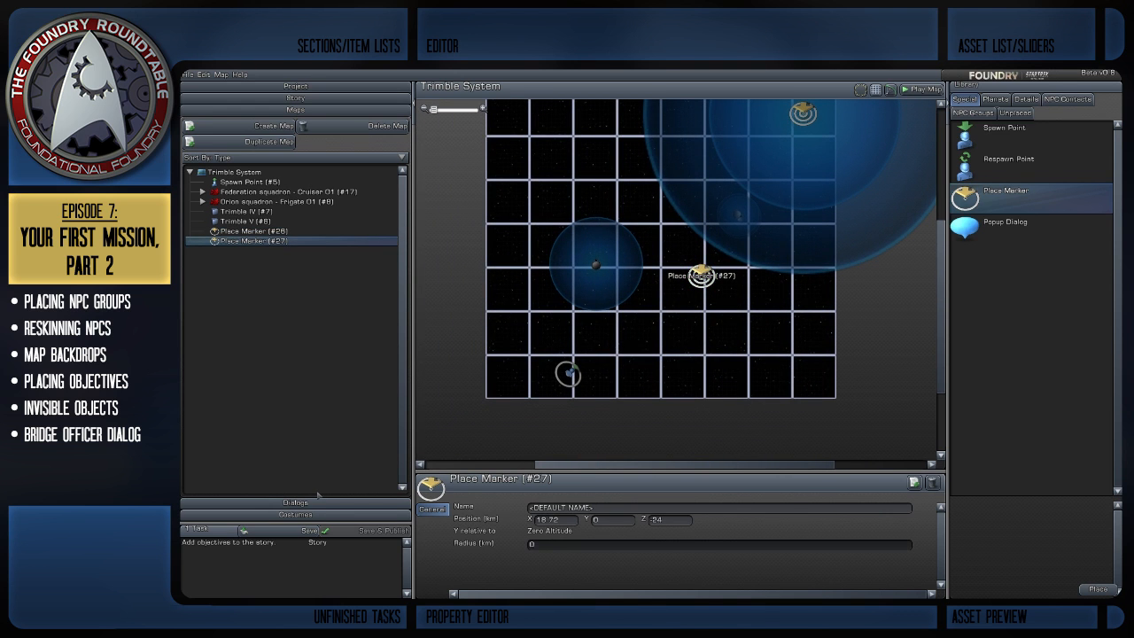
pyautogui.write('35')
pyautogui.press('Return')
pyautogui.moveTo(668, 279); pyautogui.dragTo(578, 267)
pyautogui.moveTo(558, 229)
pyautogui.mouseDown()
pyautogui.moveTo(607, 288)
pyautogui.moveTo(587, 283)
pyautogui.mouseUp()
pyautogui.click(741, 369)
pyautogui.scroll(-1, 704, 367)
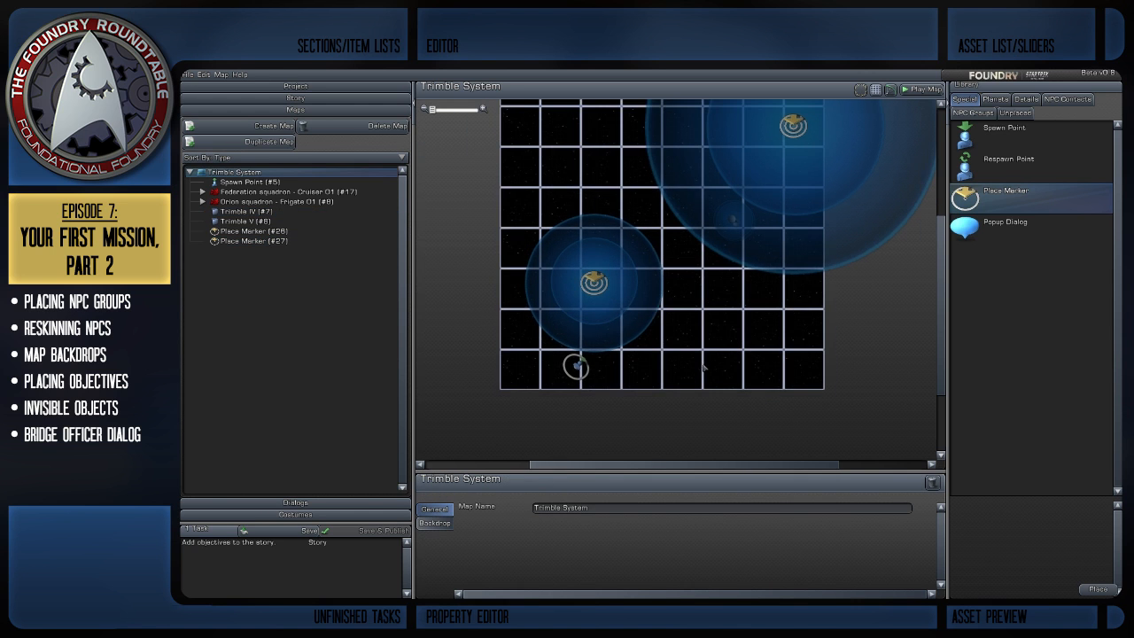
# Move the spawn point directly below the smaller planet, at about X -33, Z -77 km, and rotate it to face the planet.
pyautogui.click(621, 376)
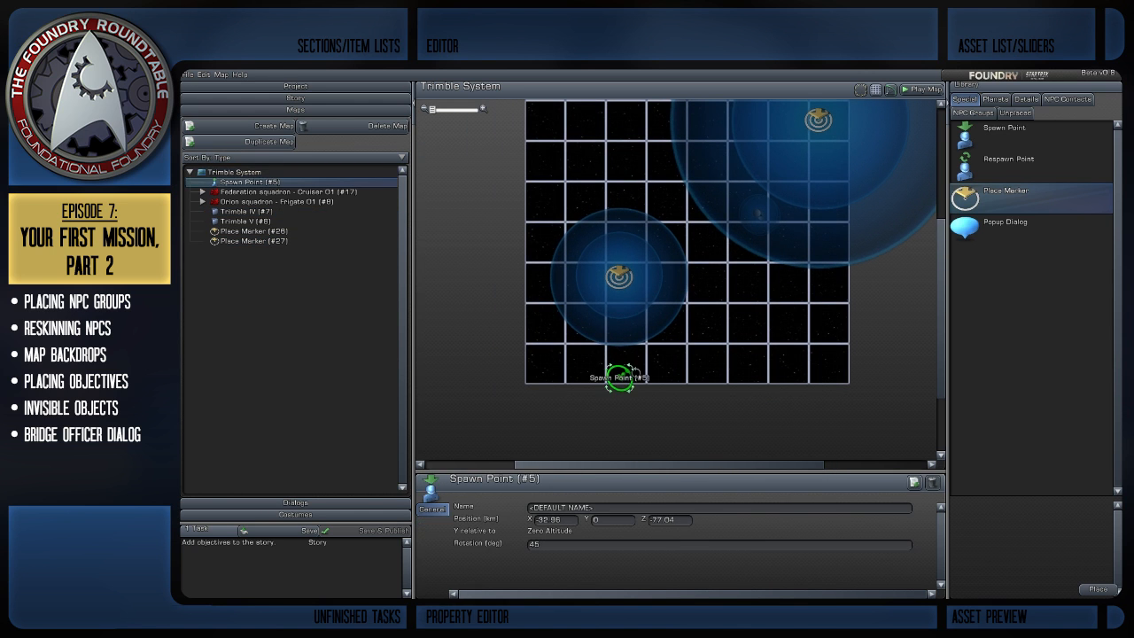
pyautogui.moveTo(631, 368); pyautogui.dragTo(623, 351)
pyautogui.click(766, 355)
pyautogui.moveTo(726, 237); pyautogui.dragTo(694, 260, button='right')
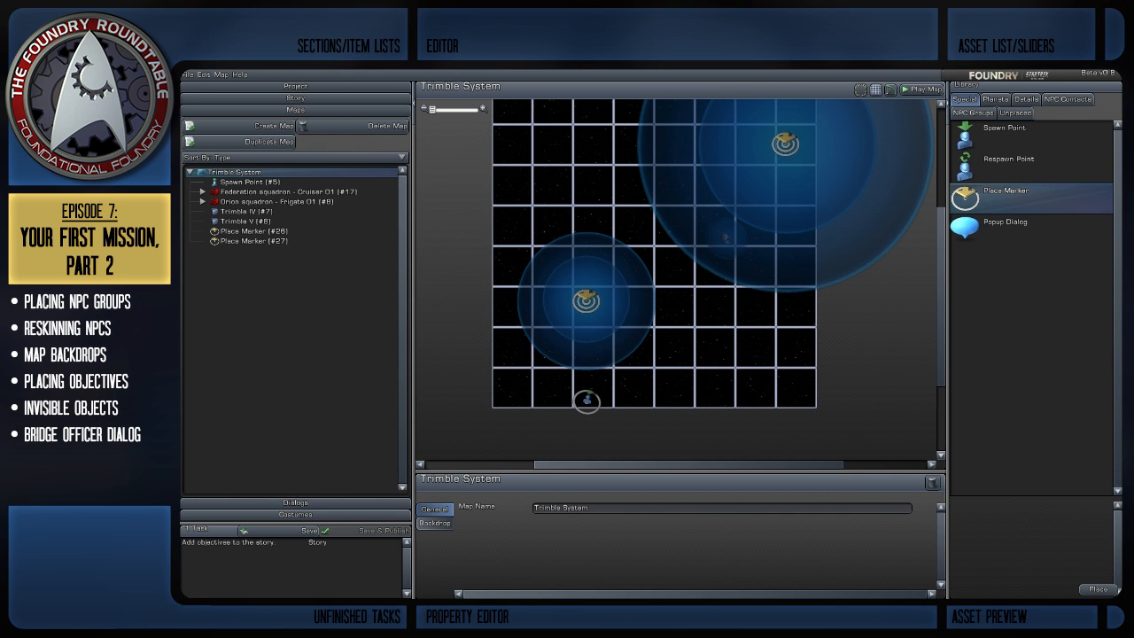
pyautogui.moveTo(733, 327); pyautogui.dragTo(735, 347, button='right')
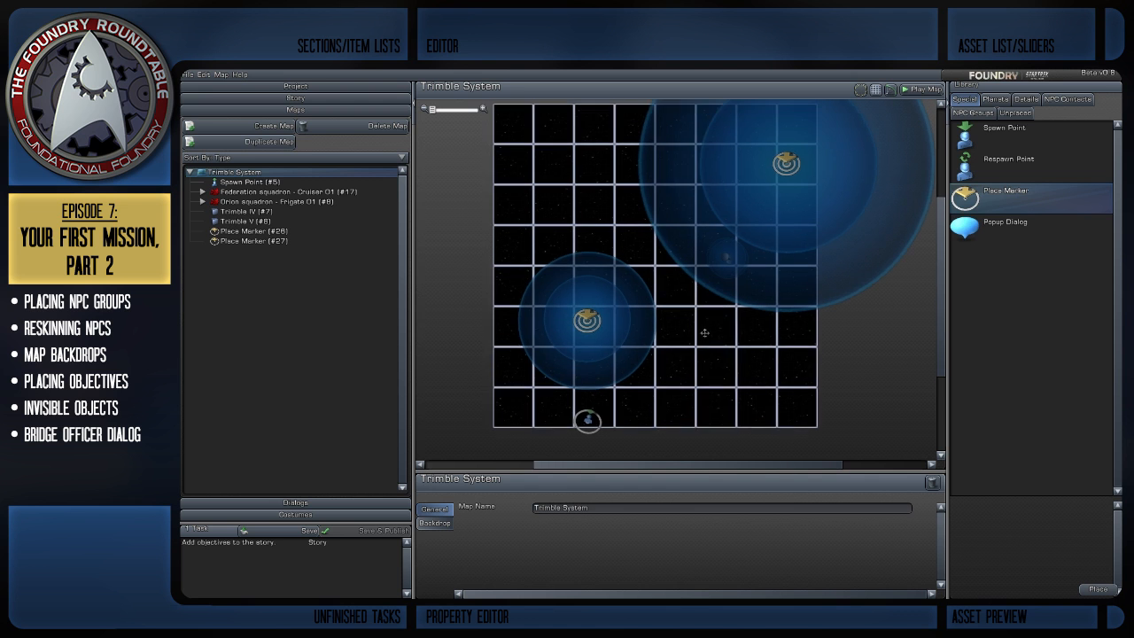
pyautogui.moveTo(632, 290); pyautogui.dragTo(633, 314, button='right')
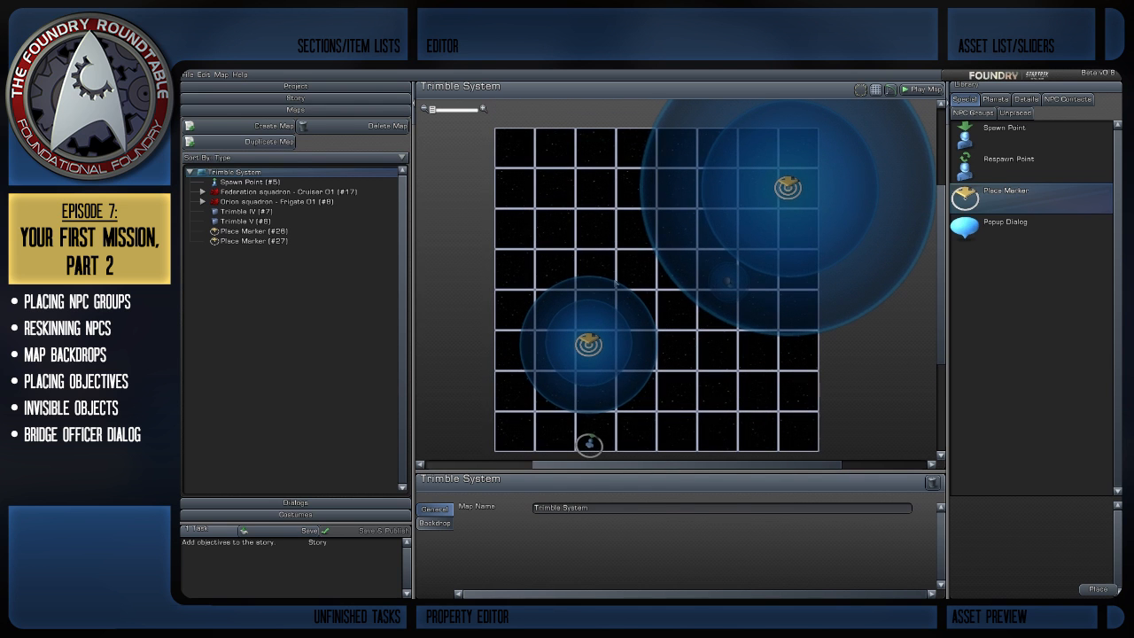
pyautogui.click(295, 98)
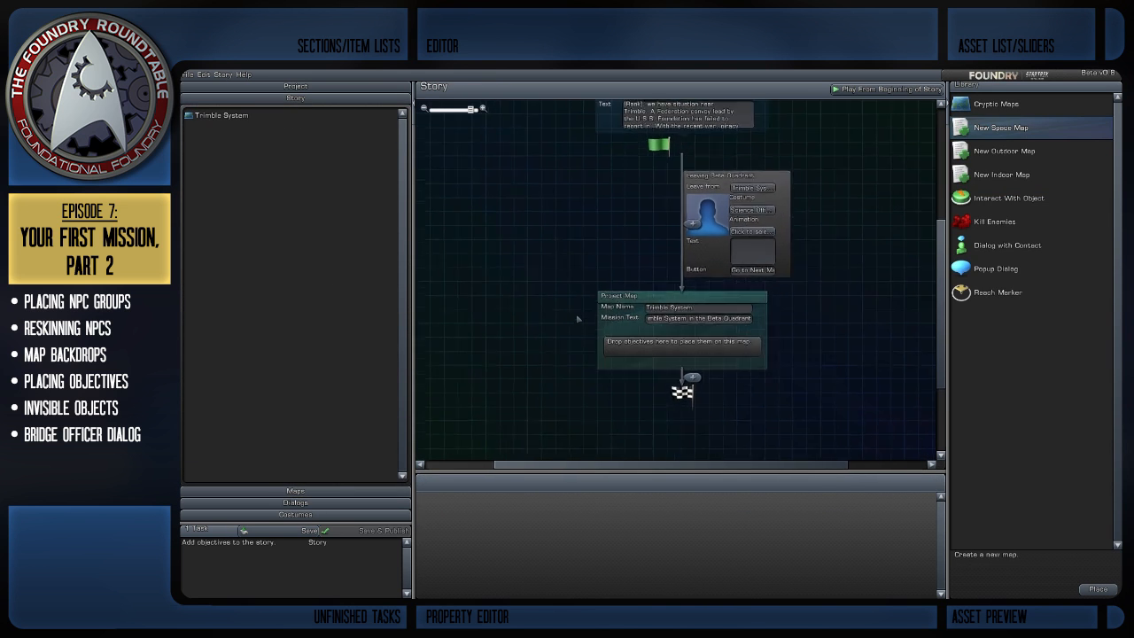
pyautogui.moveTo(557, 309); pyautogui.dragTo(548, 282, button='right')
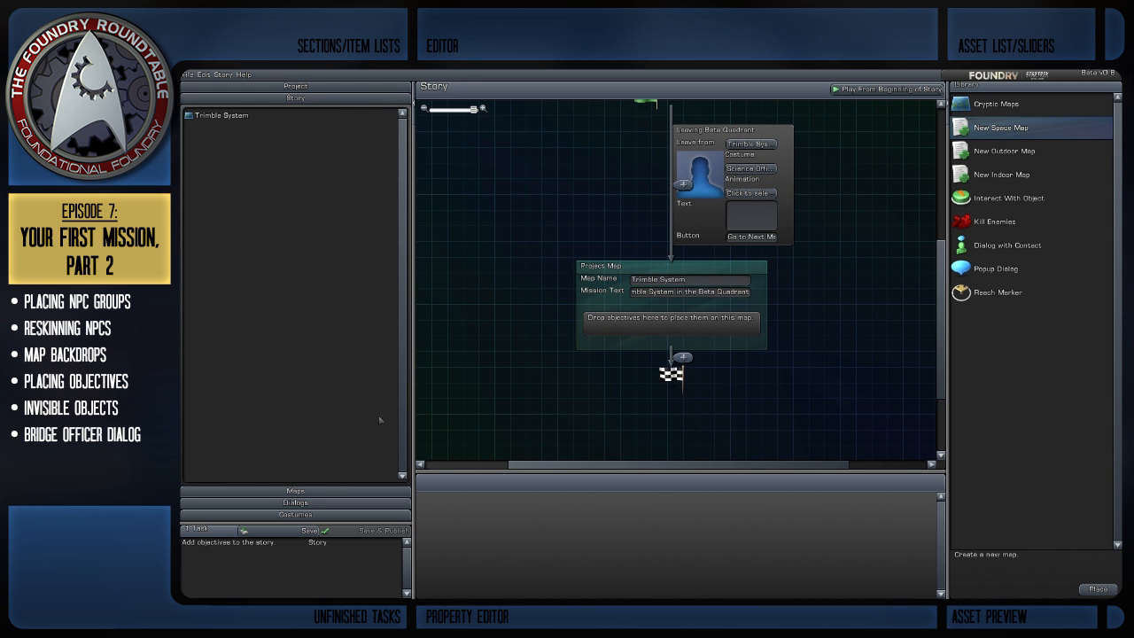
pyautogui.click(336, 489)
# Preview several episode-specific backdrop templates for the Trimble System map, including Pilatus Space.
pyautogui.click(436, 523)
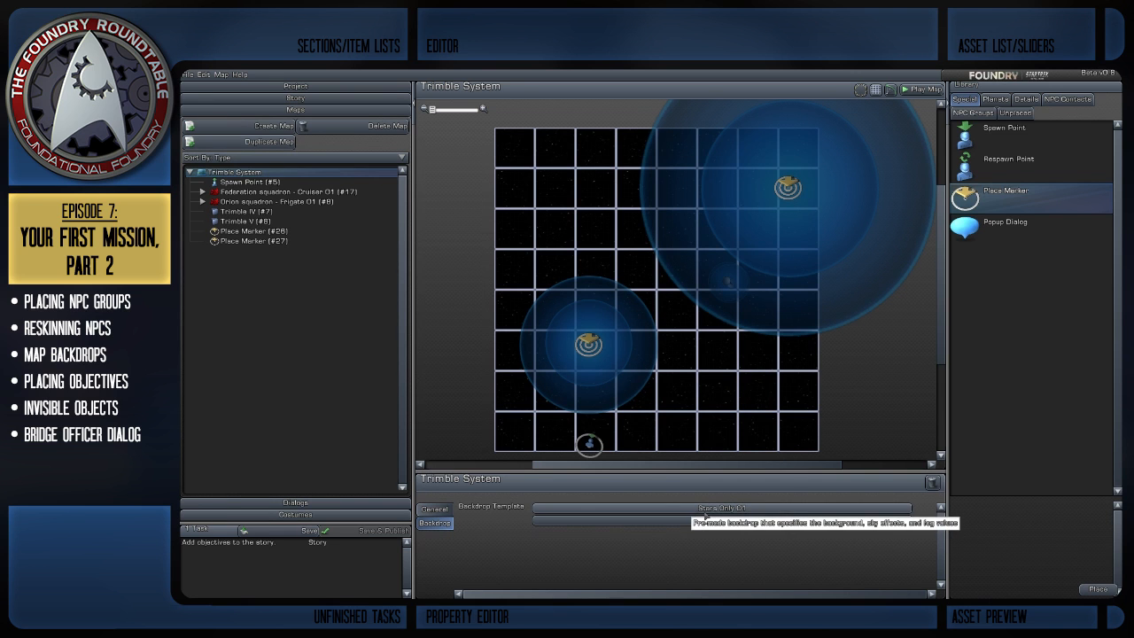
pyautogui.click(706, 510)
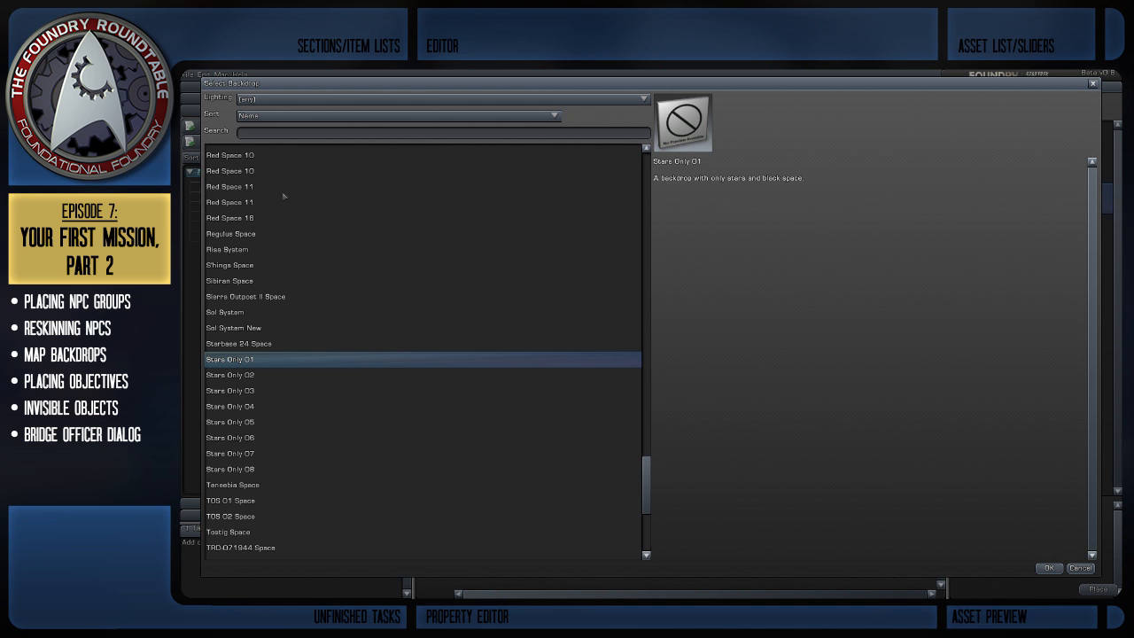
pyautogui.scroll(3, 297, 307)
pyautogui.click(260, 260)
pyautogui.scroll(6, 344, 358)
pyautogui.scroll(3, 342, 351)
pyautogui.click(249, 282)
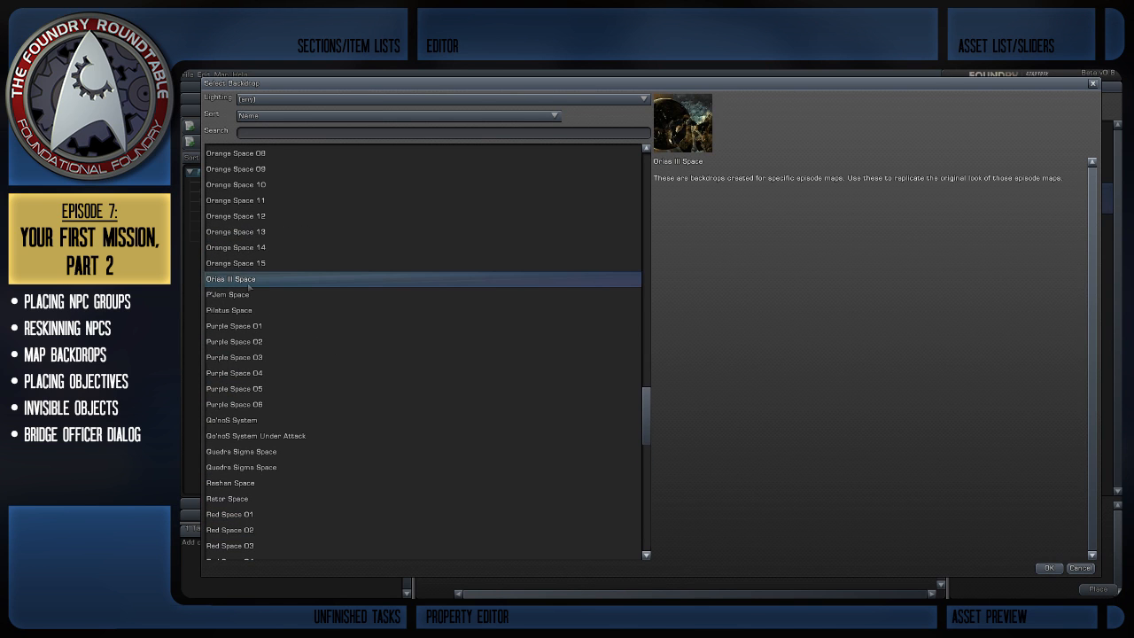
pyautogui.click(267, 294)
pyautogui.click(266, 310)
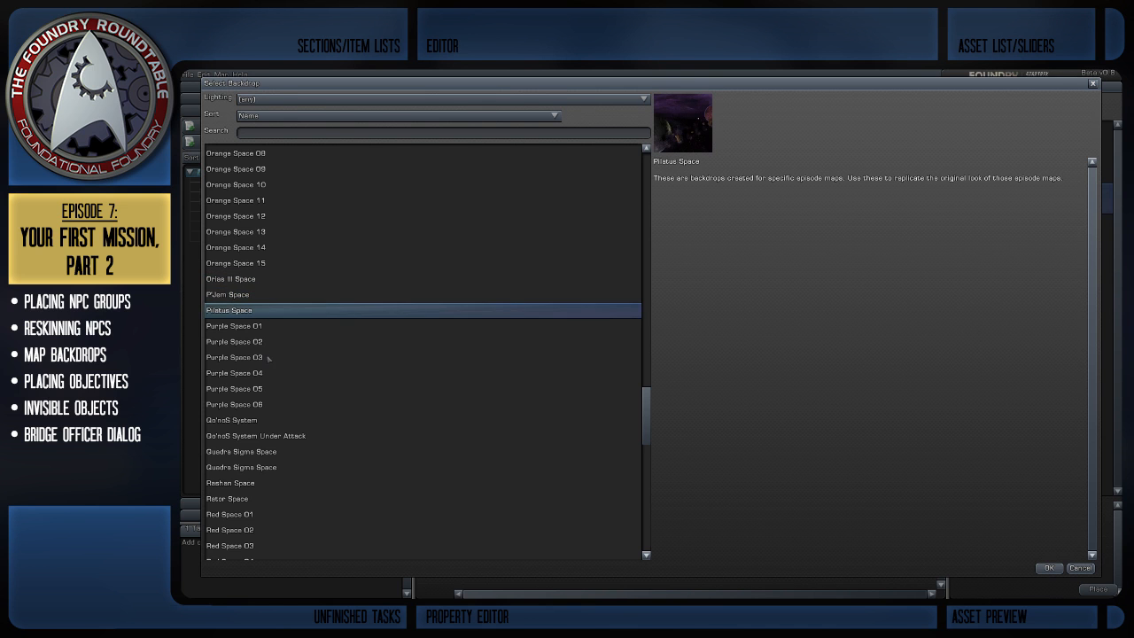
pyautogui.scroll(5, 280, 369)
pyautogui.scroll(12, 284, 372)
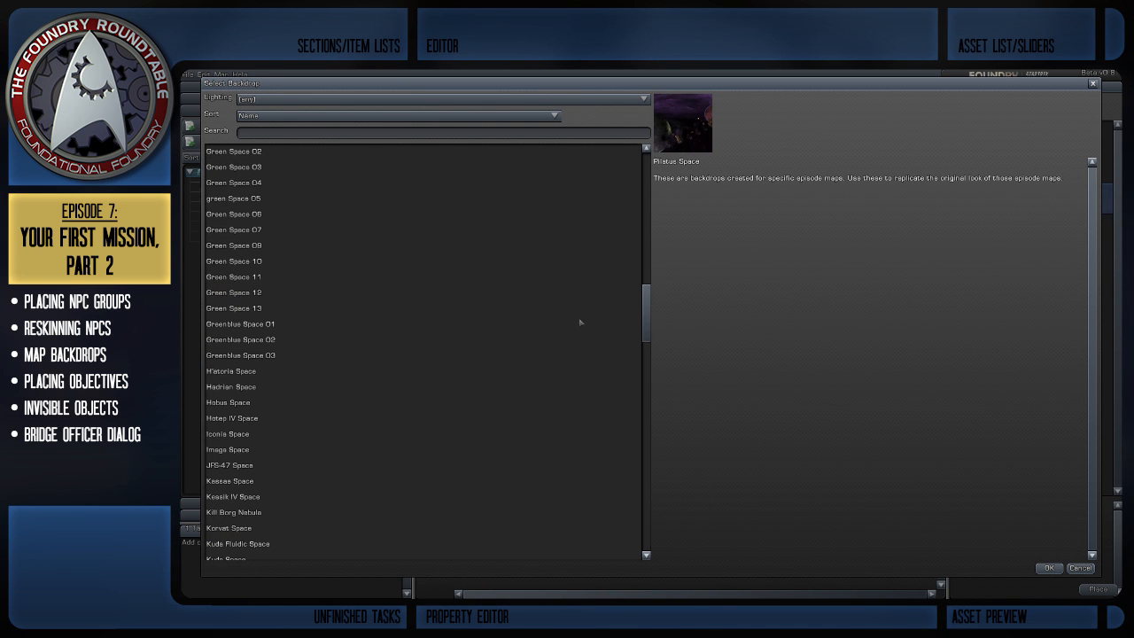
# Set the Trimble System map's backdrop template to Trimble Space.
pyautogui.moveTo(644, 321); pyautogui.dragTo(669, 574)
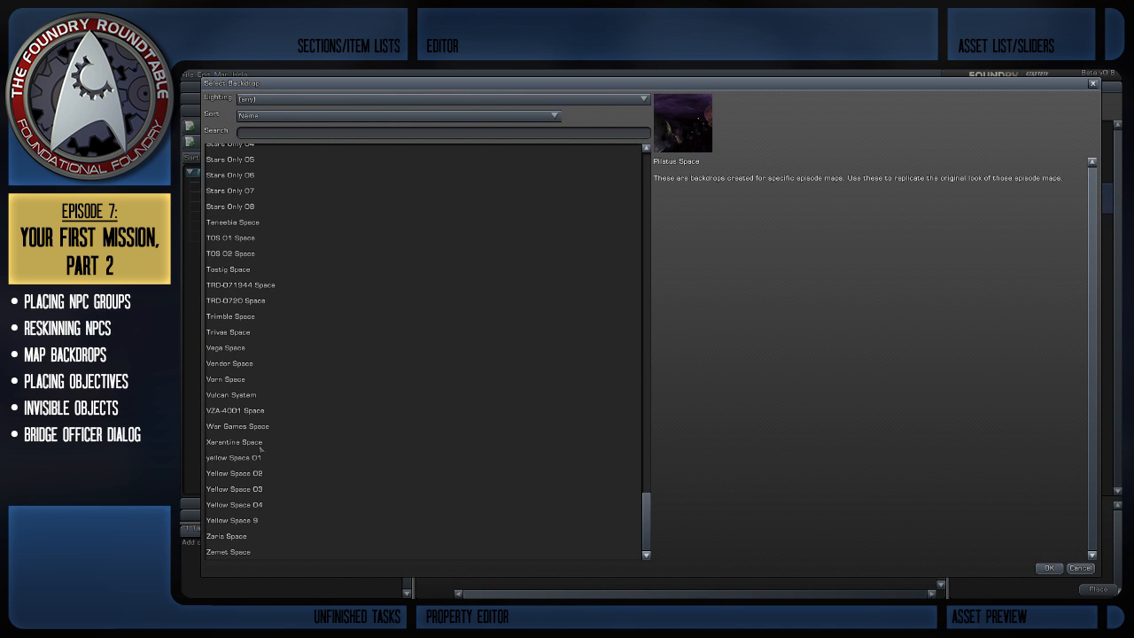
pyautogui.click(235, 363)
pyautogui.click(244, 317)
pyautogui.moveTo(700, 152)
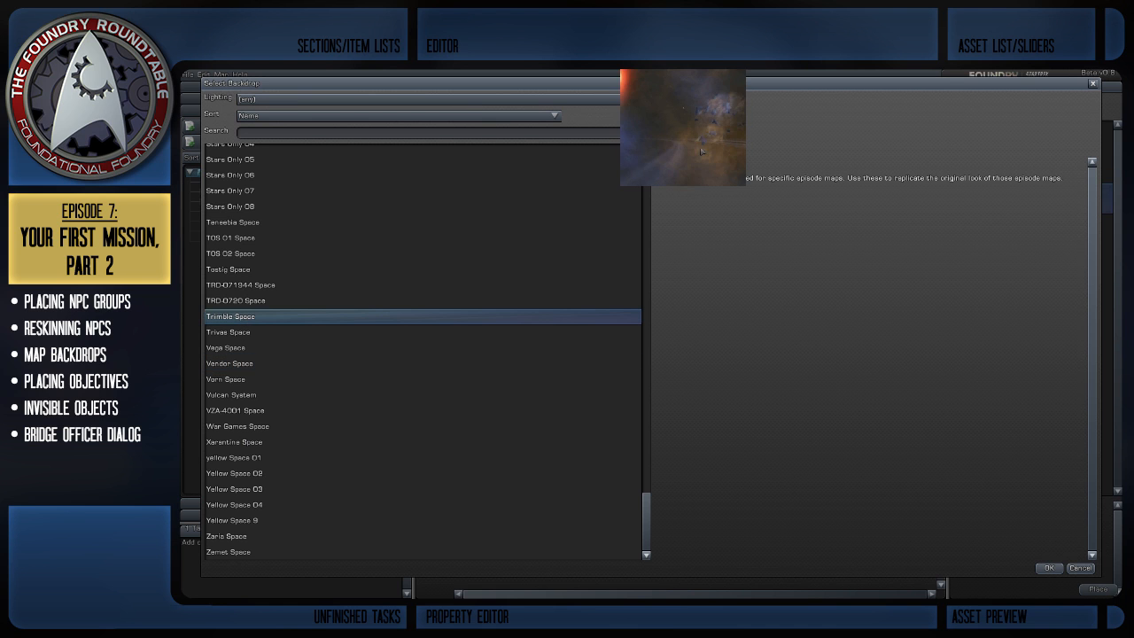
pyautogui.scroll(3, 496, 274)
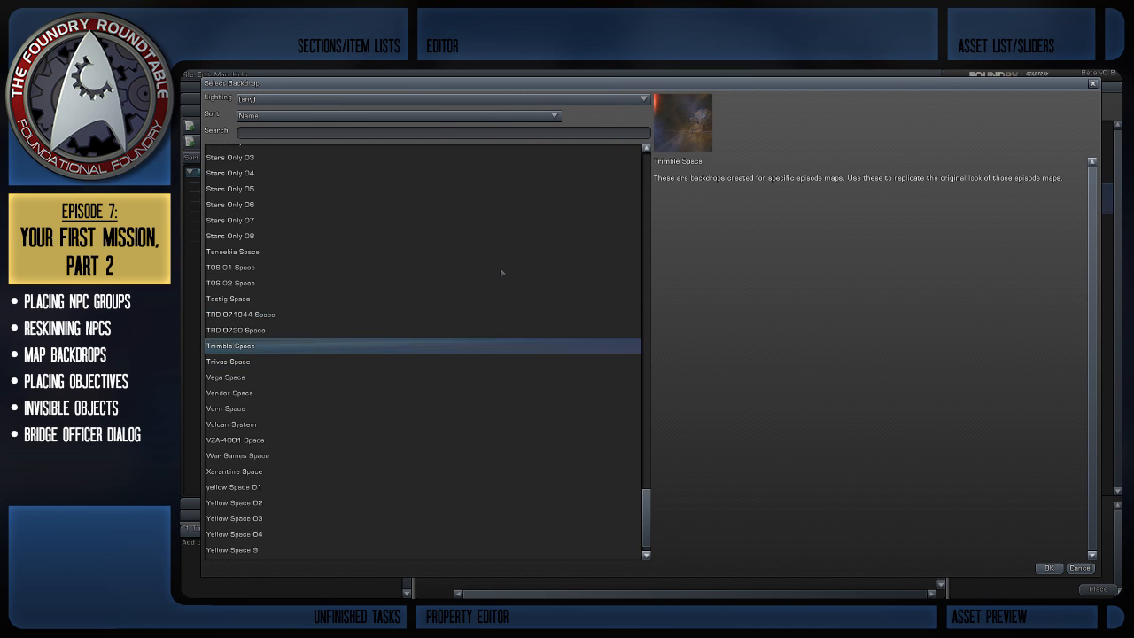
pyautogui.scroll(1, 480, 287)
pyautogui.moveTo(673, 131)
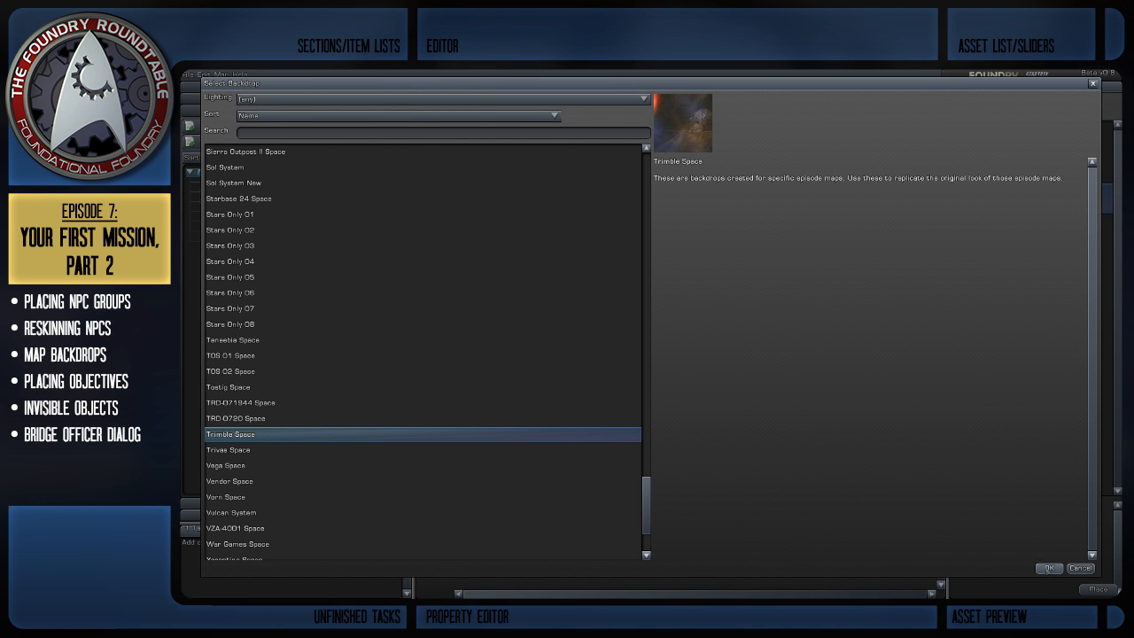
pyautogui.click(1048, 567)
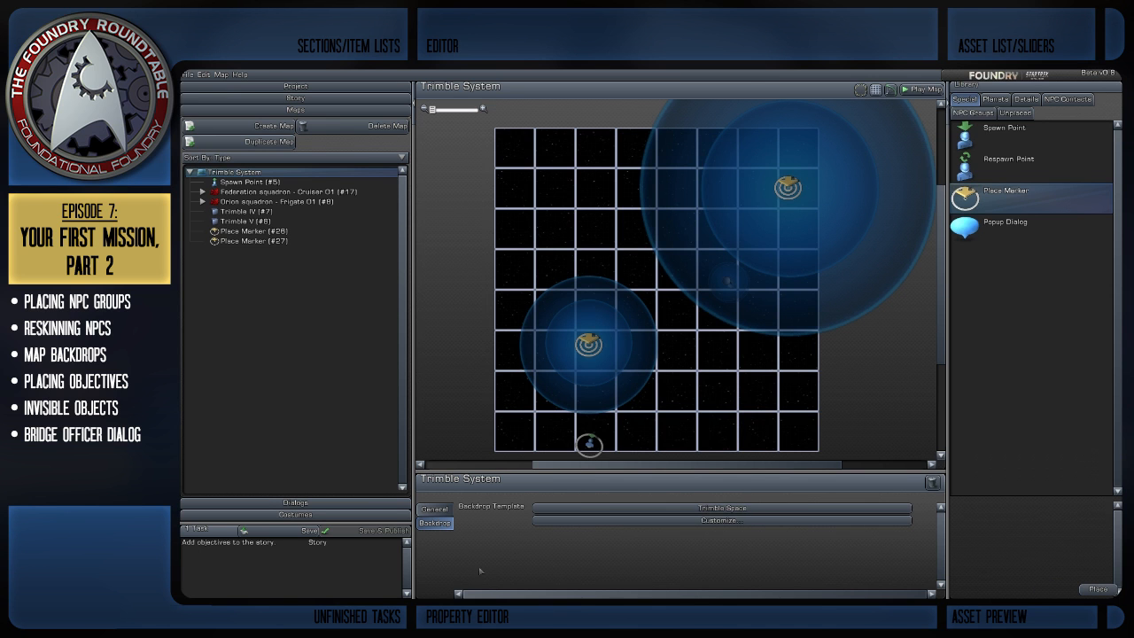
# Open the Trimble Space backdrop for customization, then clear the customizations.
pyautogui.click(747, 521)
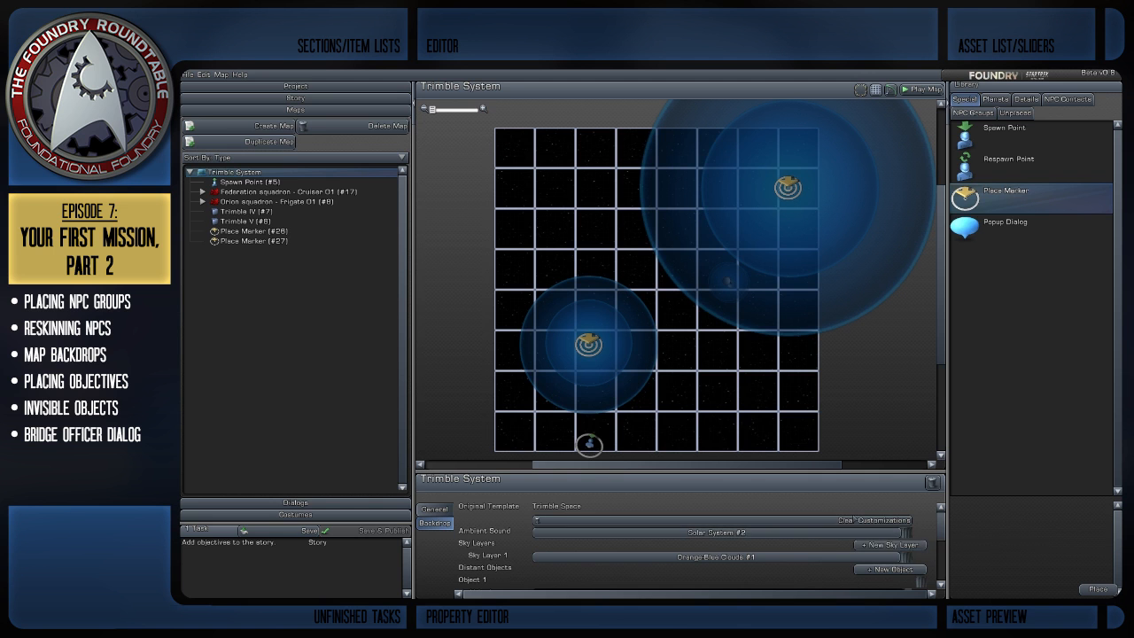
pyautogui.click(853, 520)
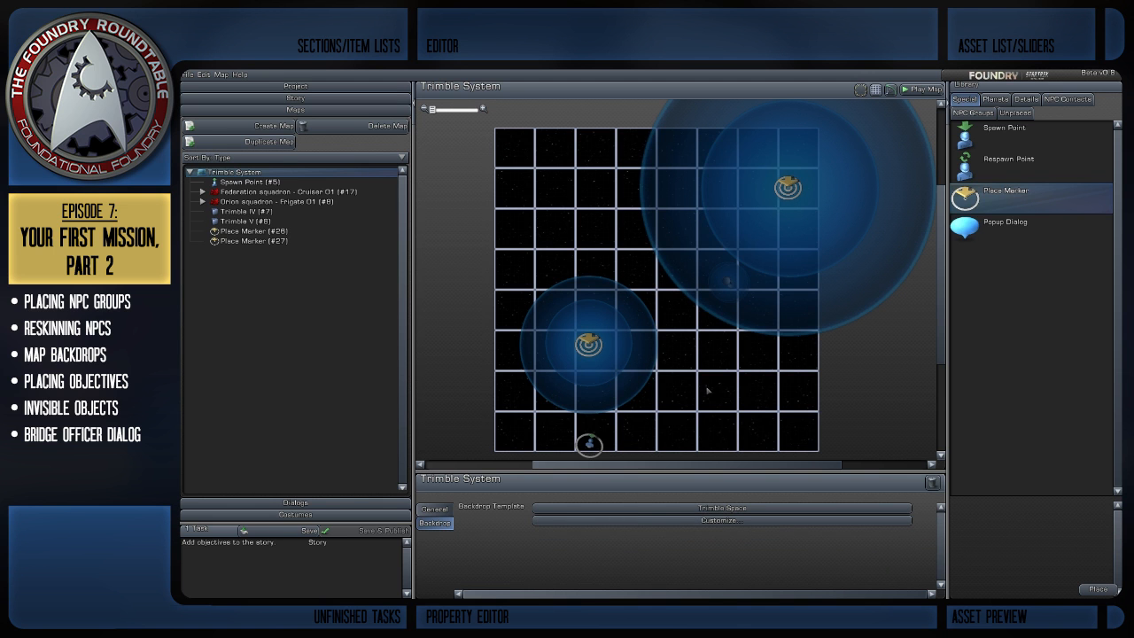
pyautogui.scroll(2, 704, 393)
pyautogui.moveTo(700, 398); pyautogui.dragTo(735, 364, button='right')
pyautogui.scroll(-2, 747, 315)
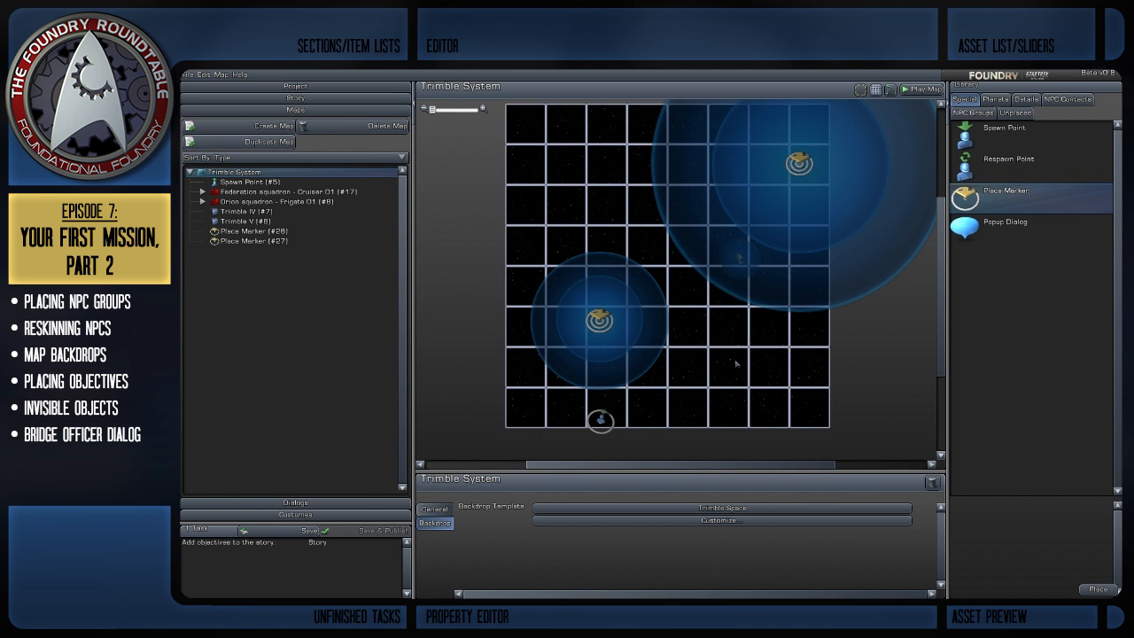
pyautogui.scroll(2, 708, 412)
pyautogui.moveTo(713, 404); pyautogui.dragTo(744, 380, button='right')
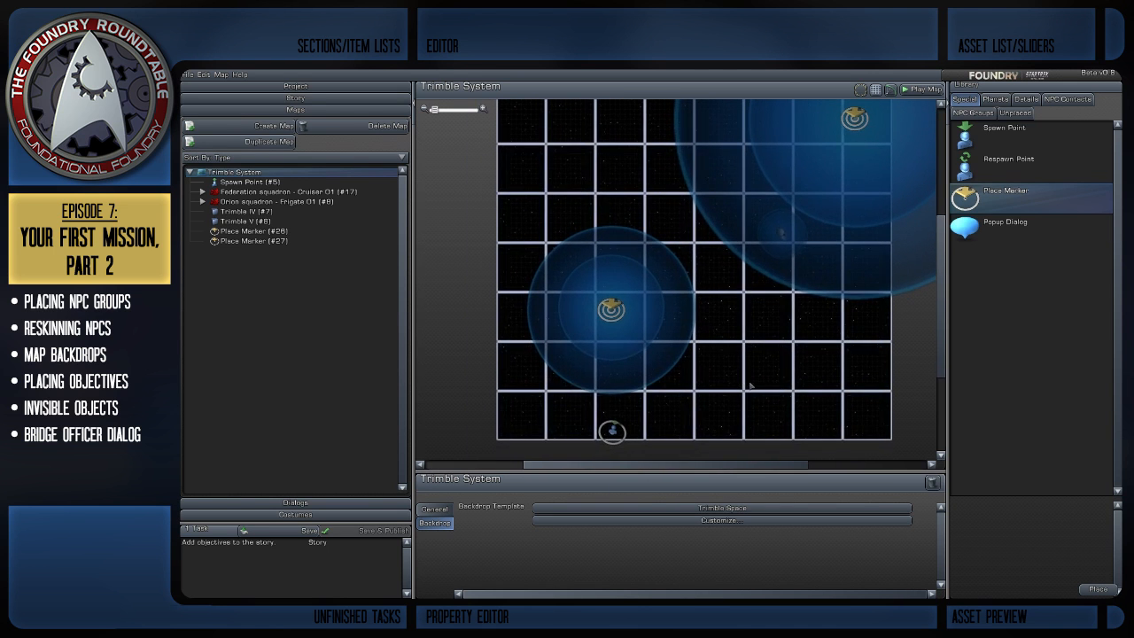
pyautogui.scroll(-3, 749, 384)
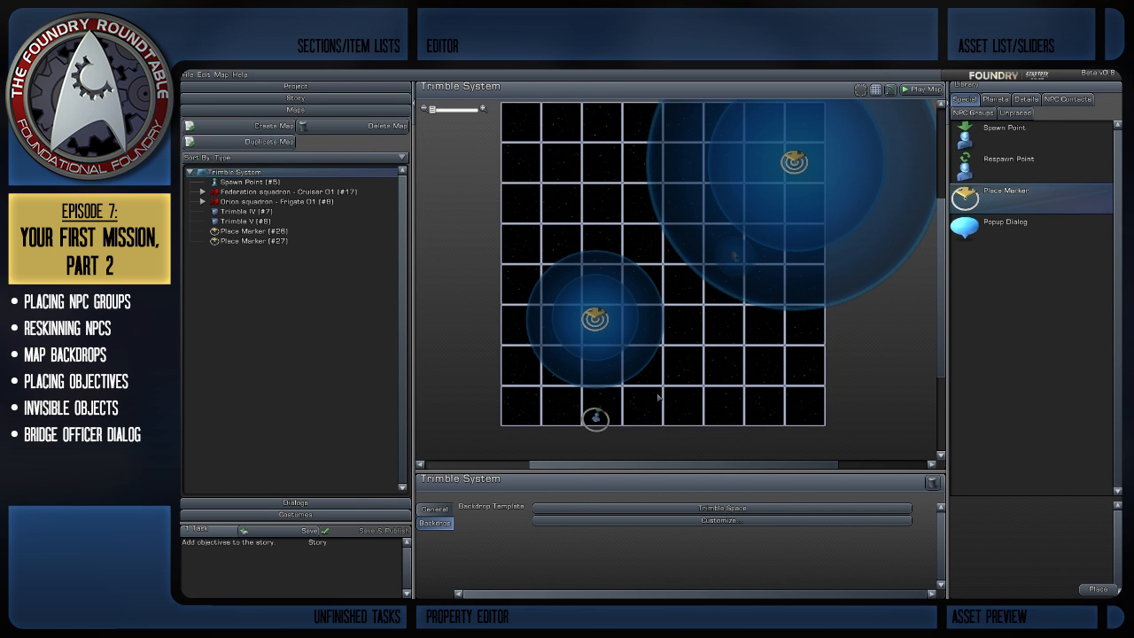
pyautogui.moveTo(715, 369); pyautogui.dragTo(691, 377, button='right')
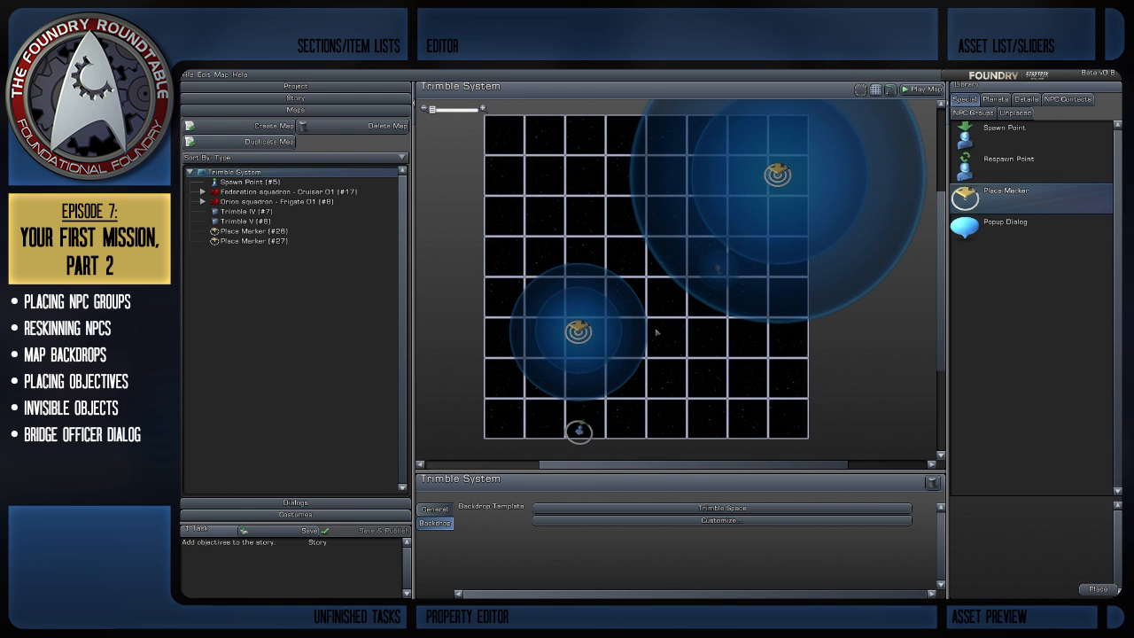
pyautogui.scroll(1, 661, 377)
pyautogui.scroll(-1, 693, 397)
pyautogui.scroll(1, 706, 405)
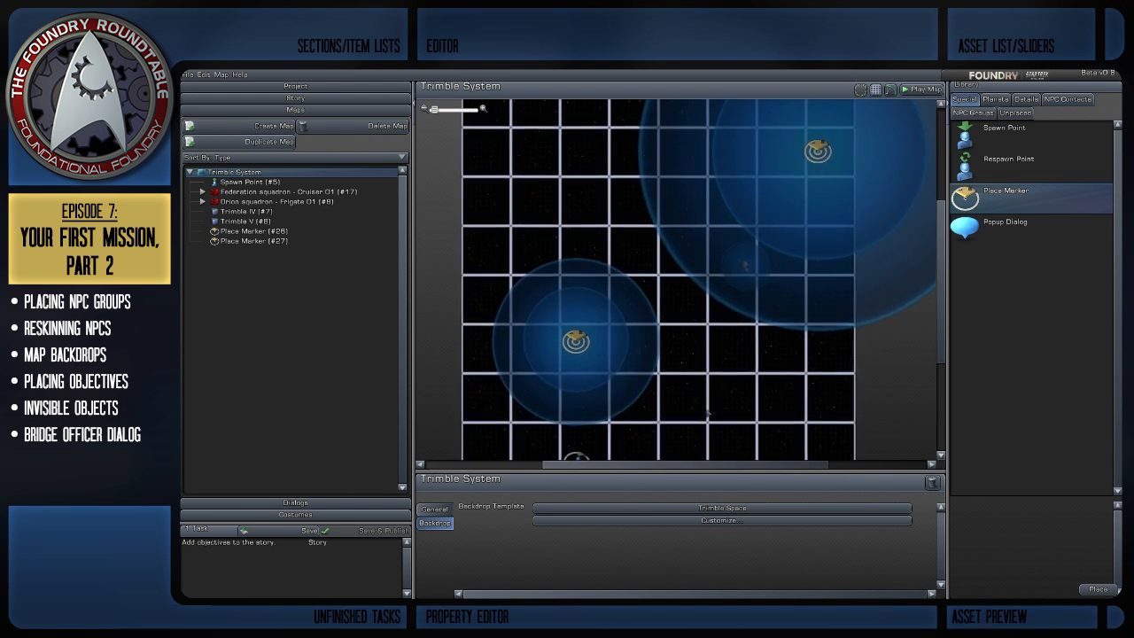
pyautogui.scroll(-1, 709, 400)
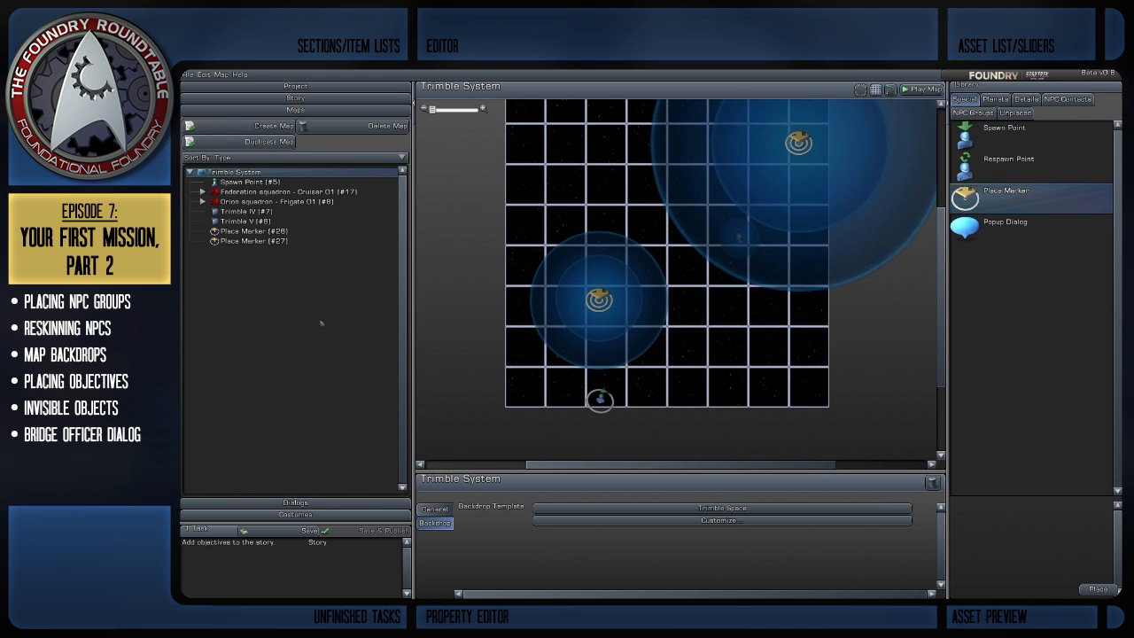
pyautogui.click(443, 396)
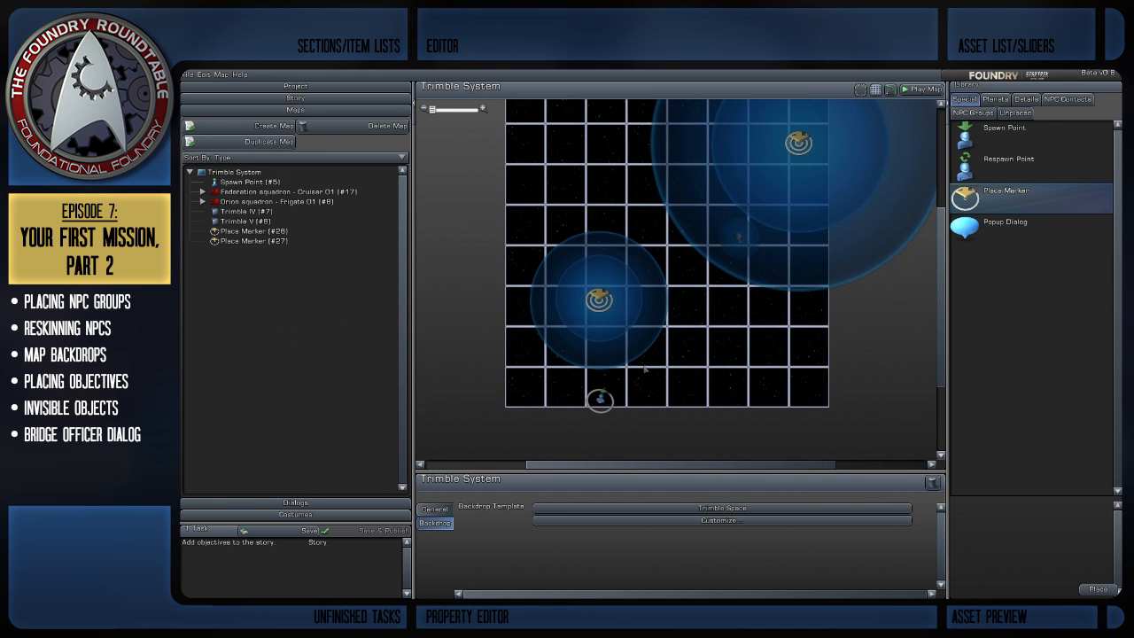
pyautogui.click(234, 171)
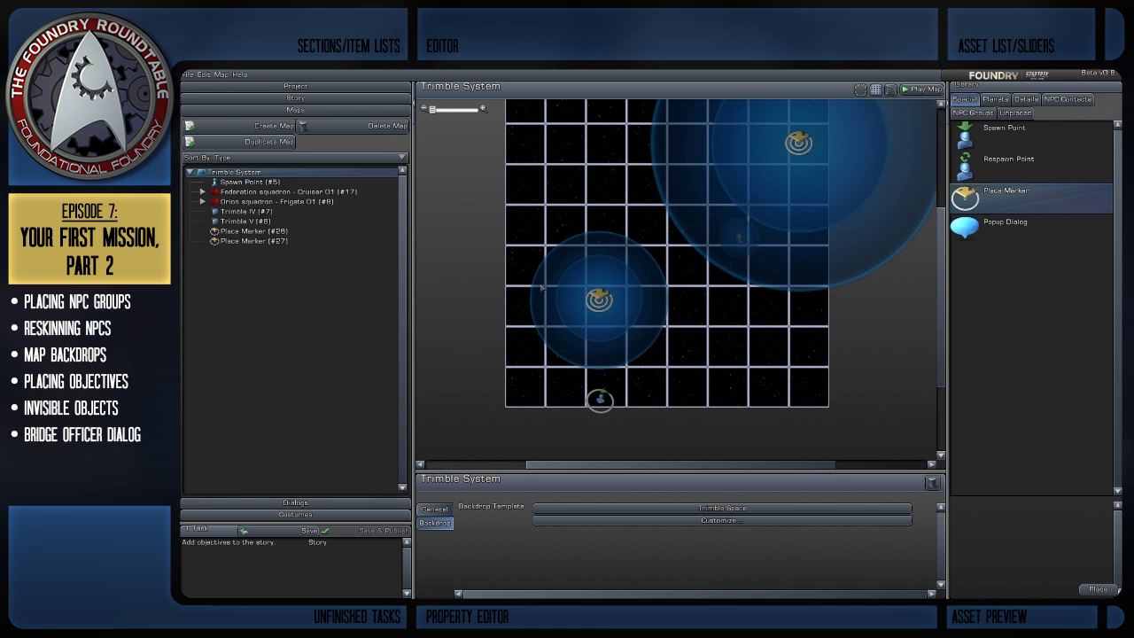
pyautogui.moveTo(517, 226); pyautogui.dragTo(501, 232, button='right')
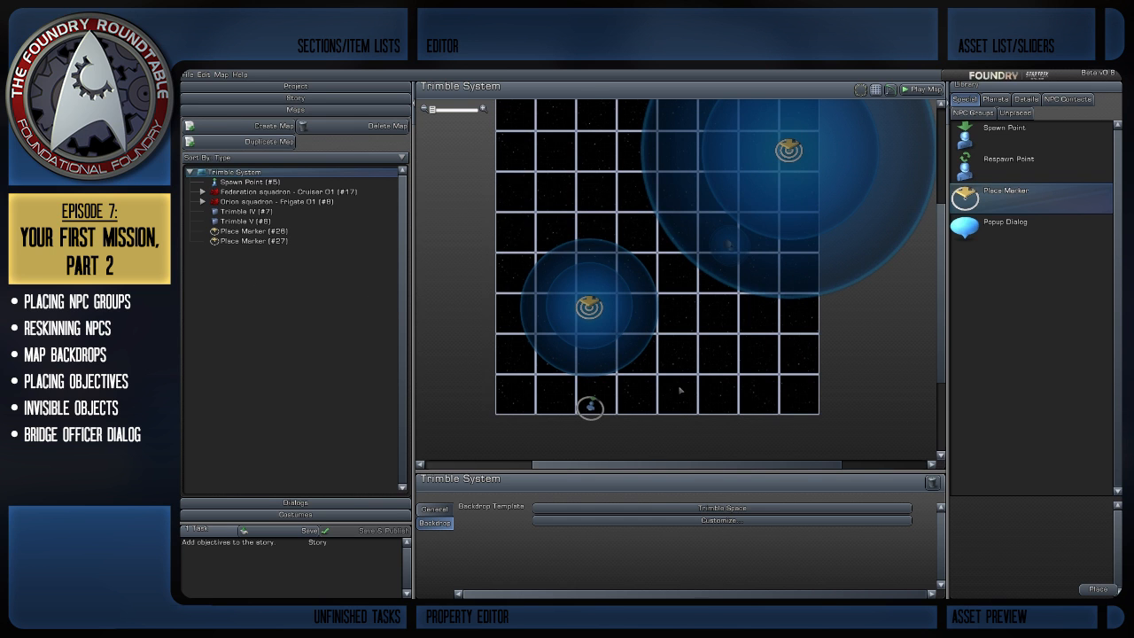
# Add a Reach Marker task to the Trimble System map in the mission story.
pyautogui.click(314, 98)
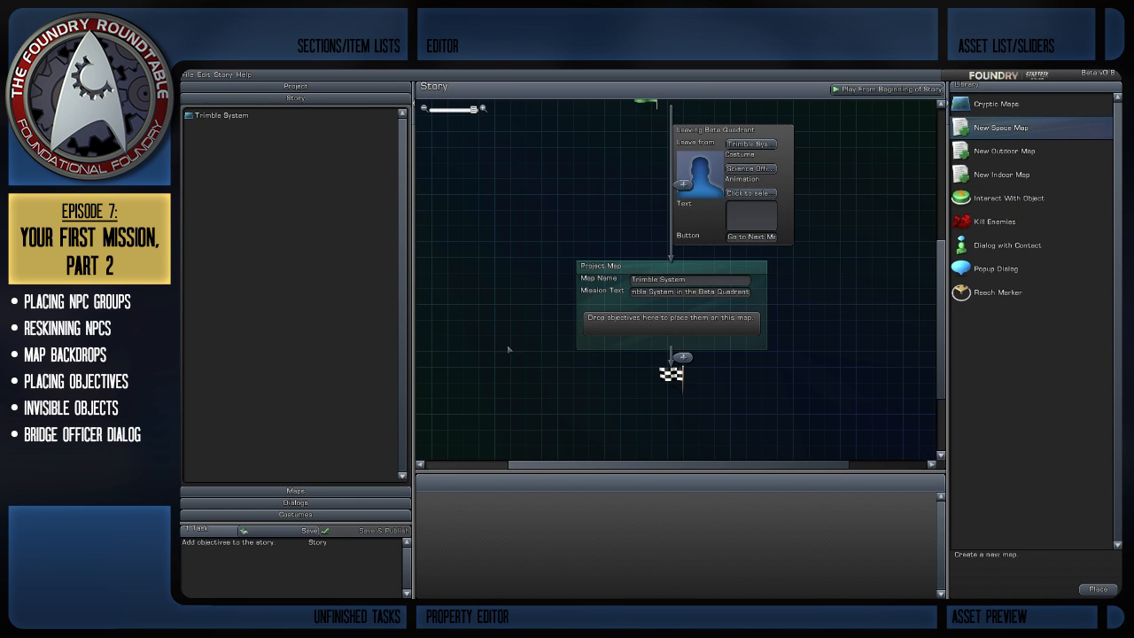
pyautogui.moveTo(496, 343); pyautogui.dragTo(453, 361, button='right')
pyautogui.moveTo(747, 413); pyautogui.dragTo(772, 389, button='right')
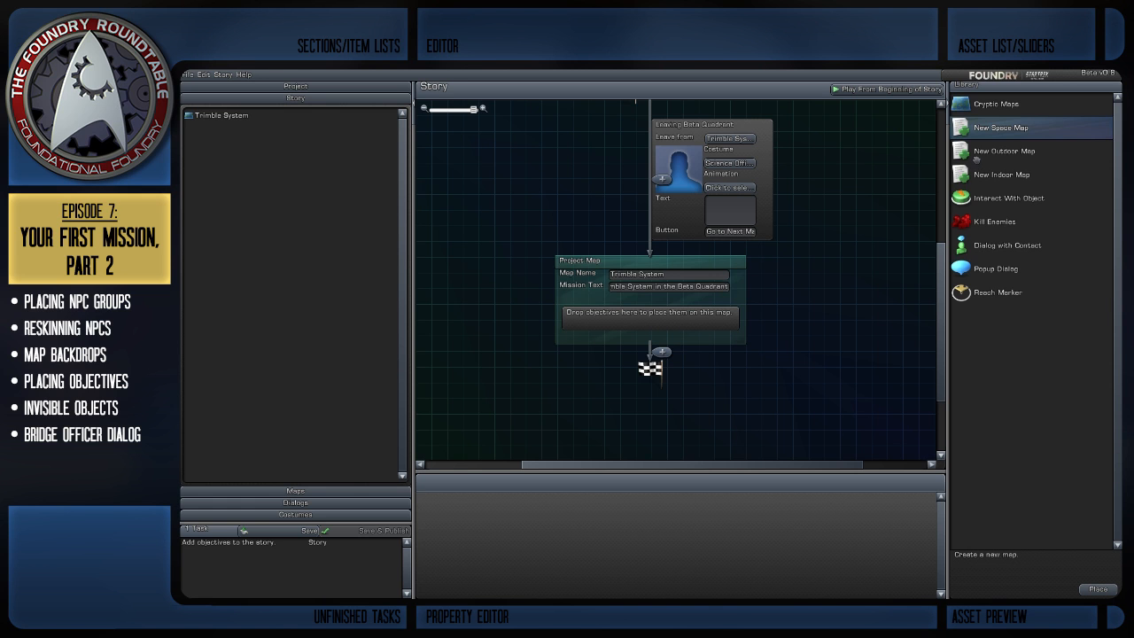
pyautogui.click(992, 293)
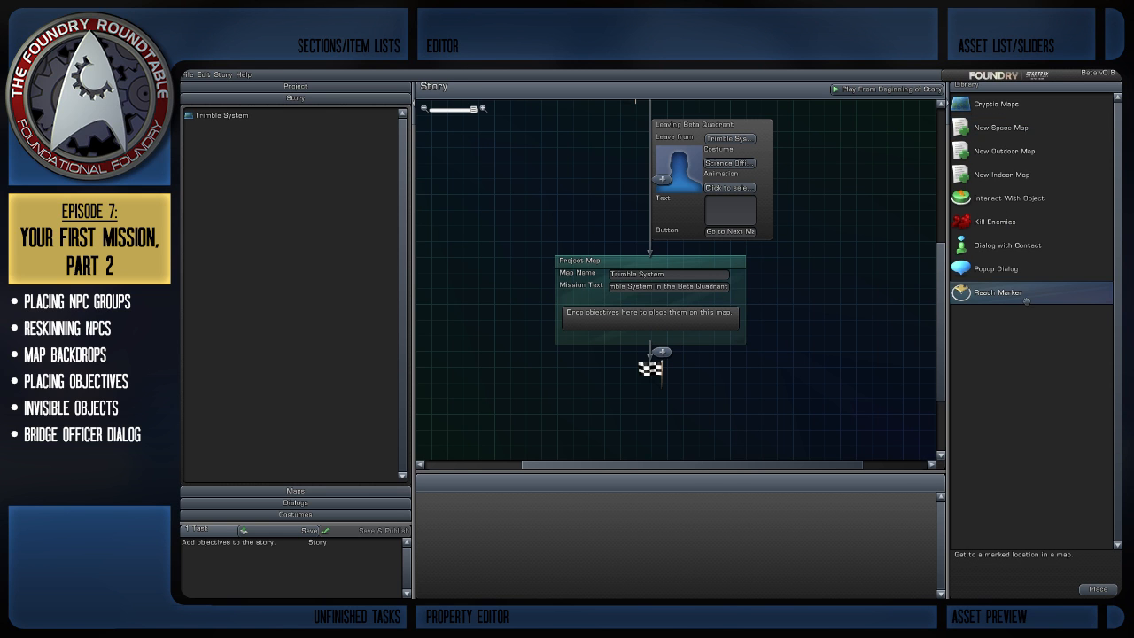
pyautogui.moveTo(1018, 296)
pyautogui.mouseDown()
pyautogui.moveTo(673, 309)
pyautogui.moveTo(679, 330)
pyautogui.mouseUp()
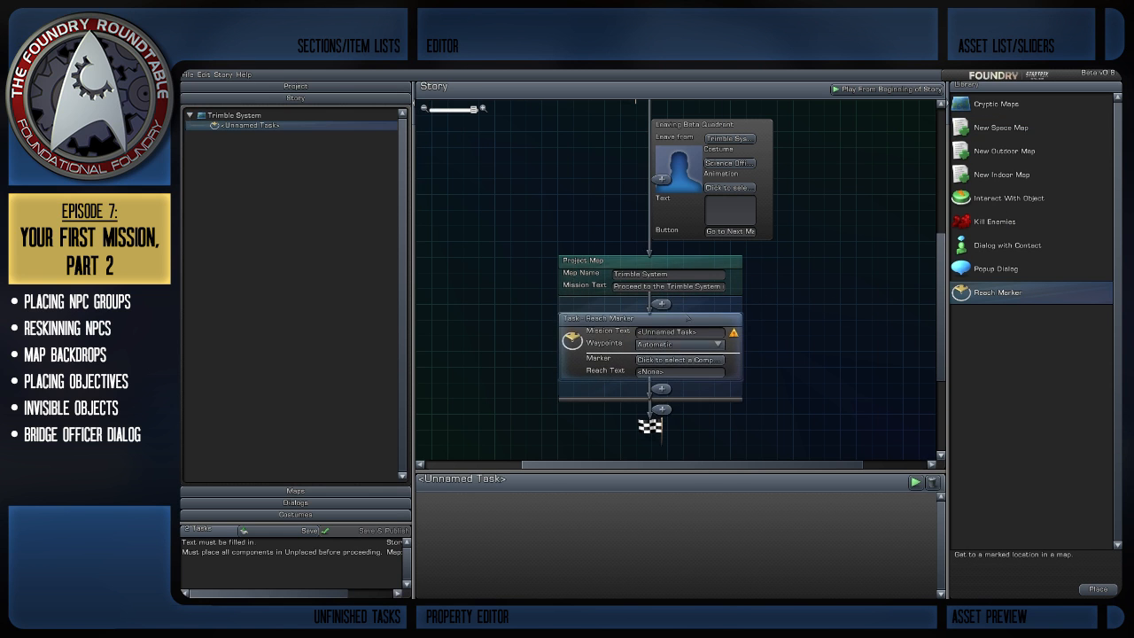
# Set the Reach Marker task's mission text to "Approach Trimble IV" and assign Place Marker (#27) as its marker.
pyautogui.click(717, 333)
pyautogui.write('Approach ')
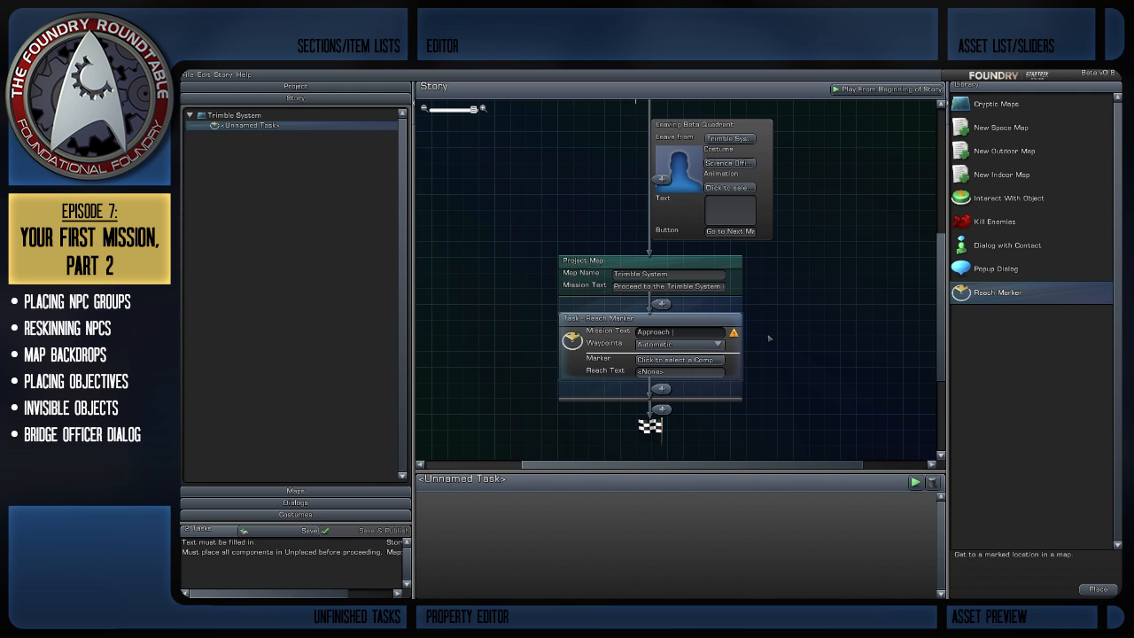
pyautogui.write('T')
pyautogui.write('rimbl')
pyautogui.write('e M')
pyautogui.click(697, 361)
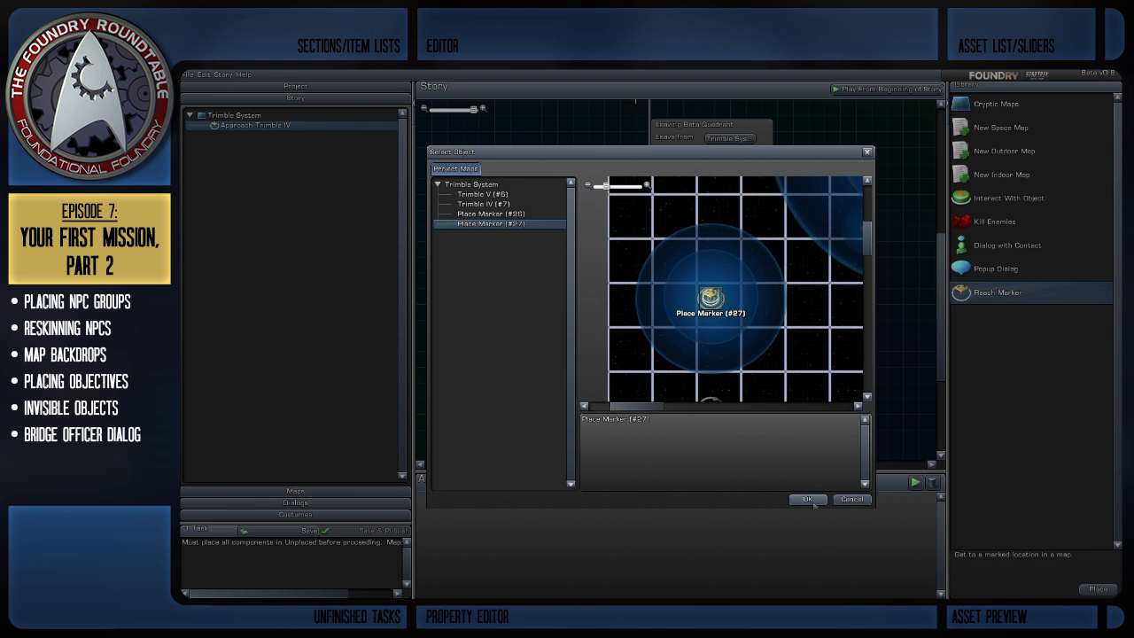
pyautogui.click(806, 500)
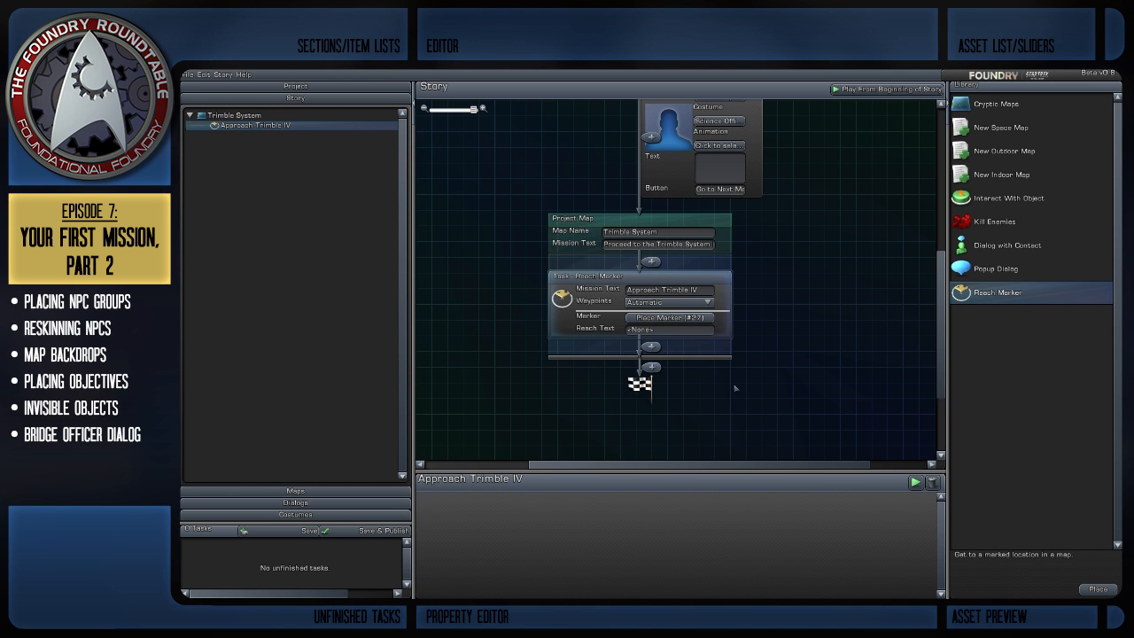
# Add an Interact With Object task after the Reach Marker task and set its mission text to "Scan the Area".
pyautogui.moveTo(809, 386); pyautogui.dragTo(784, 378)
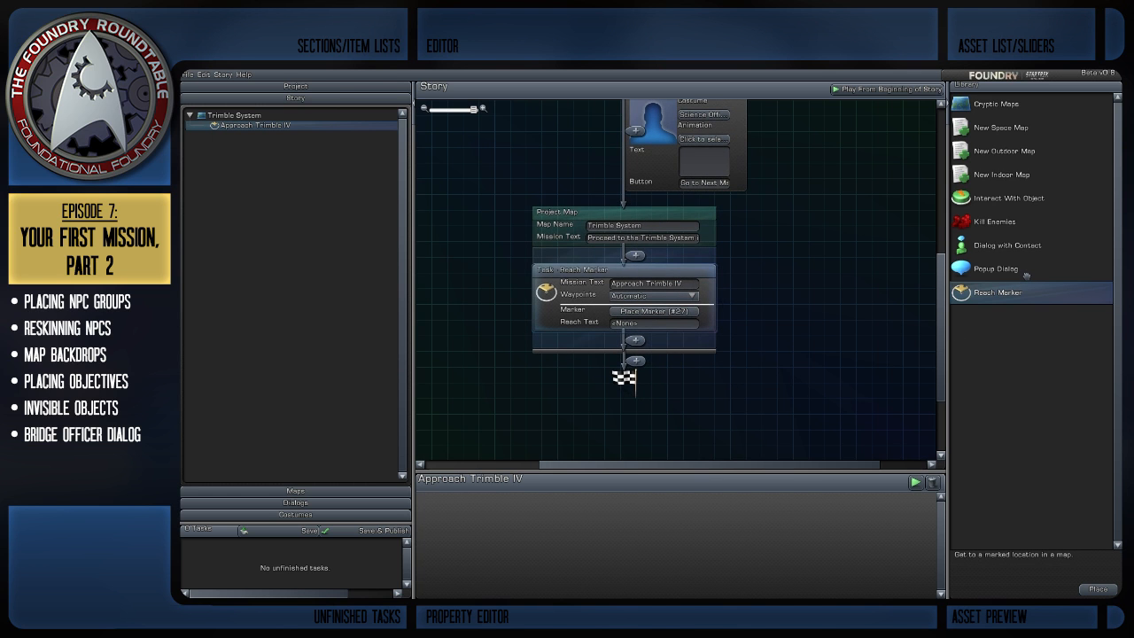
pyautogui.moveTo(830, 339); pyautogui.dragTo(845, 308)
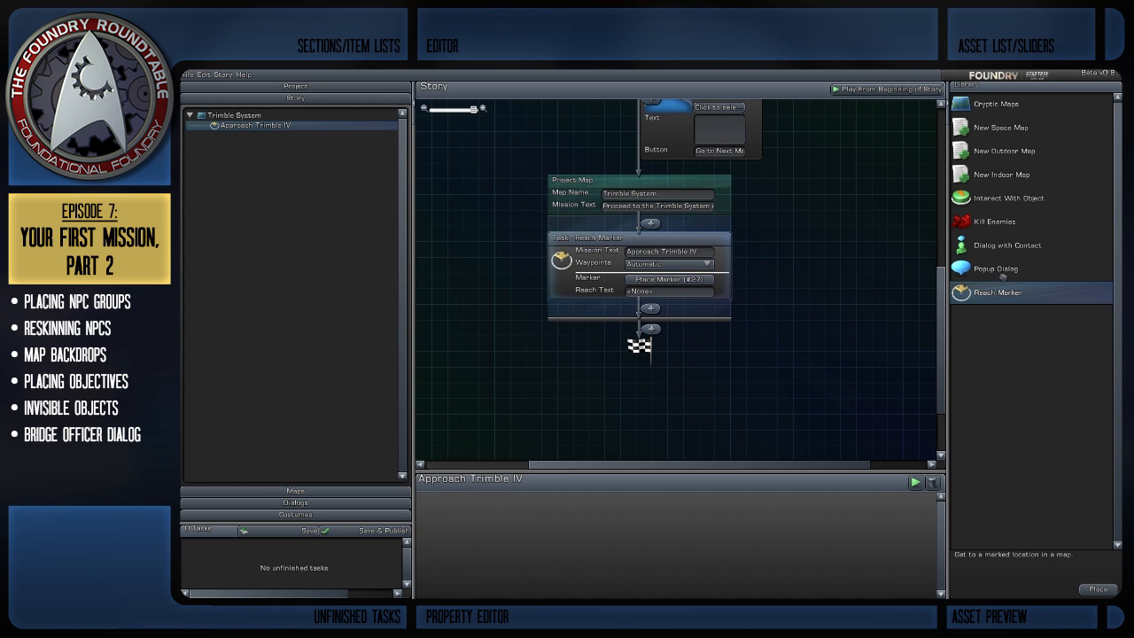
pyautogui.click(1005, 198)
pyautogui.moveTo(1025, 197)
pyautogui.mouseDown()
pyautogui.moveTo(663, 289)
pyautogui.moveTo(643, 310)
pyautogui.mouseUp()
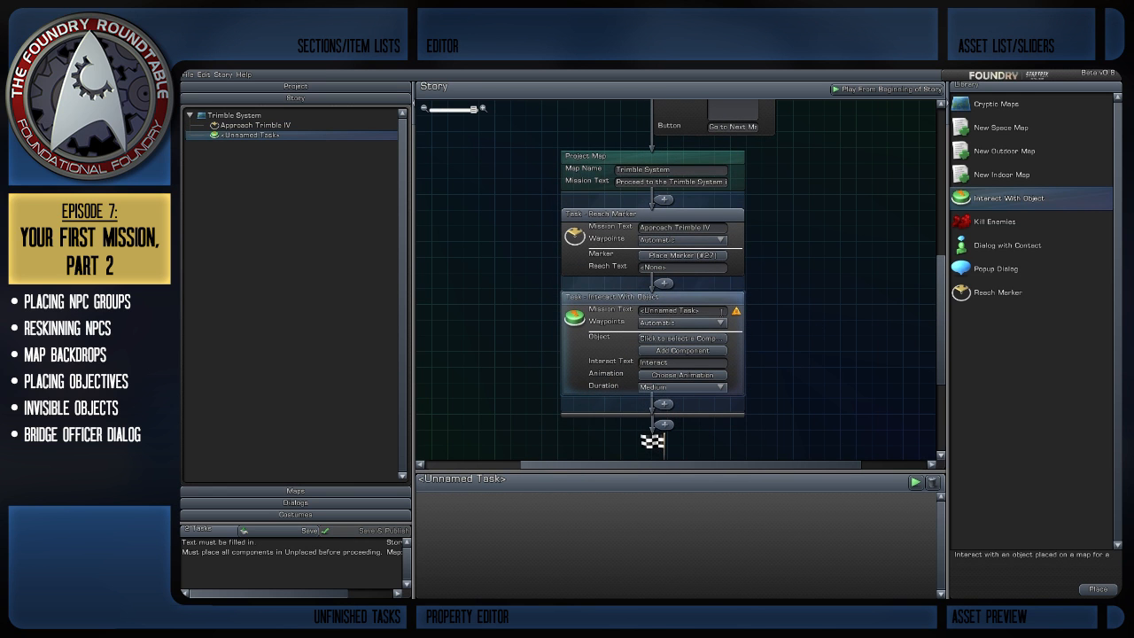
pyautogui.click(718, 311)
pyautogui.write('Sc')
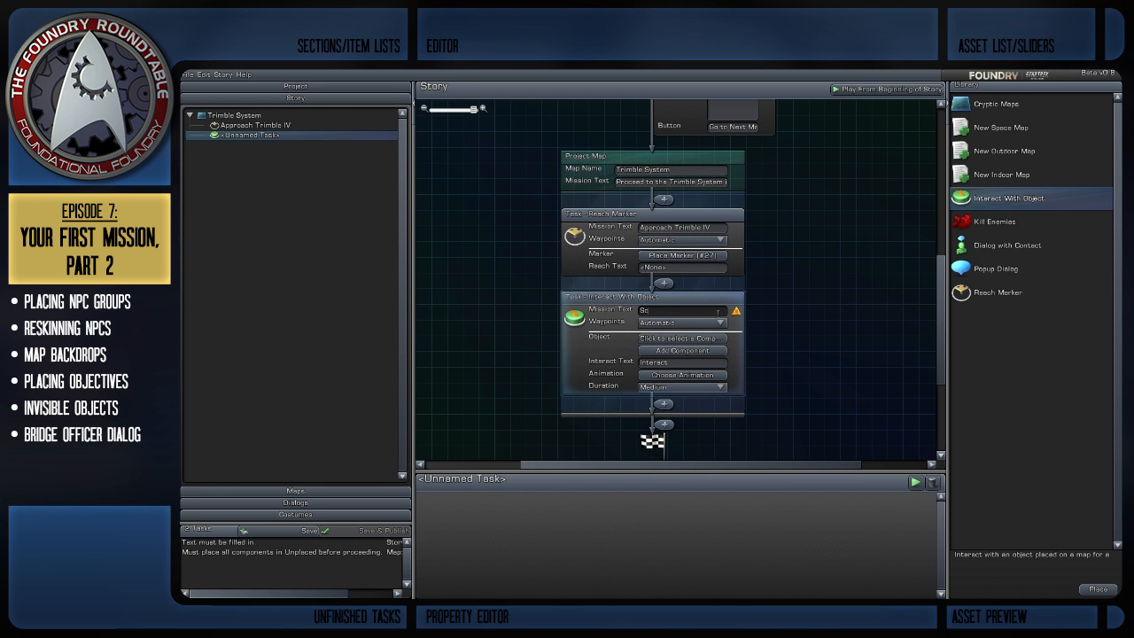
pyautogui.write('an the Area')
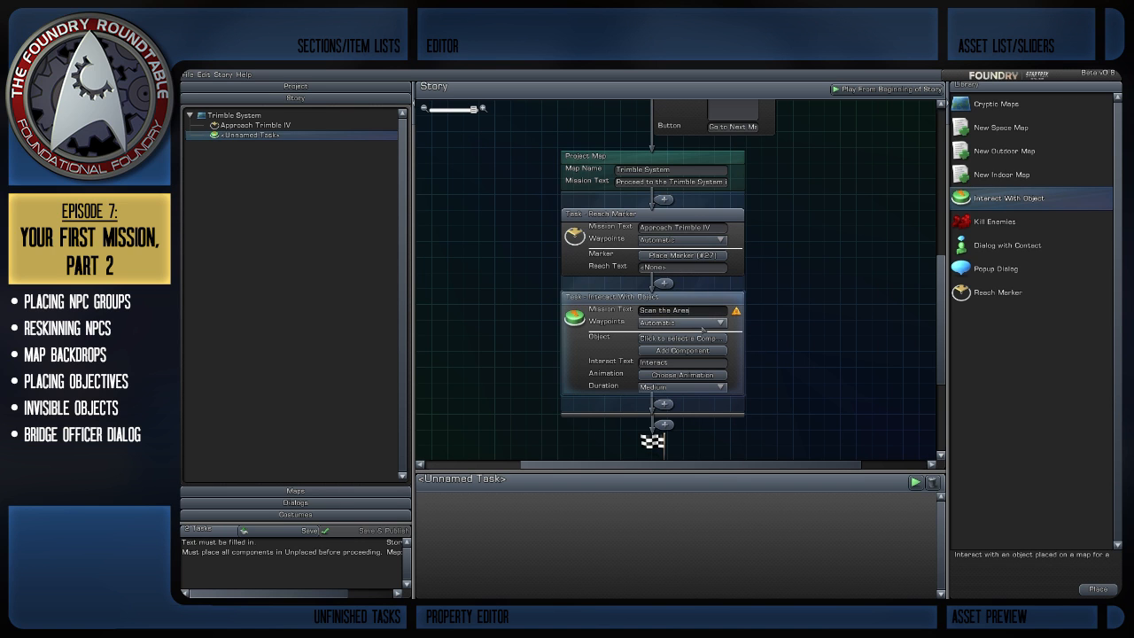
# Set the waypoints of the Scan the Area task to None.
pyautogui.click(710, 325)
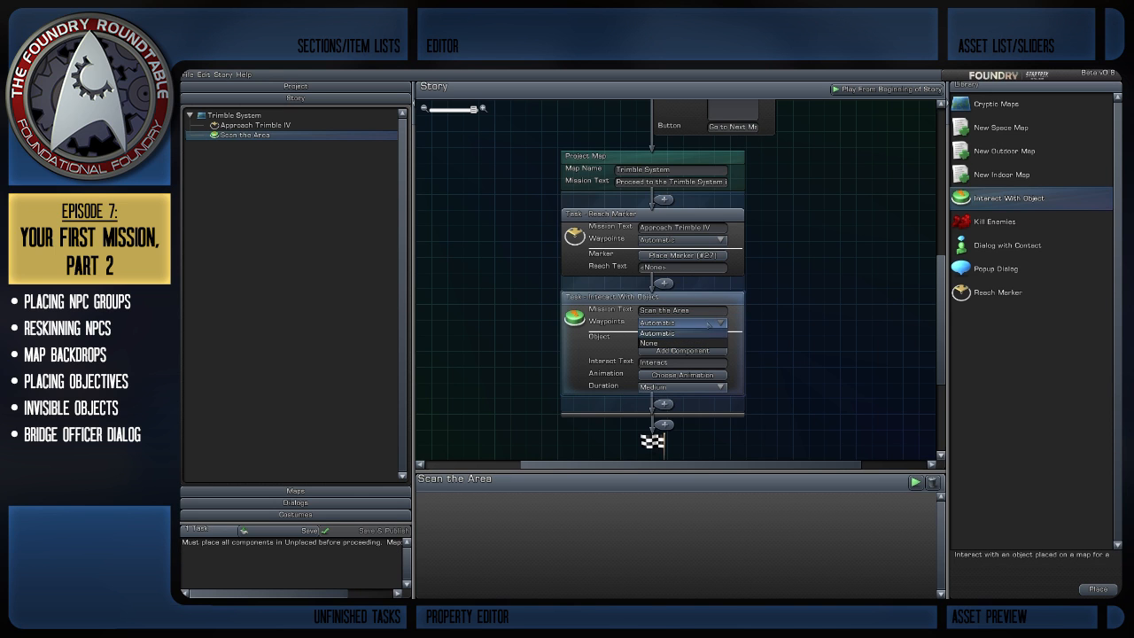
pyautogui.click(693, 345)
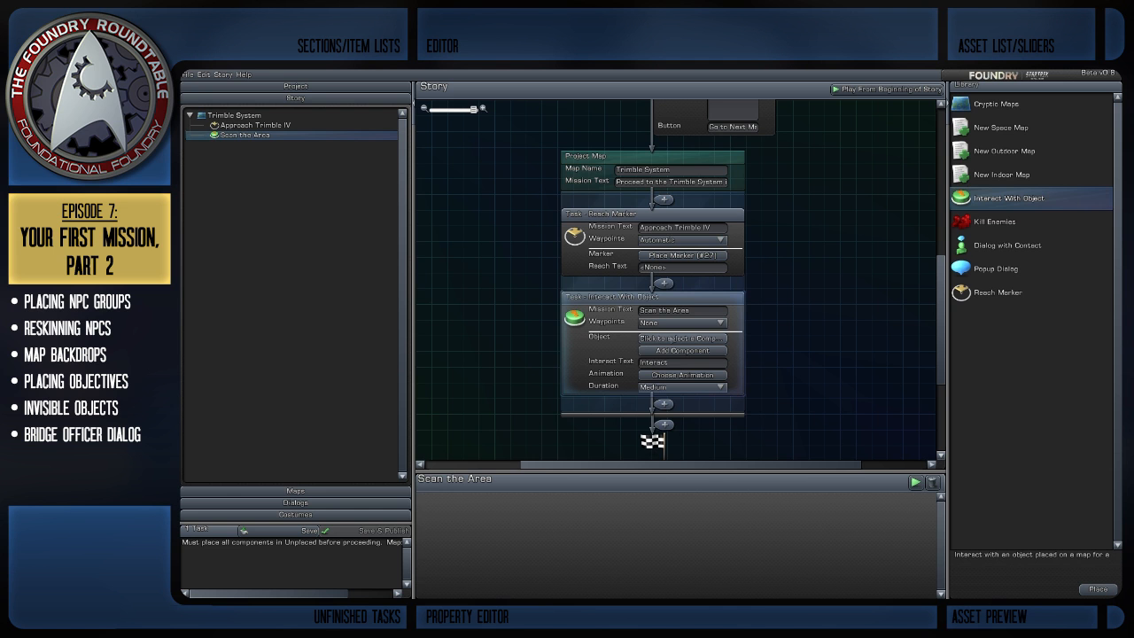
pyautogui.click(682, 339)
pyautogui.click(650, 348)
pyautogui.scroll(-1, 673, 319)
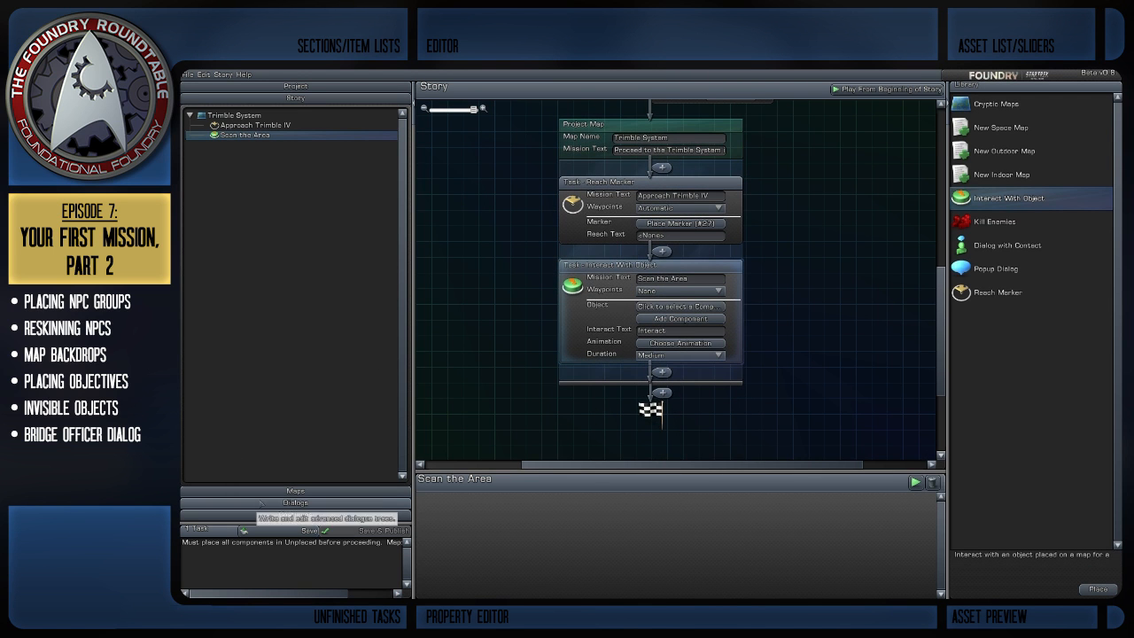
# Search the Trimble System map's detail assets for "inv" and place an Invisible Object - 1000ft on the map.
pyautogui.click(259, 491)
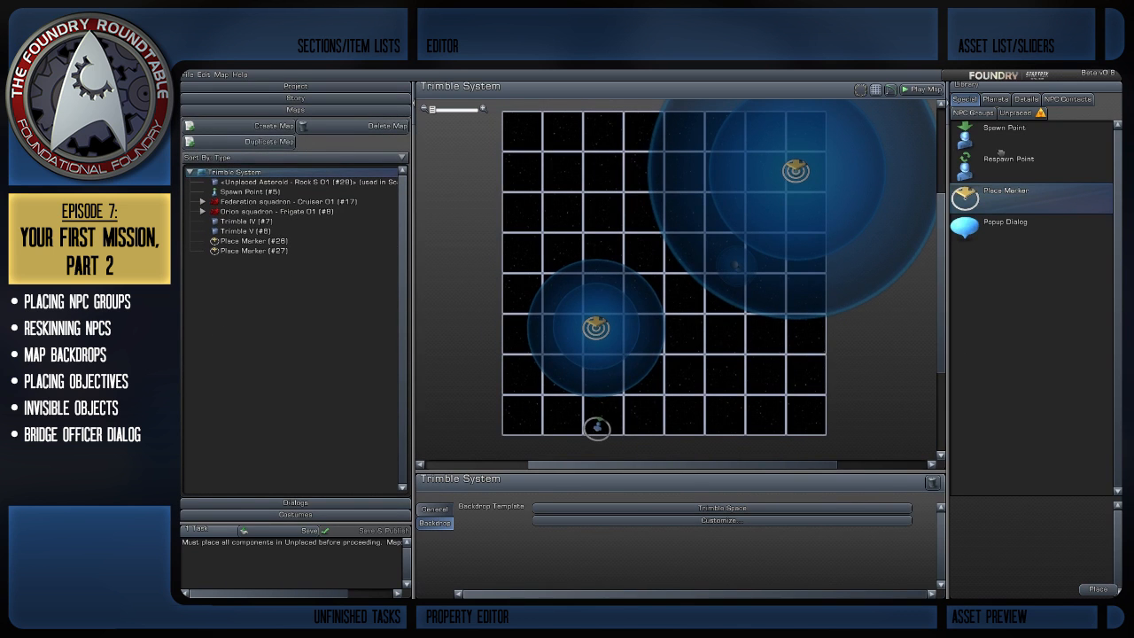
pyautogui.click(994, 98)
pyautogui.click(1025, 98)
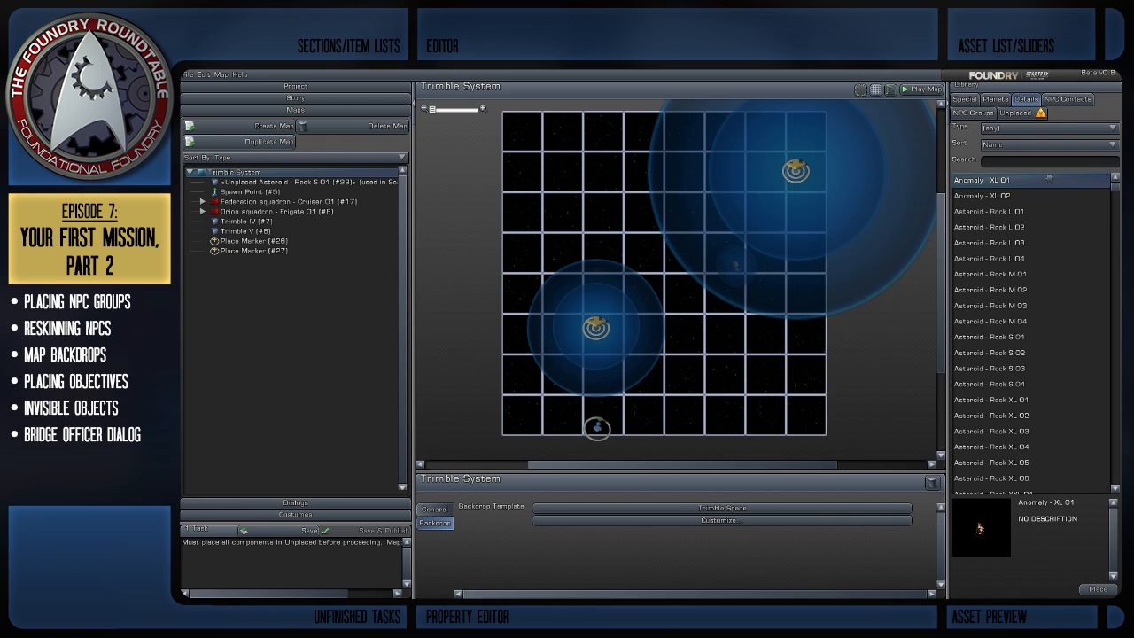
pyautogui.write('inv')
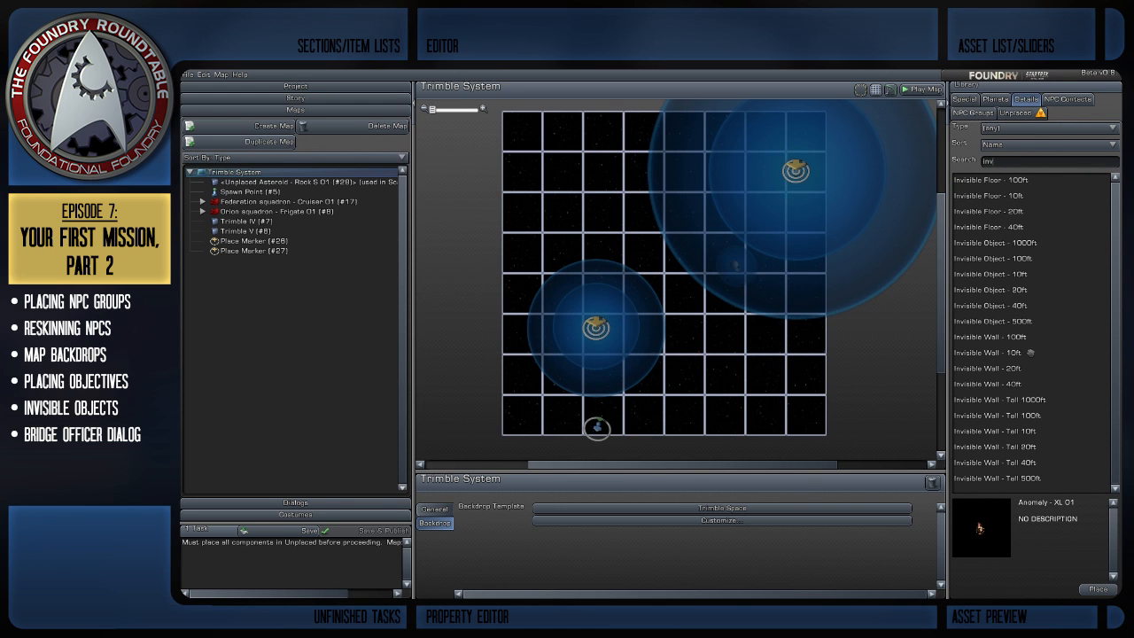
pyautogui.moveTo(1045, 244); pyautogui.dragTo(696, 354)
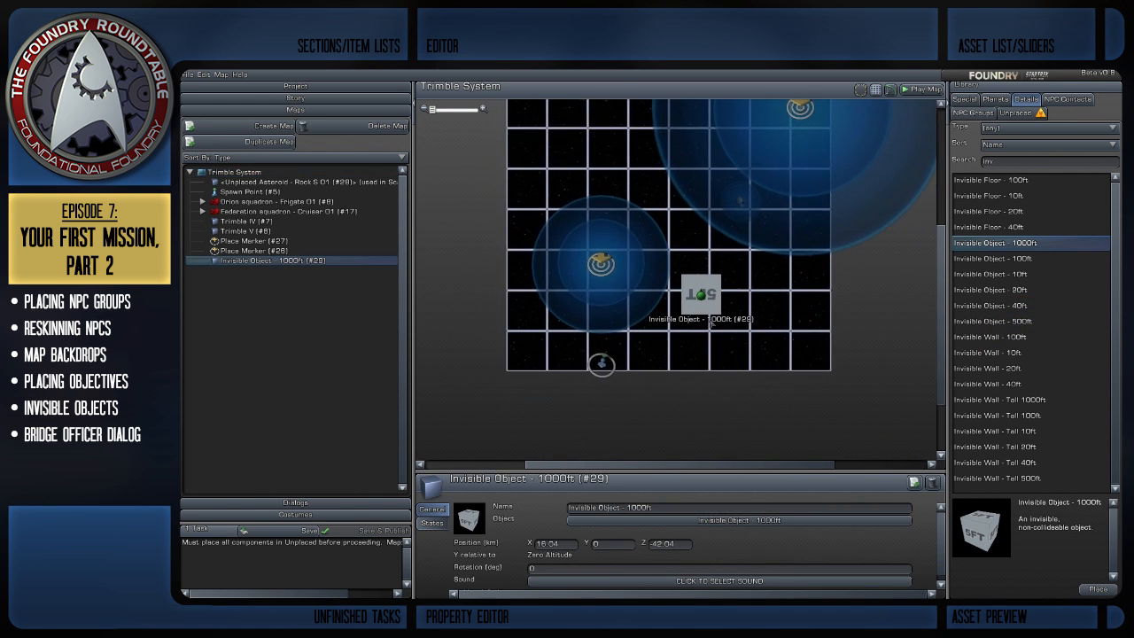
# Move the invisible object beside Trimble IV, at about X -19 and Z -49 km, and rotate it to 150 degrees.
pyautogui.moveTo(704, 294); pyautogui.dragTo(635, 303)
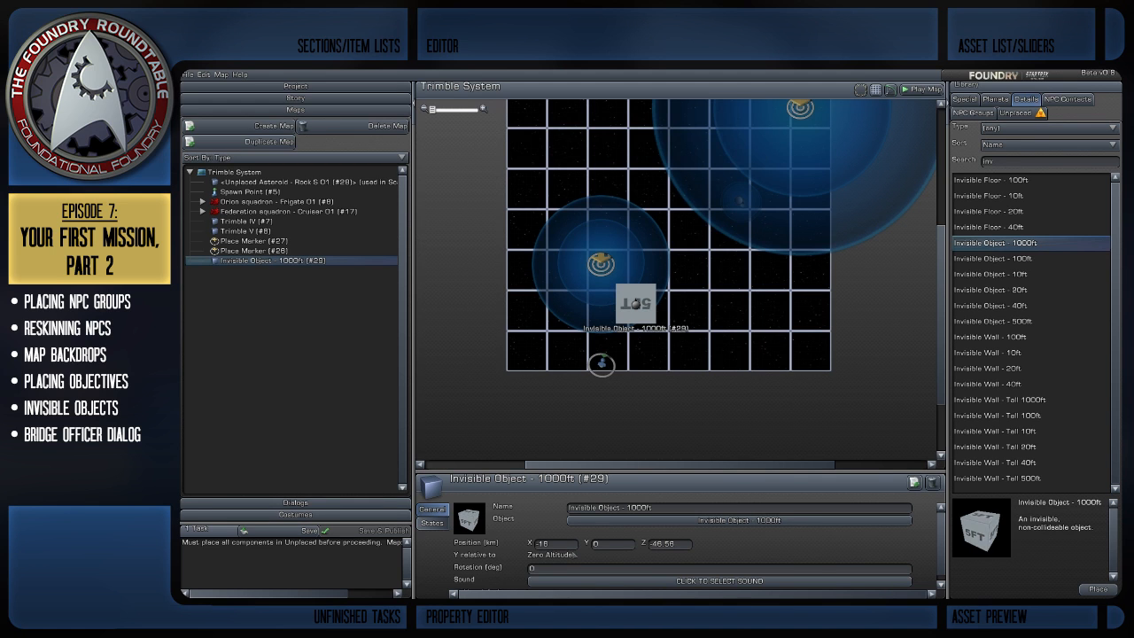
pyautogui.moveTo(635, 303); pyautogui.dragTo(639, 305)
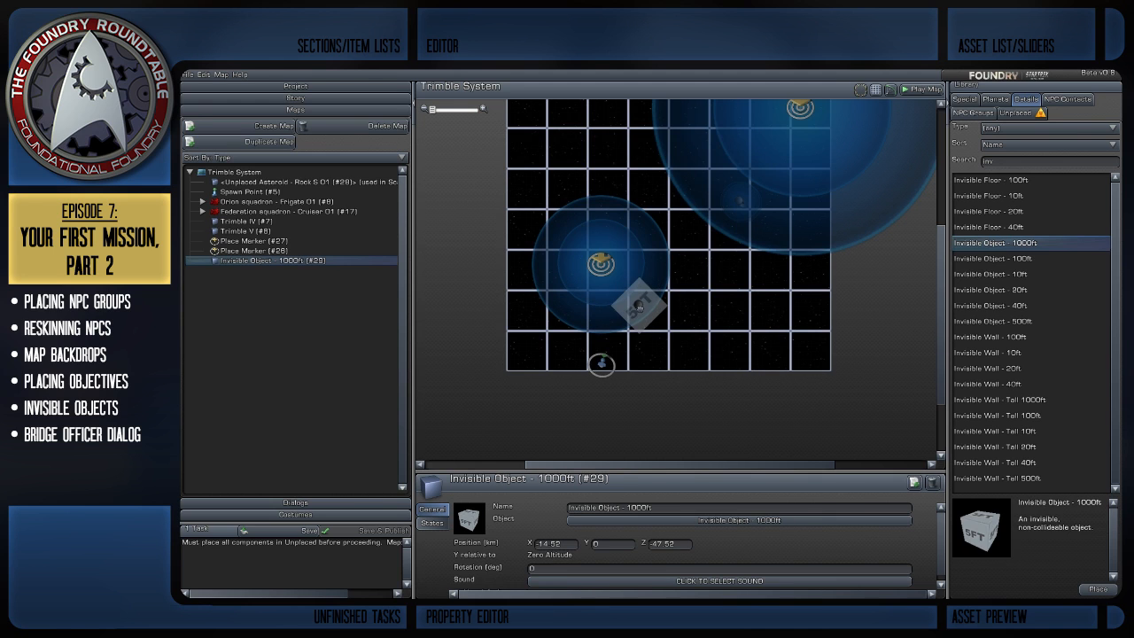
pyautogui.moveTo(640, 306); pyautogui.dragTo(637, 305)
pyautogui.scroll(2, 763, 319)
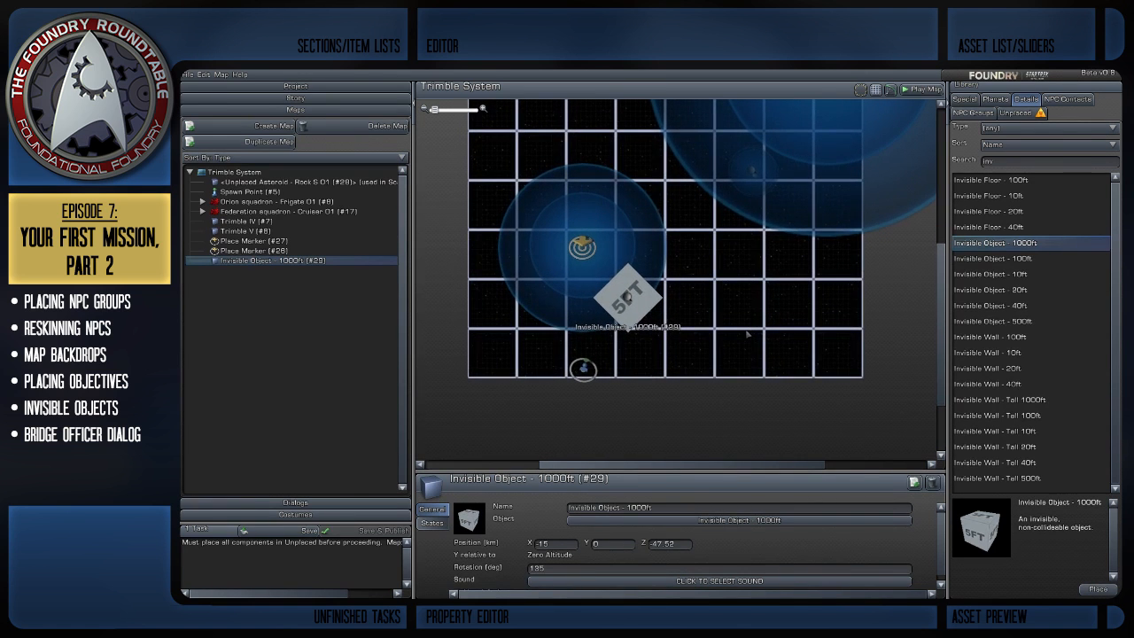
pyautogui.moveTo(634, 296)
pyautogui.mouseDown()
pyautogui.moveTo(621, 296)
pyautogui.moveTo(628, 305)
pyautogui.mouseUp()
pyautogui.moveTo(723, 340); pyautogui.dragTo(733, 336, button='right')
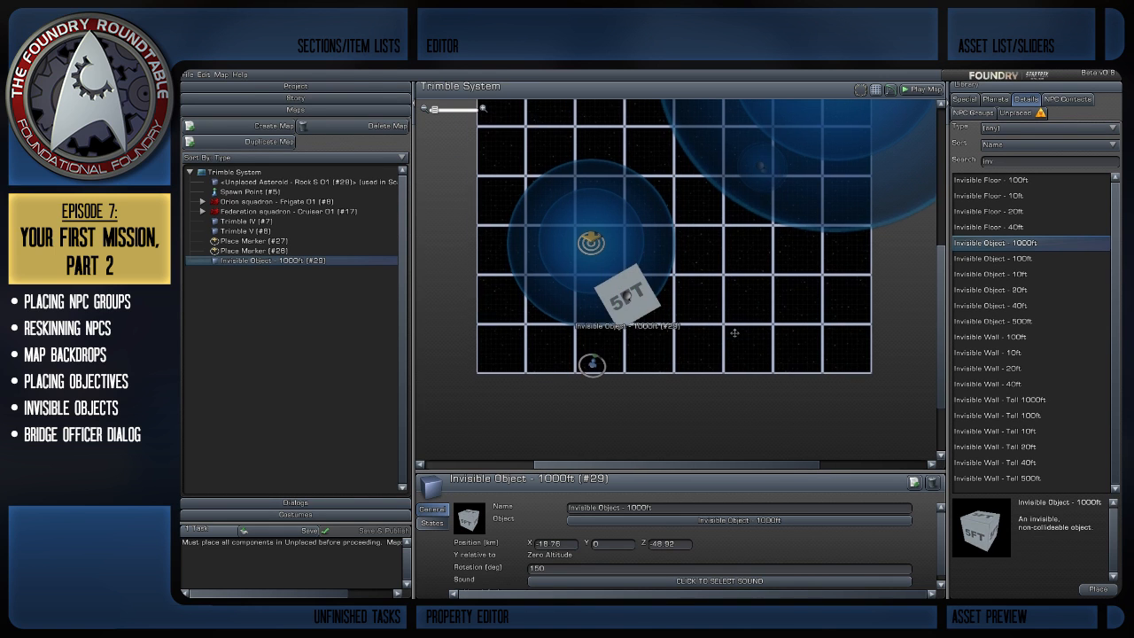
pyautogui.click(767, 293)
pyautogui.scroll(2, 679, 332)
pyautogui.click(612, 306)
pyautogui.moveTo(611, 305); pyautogui.dragTo(655, 330, button='right')
# Move Place Marker (#27) onto the invisible object's center and set its radius to 20 km.
pyautogui.click(608, 255)
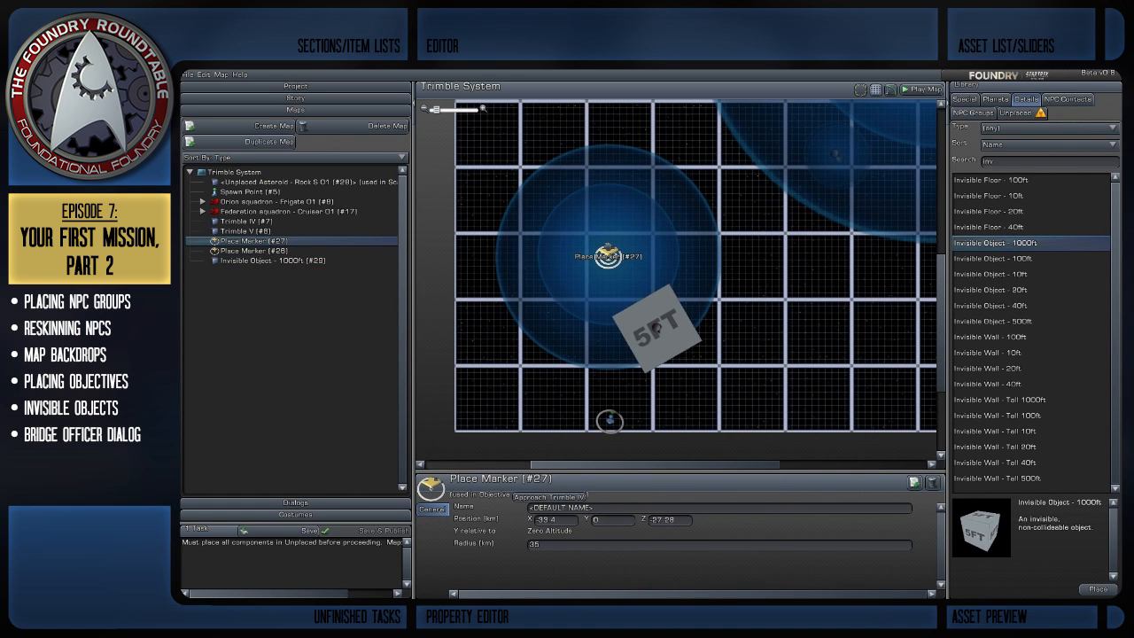
pyautogui.moveTo(608, 255); pyautogui.dragTo(655, 327)
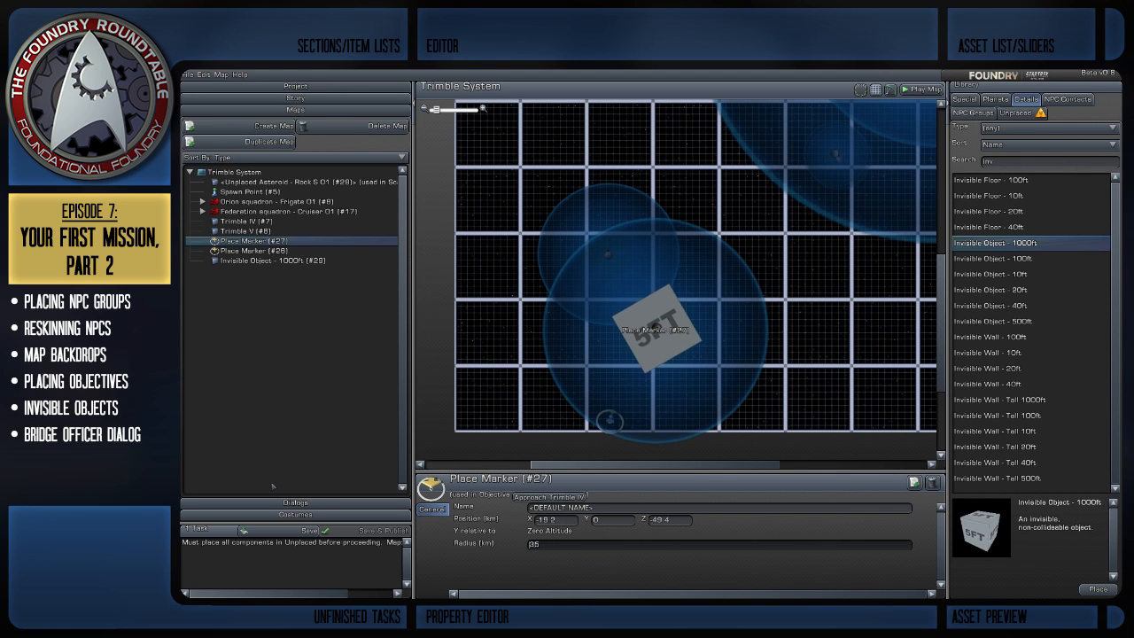
pyautogui.press('BackSpace')
pyautogui.press('BackSpace')
pyautogui.write('20')
pyautogui.press('Return')
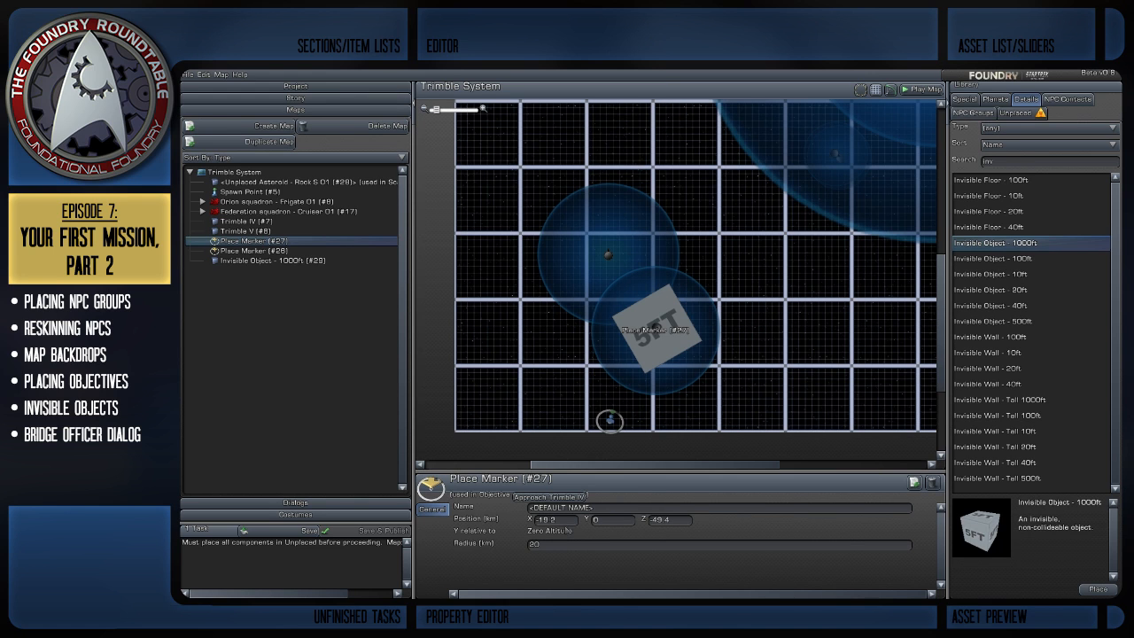
# Reduce the radius of Place Marker (#27) to 10 km after trying 15 km.
pyautogui.click(549, 544)
pyautogui.write('1')
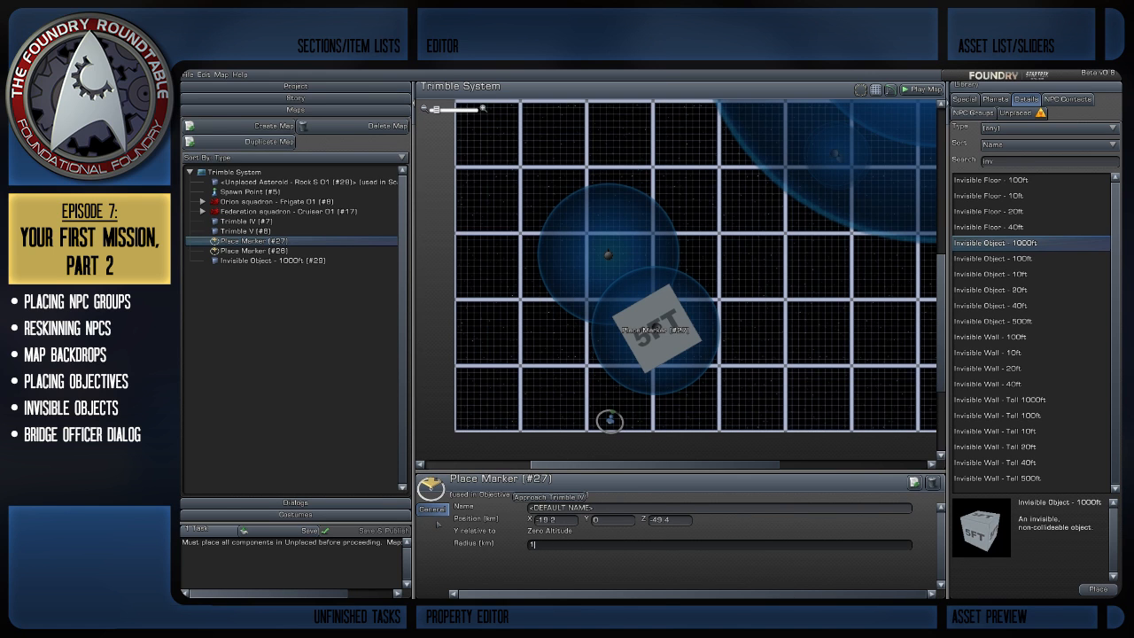
pyautogui.write('5')
pyautogui.press('Return')
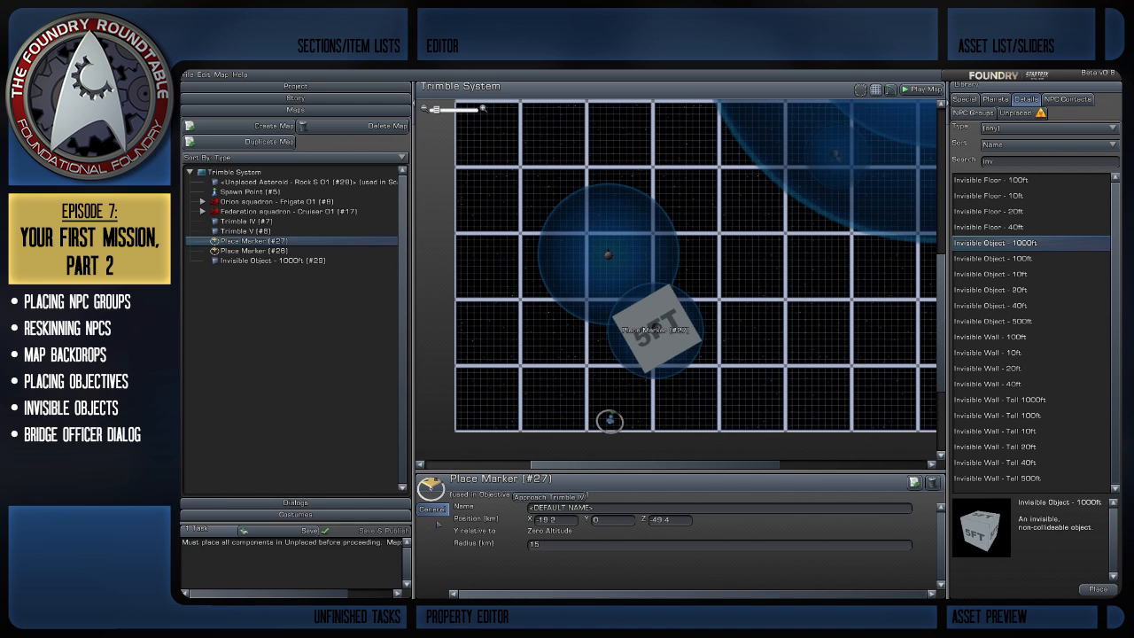
pyautogui.write('10')
pyautogui.press('Return')
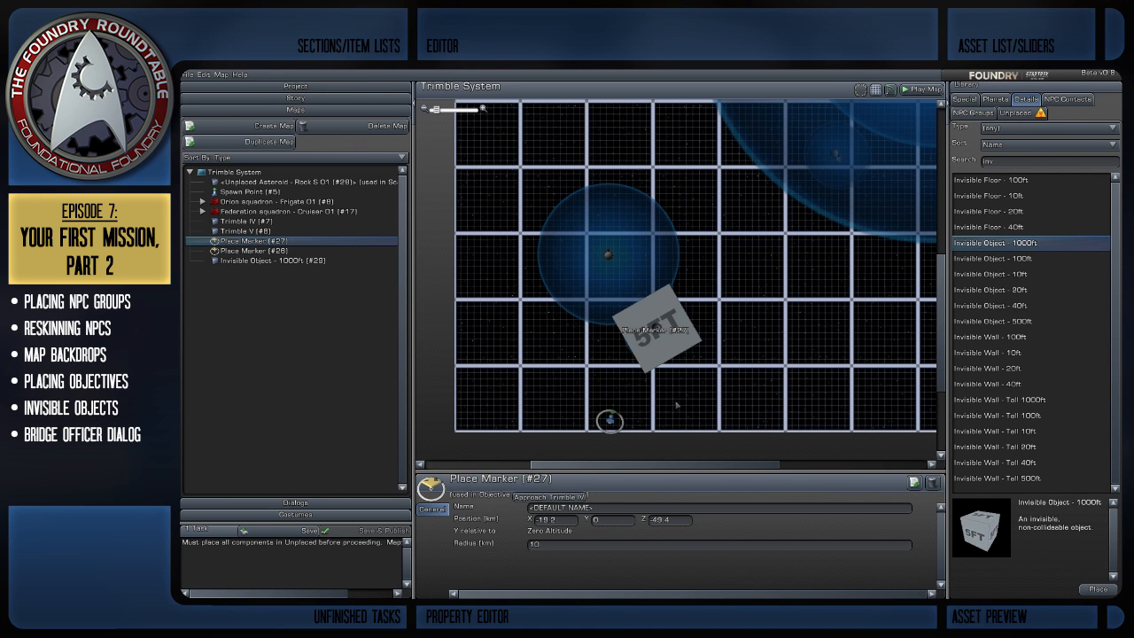
# Nudge the 1000ft invisible object slightly and rename it "Scan Trimble IV".
pyautogui.click(676, 405)
pyautogui.moveTo(655, 328)
pyautogui.mouseDown()
pyautogui.moveTo(742, 373)
pyautogui.moveTo(656, 330)
pyautogui.mouseUp()
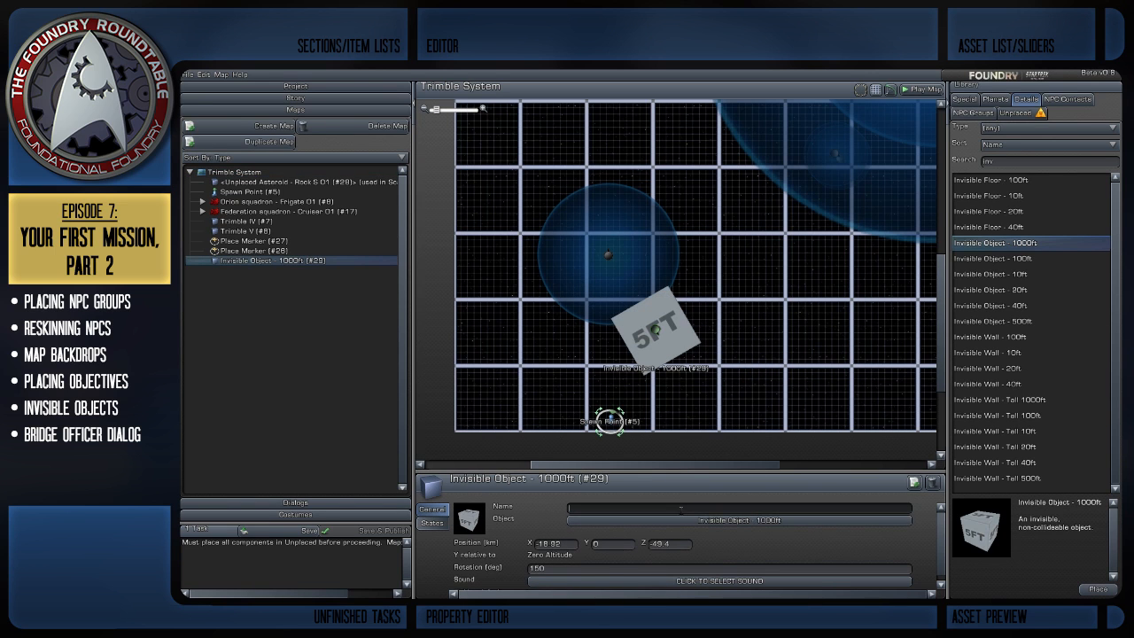
pyautogui.write('Scan Tr')
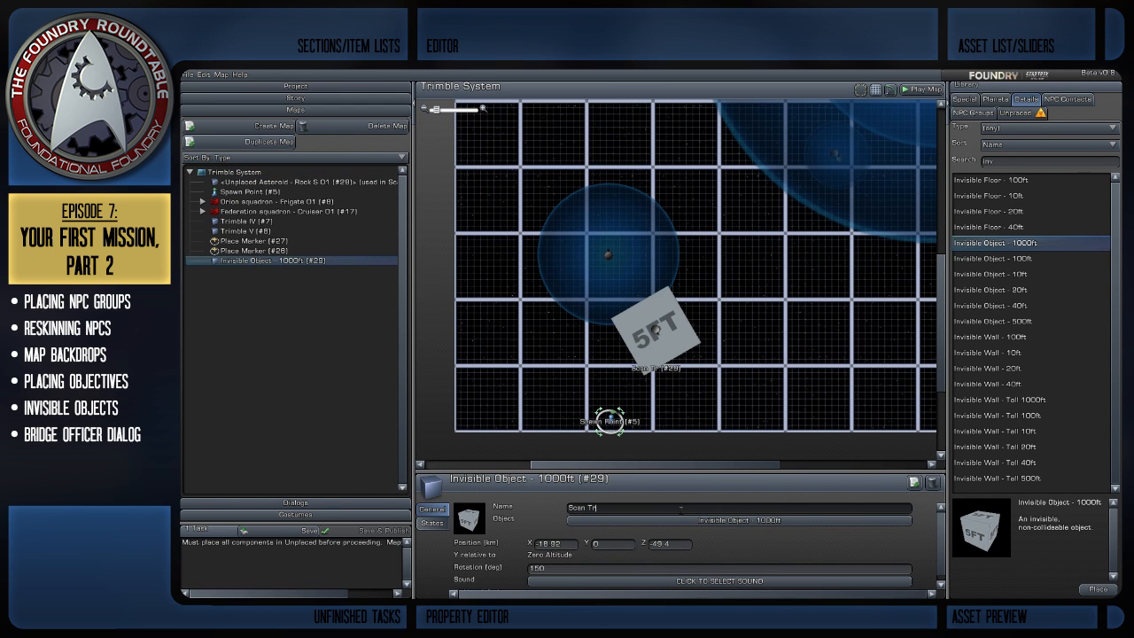
pyautogui.write('imble IV')
pyautogui.press('Return')
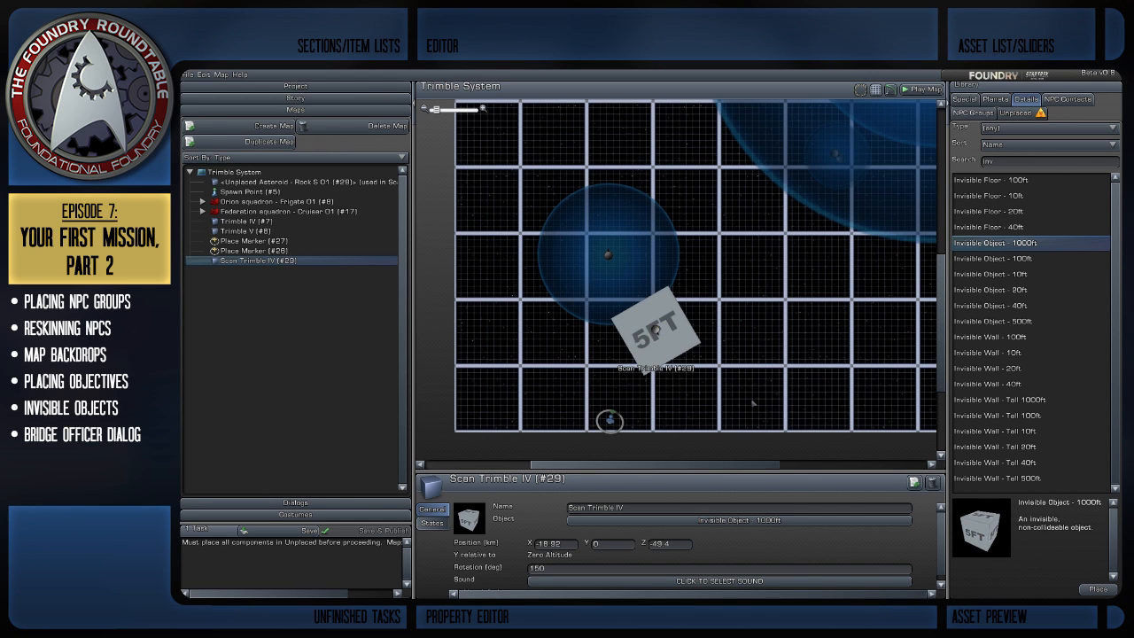
pyautogui.scroll(1, 749, 405)
pyautogui.scroll(-1, 749, 405)
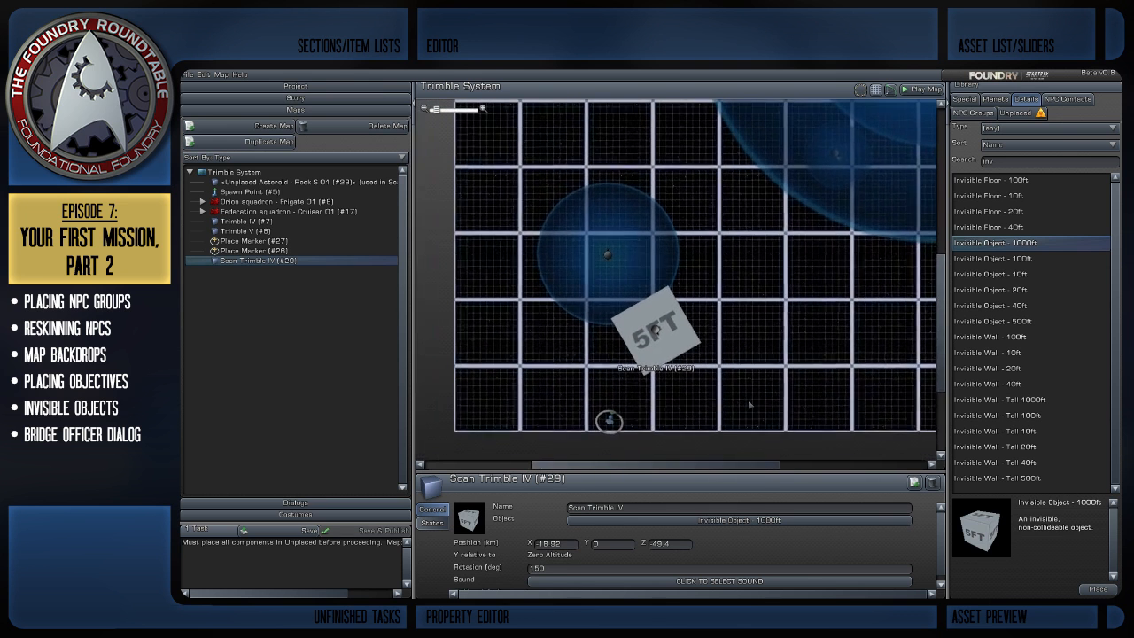
pyautogui.moveTo(749, 405); pyautogui.dragTo(752, 412, button='right')
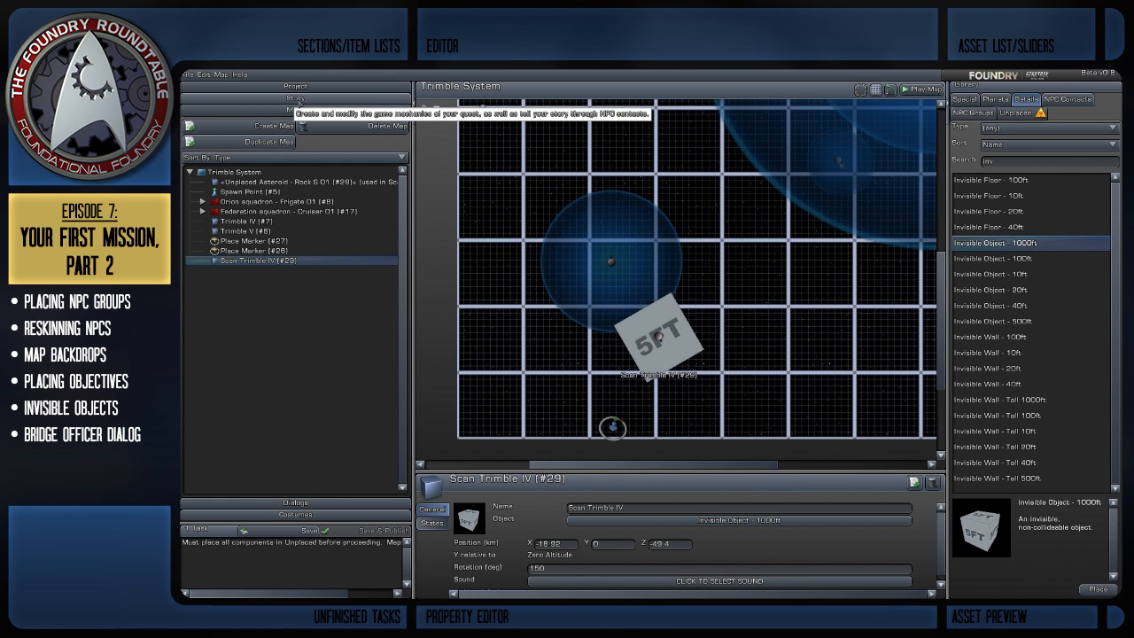
# In the mission story, assign Scan Trimble IV (#29) as the object of the Scan the Area task.
pyautogui.click(297, 99)
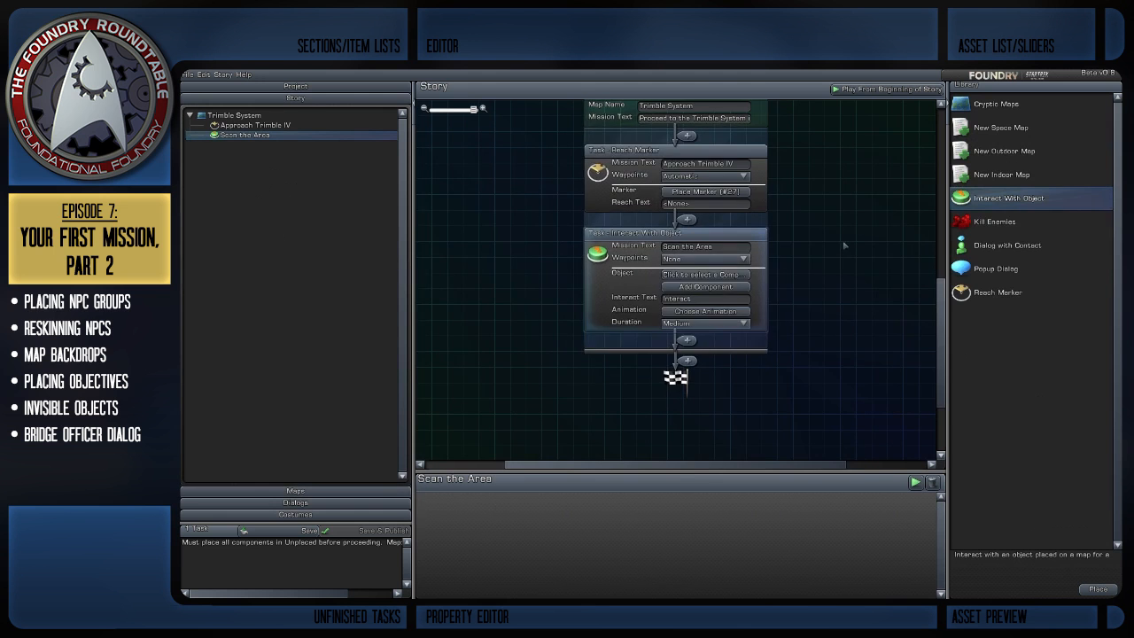
pyautogui.click(684, 338)
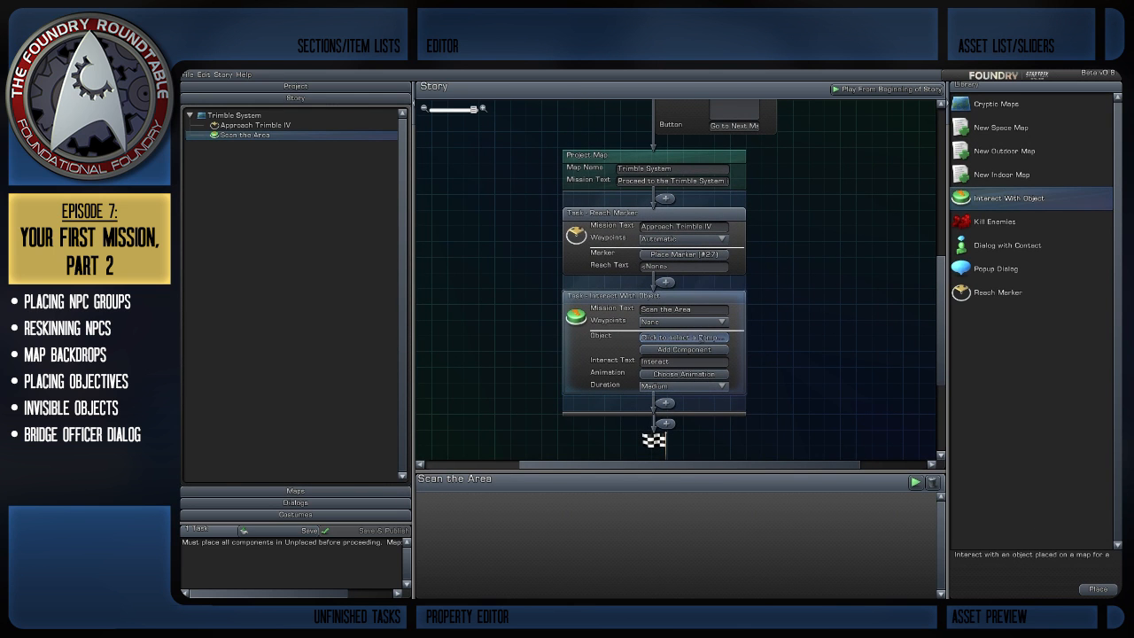
pyautogui.click(438, 185)
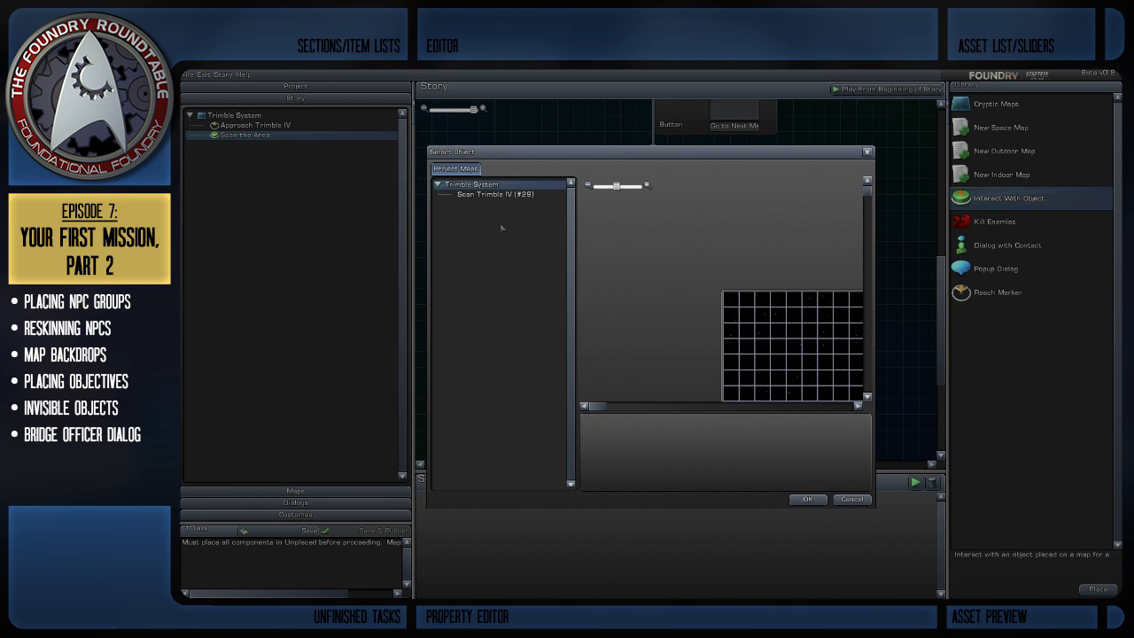
pyautogui.click(496, 194)
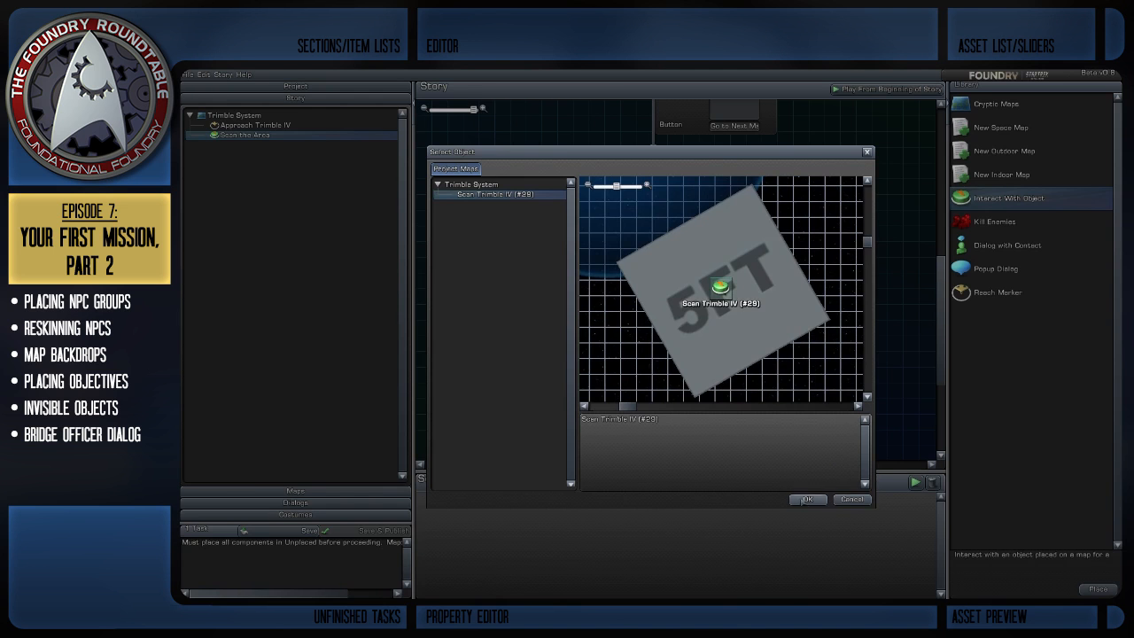
pyautogui.click(807, 499)
pyautogui.moveTo(854, 341)
pyautogui.mouseDown()
pyautogui.moveTo(850, 362)
pyautogui.moveTo(858, 348)
pyautogui.mouseUp()
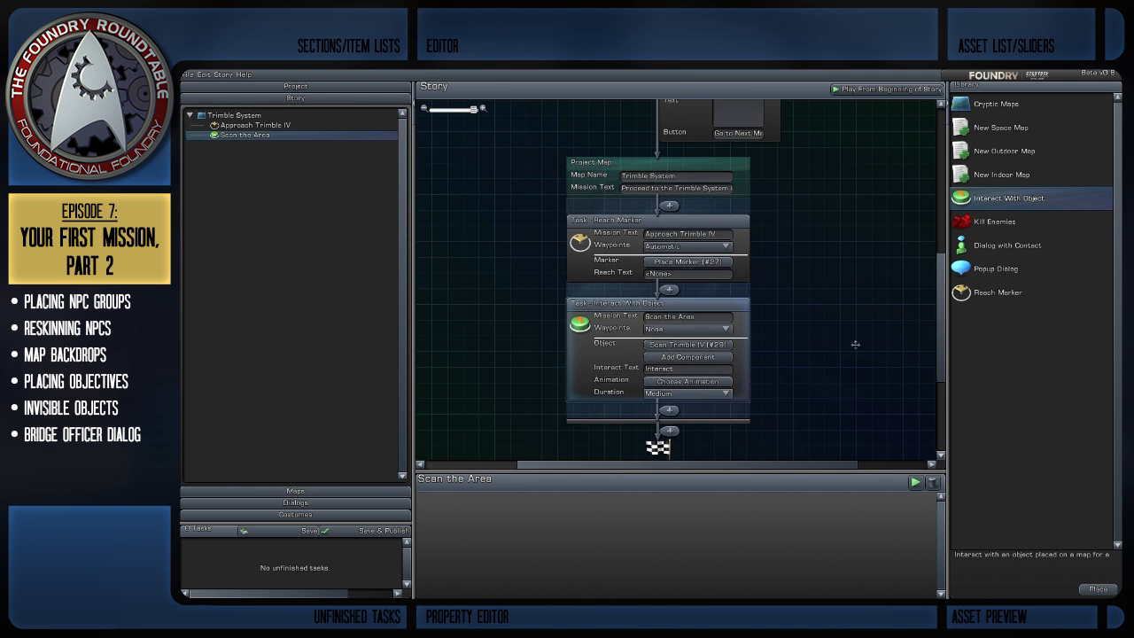
# Set the interact text of the Scan the Area task to "Scan Trimble IV".
pyautogui.click(677, 368)
pyautogui.write('Scan Tr')
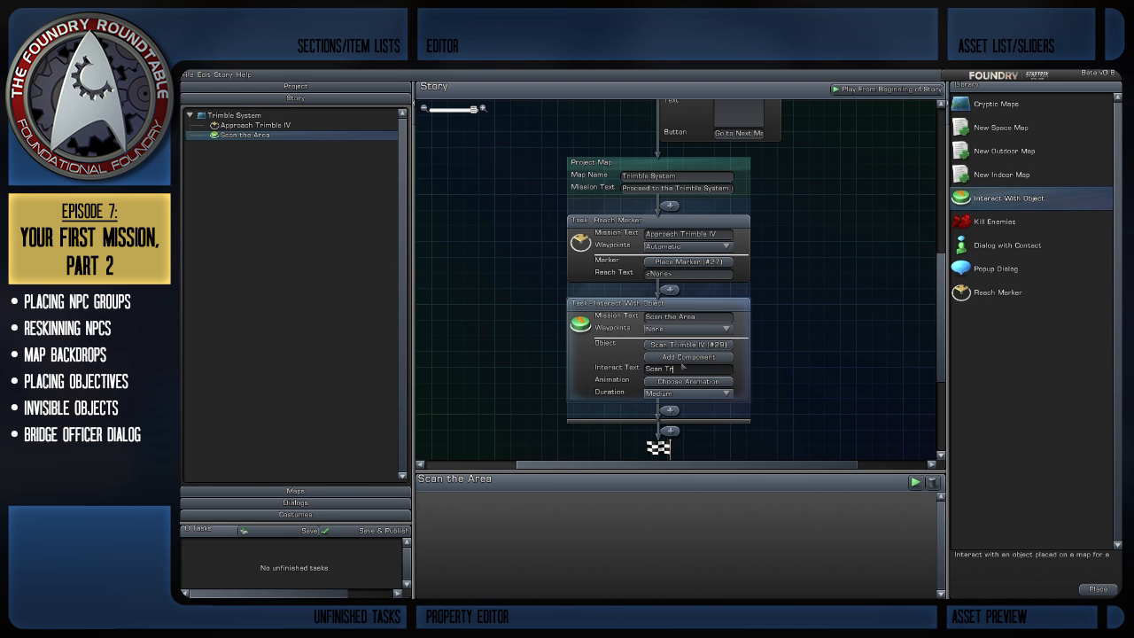
pyautogui.write('imble IV')
pyautogui.press('Return')
pyautogui.click(689, 381)
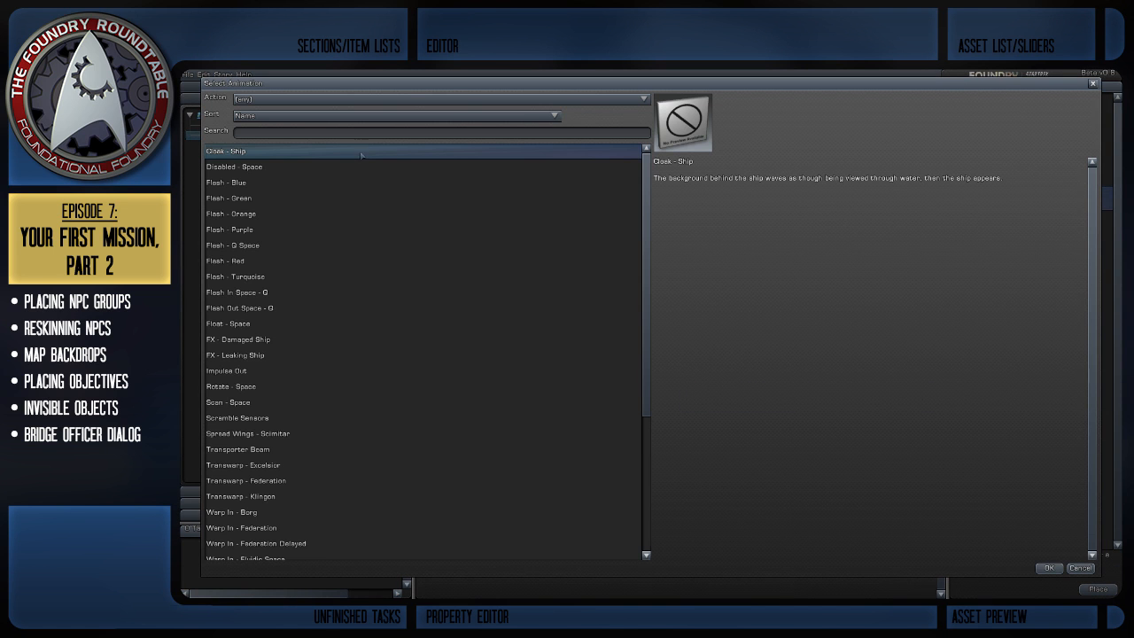
pyautogui.click(1080, 568)
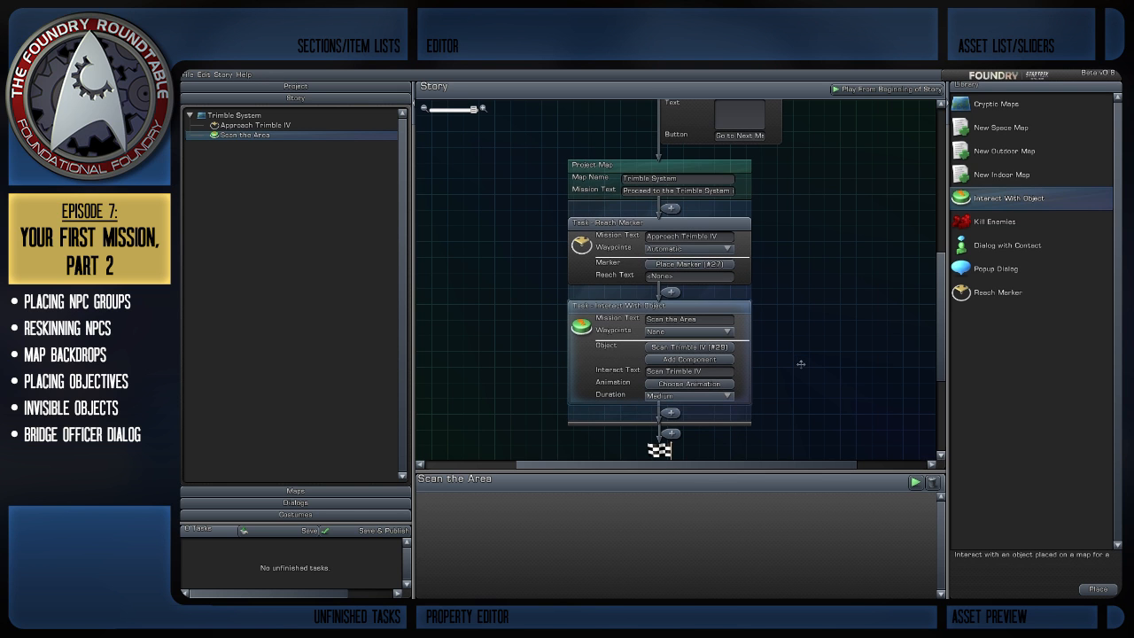
pyautogui.moveTo(802, 365); pyautogui.dragTo(805, 363)
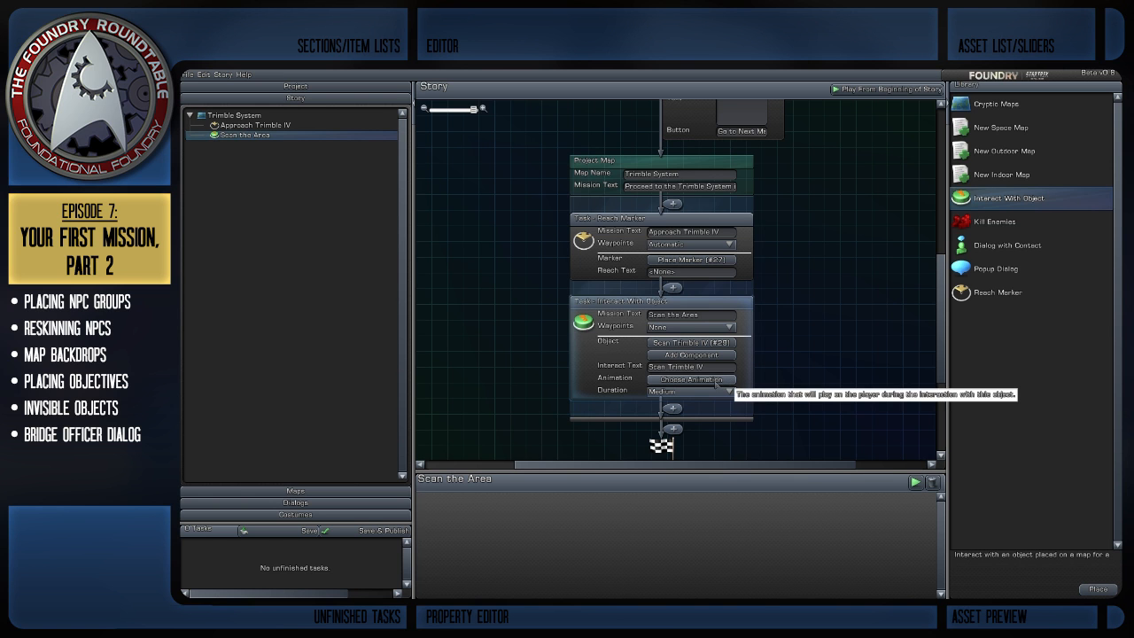
# Set the interaction animation of the Scan the Area task to Scan - Space.
pyautogui.click(714, 382)
pyautogui.scroll(-5, 637, 377)
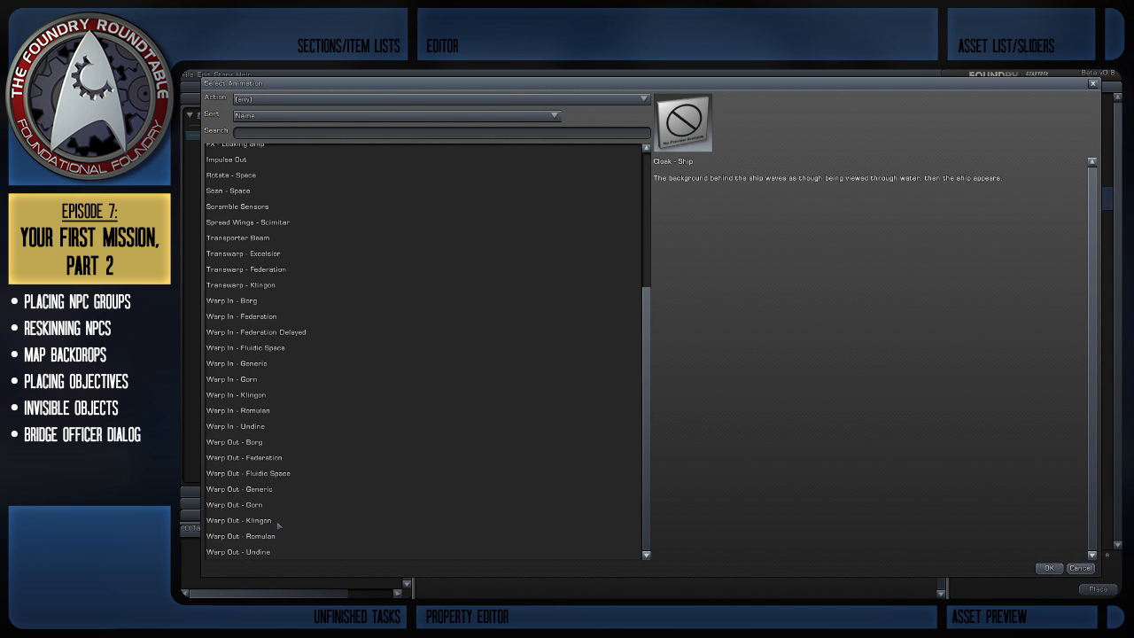
pyautogui.scroll(5, 277, 527)
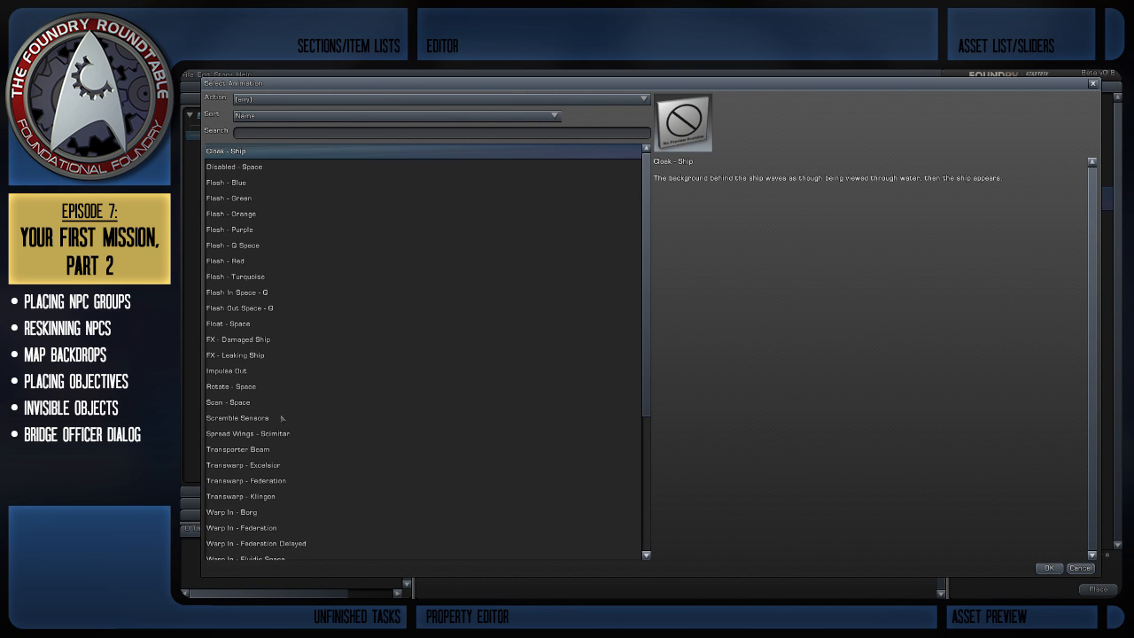
pyautogui.scroll(-5, 356, 435)
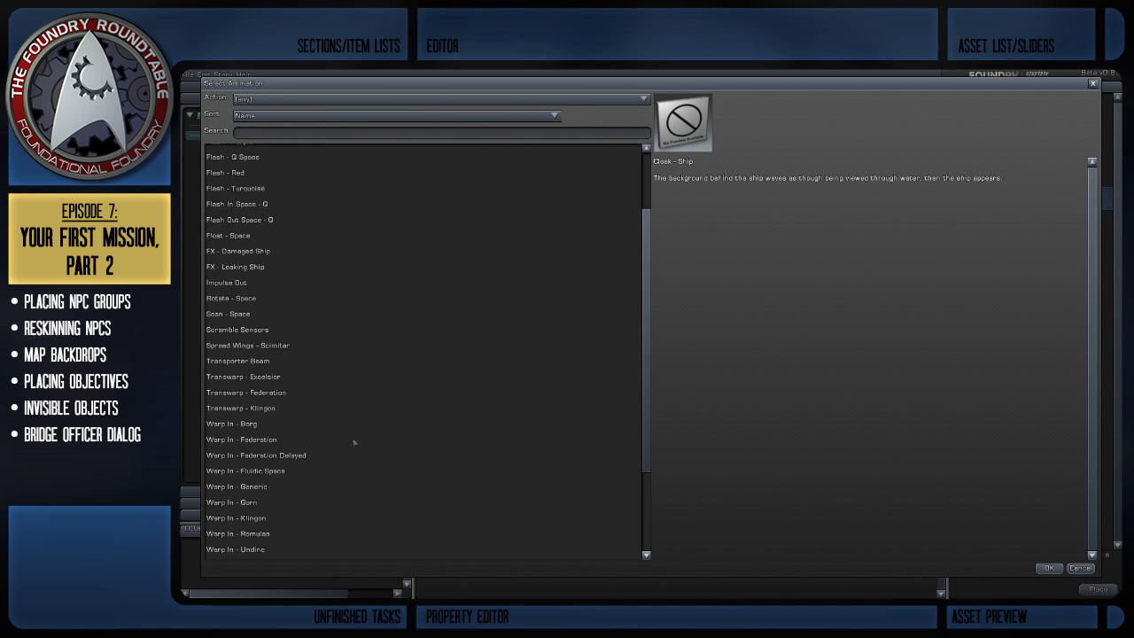
pyautogui.scroll(1, 300, 284)
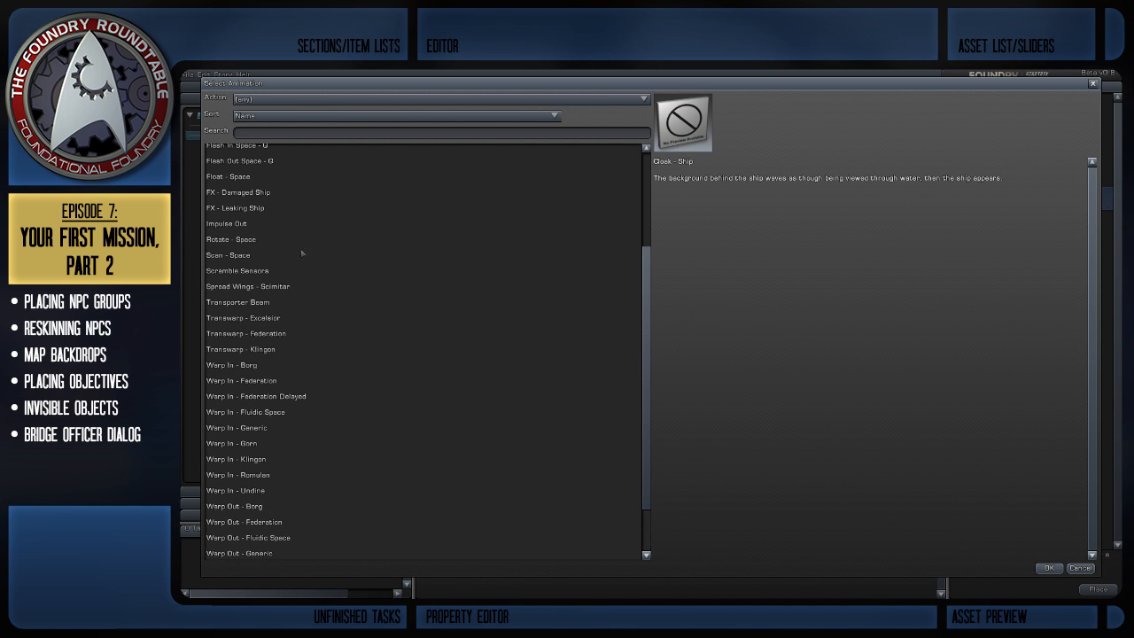
pyautogui.click(238, 255)
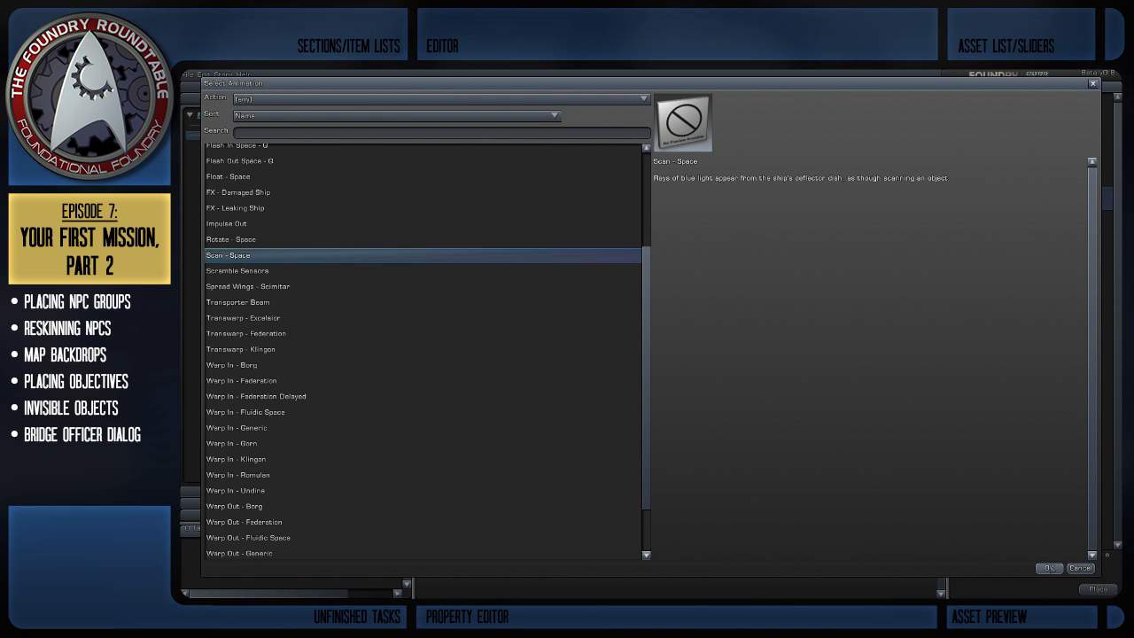
pyautogui.click(1047, 567)
# Add a popup dialog at the start of the Trimble System map, before the Approach Trimble IV task.
pyautogui.moveTo(808, 427)
pyautogui.mouseDown()
pyautogui.moveTo(824, 429)
pyautogui.moveTo(818, 412)
pyautogui.mouseUp()
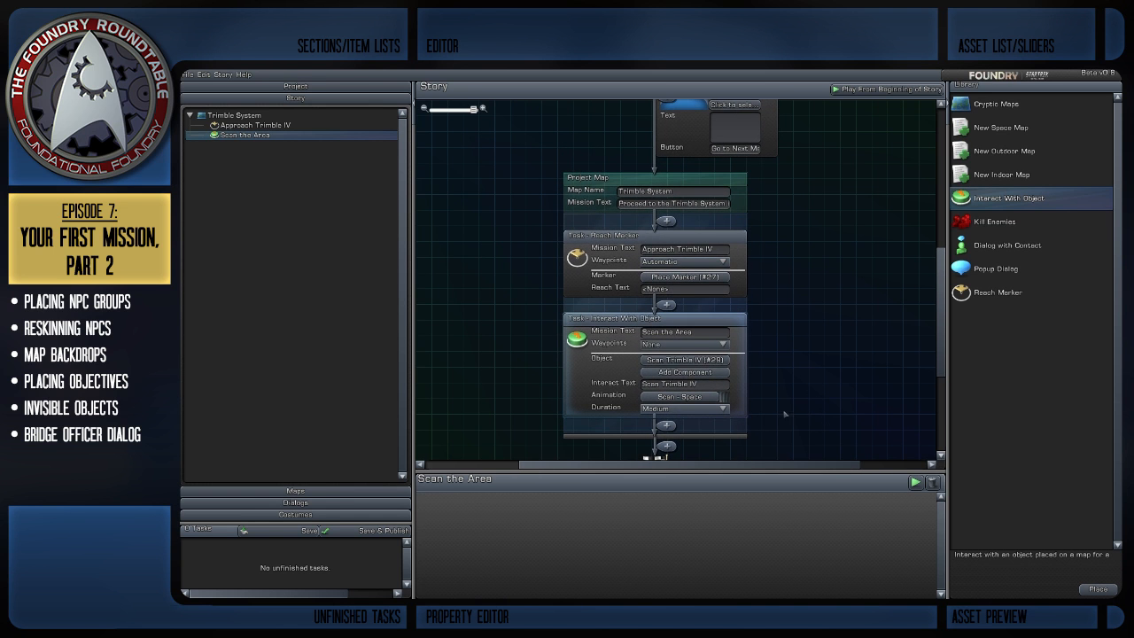
pyautogui.moveTo(798, 376); pyautogui.dragTo(819, 308)
pyautogui.moveTo(828, 230); pyautogui.dragTo(822, 310)
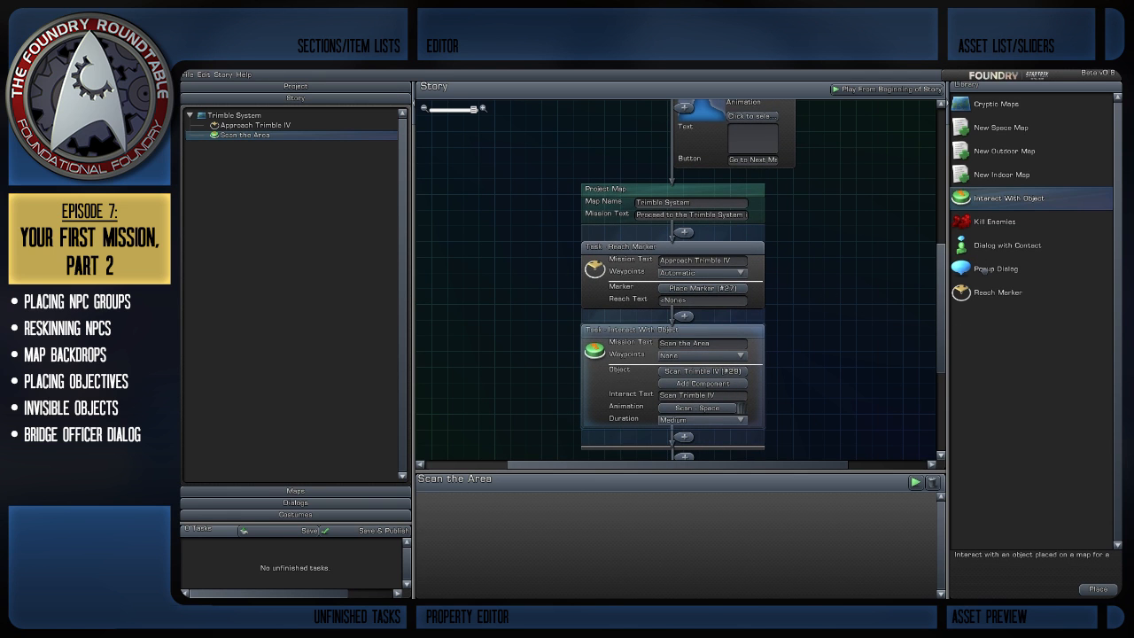
pyautogui.moveTo(823, 314); pyautogui.dragTo(828, 279)
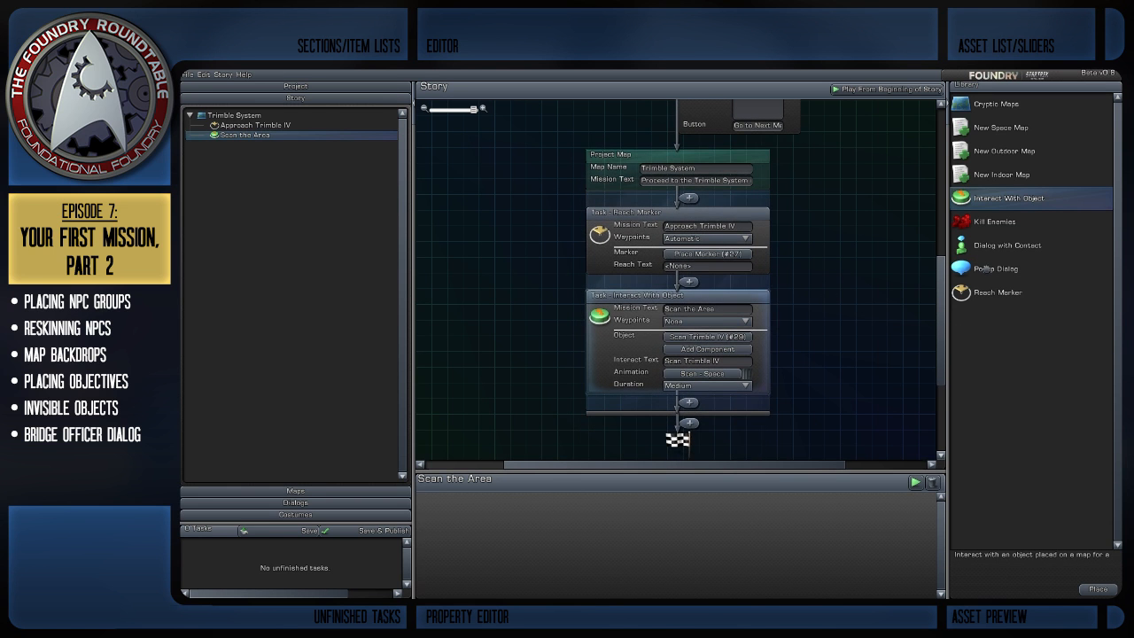
pyautogui.moveTo(897, 299); pyautogui.dragTo(904, 274)
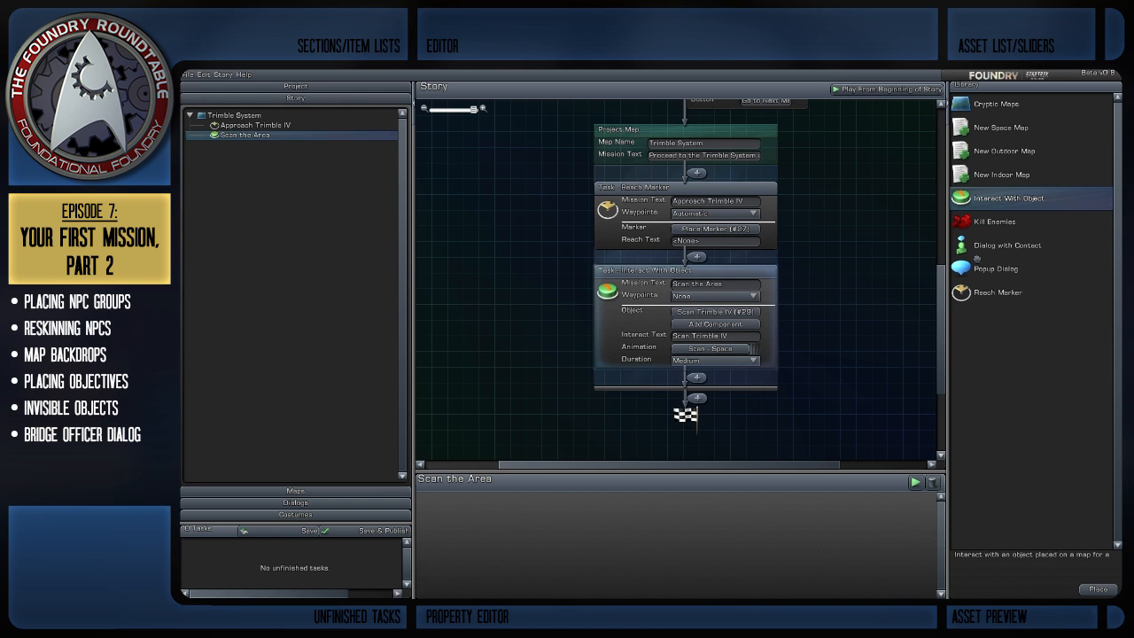
pyautogui.moveTo(952, 276); pyautogui.dragTo(687, 175)
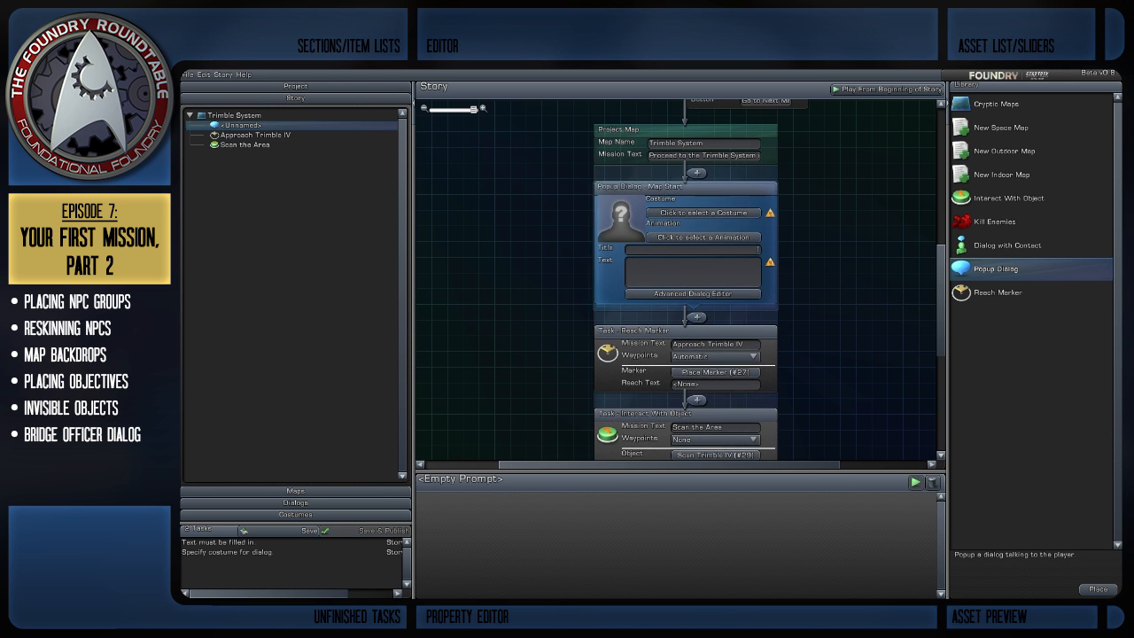
# Set the map-start popup's text to "We've arrived in the Trimble System. We should proceed to Trimble IV to begin our search.".
pyautogui.moveTo(840, 253); pyautogui.dragTo(843, 334)
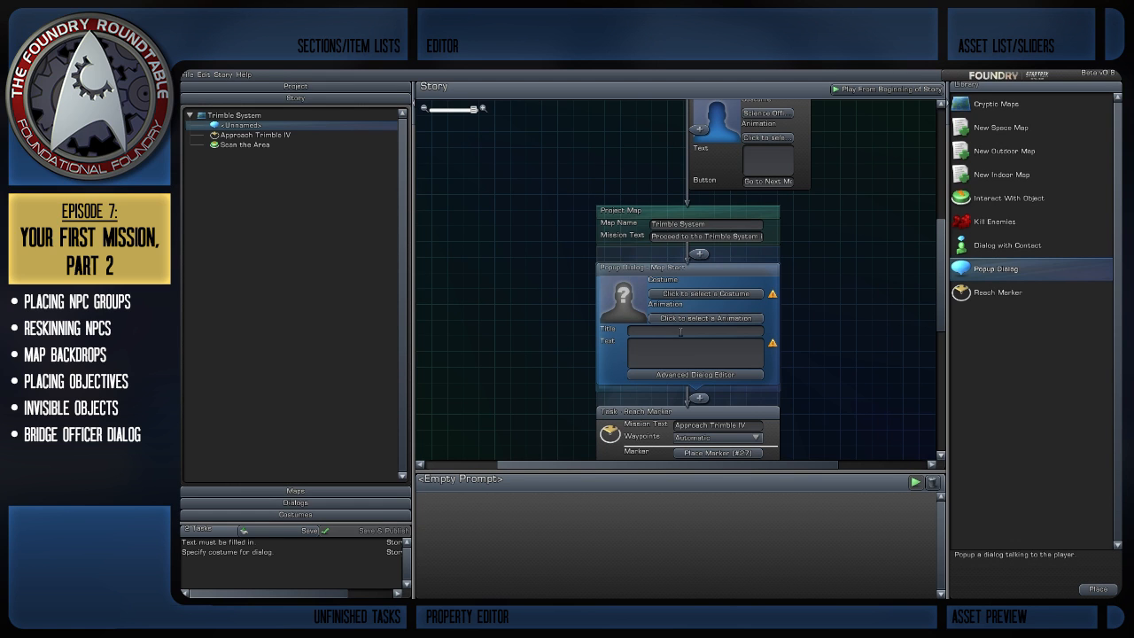
pyautogui.click(726, 349)
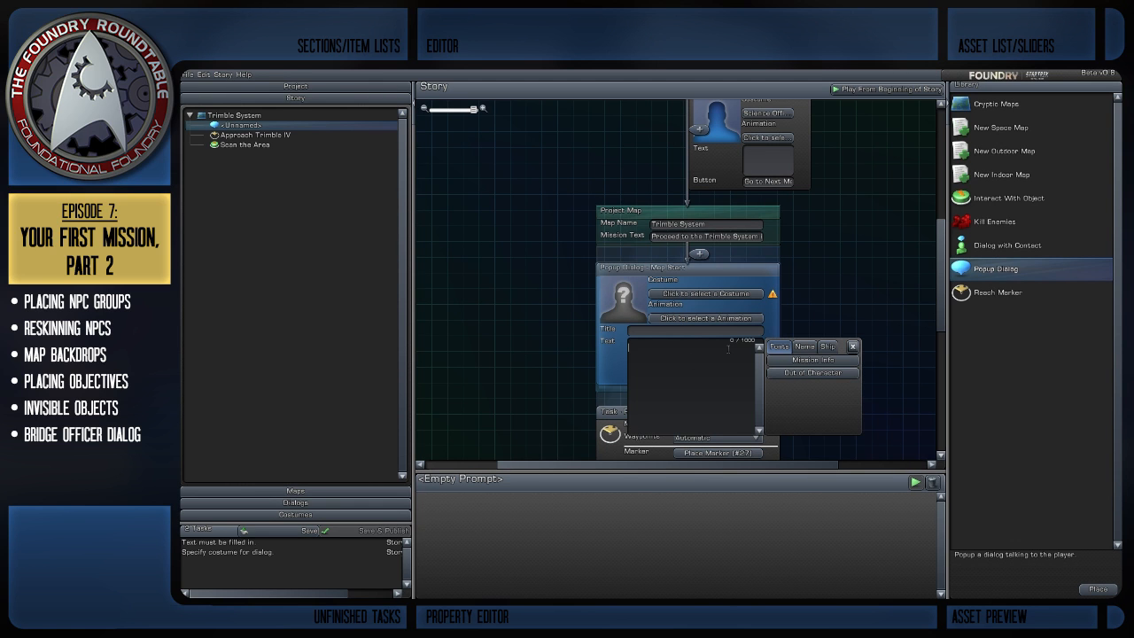
pyautogui.write('W')
pyautogui.write("'ve a")
pyautogui.press('BackSpace')
pyautogui.press('BackSpace')
pyautogui.press('BackSpace')
pyautogui.write('e arrived in the Trimble System. We should')
pyautogui.write('procee')
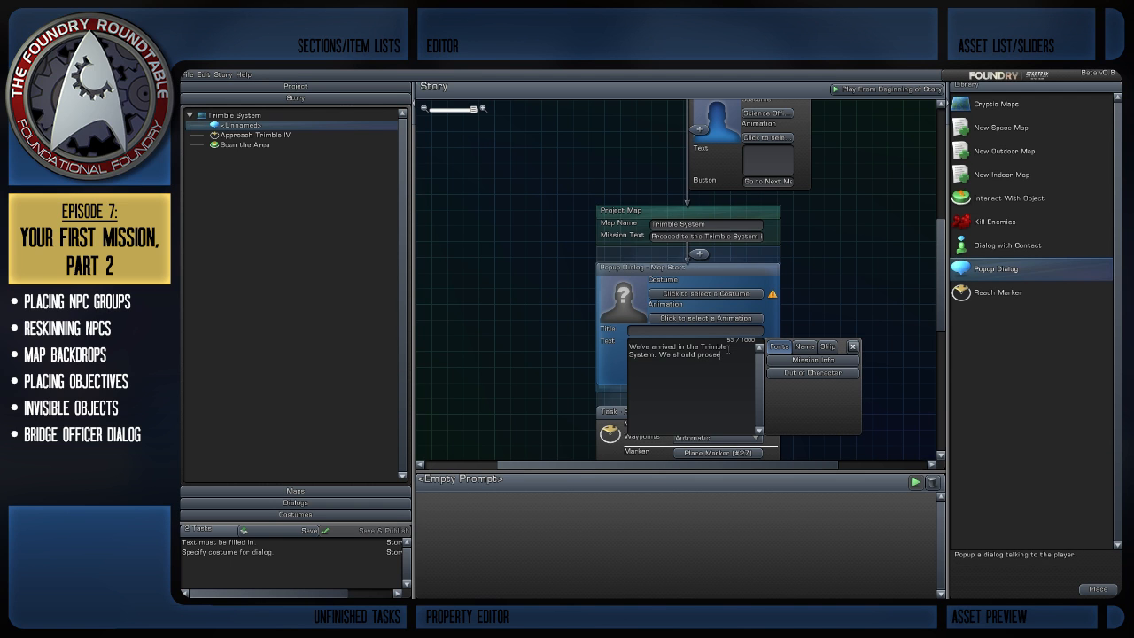
pyautogui.write('d to Trimble IV to begin our search.')
# Assign the bridge officer costume Science Officer (Ship) to the map-start popup dialog.
pyautogui.click(705, 293)
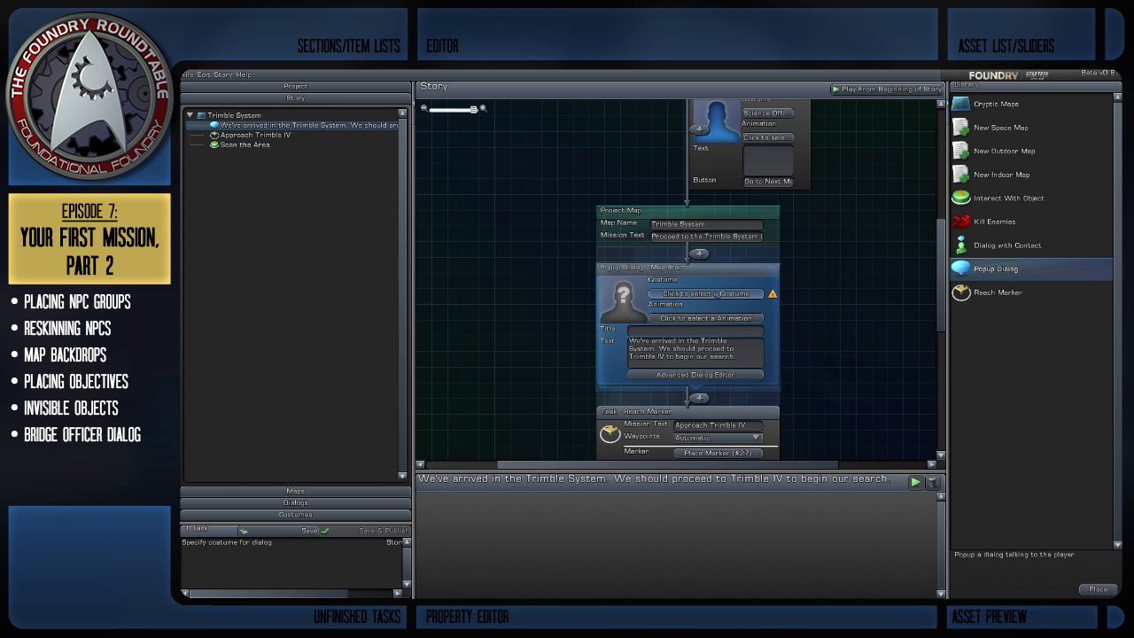
pyautogui.click(553, 167)
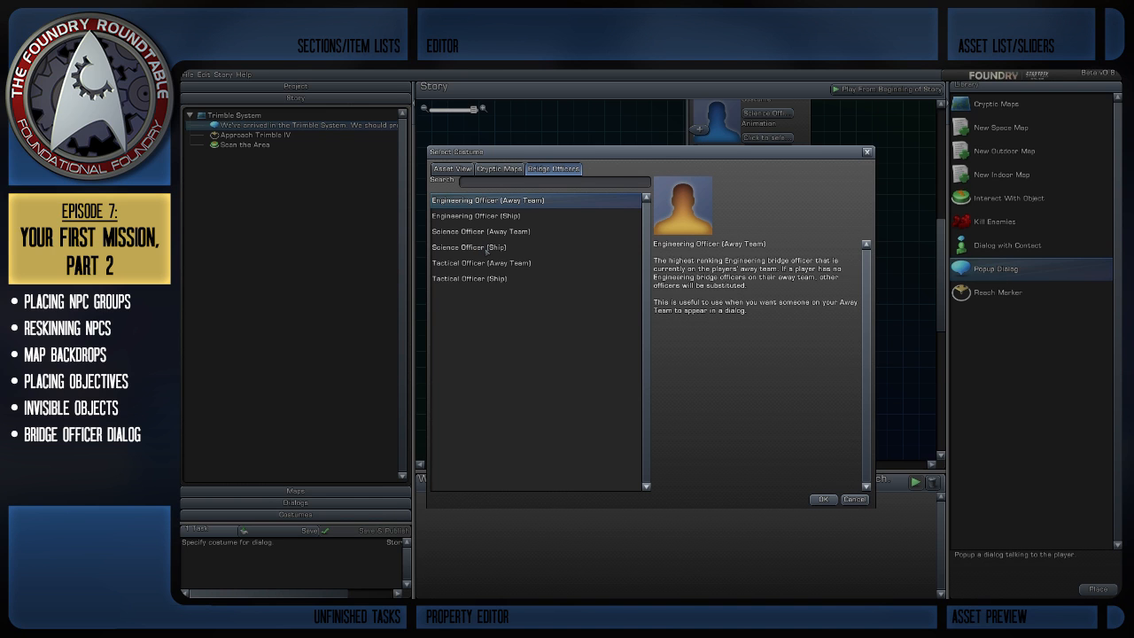
pyautogui.click(488, 248)
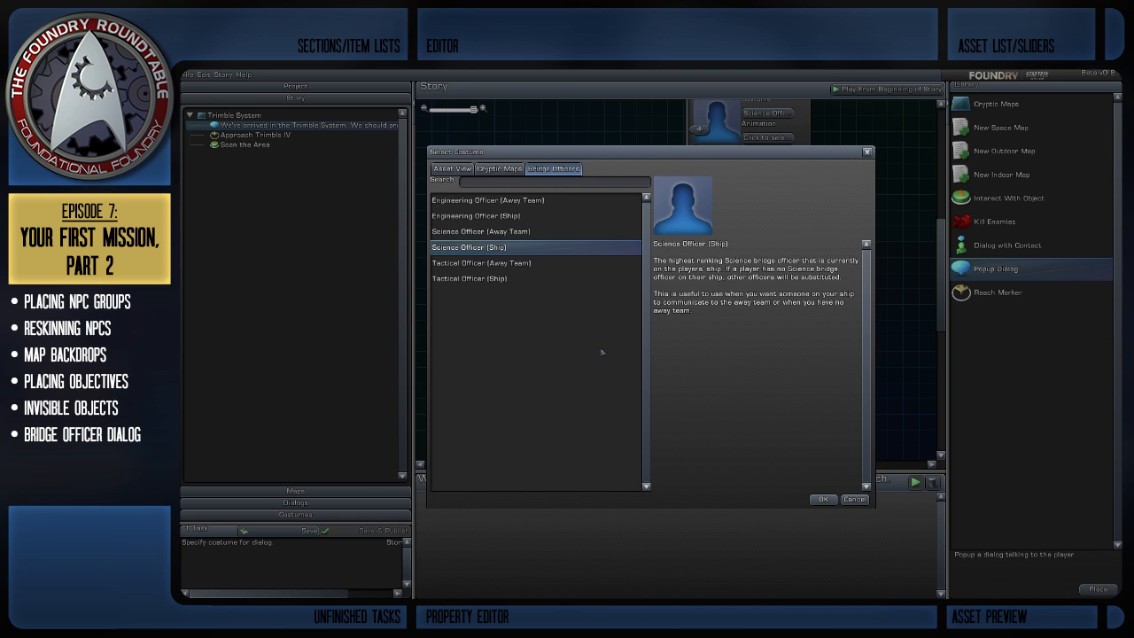
pyautogui.click(821, 499)
pyautogui.click(822, 499)
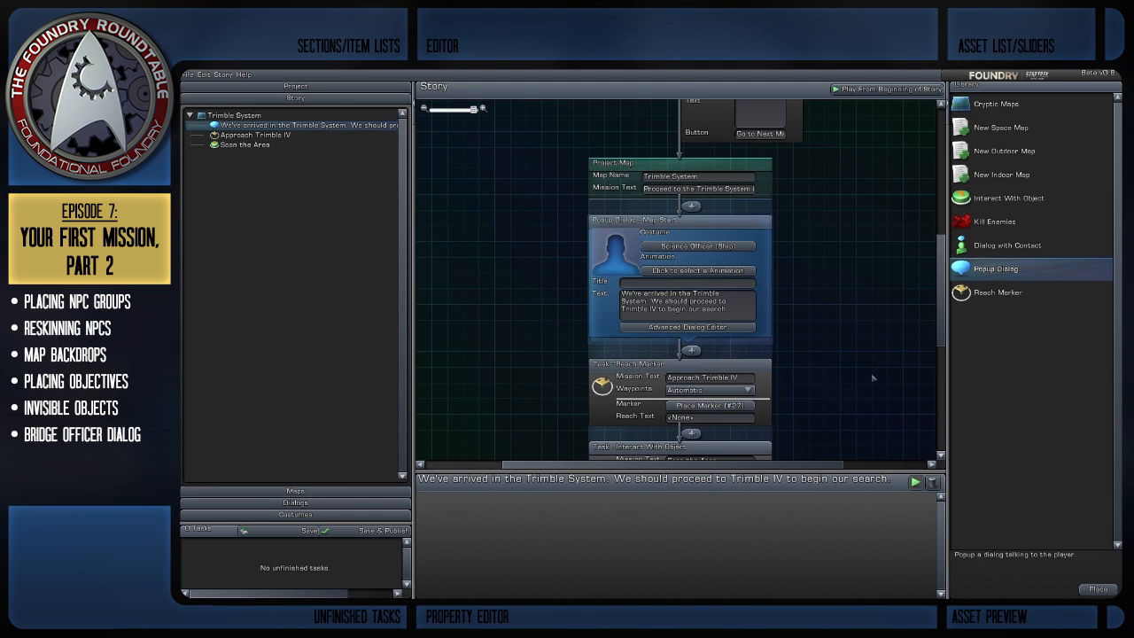
# Change the costume of the Leaving Beta Quadrant dialog to the bridge officer Tactical Officer (Ship).
pyautogui.moveTo(939, 315); pyautogui.dragTo(939, 328)
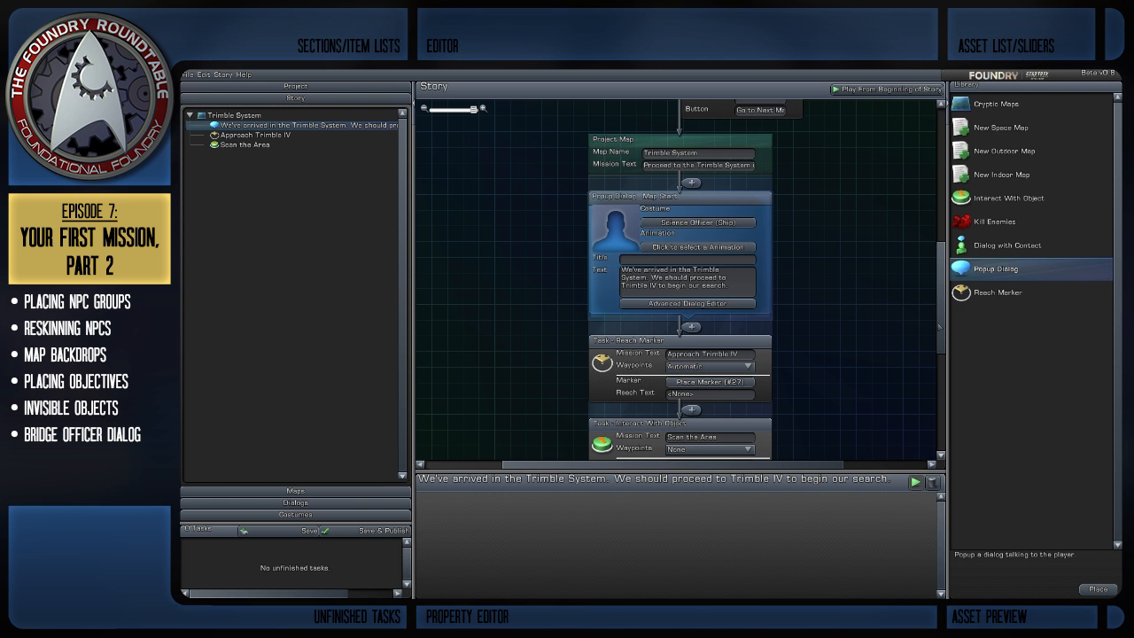
pyautogui.moveTo(840, 339); pyautogui.dragTo(850, 291)
pyautogui.moveTo(829, 343); pyautogui.dragTo(825, 327)
pyautogui.scroll(-3, 826, 330)
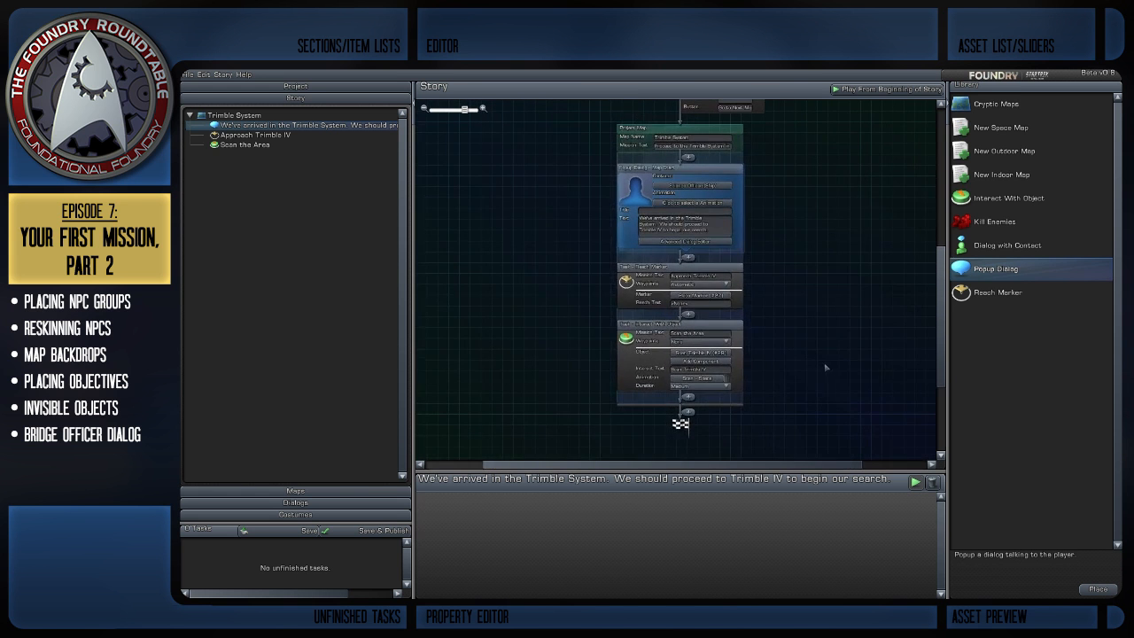
pyautogui.moveTo(826, 376); pyautogui.dragTo(822, 336)
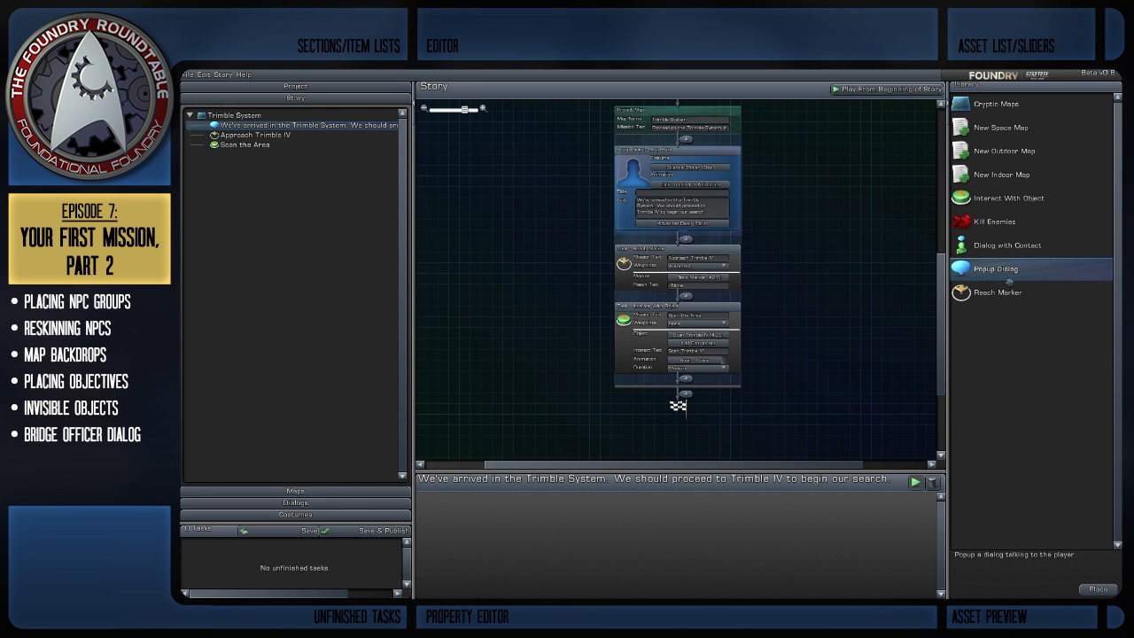
pyautogui.moveTo(815, 146); pyautogui.dragTo(810, 319)
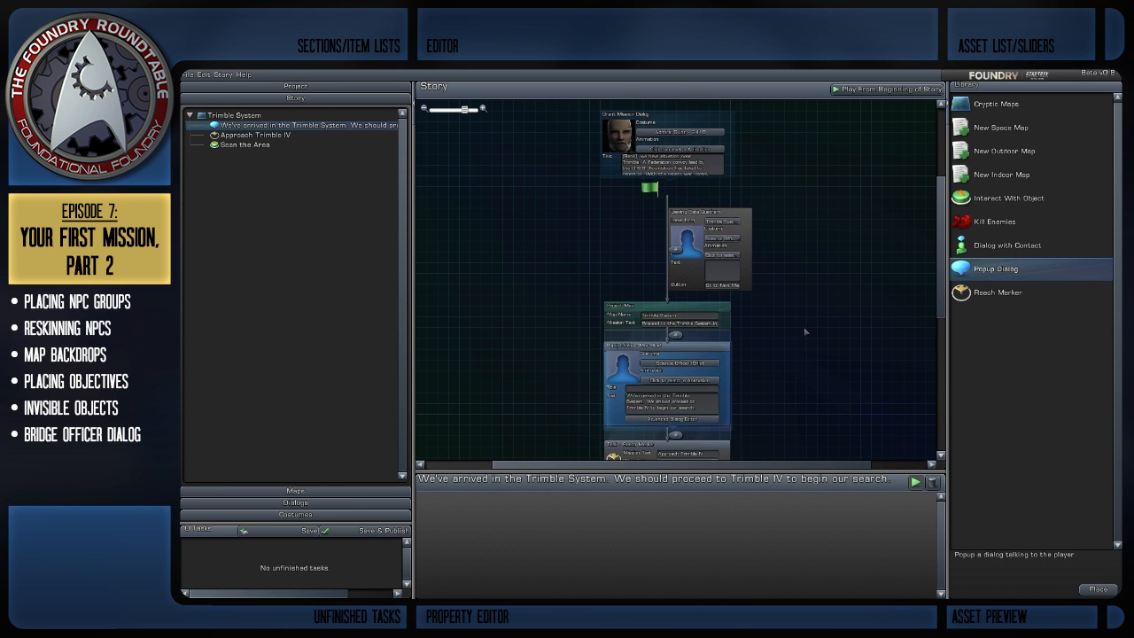
pyautogui.scroll(2, 802, 357)
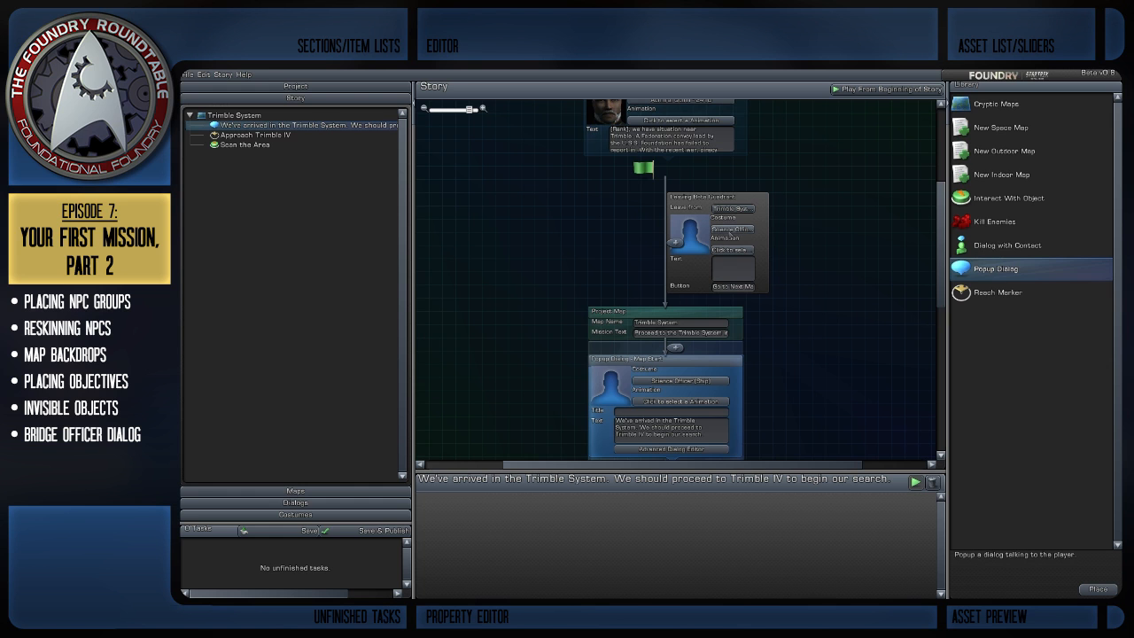
pyautogui.click(733, 229)
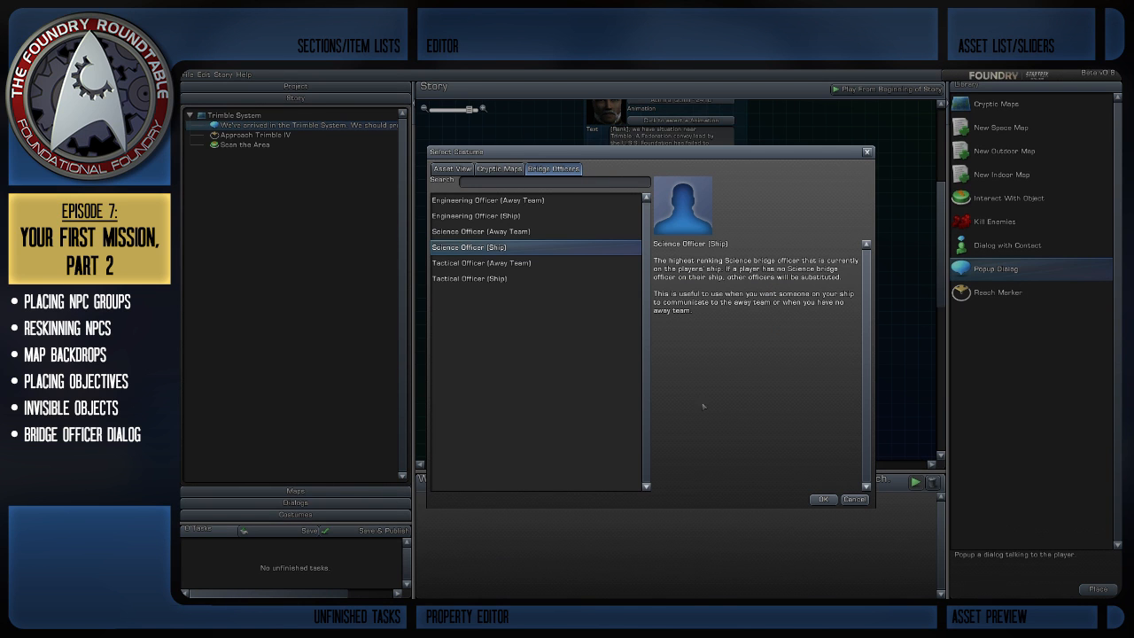
pyautogui.click(500, 265)
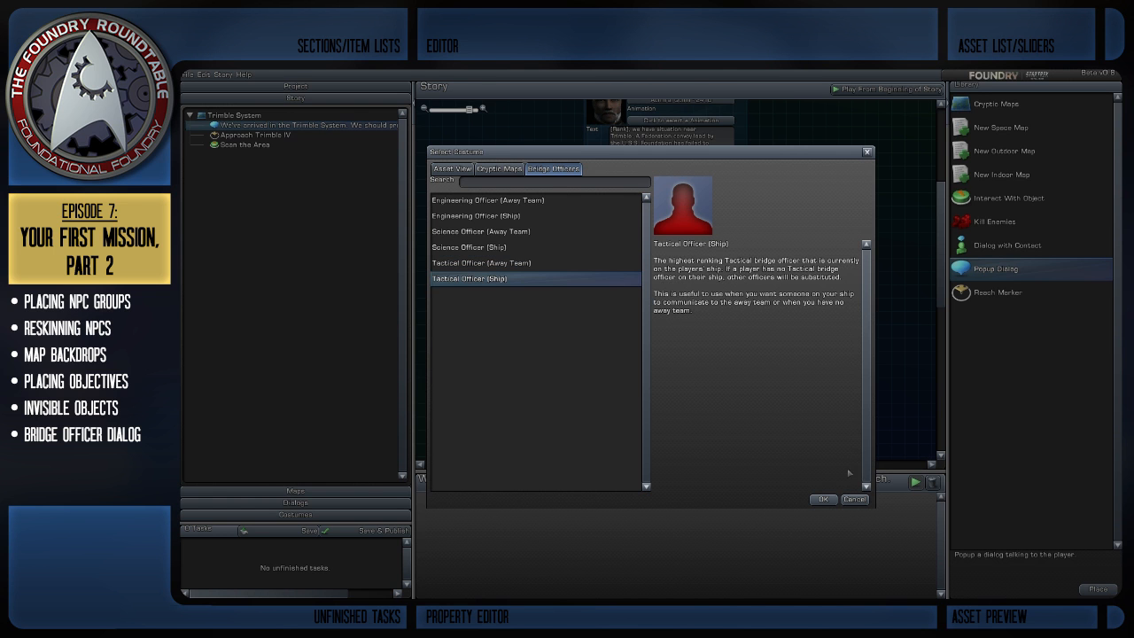
pyautogui.click(822, 499)
# Set the Leaving Beta Quadrant dialog's text to "Would you like to approach the Trimble System?".
pyautogui.scroll(2, 822, 310)
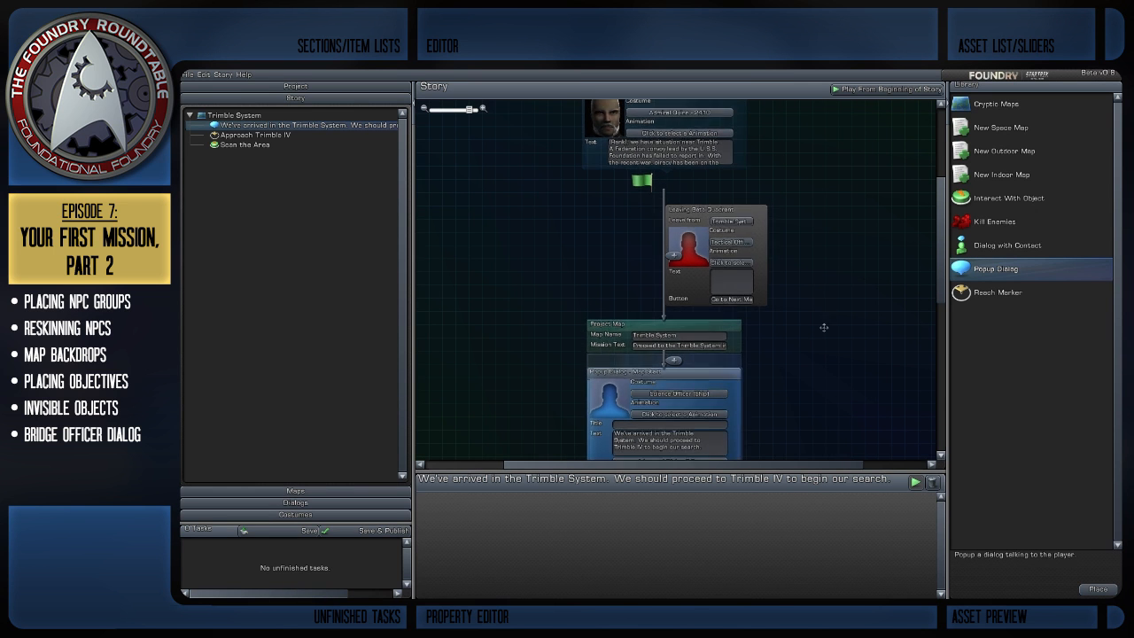
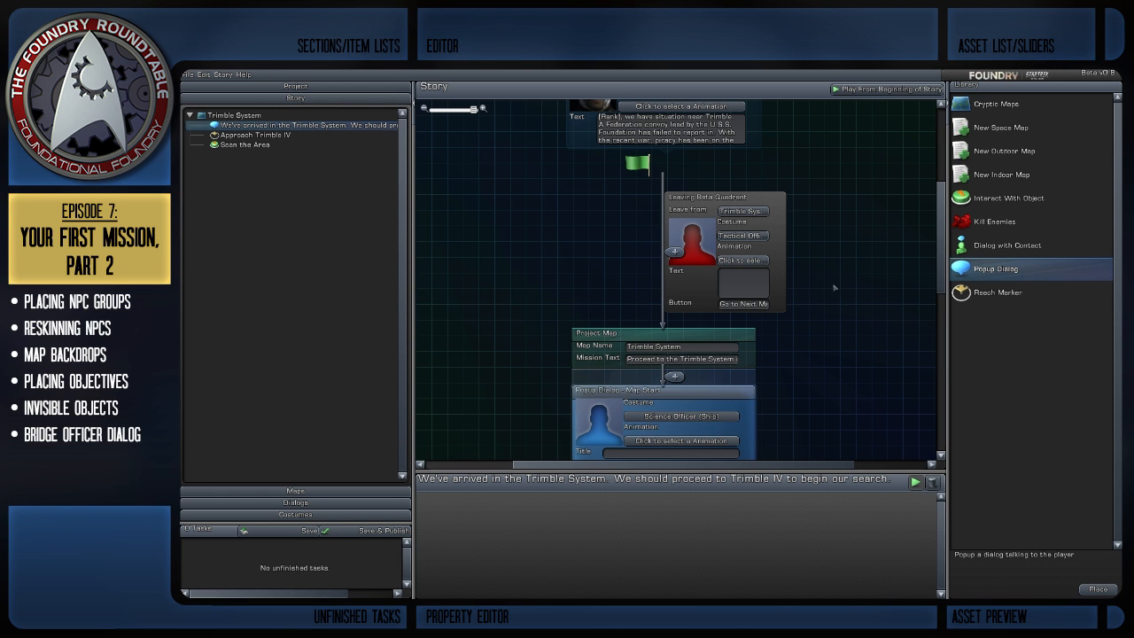
pyautogui.scroll(1, 833, 293)
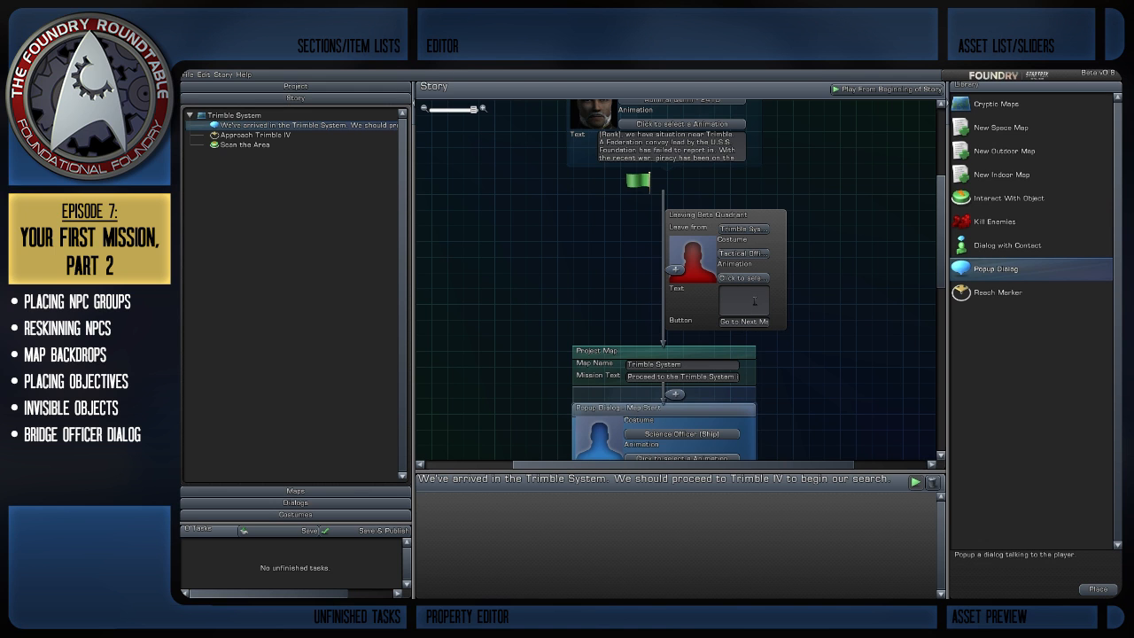
pyautogui.click(755, 301)
pyautogui.click(818, 263)
pyautogui.click(743, 297)
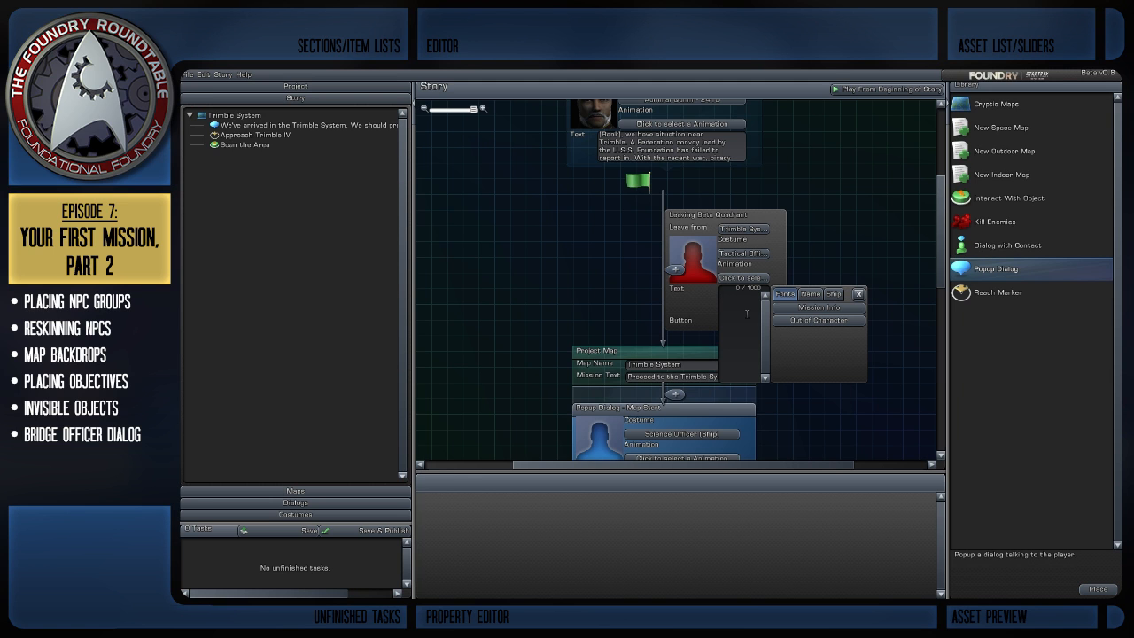
pyautogui.write('We')
pyautogui.write('uld you lik')
pyautogui.write('e to')
pyautogui.write(' approa')
pyautogui.write('ch the ')
pyautogui.write('Trimble')
pyautogui.press('BackSpace')
pyautogui.press('BackSpace')
pyautogui.press('BackSpace')
pyautogui.press('BackSpace')
pyautogui.write('ble System??')
pyautogui.click(851, 248)
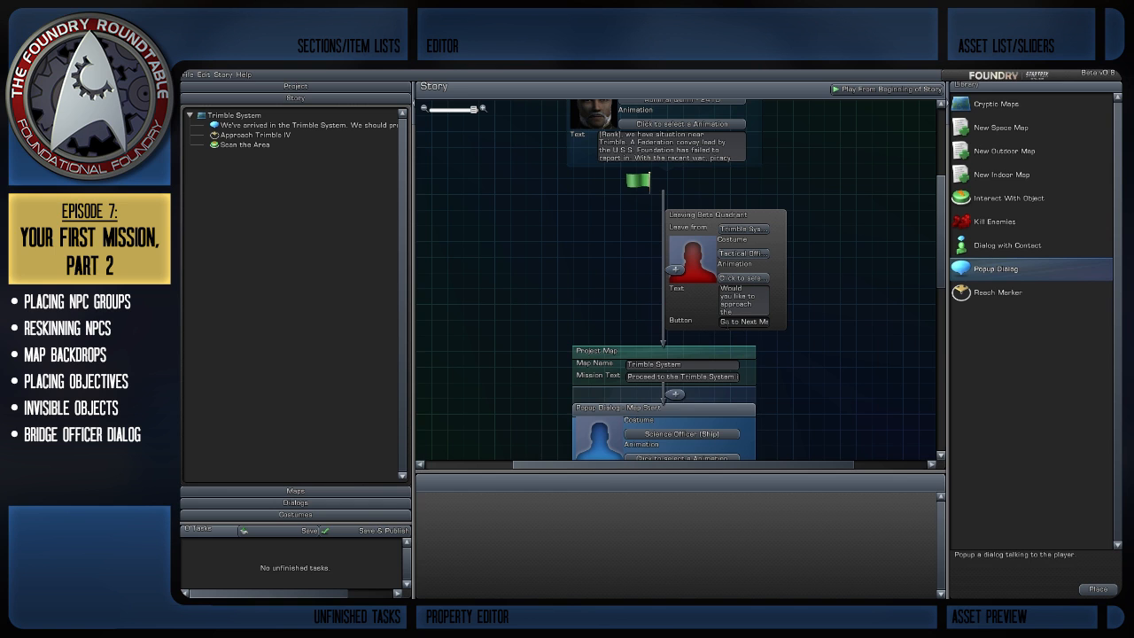
# Replace the button text of the Leaving Beta Quadrant dialog with "Mission Title" in quotation marks.
pyautogui.moveTo(720, 322); pyautogui.dragTo(901, 347)
pyautogui.press('BackSpace')
pyautogui.write('"Mission Title"')
# Add a popup dialog directly after the Scan the Area task on the Trimble System map.
pyautogui.moveTo(802, 381); pyautogui.dragTo(813, 386)
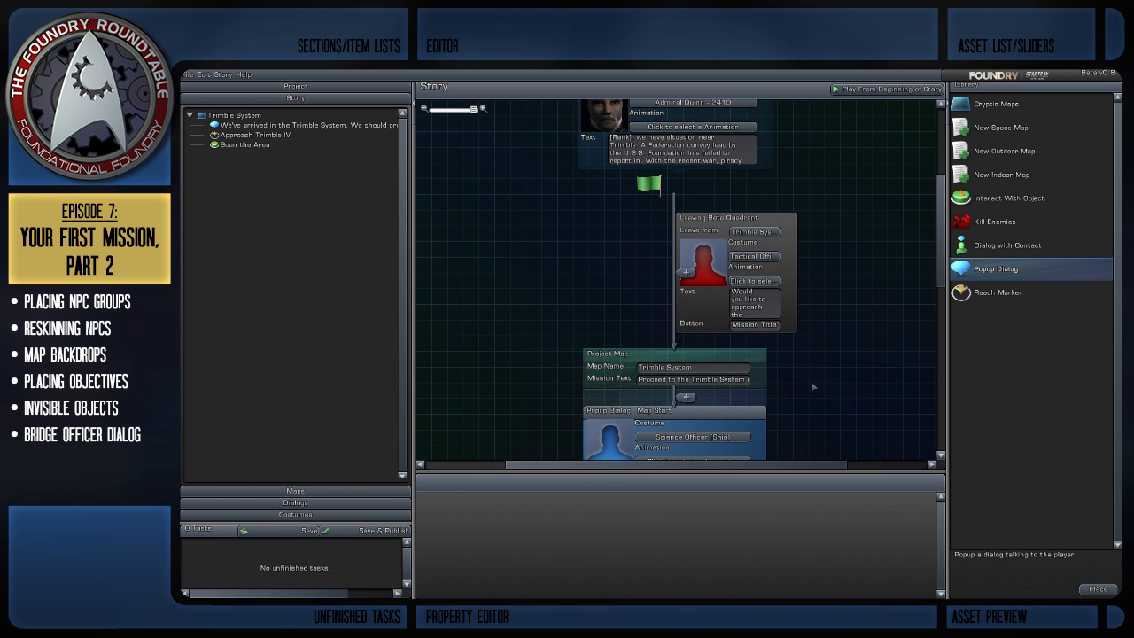
pyautogui.moveTo(805, 408); pyautogui.dragTo(802, 334)
pyautogui.moveTo(820, 391); pyautogui.dragTo(840, 304)
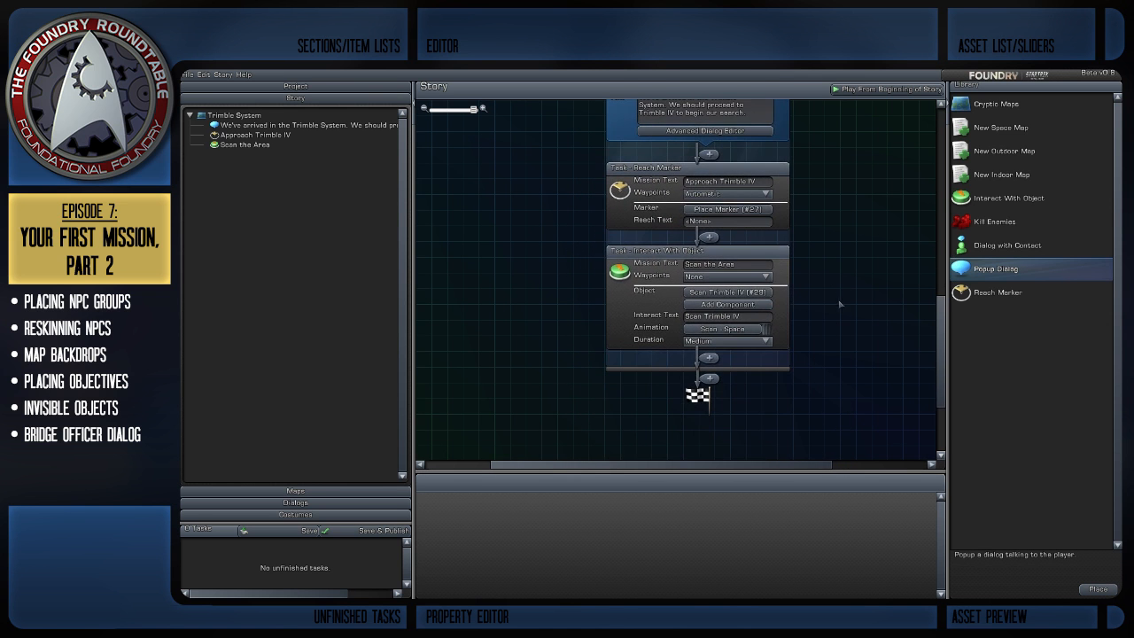
pyautogui.moveTo(998, 268); pyautogui.dragTo(709, 357)
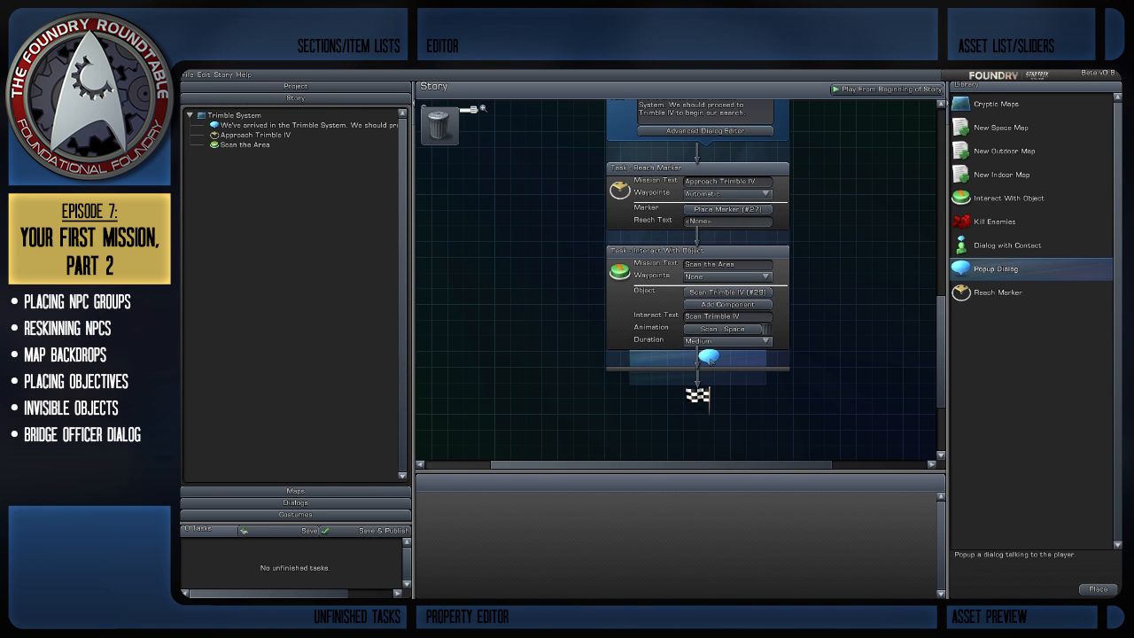
pyautogui.moveTo(709, 357); pyautogui.dragTo(708, 358)
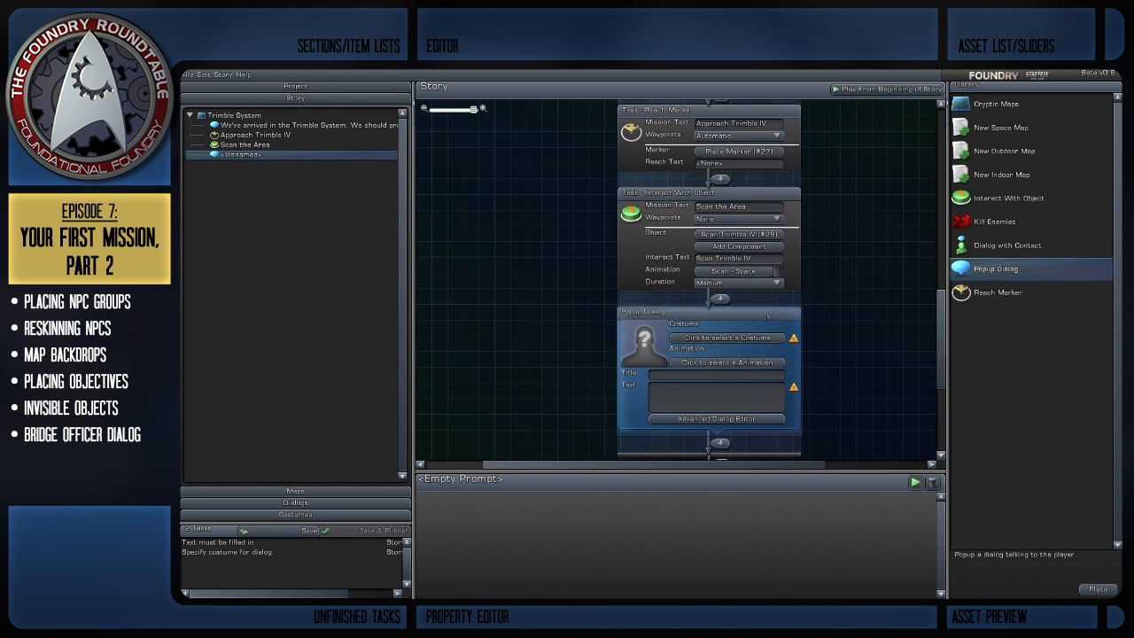
# Set the costume of the new popup dialog after Scan the Area to the bridge officer Science Officer (Away Team).
pyautogui.click(759, 338)
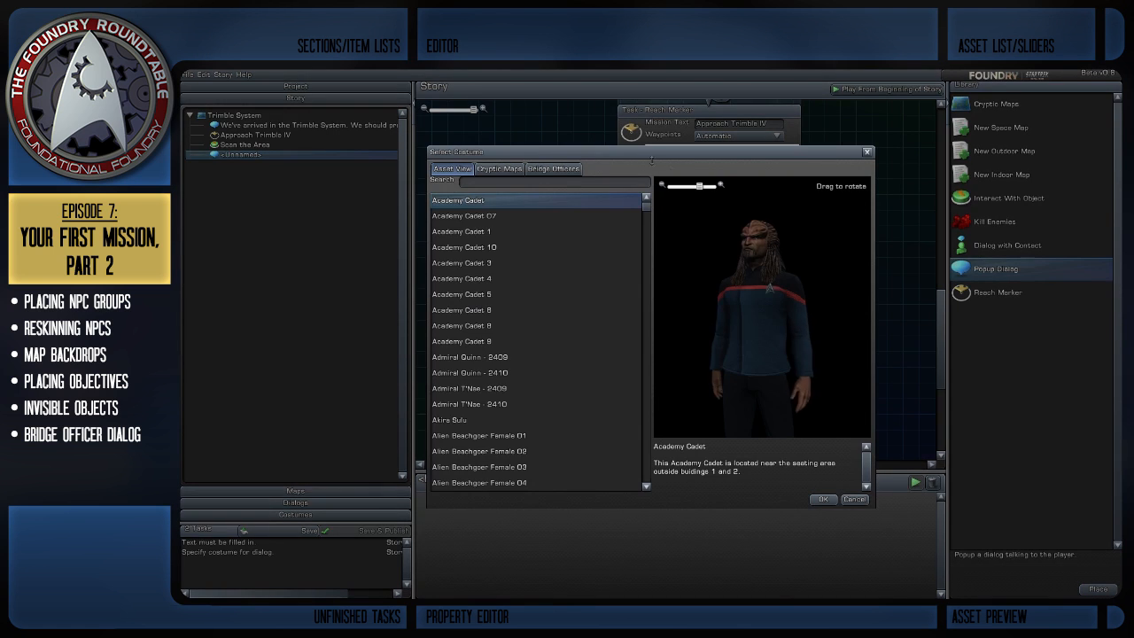
pyautogui.click(553, 169)
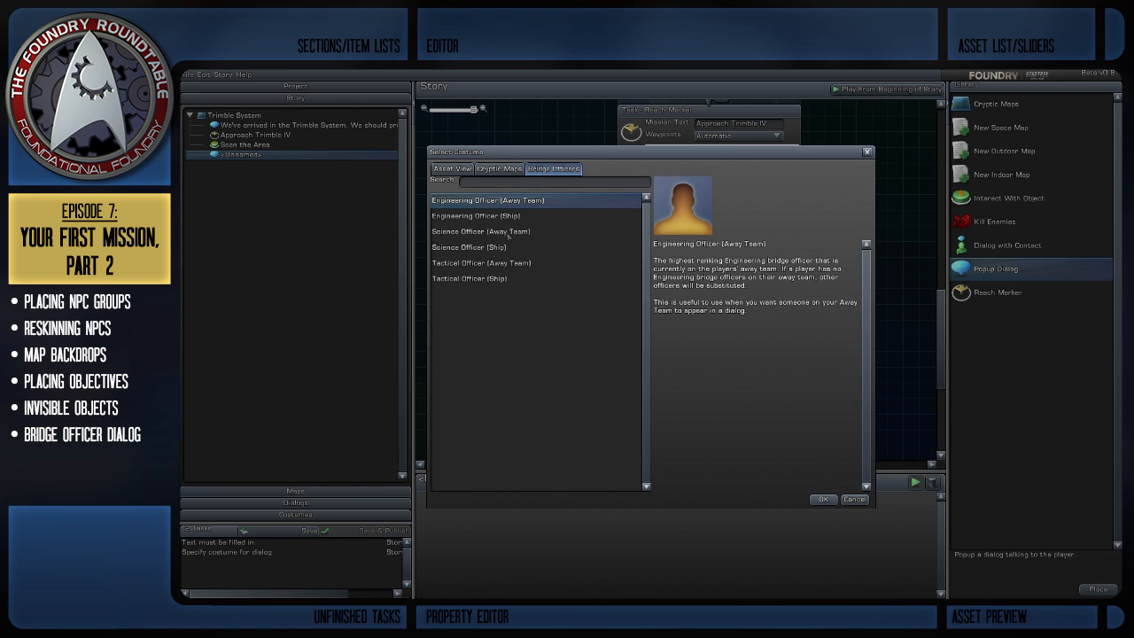
pyautogui.click(472, 232)
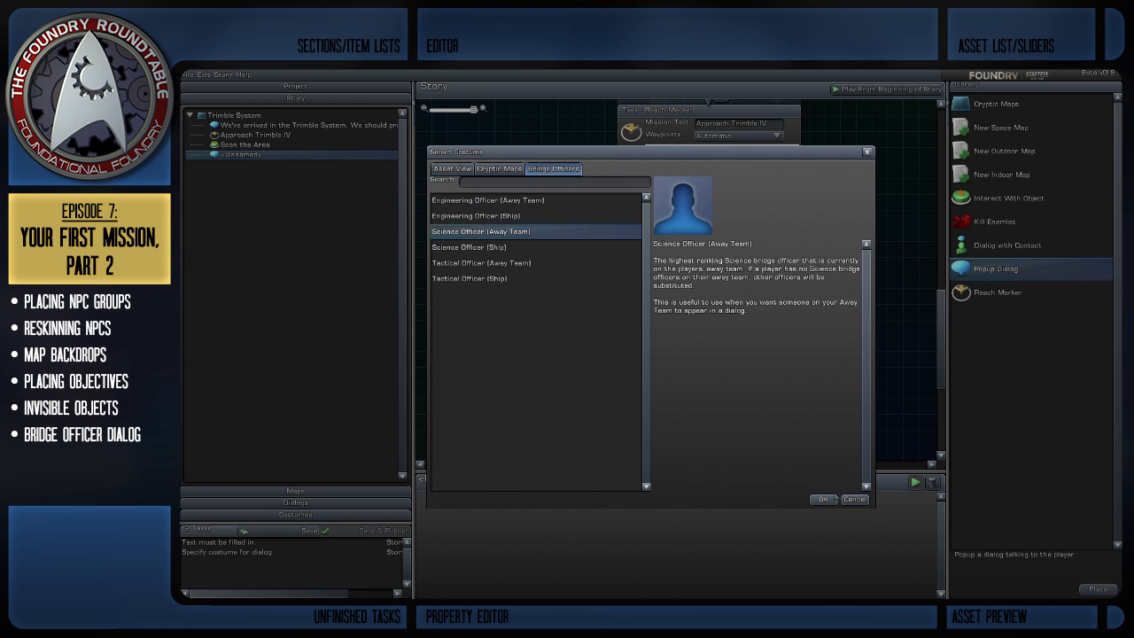
pyautogui.click(821, 499)
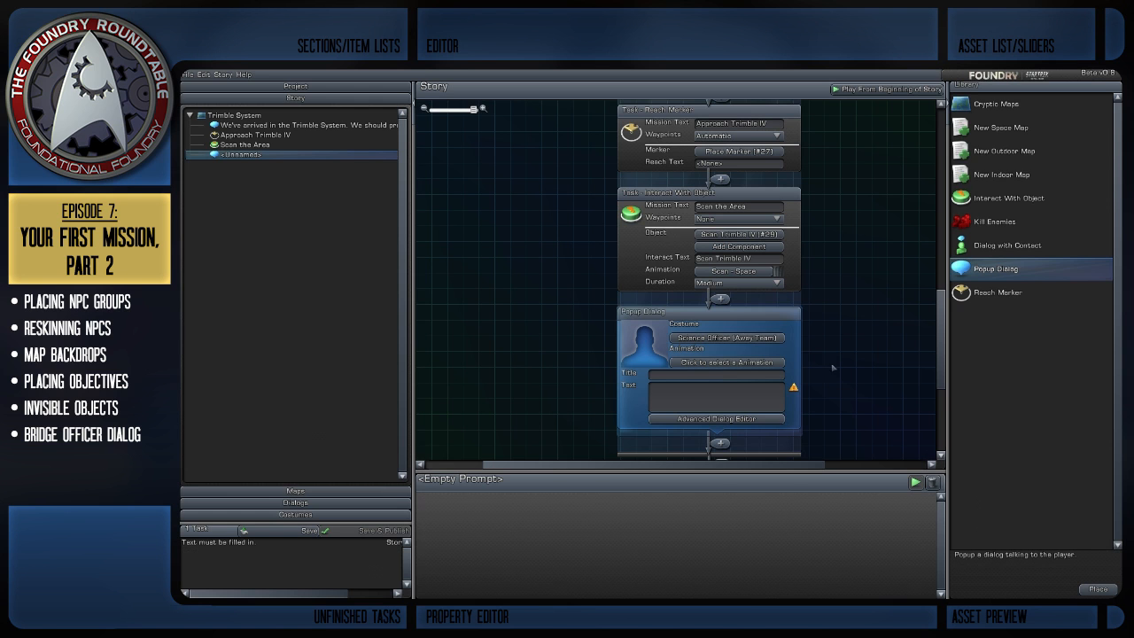
# Set the Science Officer dialog's text to "I'm detection a feight warp trail. It leads in the direction of Trimble V.".
pyautogui.click(720, 389)
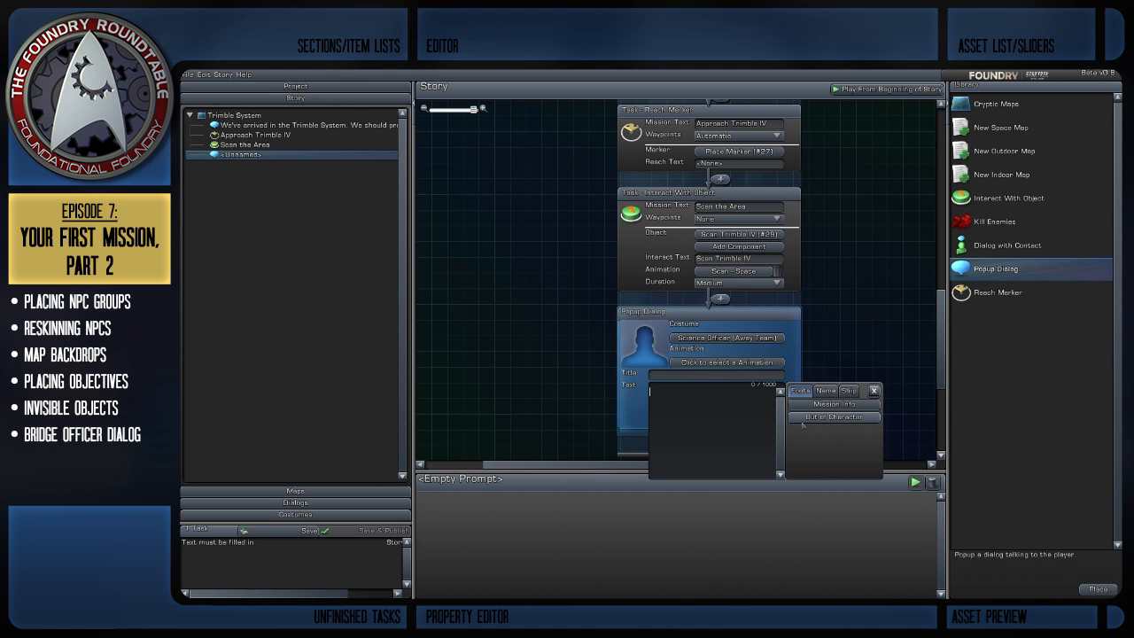
pyautogui.write("I'm detec")
pyautogui.write('tio')
pyautogui.write('n feight subspac')
pyautogui.write('e ')
pyautogui.write('e')
pyautogui.press('BackSpace')
pyautogui.press('BackSpace')
pyautogui.press('BackSpace')
pyautogui.press('BackSpace')
pyautogui.press('BackSpace')
pyautogui.press('BackSpace')
pyautogui.press('BackSpace')
pyautogui.press('BackSpace')
pyautogui.press('BackSpace')
pyautogui.press('BackSpace')
pyautogui.write('a feight warp trail. It leads in the direction of ')
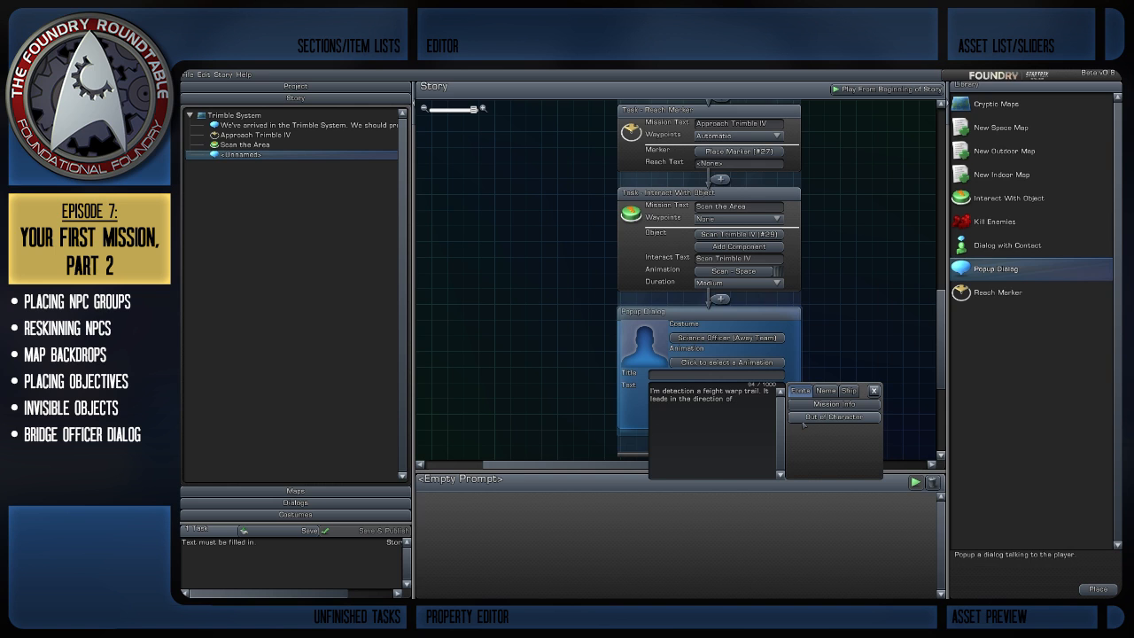
pyautogui.write('Trimble V')
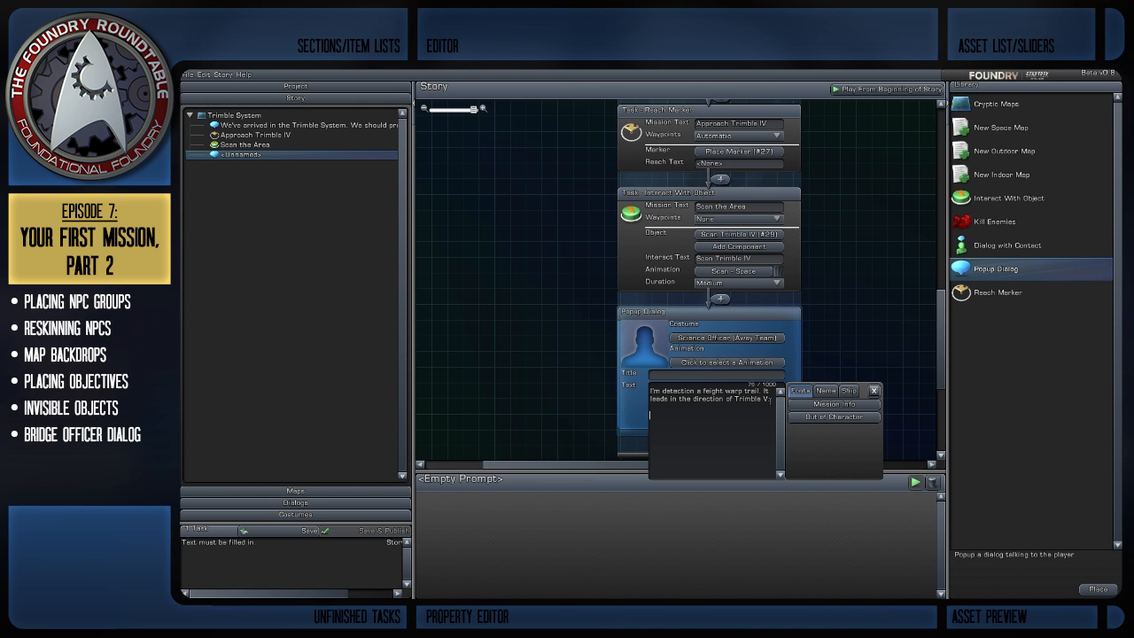
# Add the separate line "Proceed to Trimble V." to the Science Officer dialog's text and format it as Mission Info.
pyautogui.write('Approach')
pyautogui.write(' T')
pyautogui.press('BackSpace')
pyautogui.press('BackSpace')
pyautogui.press('BackSpace')
pyautogui.press('BackSpace')
pyautogui.press('BackSpace')
pyautogui.press('BackSpace')
pyautogui.press('BackSpace')
pyautogui.press('BackSpace')
pyautogui.press('BackSpace')
pyautogui.press('BackSpace')
pyautogui.write('Froceed to Trimble V')
pyautogui.moveTo(726, 417); pyautogui.dragTo(650, 415)
pyautogui.click(824, 406)
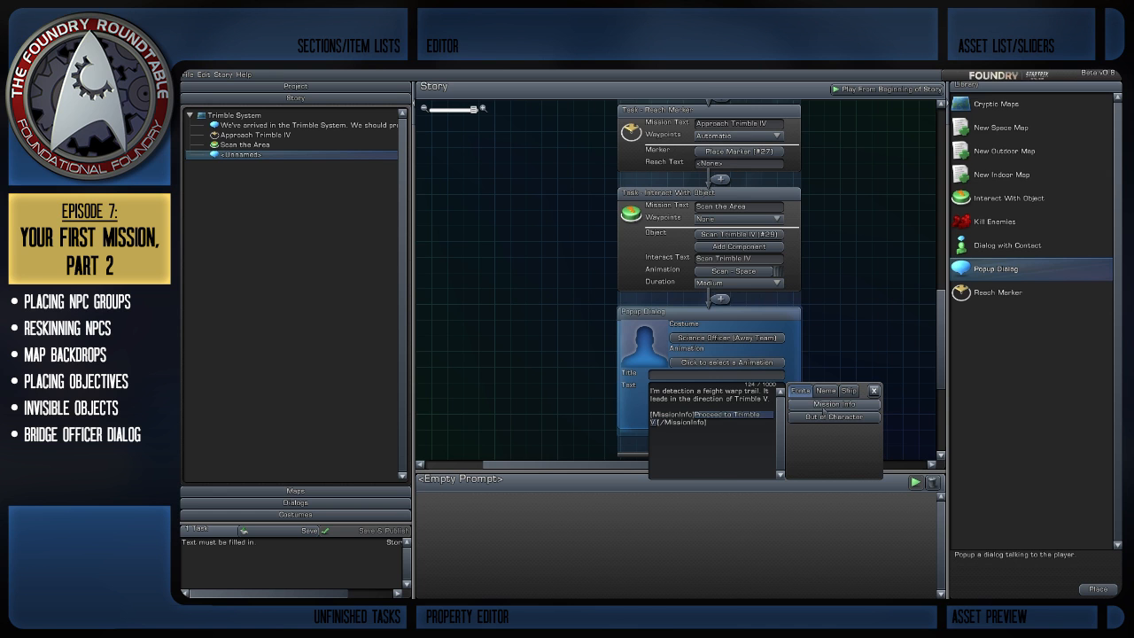
pyautogui.click(882, 337)
pyautogui.scroll(-1, 843, 329)
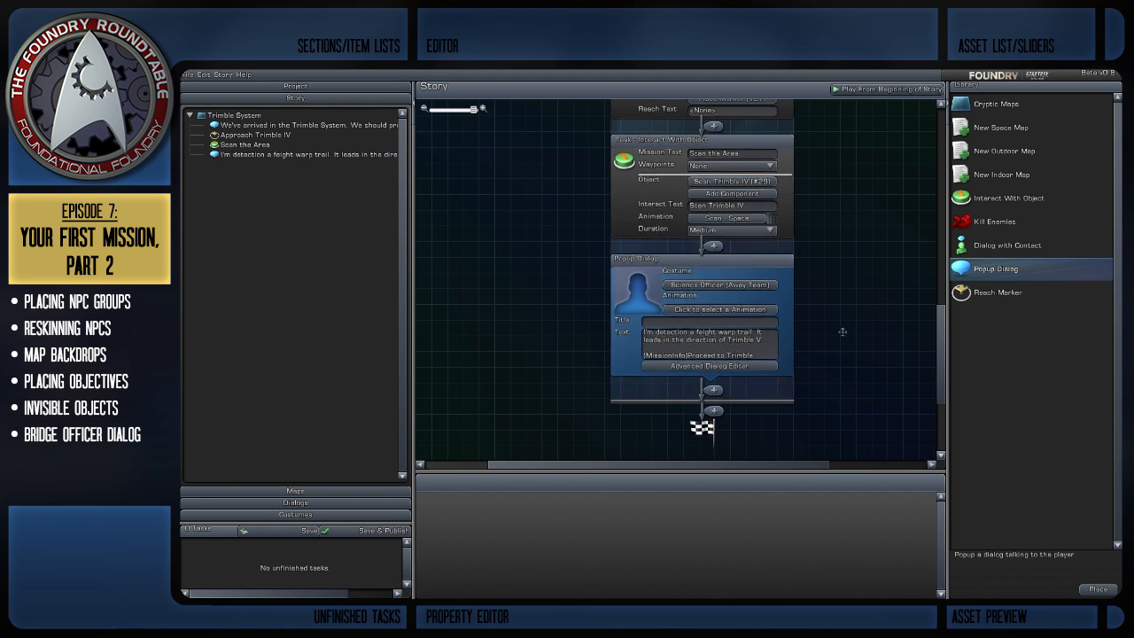
# Add a Reach Marker task directly after the Science Officer dialog on the Trimble System map.
pyautogui.moveTo(739, 390); pyautogui.dragTo(741, 384, button='right')
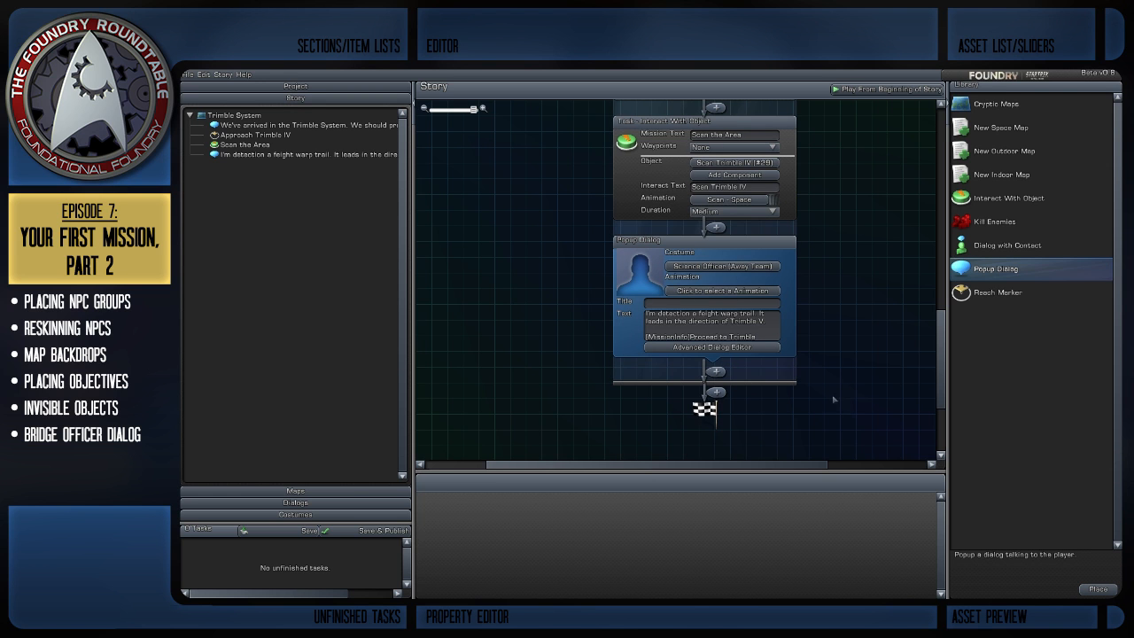
pyautogui.moveTo(815, 387); pyautogui.dragTo(812, 379, button='right')
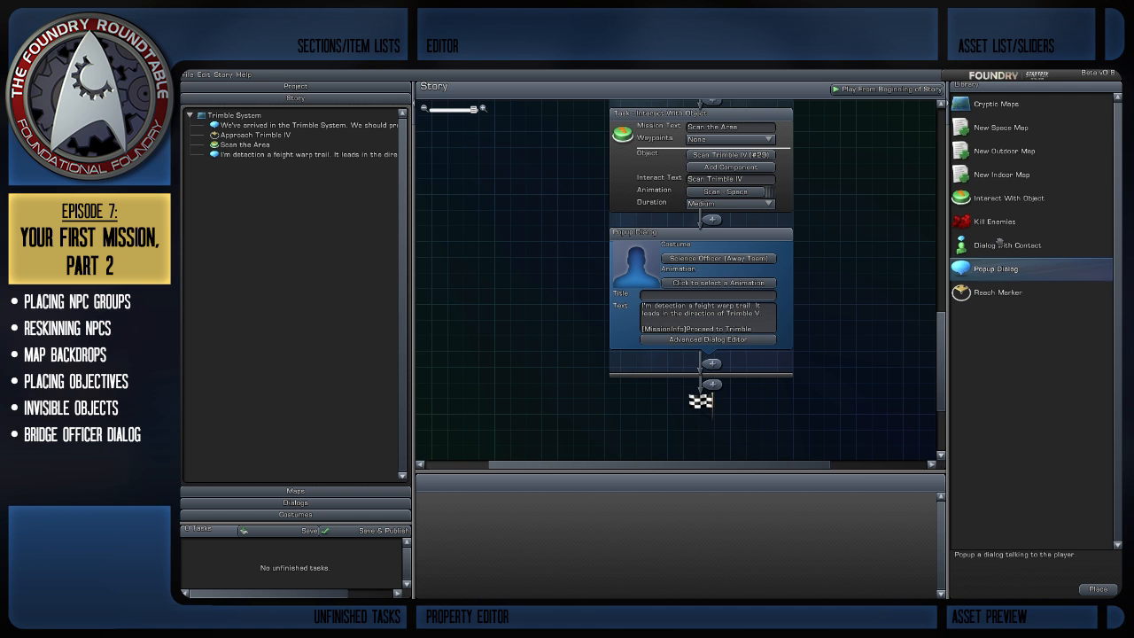
pyautogui.moveTo(999, 294); pyautogui.dragTo(685, 359)
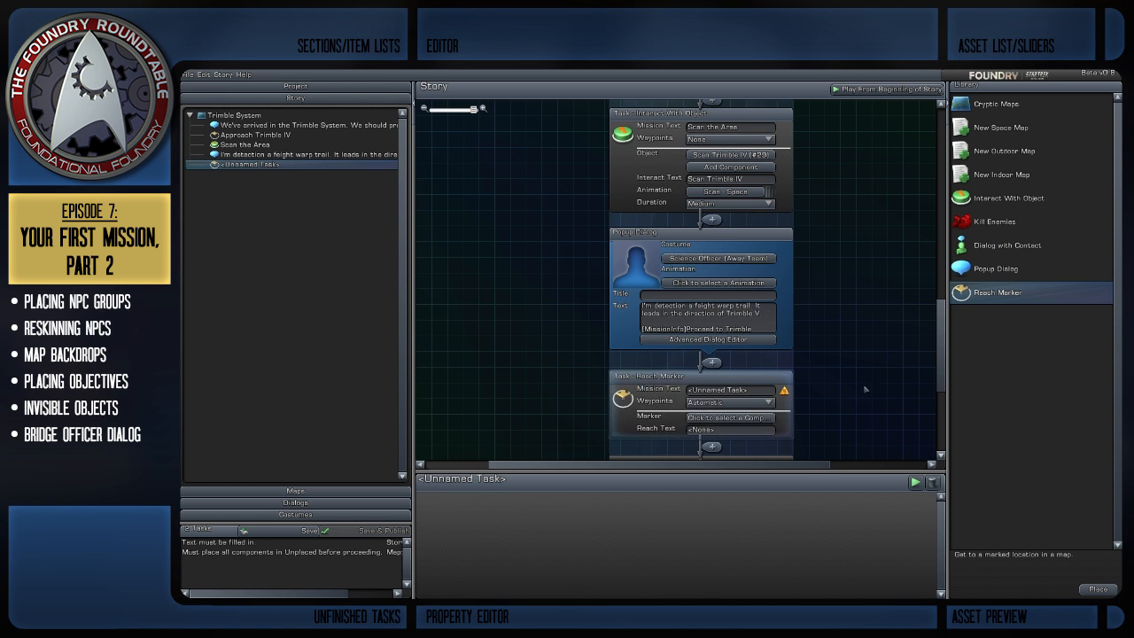
pyautogui.moveTo(862, 383); pyautogui.dragTo(844, 299, button='right')
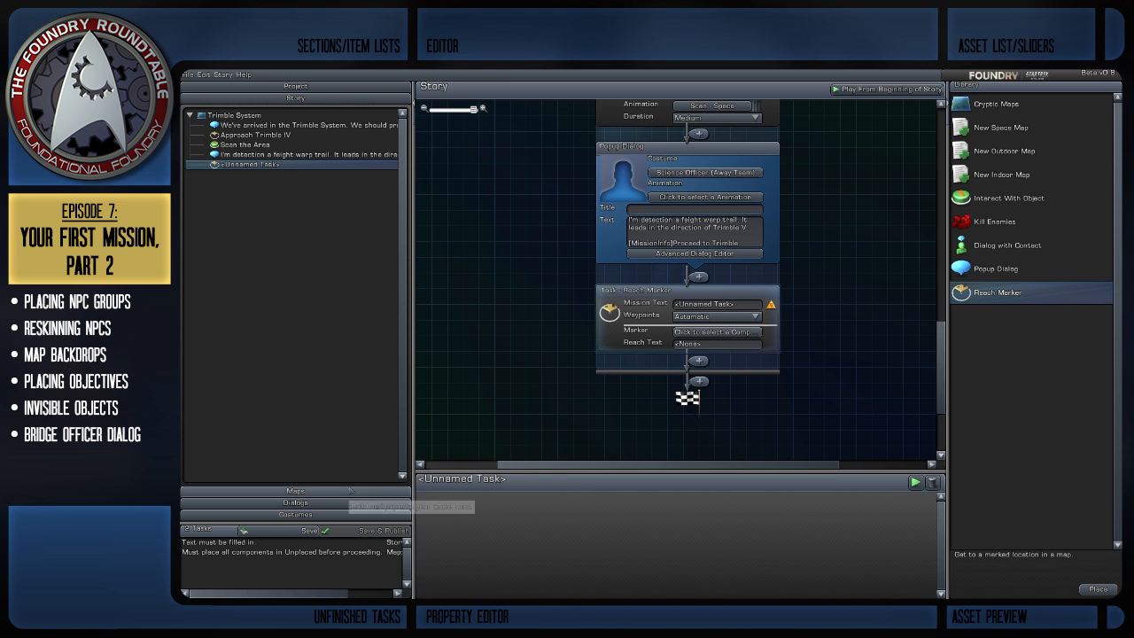
# Move Place Marker (#26) on the Trimble System map to between the two planets, at about X 36, Z 3 km.
pyautogui.click(347, 491)
pyautogui.moveTo(854, 257); pyautogui.dragTo(733, 394, button='right')
pyautogui.scroll(-2, 735, 372)
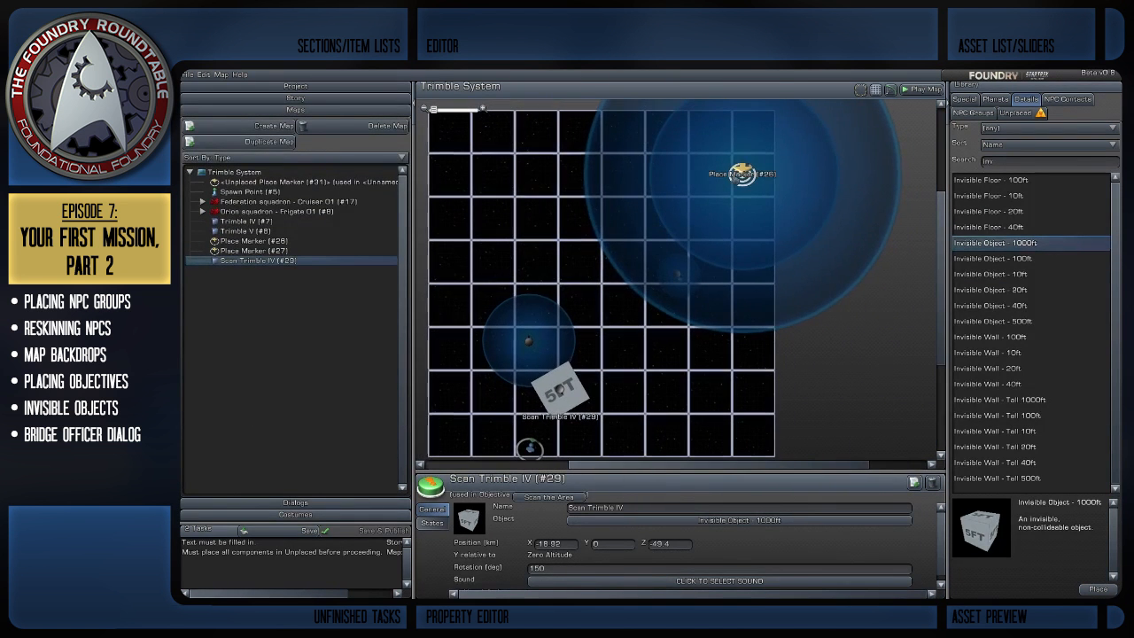
pyautogui.moveTo(744, 174); pyautogui.dragTo(679, 275)
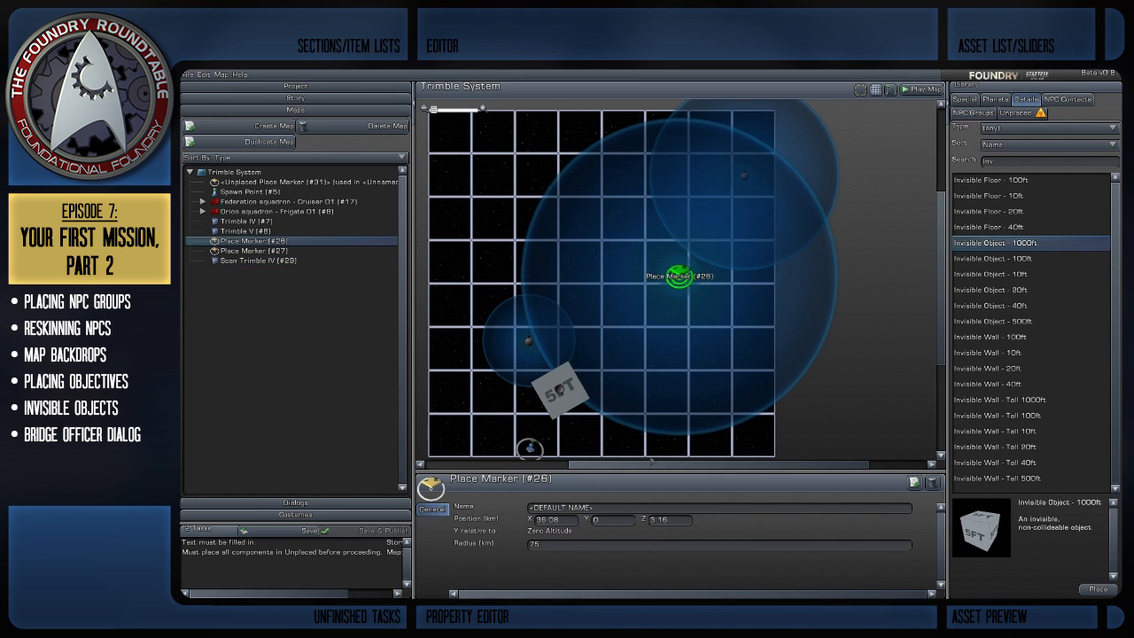
# Try radii of 40 km and 30 km for Place Marker (#26).
pyautogui.click(530, 544)
pyautogui.write('40')
pyautogui.press('Return')
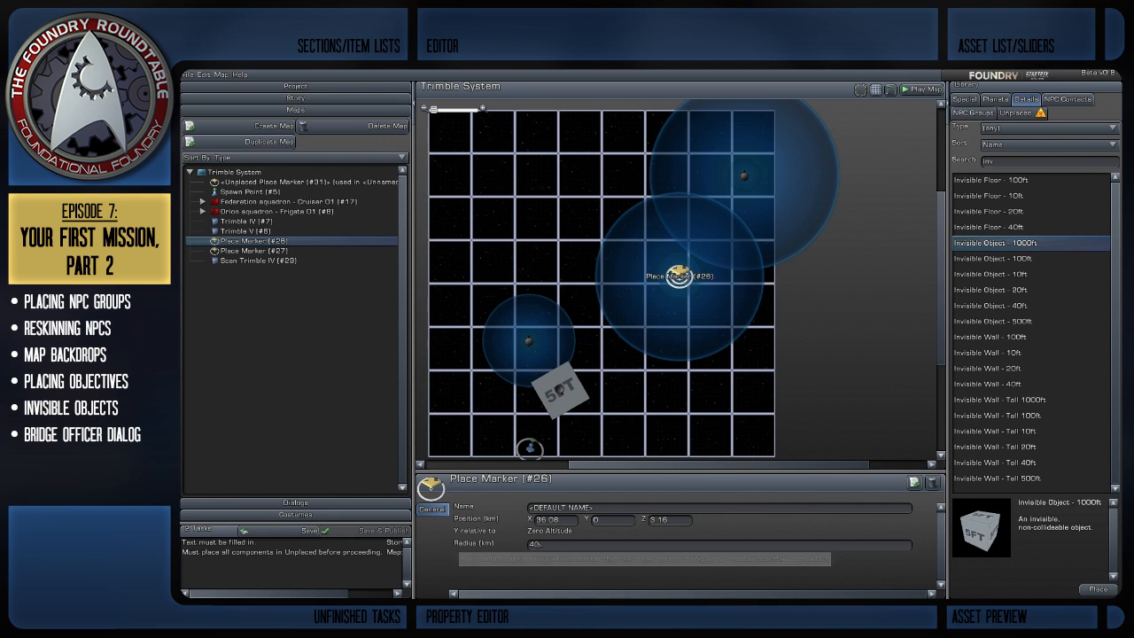
pyautogui.moveTo(542, 544); pyautogui.dragTo(522, 544)
pyautogui.write('30')
pyautogui.press('Return')
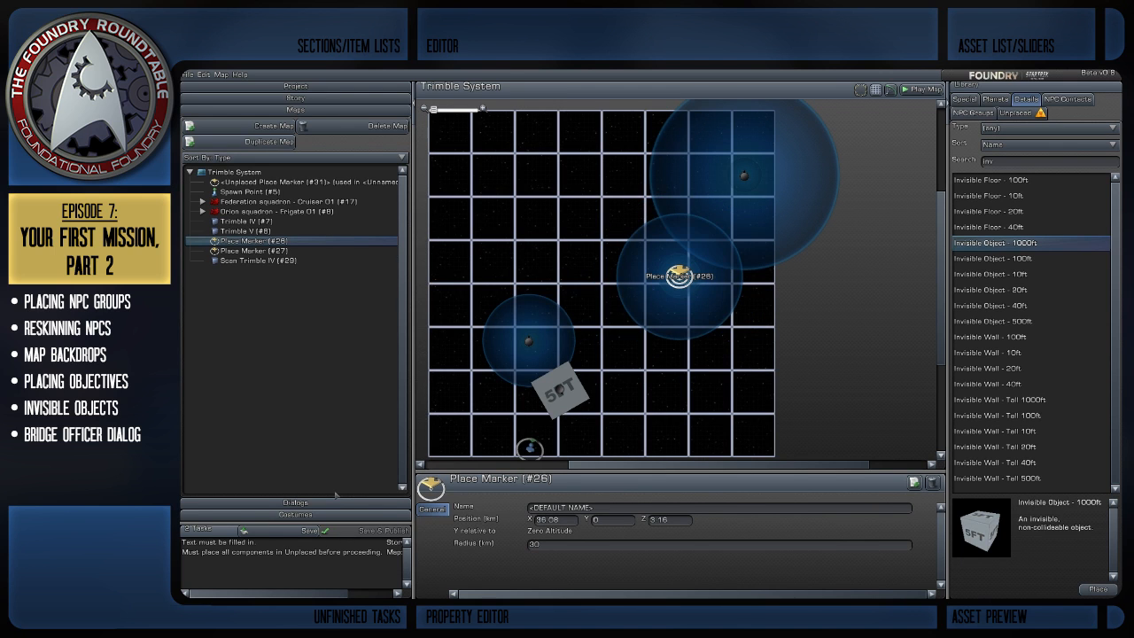
# Set the radius of Place Marker (#26) to 25 km.
pyautogui.moveTo(542, 543); pyautogui.dragTo(473, 546)
pyautogui.write('25')
pyautogui.press('Return')
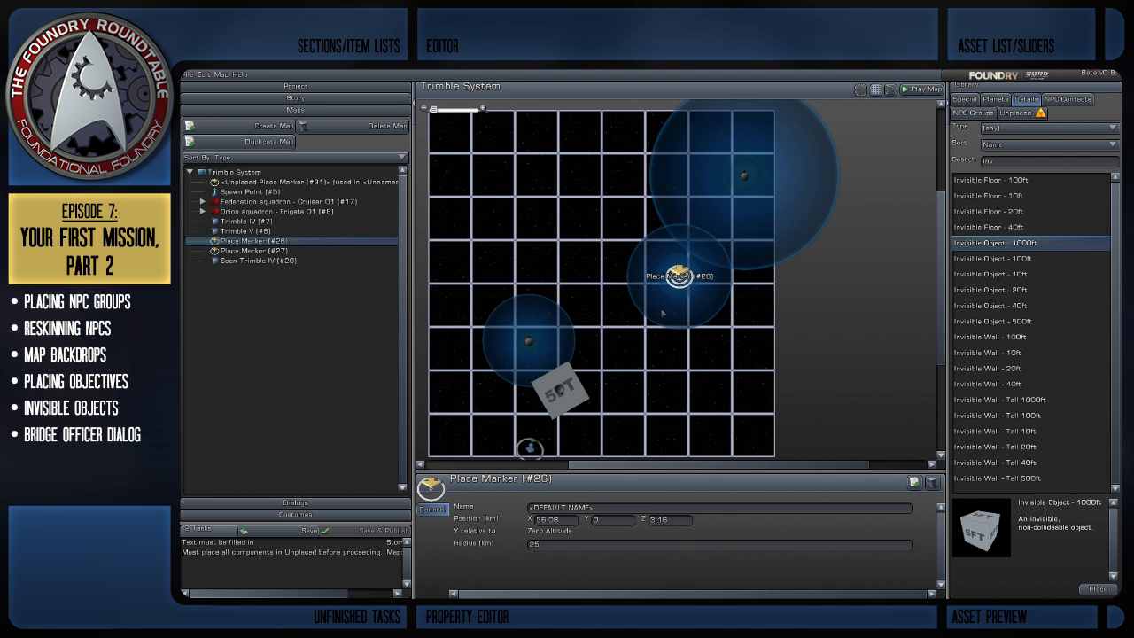
pyautogui.scroll(2, 739, 372)
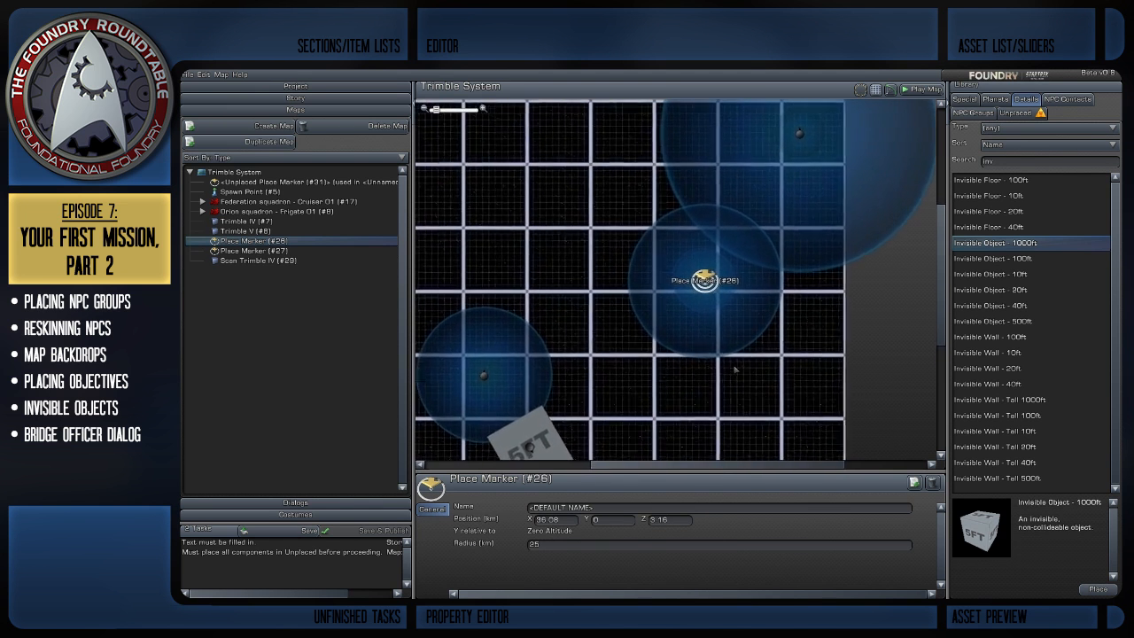
pyautogui.moveTo(726, 368); pyautogui.dragTo(751, 352)
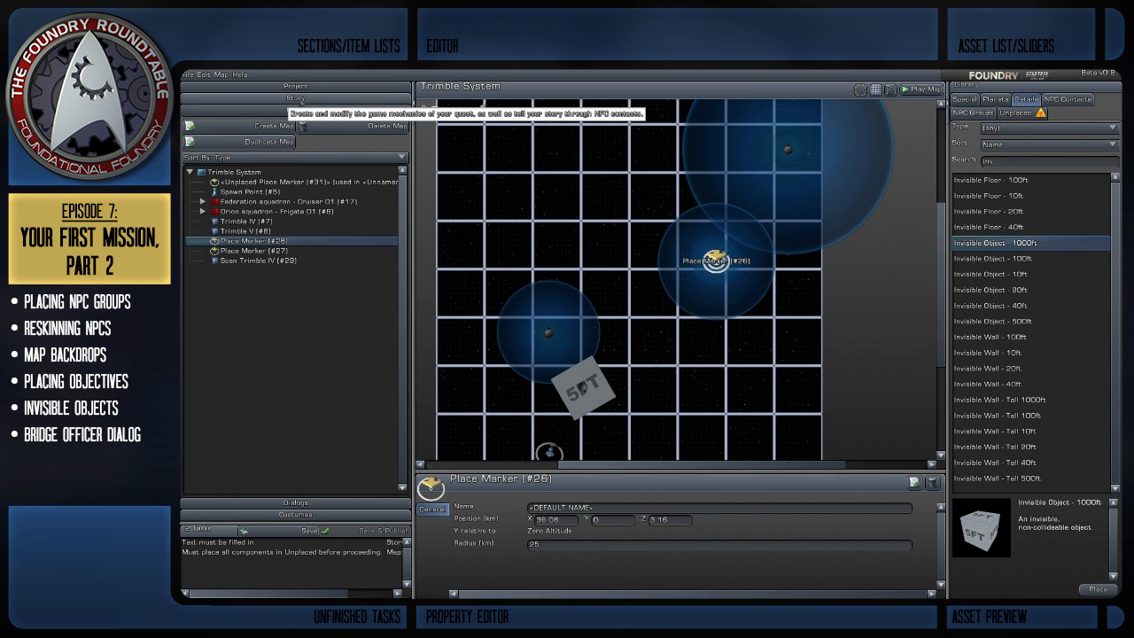
# Set the mission text of the unnamed Reach Marker task in the story to "Approach Trimble V".
pyautogui.click(337, 99)
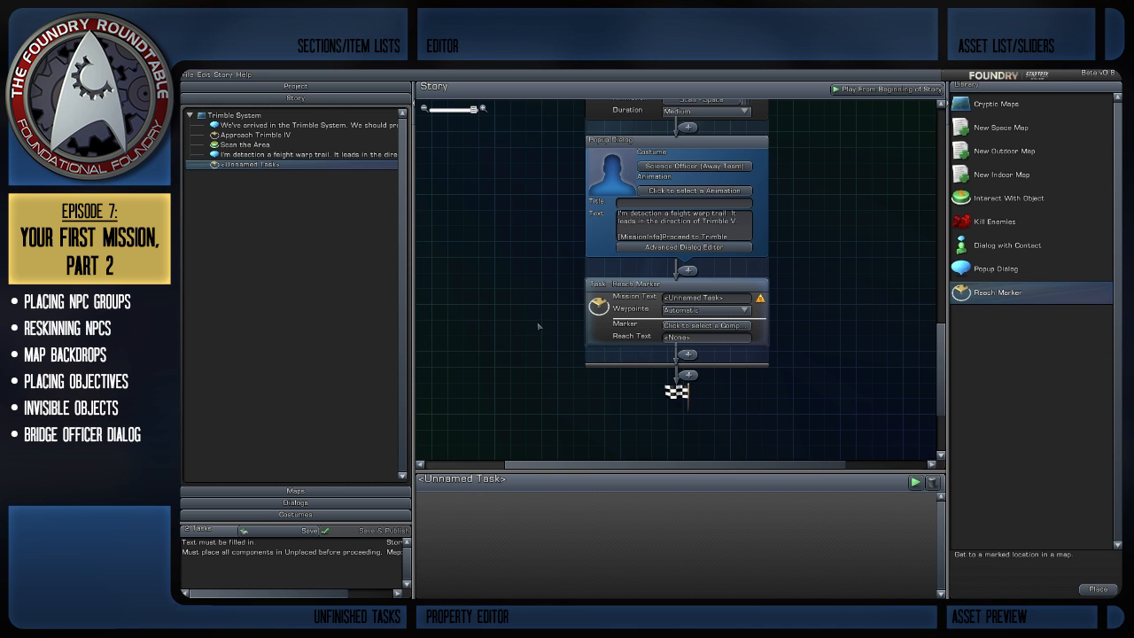
pyautogui.moveTo(528, 316); pyautogui.dragTo(547, 350)
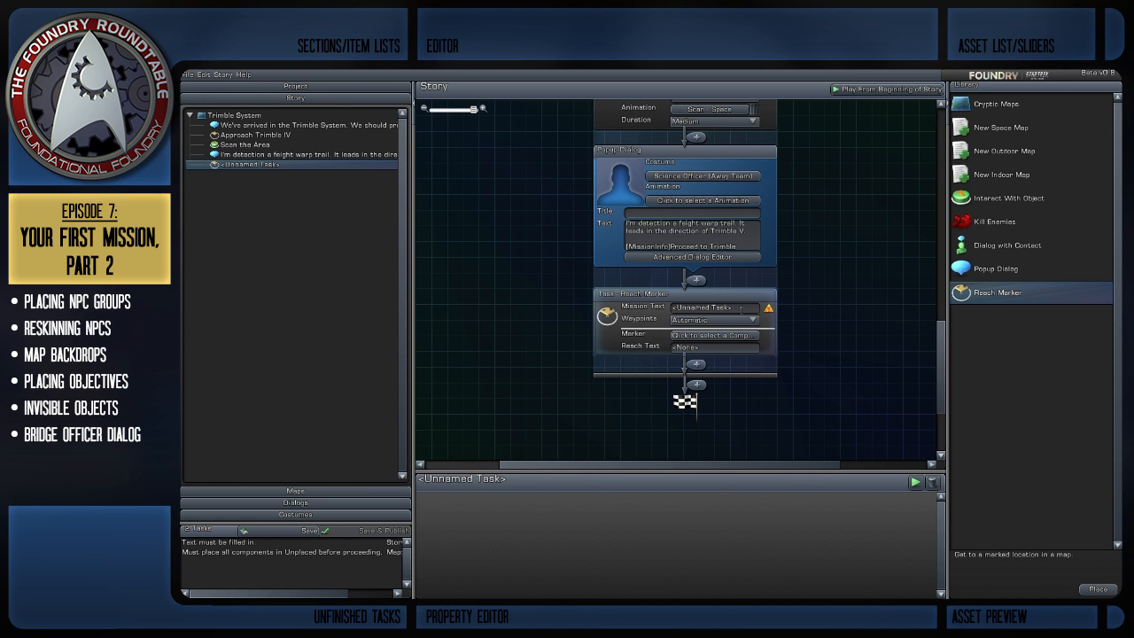
pyautogui.click(740, 309)
pyautogui.write('Approach Trim')
pyautogui.press('BackSpace')
pyautogui.write('V')
pyautogui.click(843, 373)
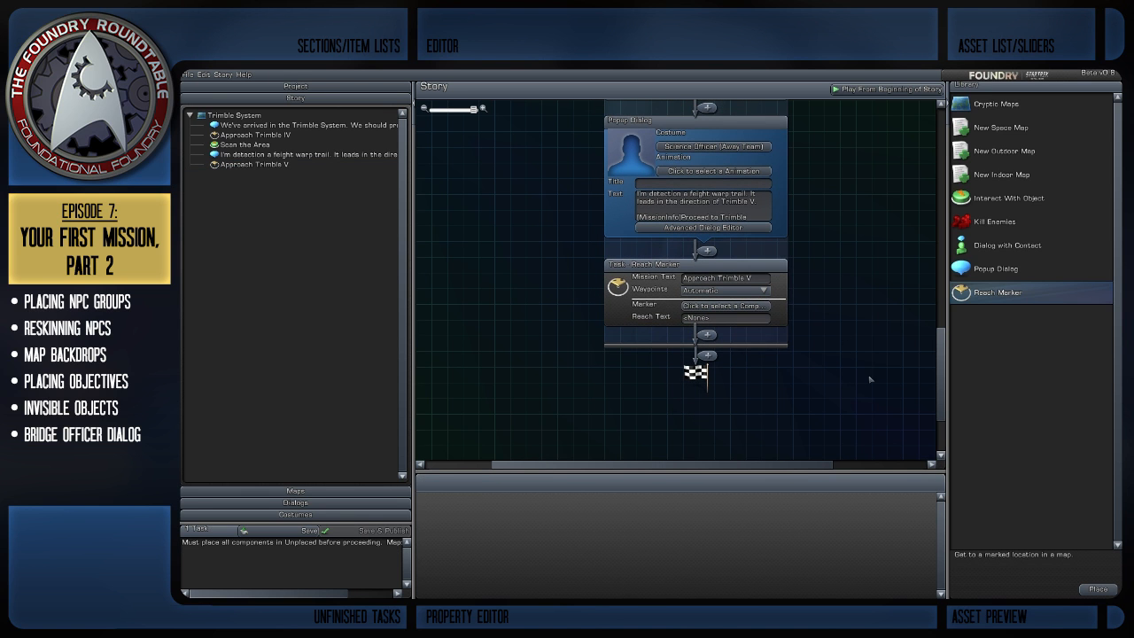
# Assign Place Marker (#26) from the Trimble System map as the marker of the Approach Trimble V task.
pyautogui.click(749, 306)
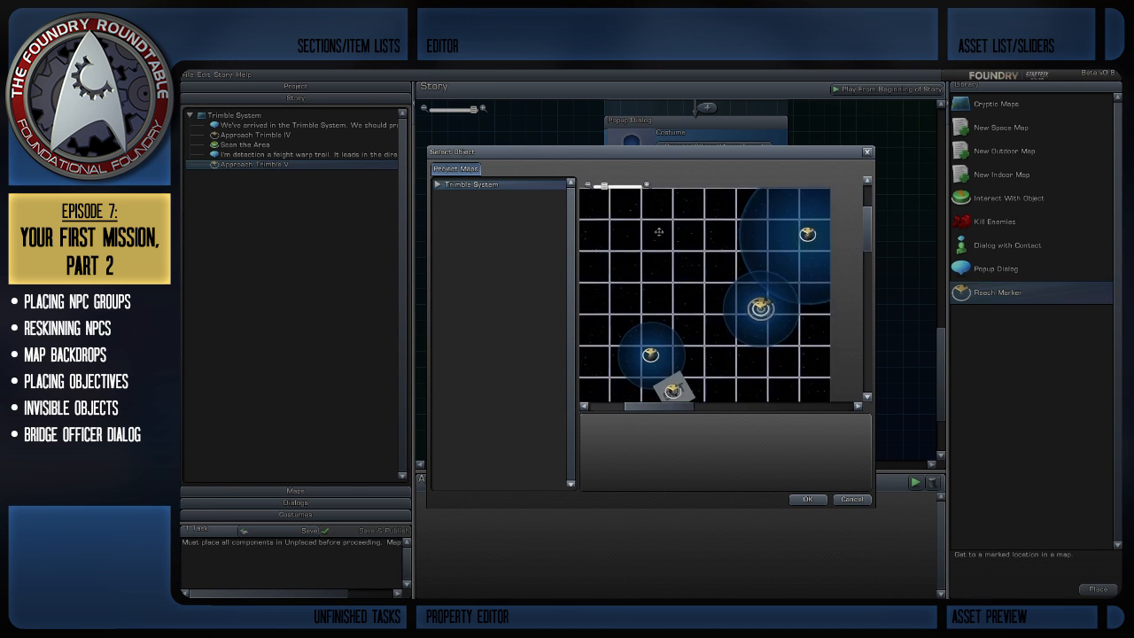
pyautogui.click(750, 304)
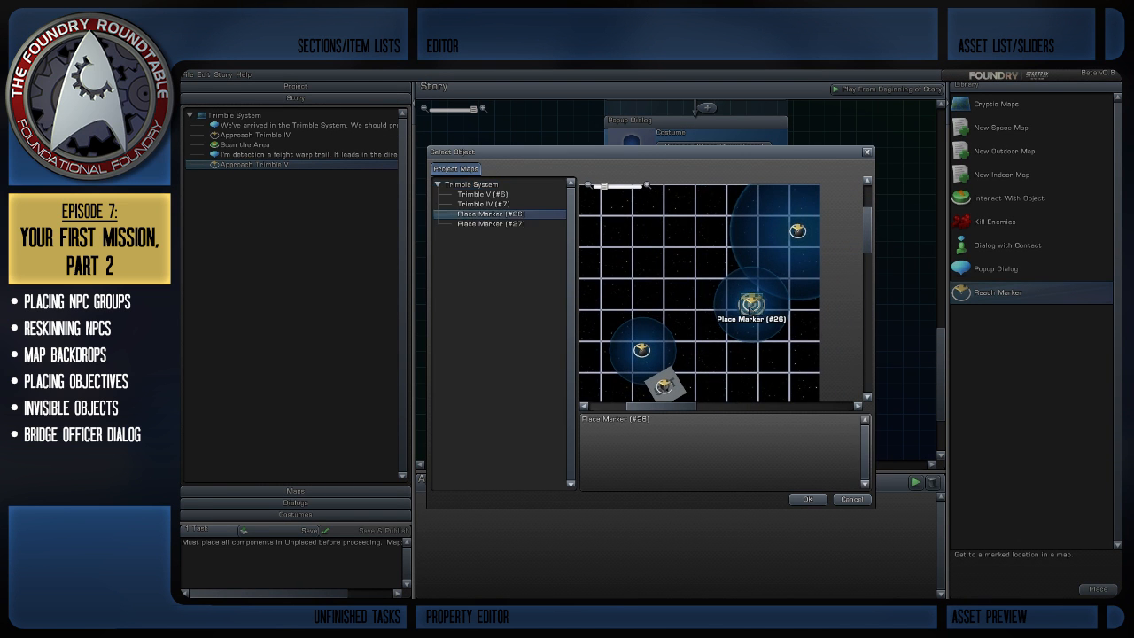
pyautogui.click(813, 498)
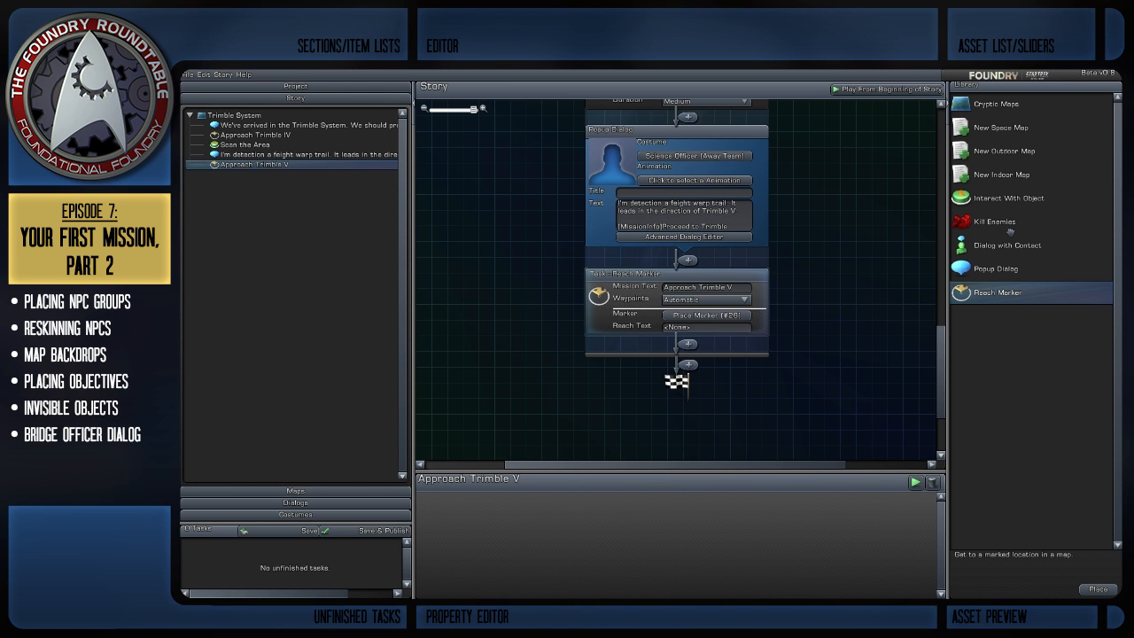
# Add a popup dialog directly after the Approach Trimble V task.
pyautogui.click(1010, 245)
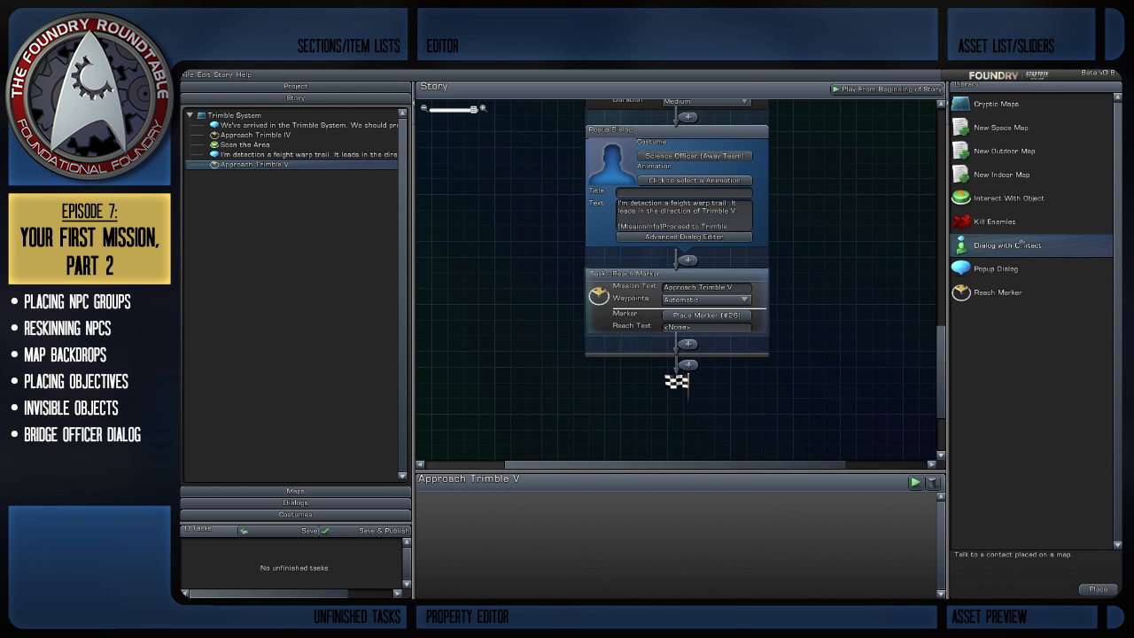
pyautogui.click(1001, 196)
pyautogui.click(996, 270)
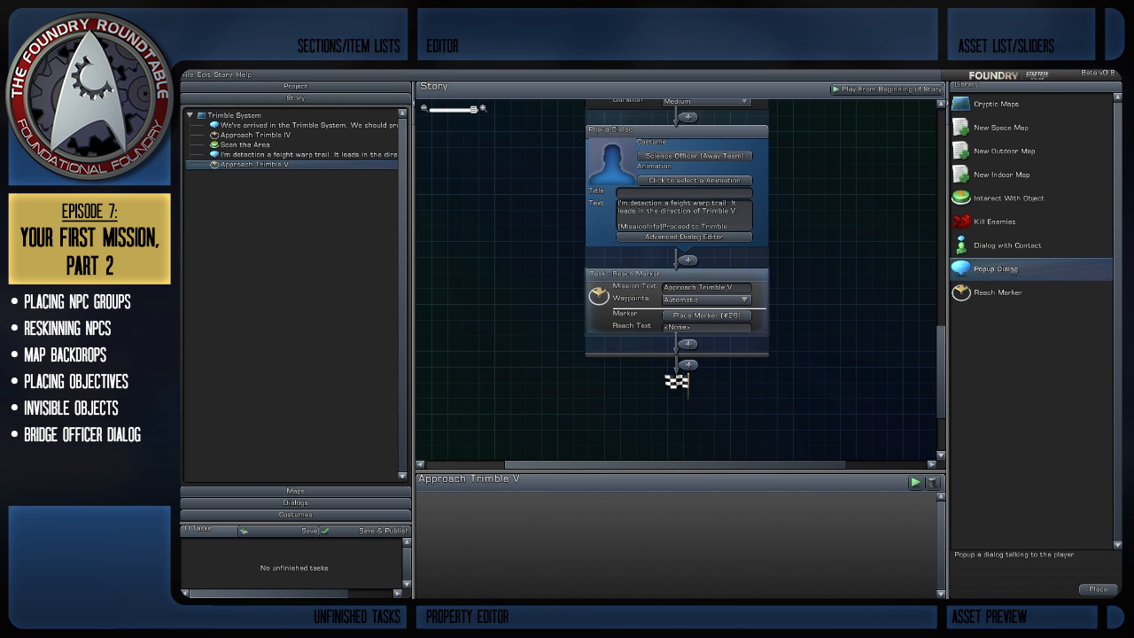
pyautogui.moveTo(1010, 273); pyautogui.dragTo(676, 340)
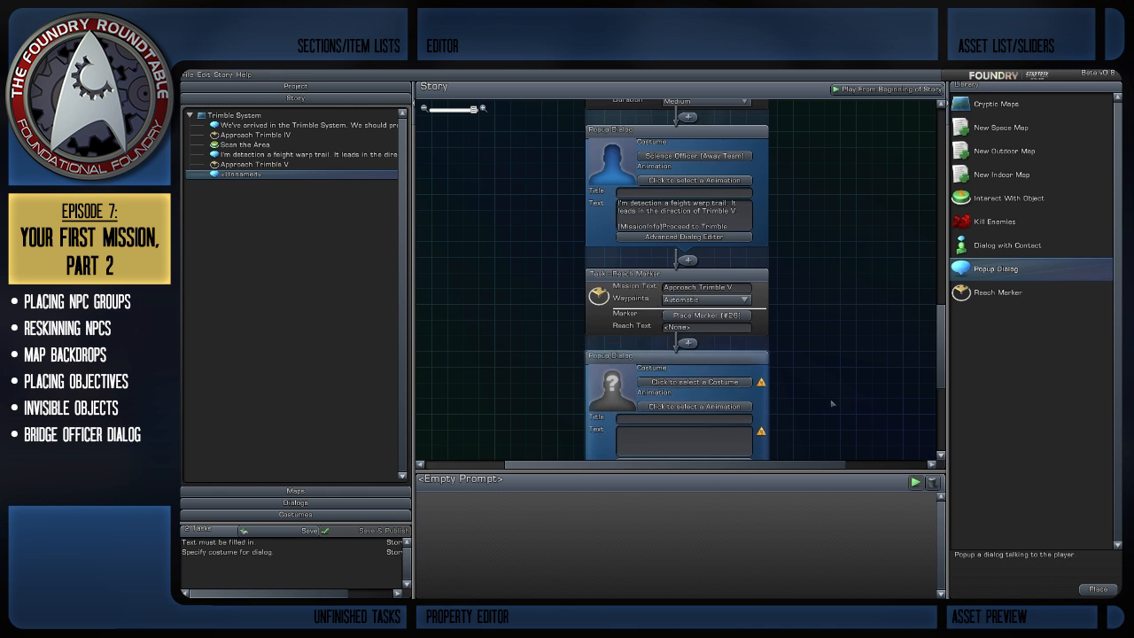
# Set the costume of the dialog after Approach Trimble V to the bridge officer Tactical Officer (Ship).
pyautogui.click(719, 303)
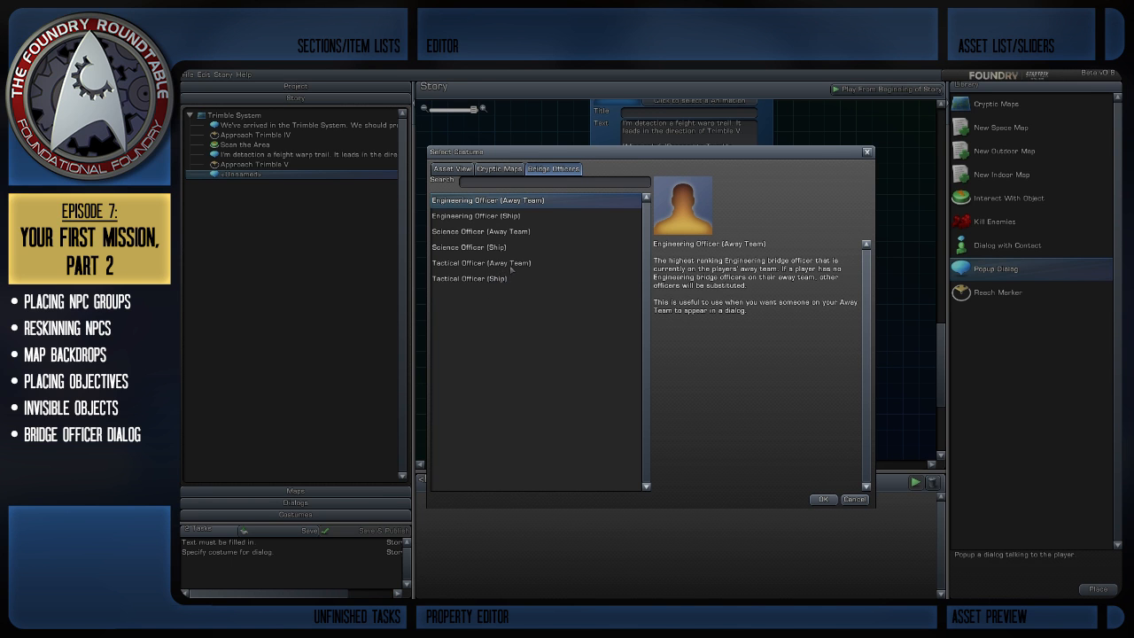
pyautogui.click(514, 278)
pyautogui.click(822, 499)
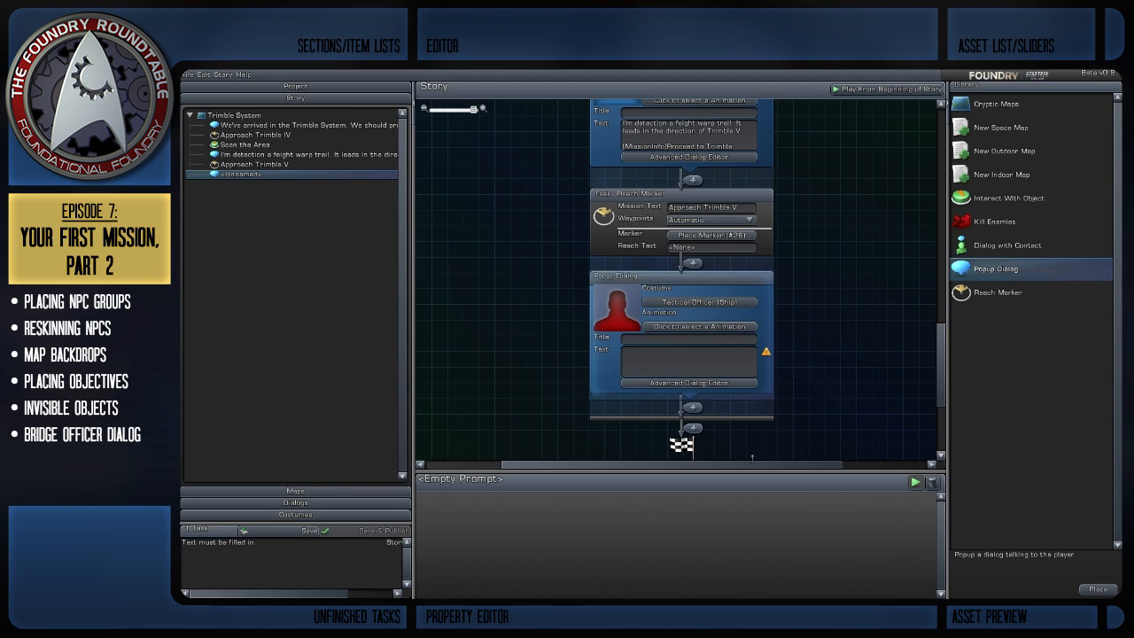
# Set the Tactical Officer dialog's text to "Sir, I'm detecting a Federation freighter on sensors. She appear to be under attack by Orion raiders.".
pyautogui.click(657, 357)
pyautogui.write('S')
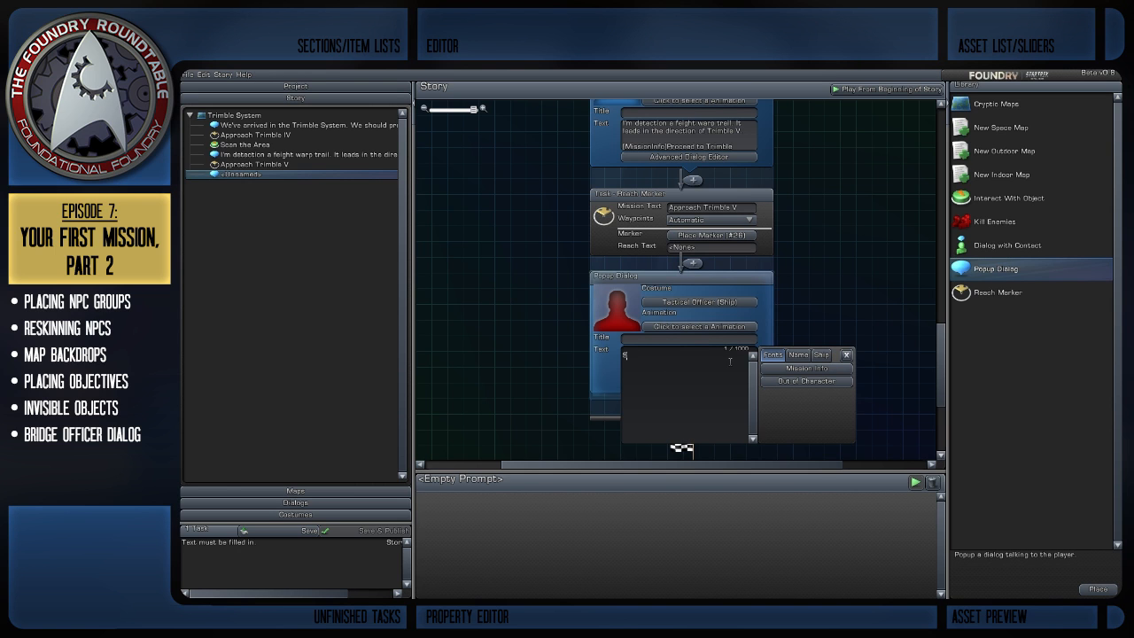
pyautogui.write('i')
pyautogui.write("r, I'm d")
pyautogui.write('etecting')
pyautogui.write(' a Fed')
pyautogui.write('eration')
pyautogui.write(' shei')
pyautogui.write('ghte')
pyautogui.write('r on sensors. ')
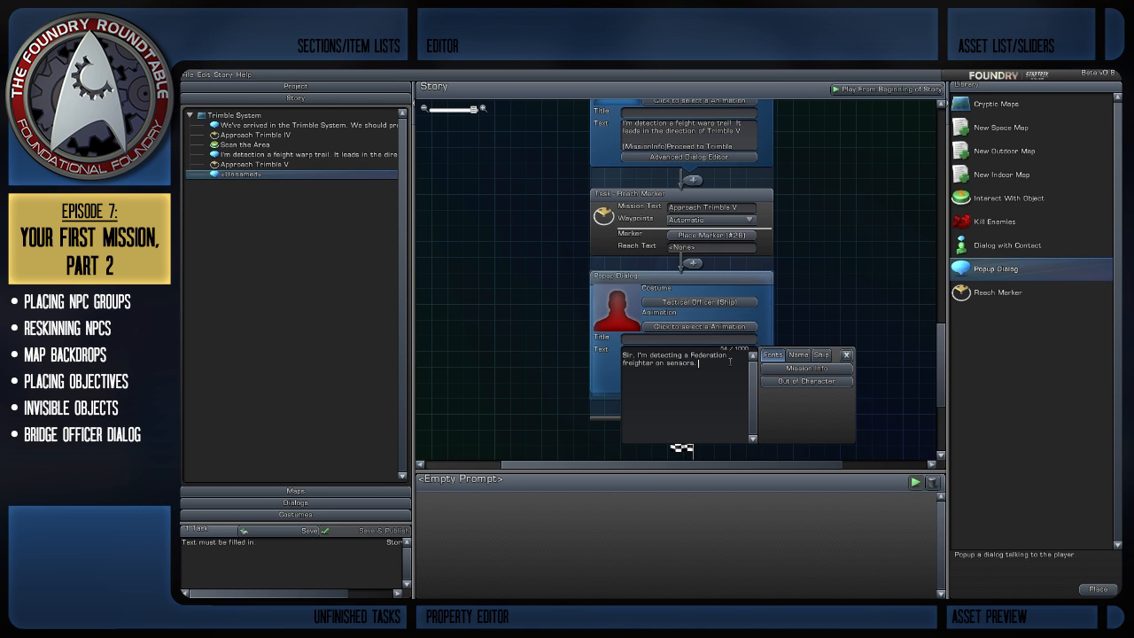
pyautogui.write('She appear to be under attack by Orion raiders.')
pyautogui.click(885, 349)
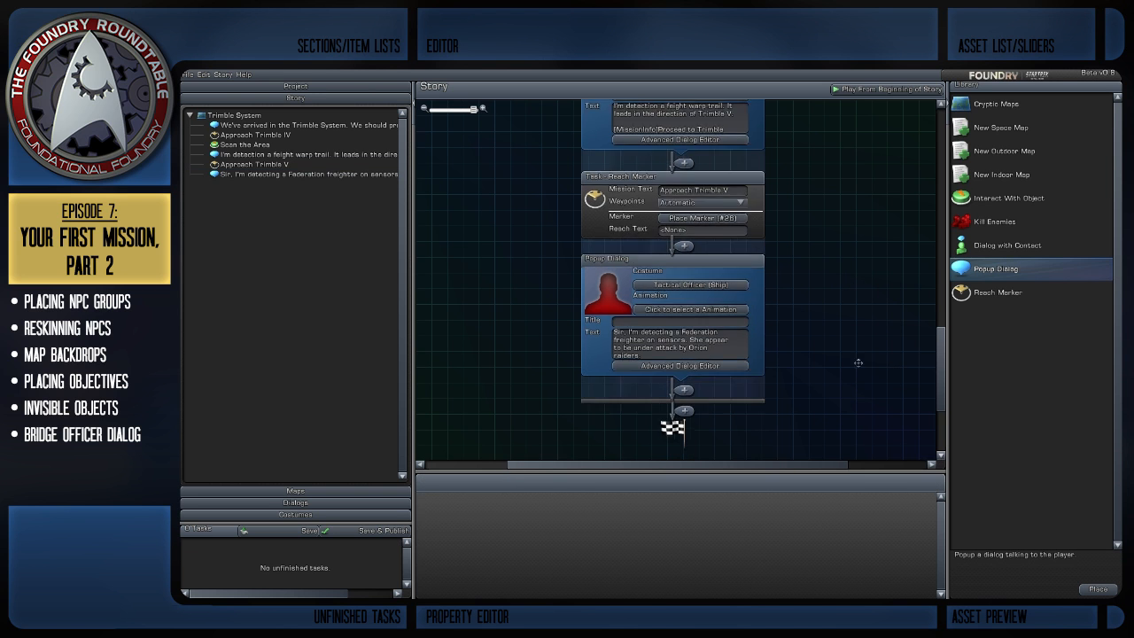
# Add a Kill Enemies task directly after the Tactical Officer dialog about the freighter under attack.
pyautogui.moveTo(1002, 213)
pyautogui.mouseDown()
pyautogui.moveTo(704, 332)
pyautogui.moveTo(660, 365)
pyautogui.mouseUp()
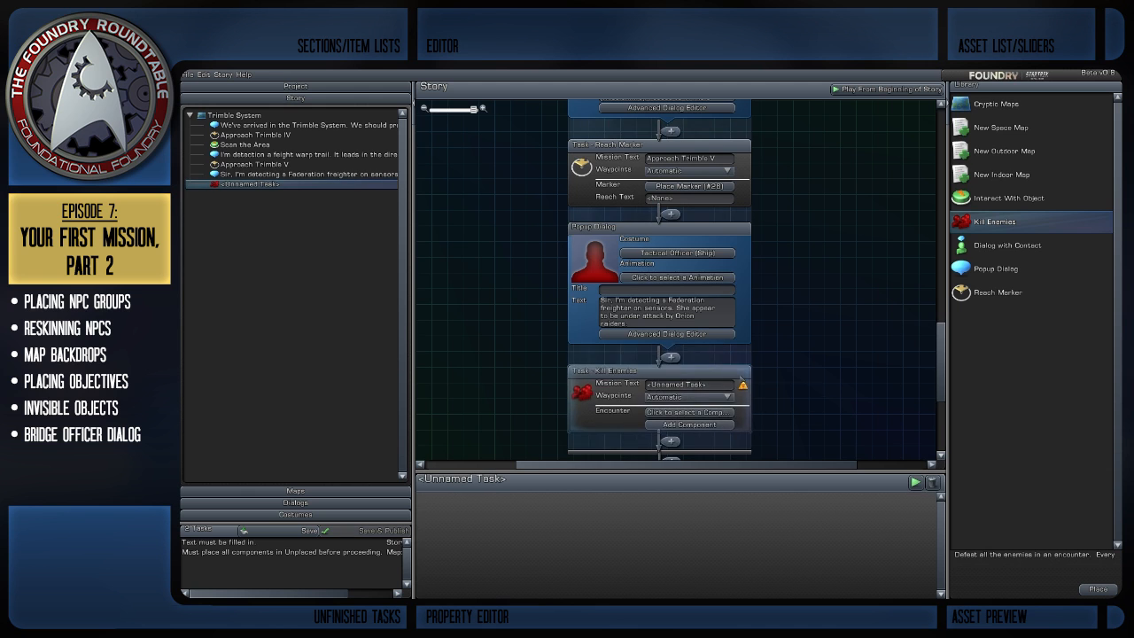
# Set the mission text of the new Kill Enemies task to "Defeat Orion Raiders".
pyautogui.click(718, 343)
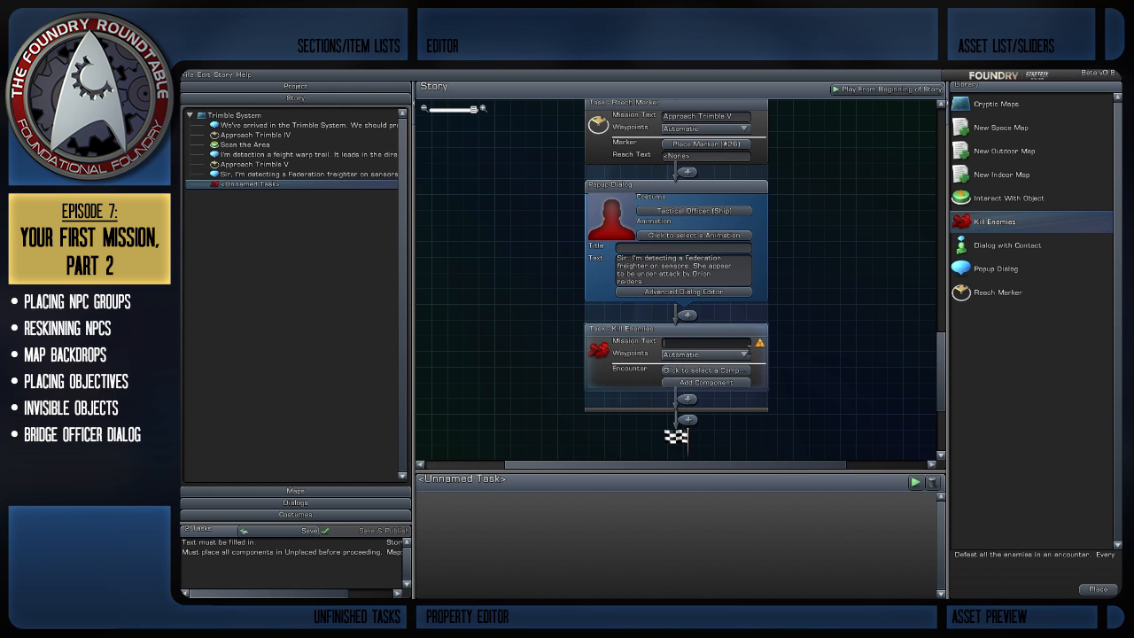
pyautogui.write('Defeat Orion Ra')
pyautogui.press('BackSpace')
pyautogui.write('aiders')
pyautogui.click(839, 387)
# Assign Orion squadron - Frigate 01 from the Trimble System map as the encounter of the Defeat Orion Raiders task.
pyautogui.click(734, 372)
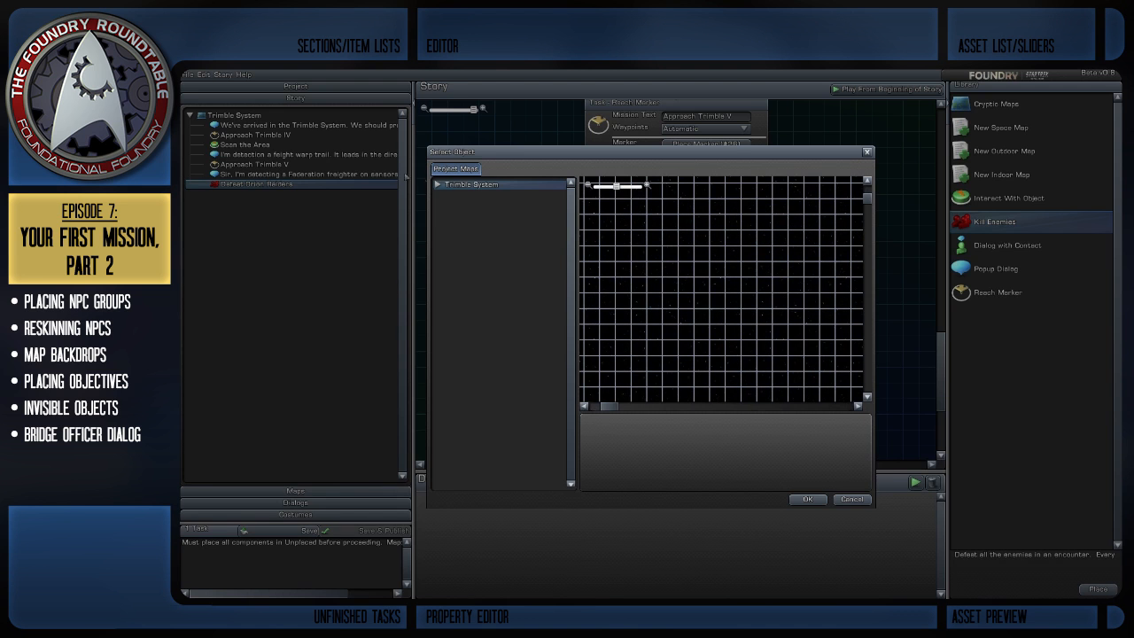
pyautogui.click(437, 184)
pyautogui.click(500, 194)
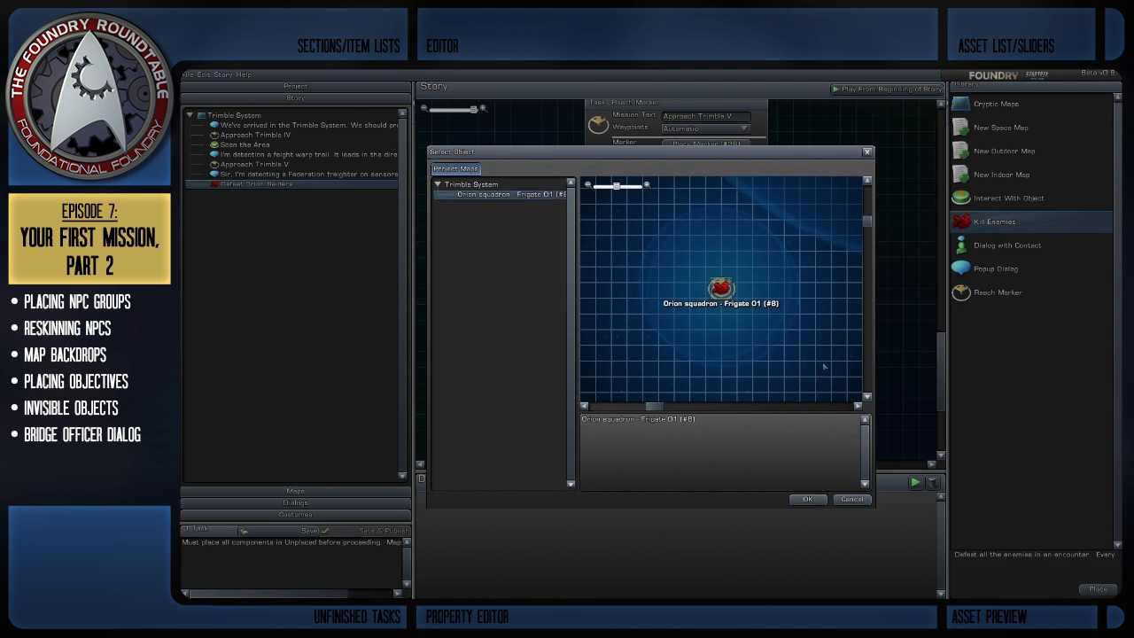
pyautogui.click(806, 499)
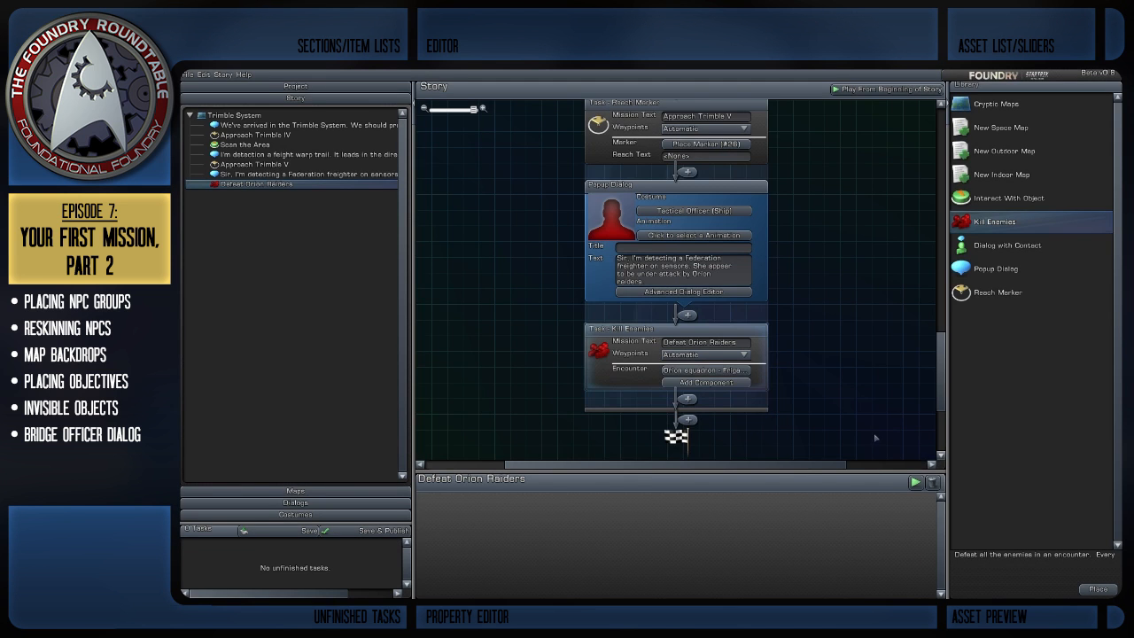
# Add a Dialog with Contact task directly after the Defeat Orion Raiders task.
pyautogui.scroll(-2, 857, 396)
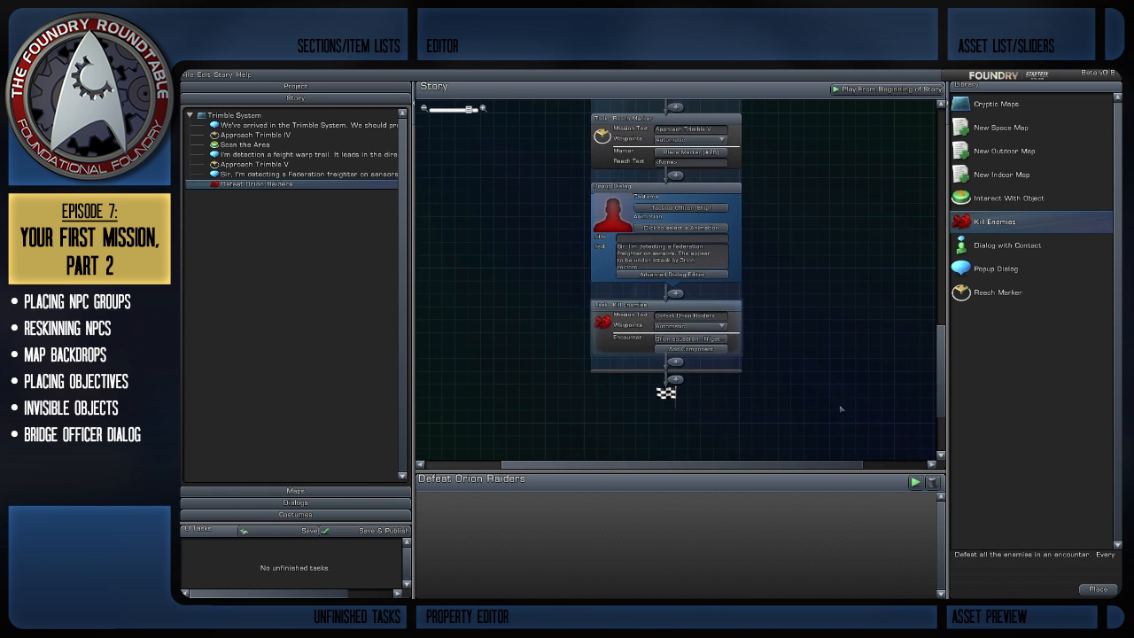
pyautogui.moveTo(846, 360); pyautogui.dragTo(820, 332)
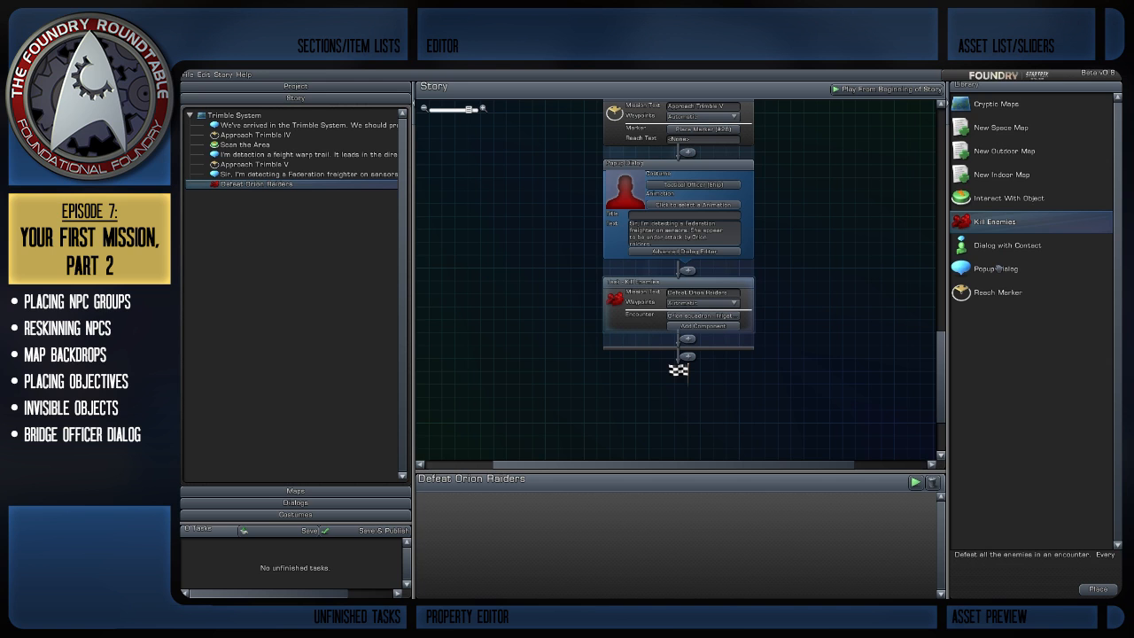
pyautogui.click(996, 268)
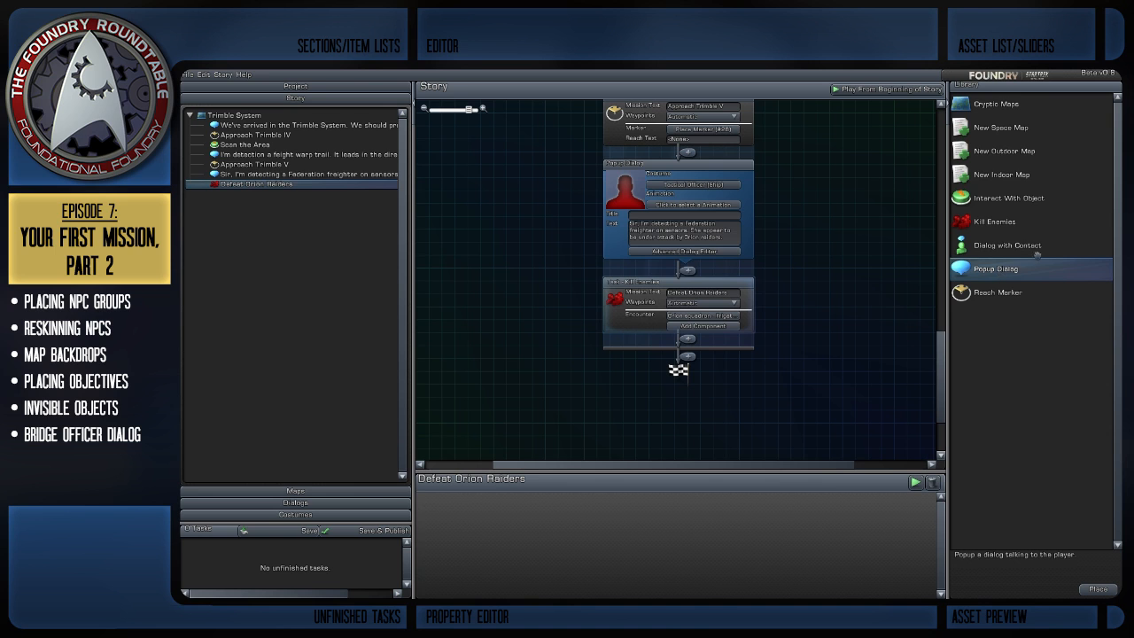
pyautogui.moveTo(1036, 249); pyautogui.dragTo(699, 341)
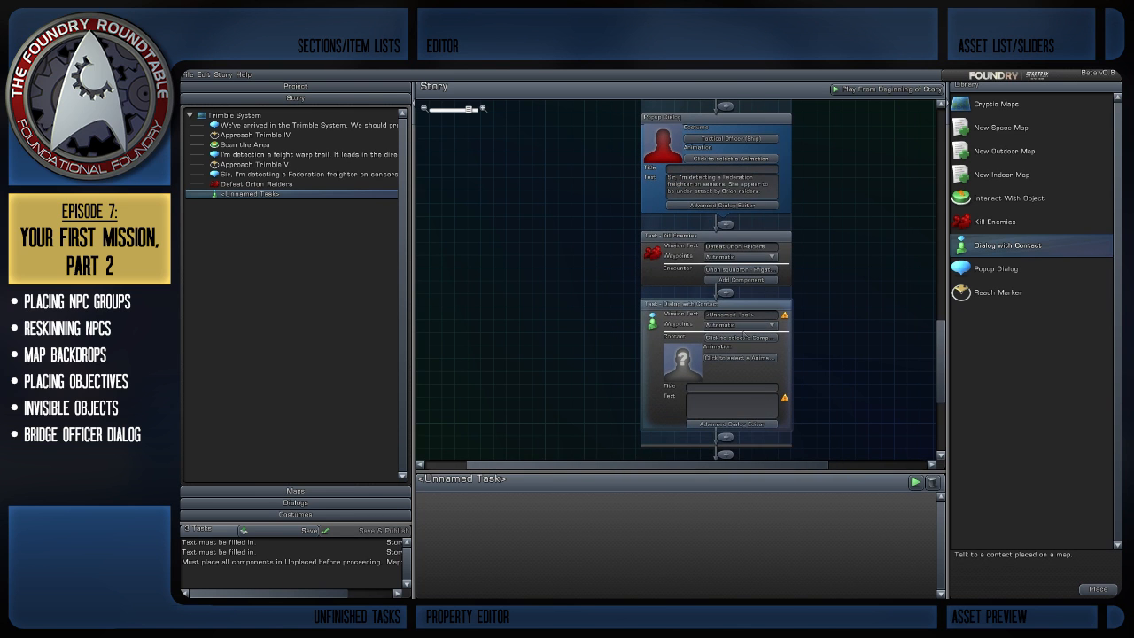
# Set the mission text of the new Dialog with Contact task to "Hail the Freighter".
pyautogui.click(759, 314)
pyautogui.write('Hail the Freithed')
pyautogui.press('BackSpace')
pyautogui.press('BackSpace')
pyautogui.press('BackSpace')
pyautogui.press('BackSpace')
pyautogui.write('ighter')
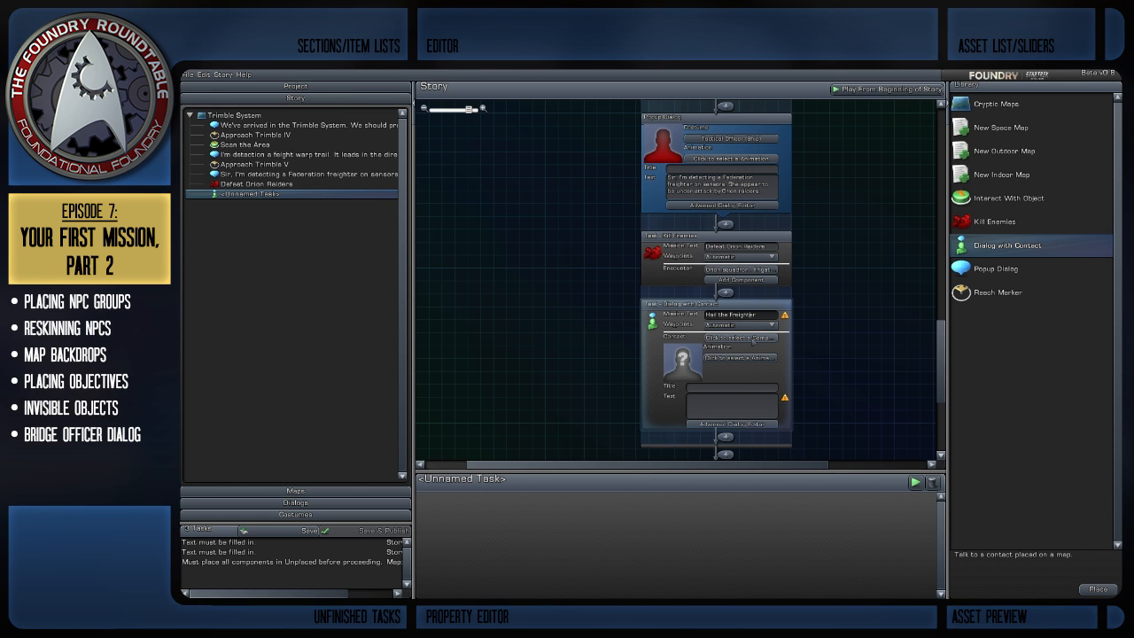
# Try to choose an existing map component as the contact of the Hail the Freighter task.
pyautogui.click(752, 340)
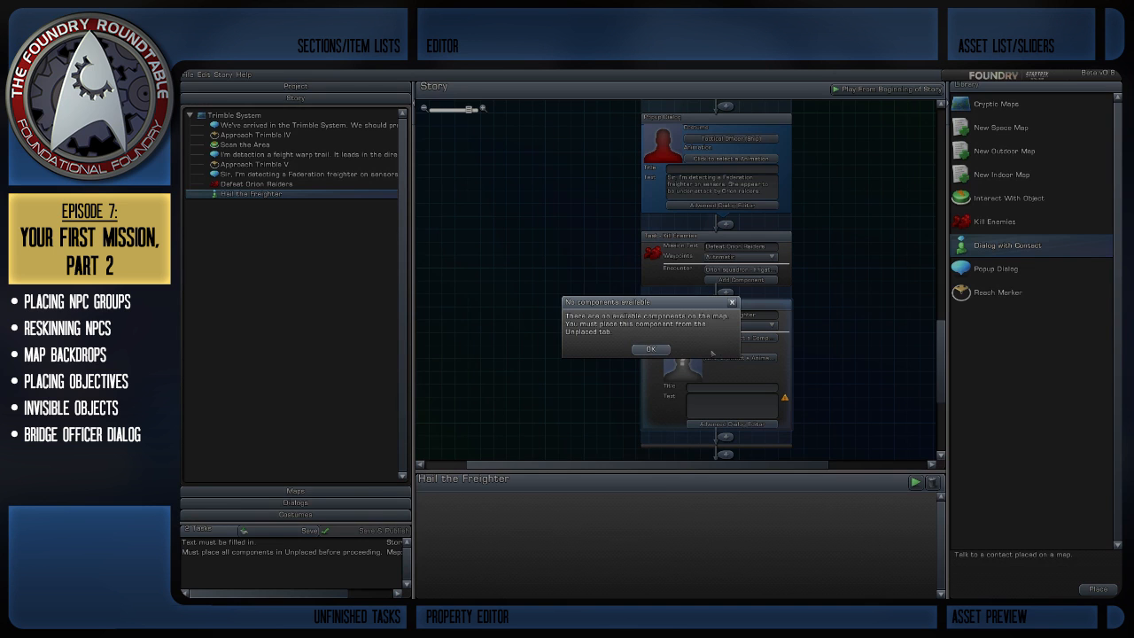
pyautogui.click(658, 350)
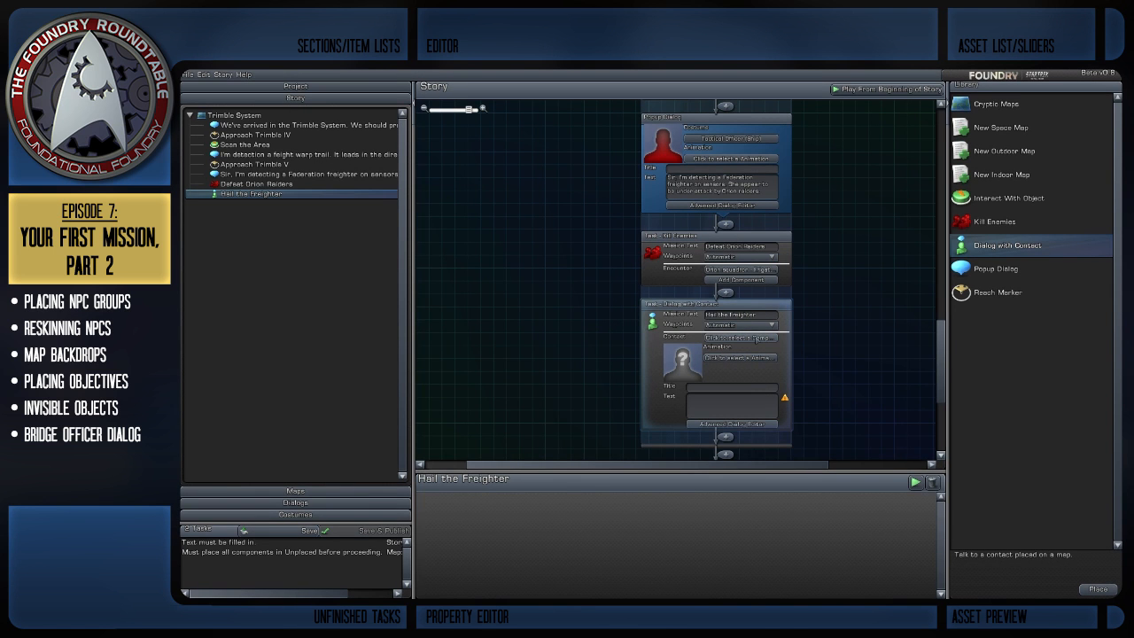
pyautogui.click(751, 338)
pyautogui.click(651, 348)
pyautogui.moveTo(744, 308); pyautogui.dragTo(721, 312)
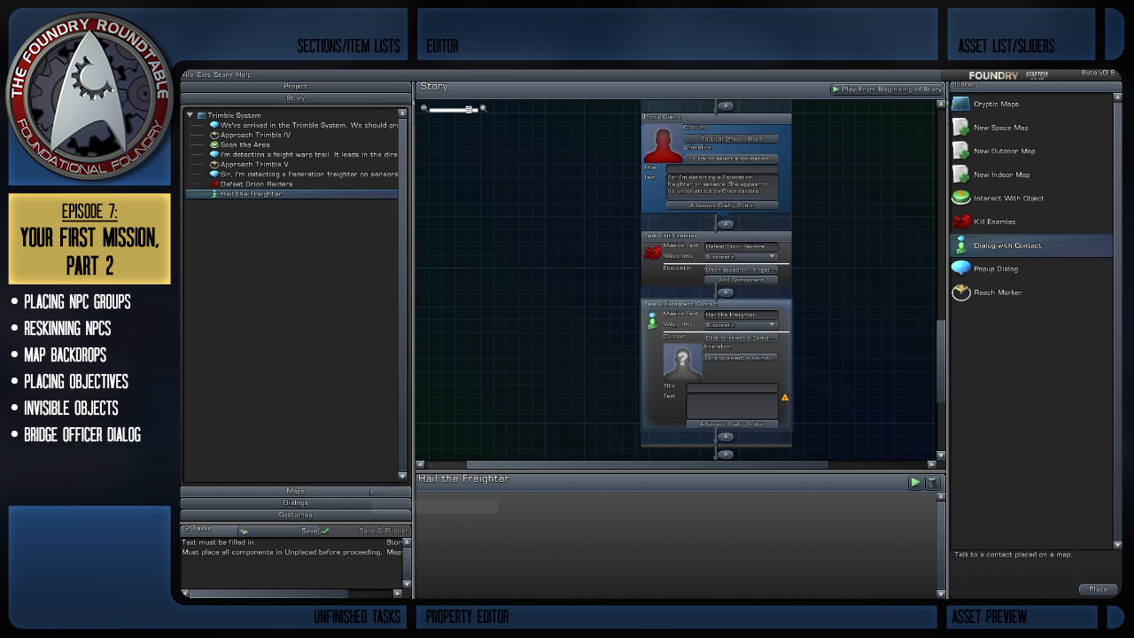
# Search the NPC contacts for the Trimble System map with "freight" and select Delta Quadrant Freighter 07.
pyautogui.click(354, 492)
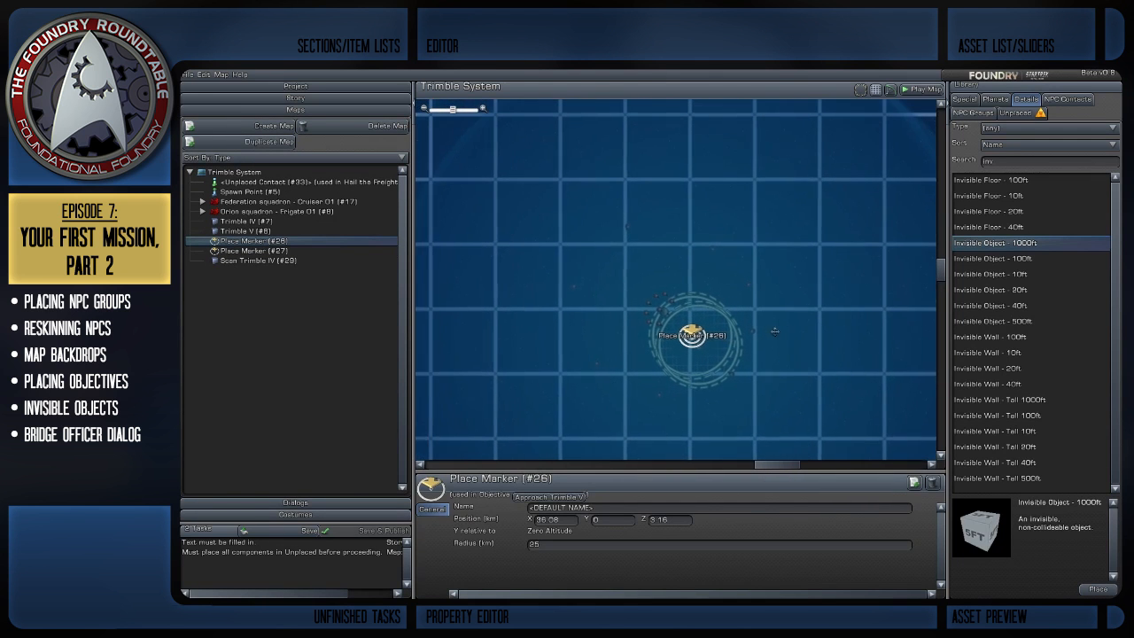
pyautogui.click(692, 334)
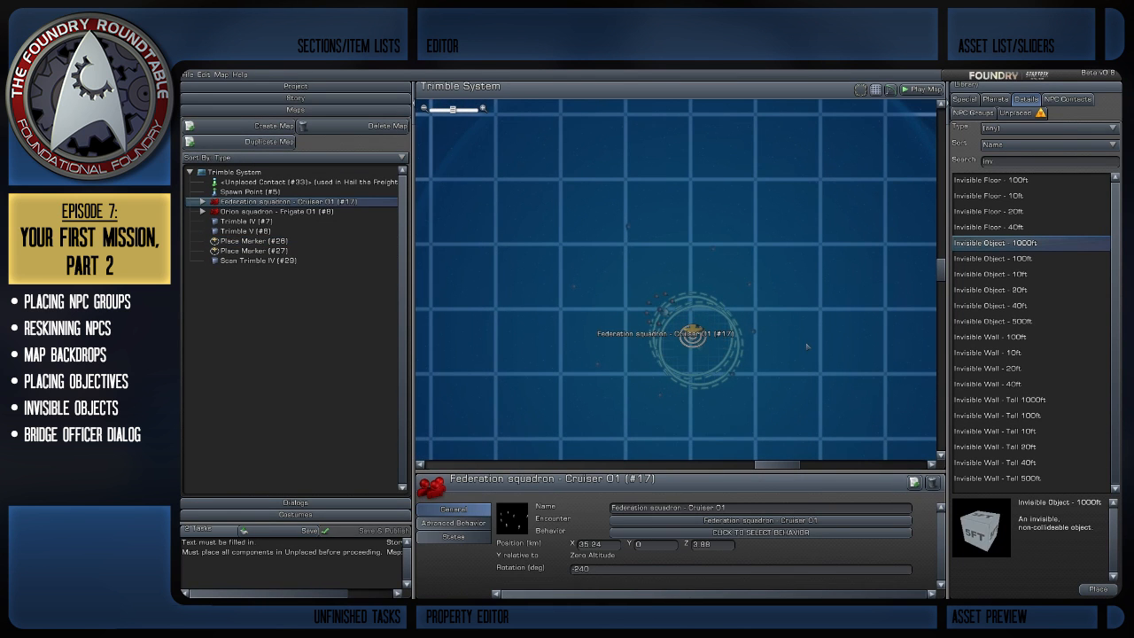
pyautogui.scroll(-1, 802, 321)
pyautogui.click(1067, 99)
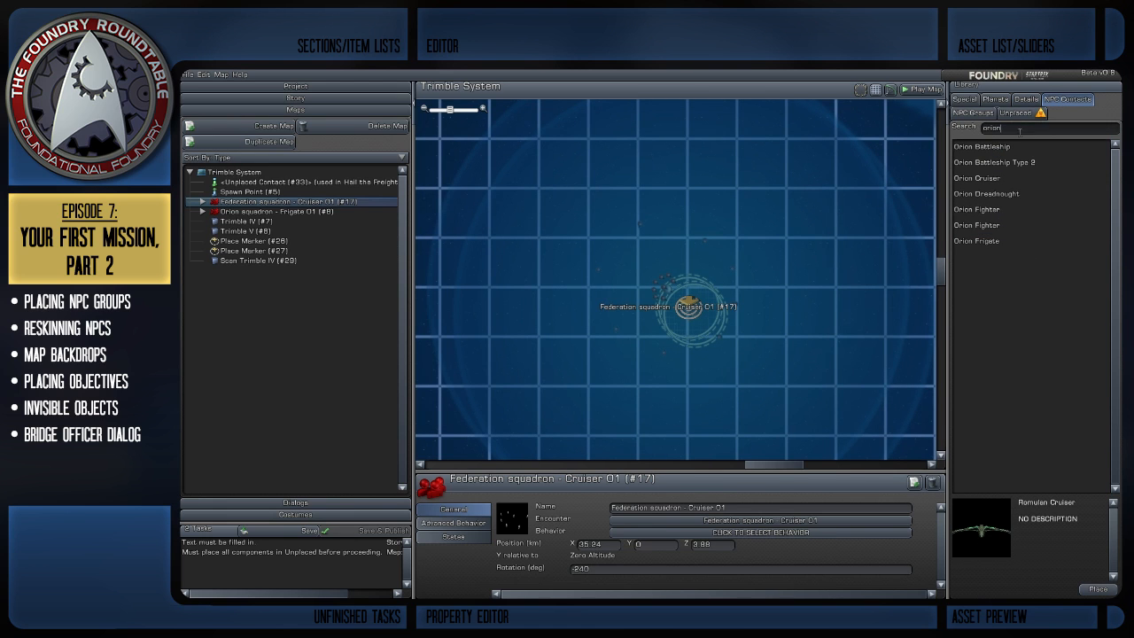
pyautogui.press('BackSpace')
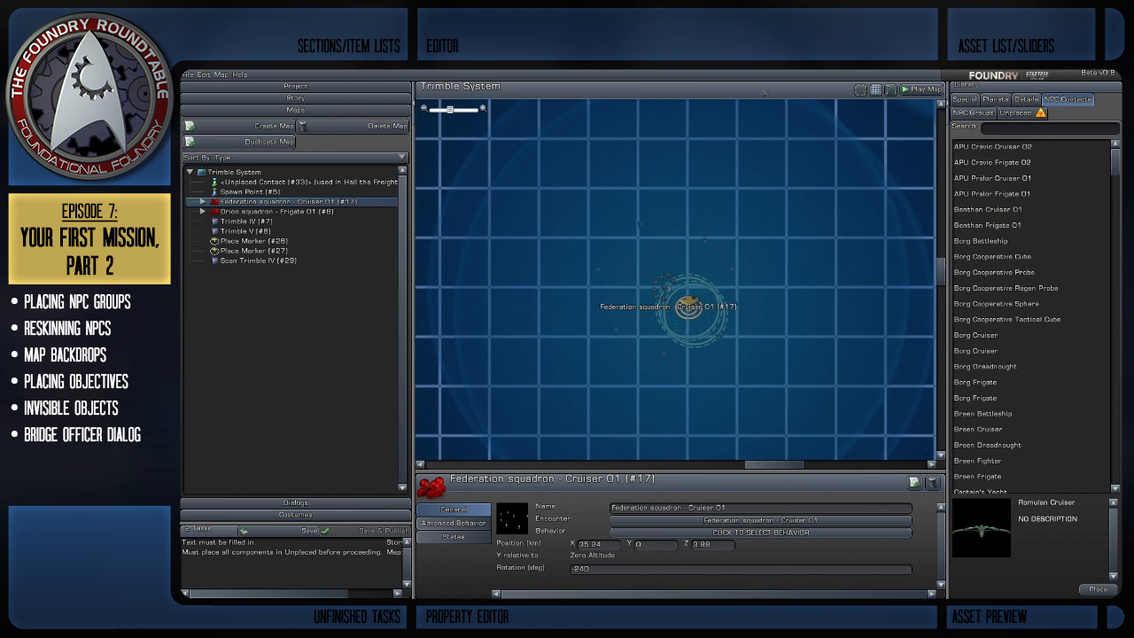
pyautogui.write('freight')
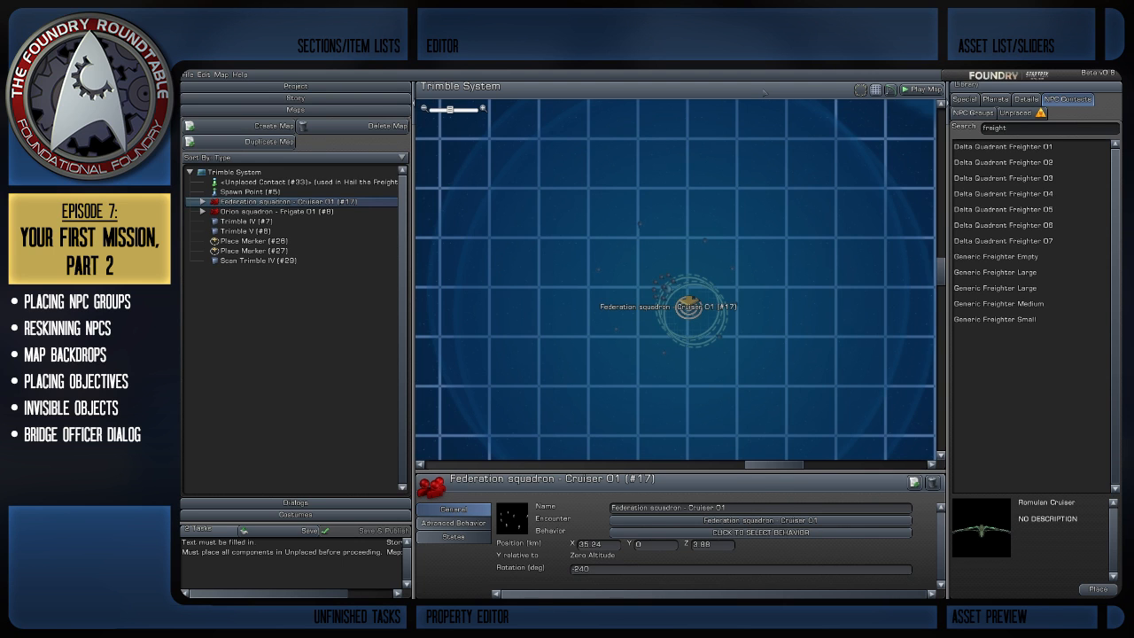
pyautogui.click(1045, 241)
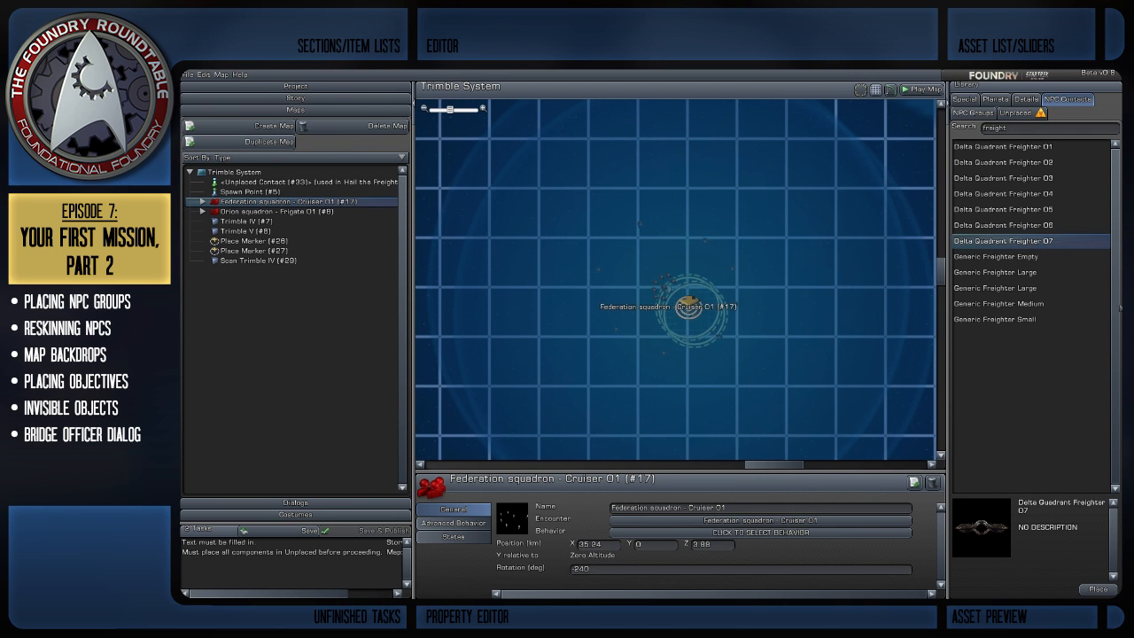